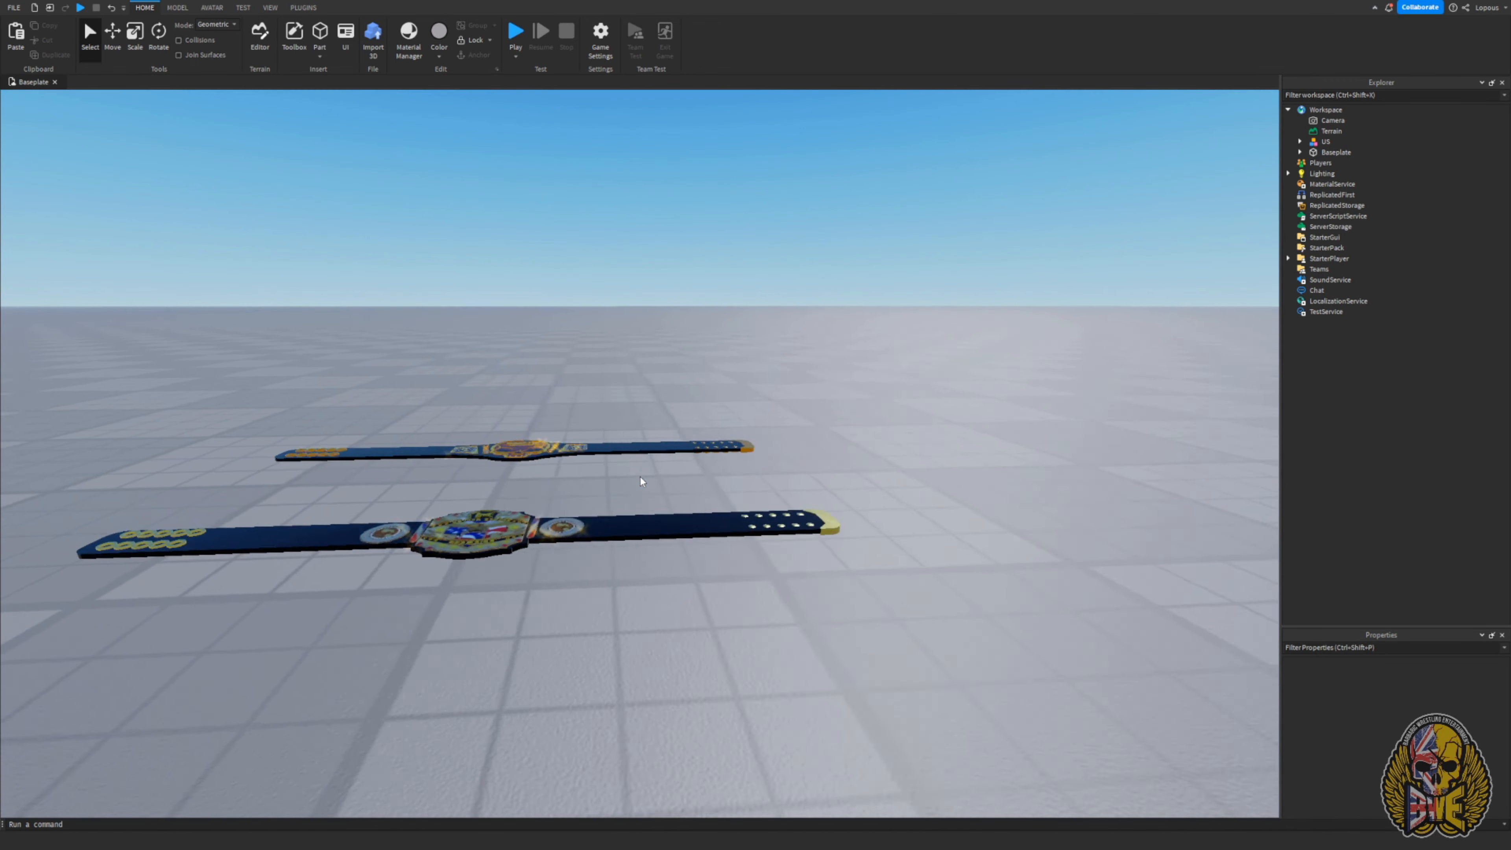
- Examine the finished United States, Brutality and AWGP Heavyweight championship belts on the baseplate from several angles
{"action": "right_click_drag", "start_coordinate": [777, 412], "coordinate": [776, 412]}
{"action": "key", "text": "a"}
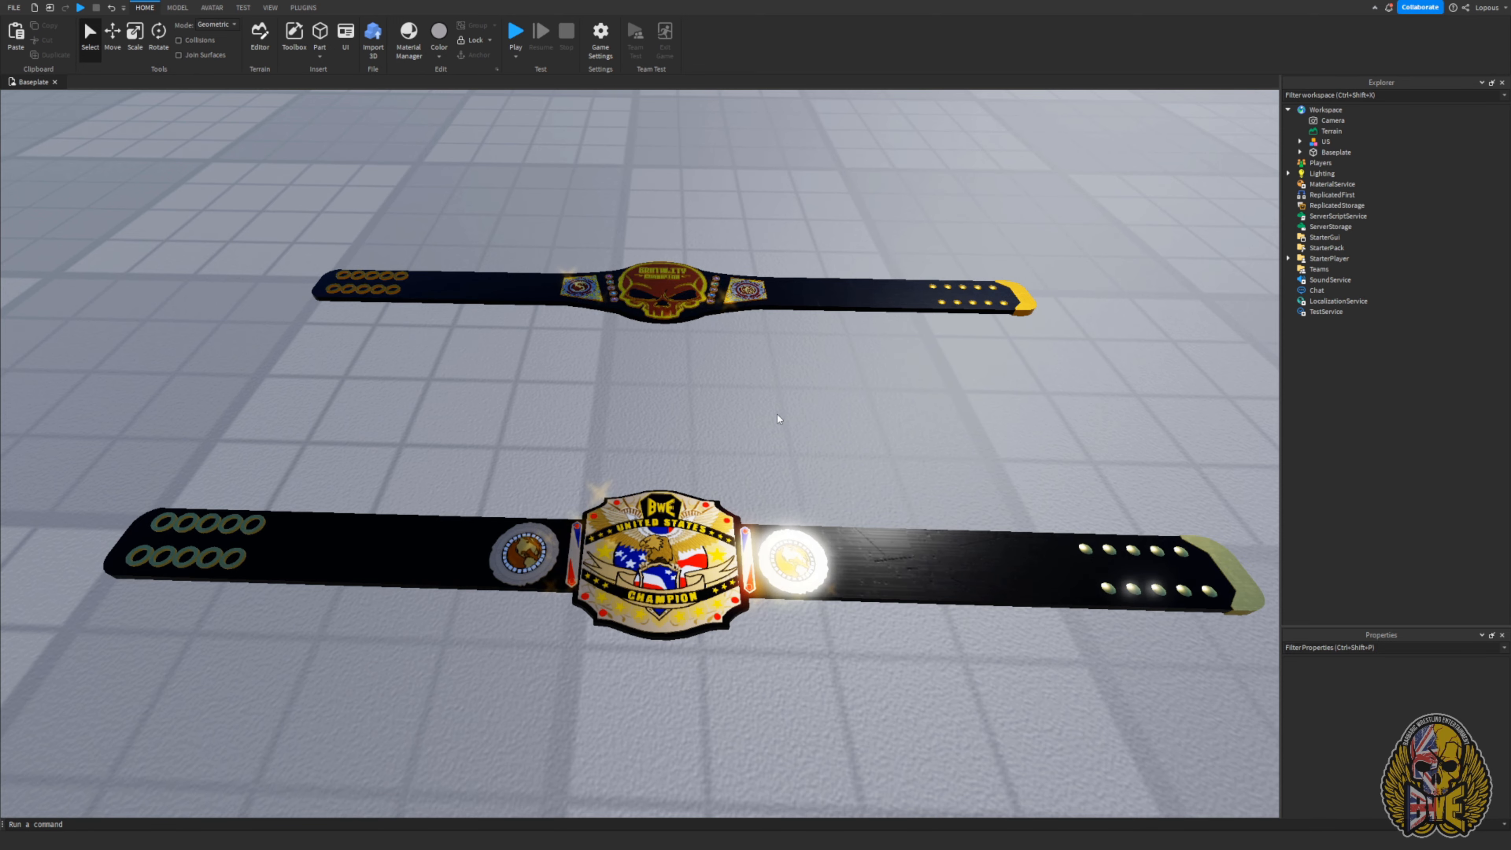
{"action": "right_click_drag", "start_coordinate": [817, 444], "coordinate": [817, 442]}
{"action": "scroll", "coordinate": [817, 443], "scroll_direction": "down", "scroll_amount": 1}
{"action": "scroll", "coordinate": [817, 442], "scroll_direction": "up", "scroll_amount": 1}
{"action": "scroll", "coordinate": [817, 442], "scroll_direction": "down", "scroll_amount": 1}
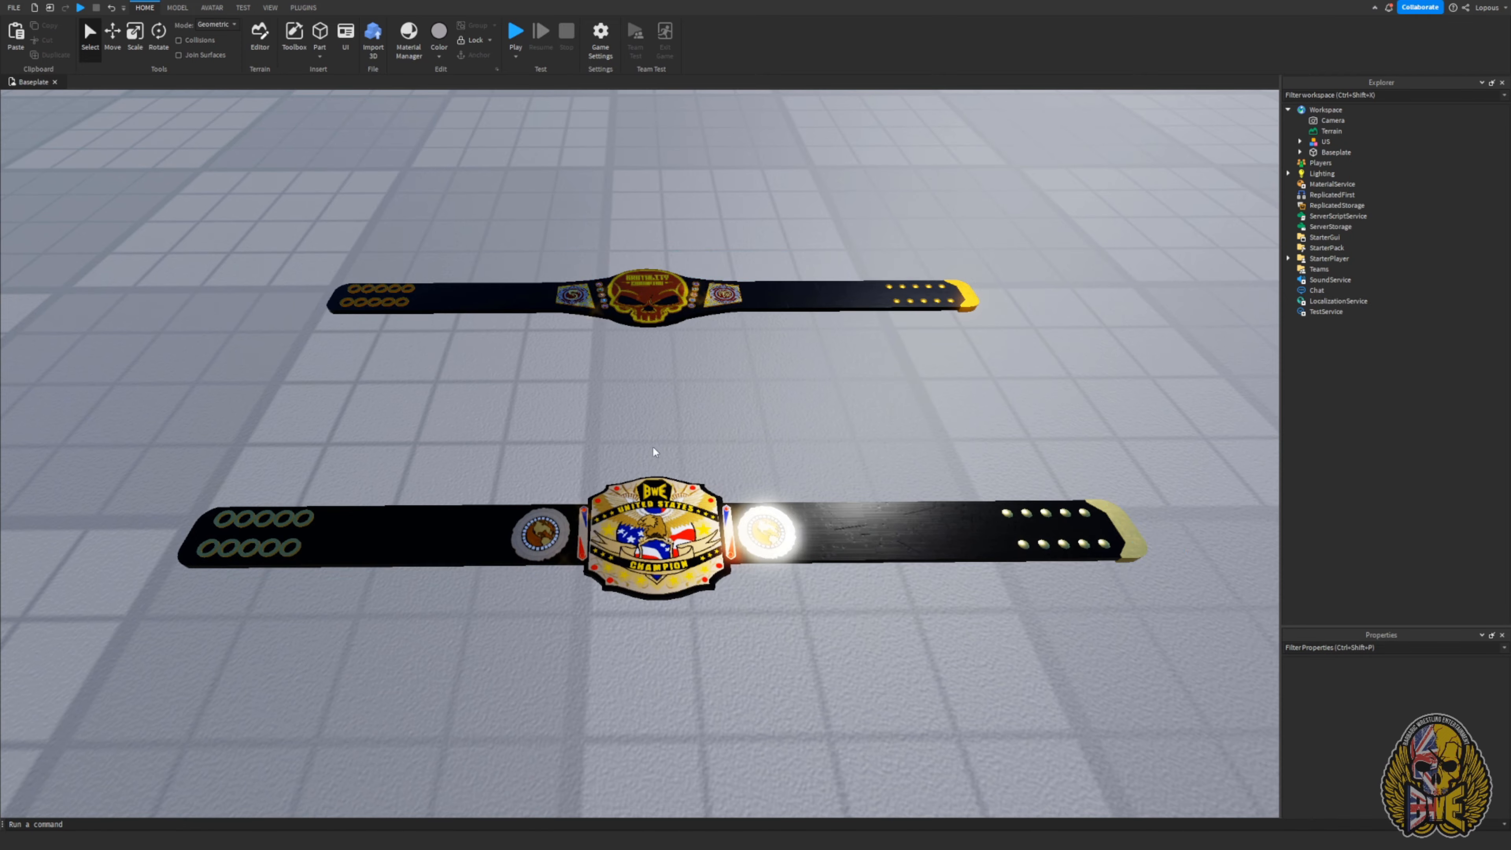
{"action": "right_click_drag", "start_coordinate": [829, 416], "coordinate": [668, 155]}
{"action": "right_click_drag", "start_coordinate": [518, 185], "coordinate": [743, 441]}
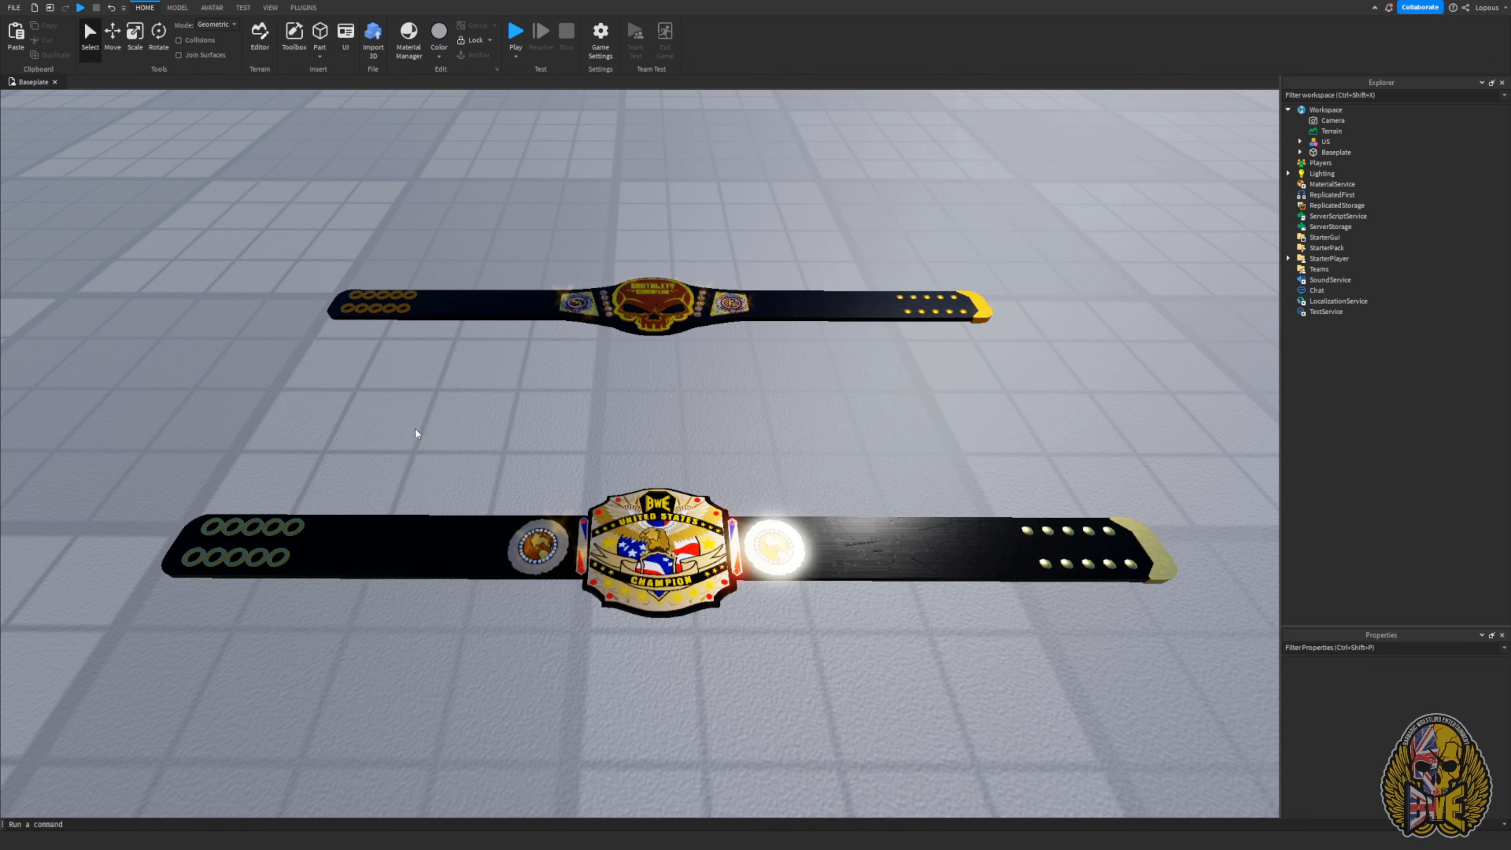
{"action": "scroll", "coordinate": [415, 429], "scroll_direction": "up", "scroll_amount": 1}
{"action": "scroll", "coordinate": [415, 429], "scroll_direction": "down", "scroll_amount": 1}
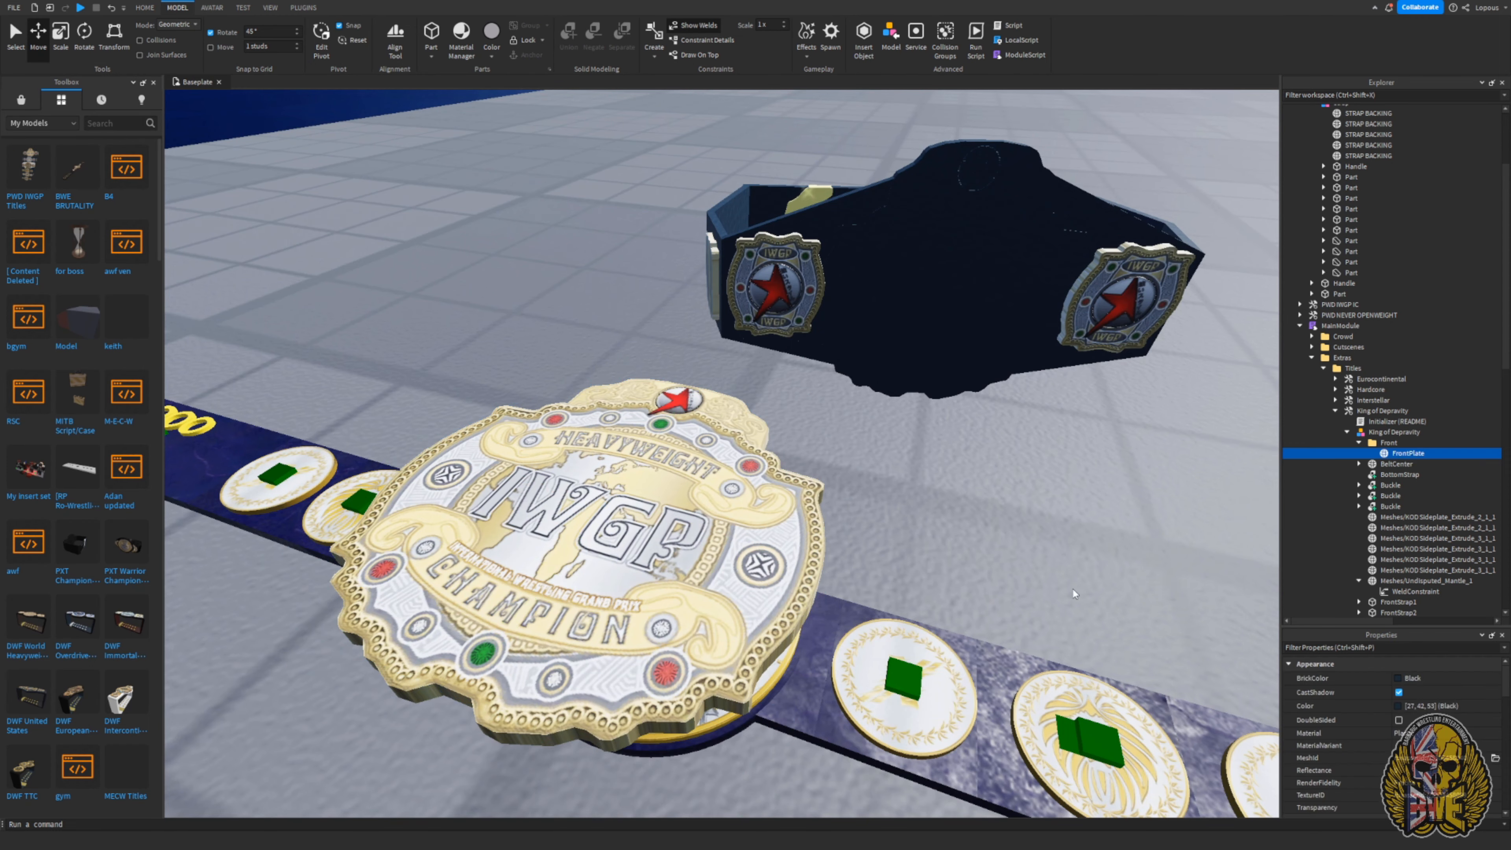
{"action": "scroll", "coordinate": [831, 204], "scroll_direction": "down", "scroll_amount": 2}
{"action": "scroll", "coordinate": [831, 204], "scroll_direction": "up", "scroll_amount": 2}
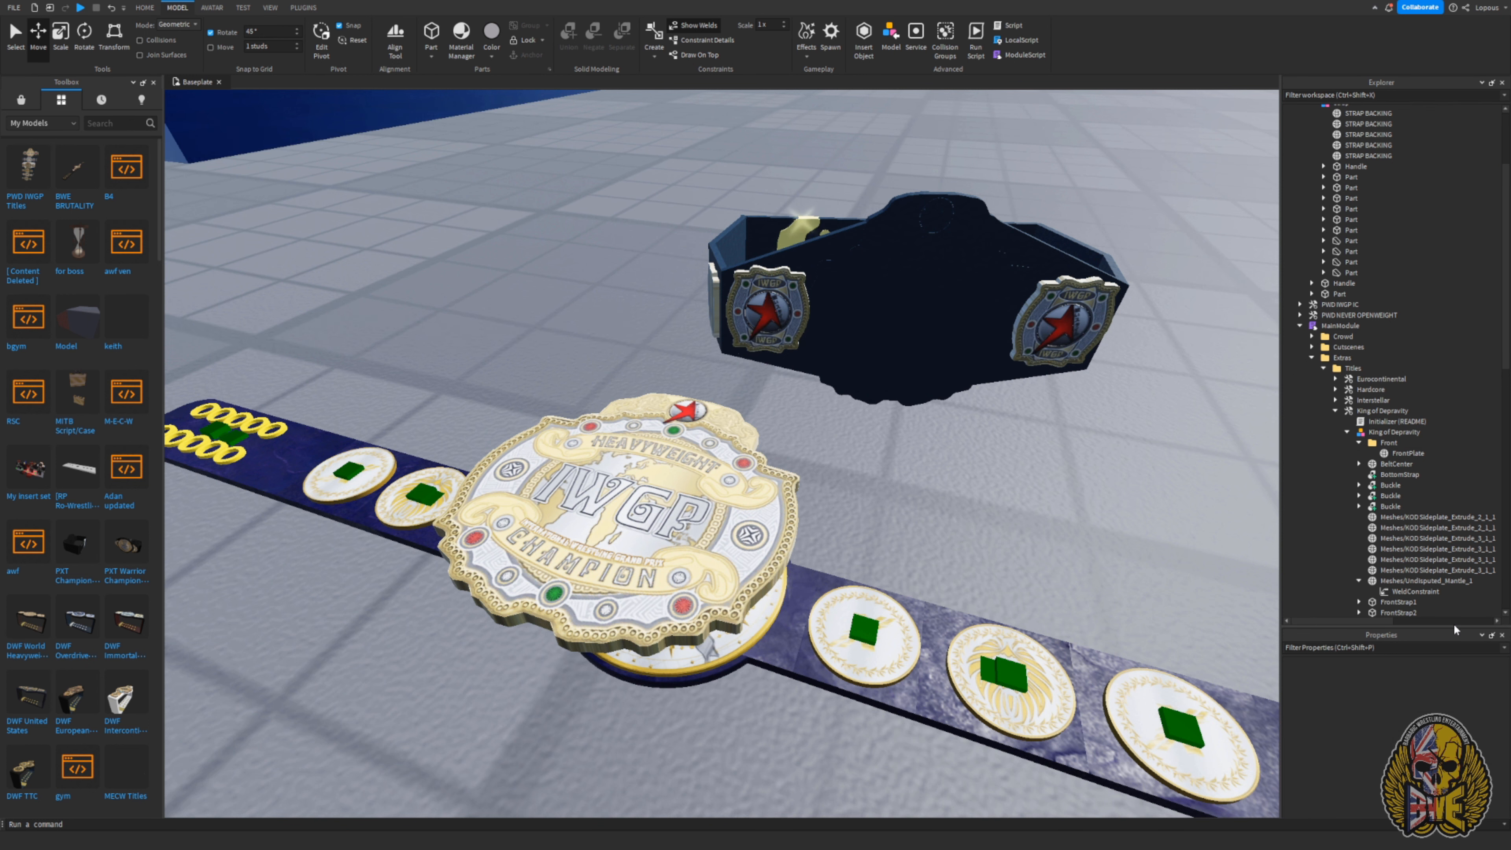
- Show the view options that control the Explorer and Properties windows
{"action": "left_click", "coordinate": [268, 13]}
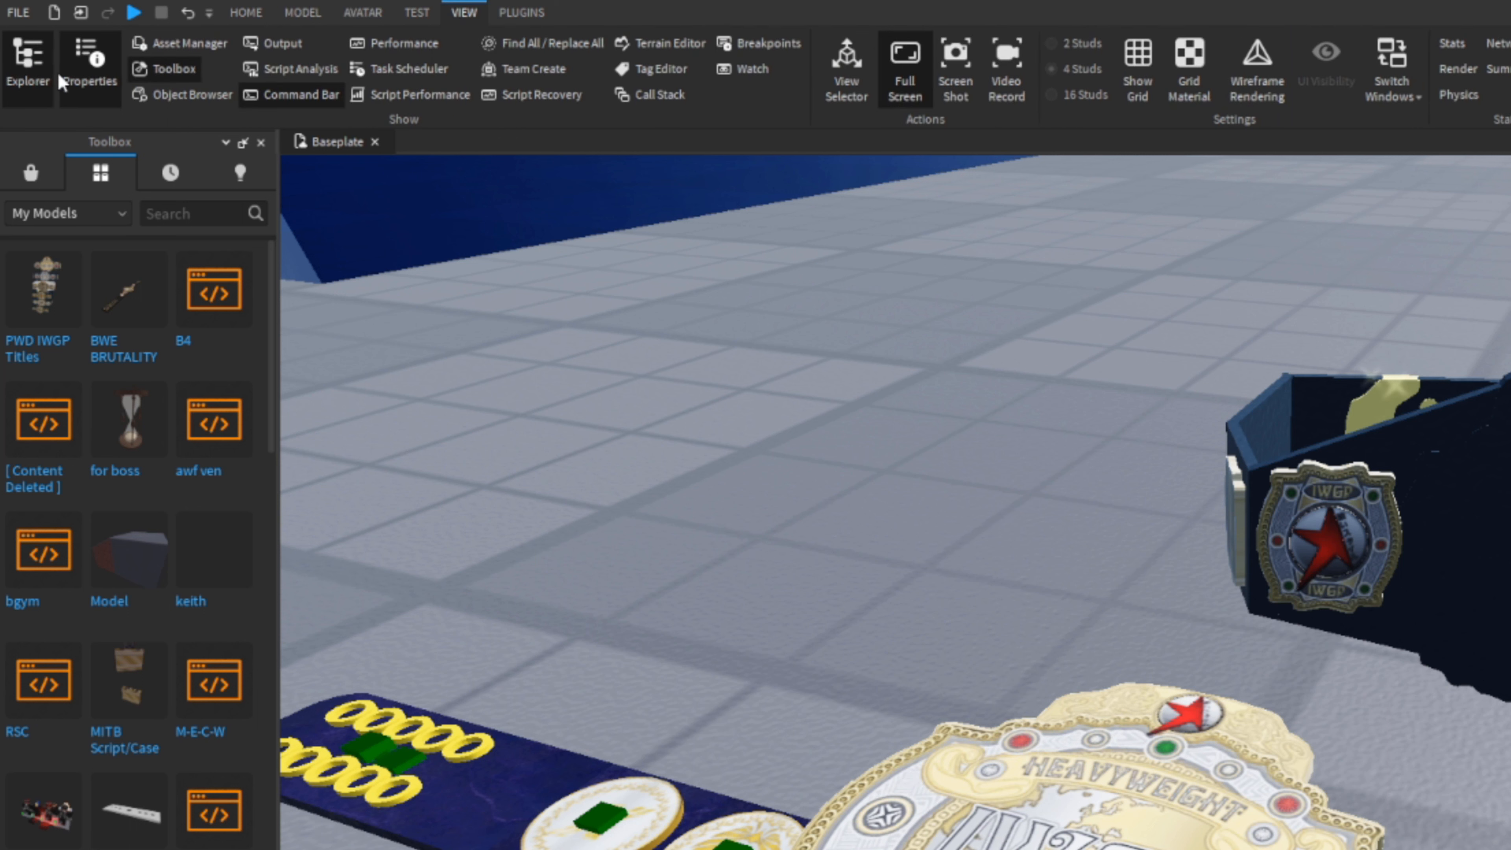
{"action": "left_click", "coordinate": [102, 73]}
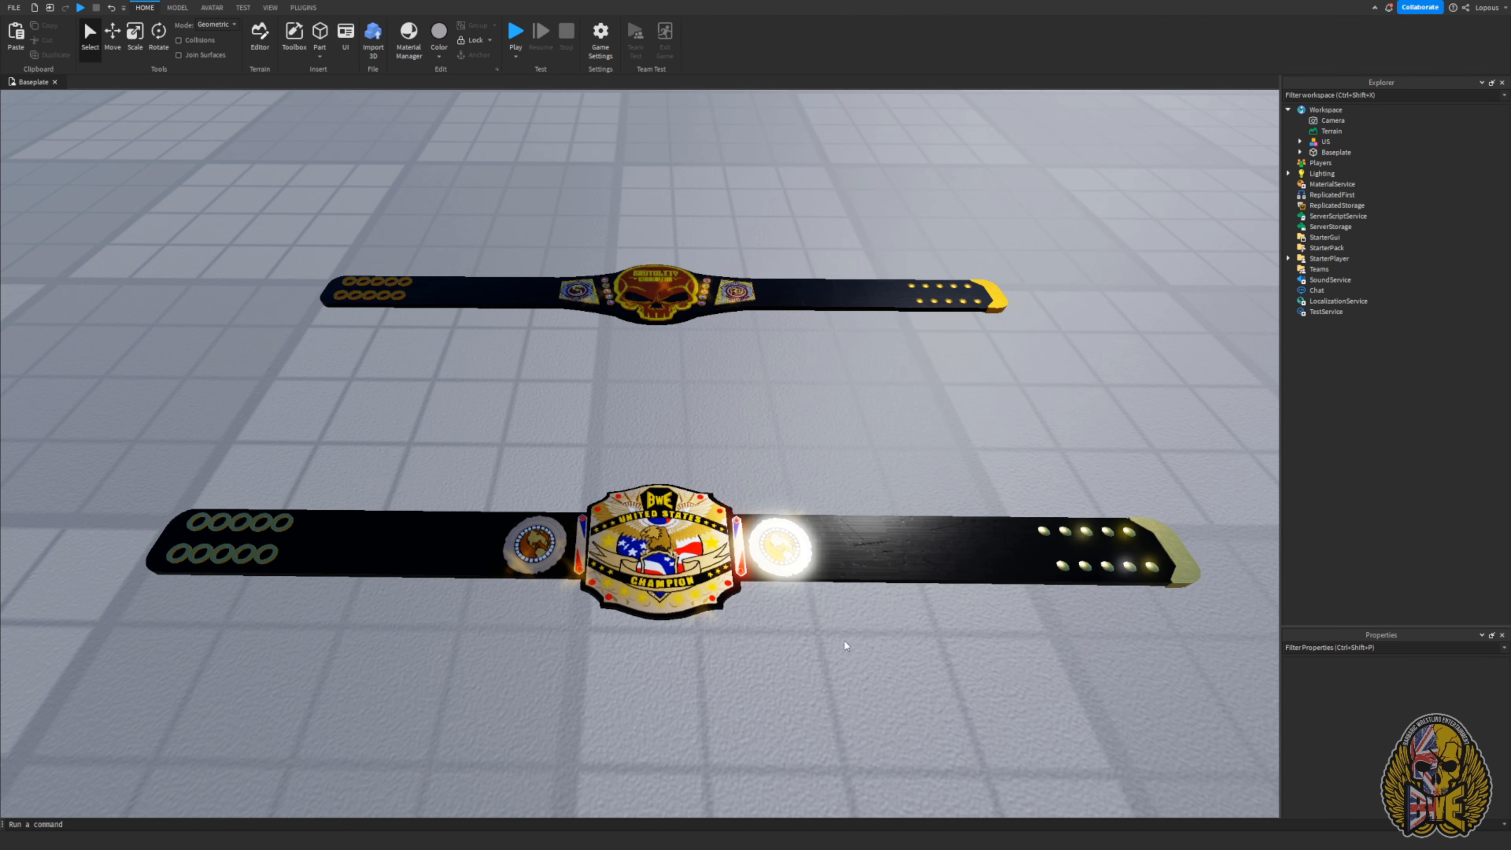
- Open the Toolbox and insert the Wrestling 2X Arena Import Module from My Models
{"action": "right_click_drag", "start_coordinate": [774, 604], "coordinate": [775, 604]}
{"action": "scroll", "coordinate": [775, 604], "scroll_direction": "down", "scroll_amount": 2}
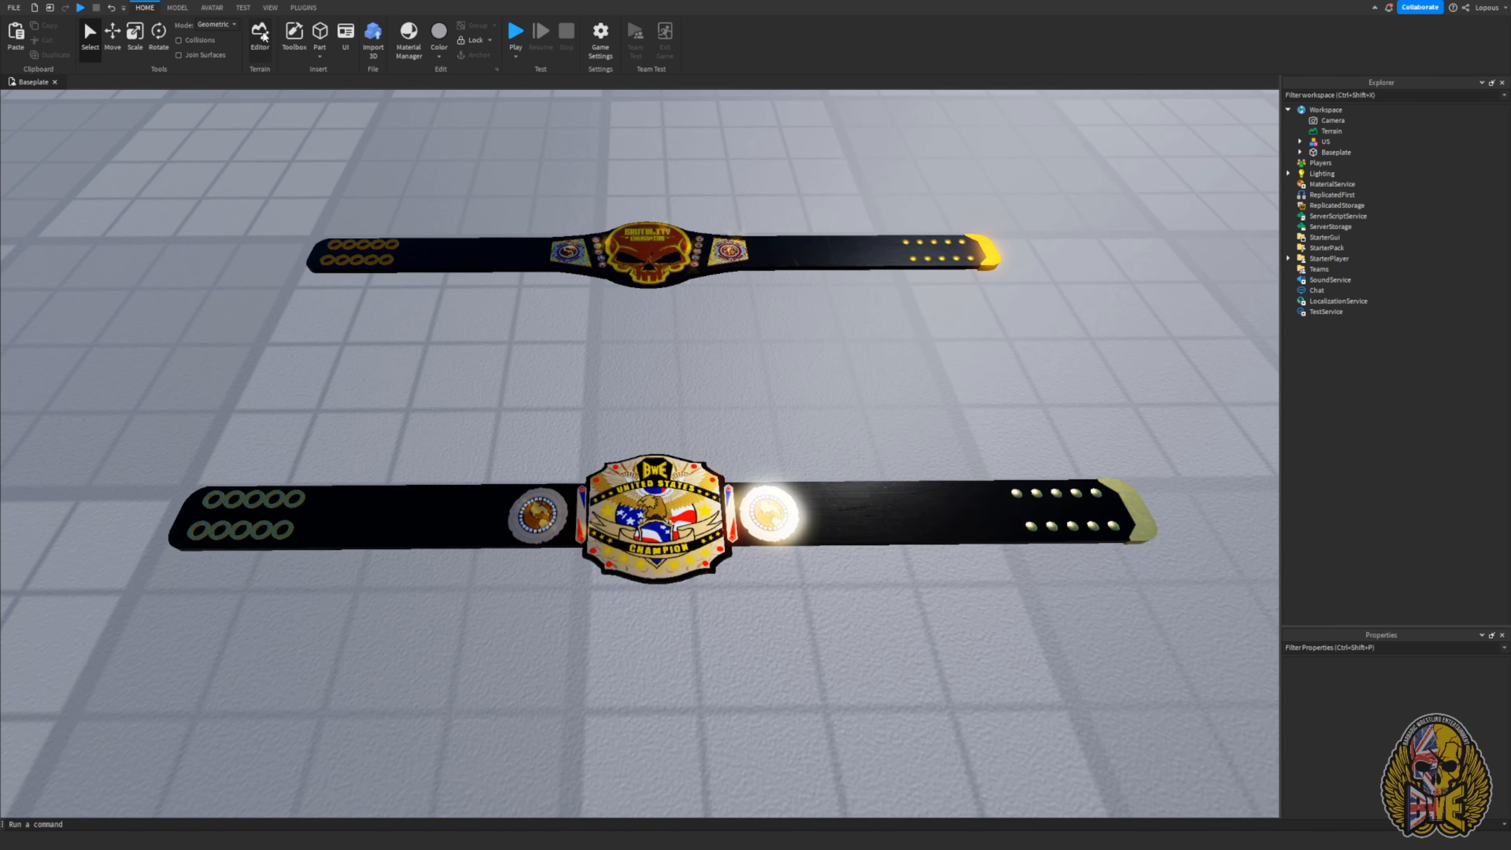
{"action": "left_click", "coordinate": [294, 32]}
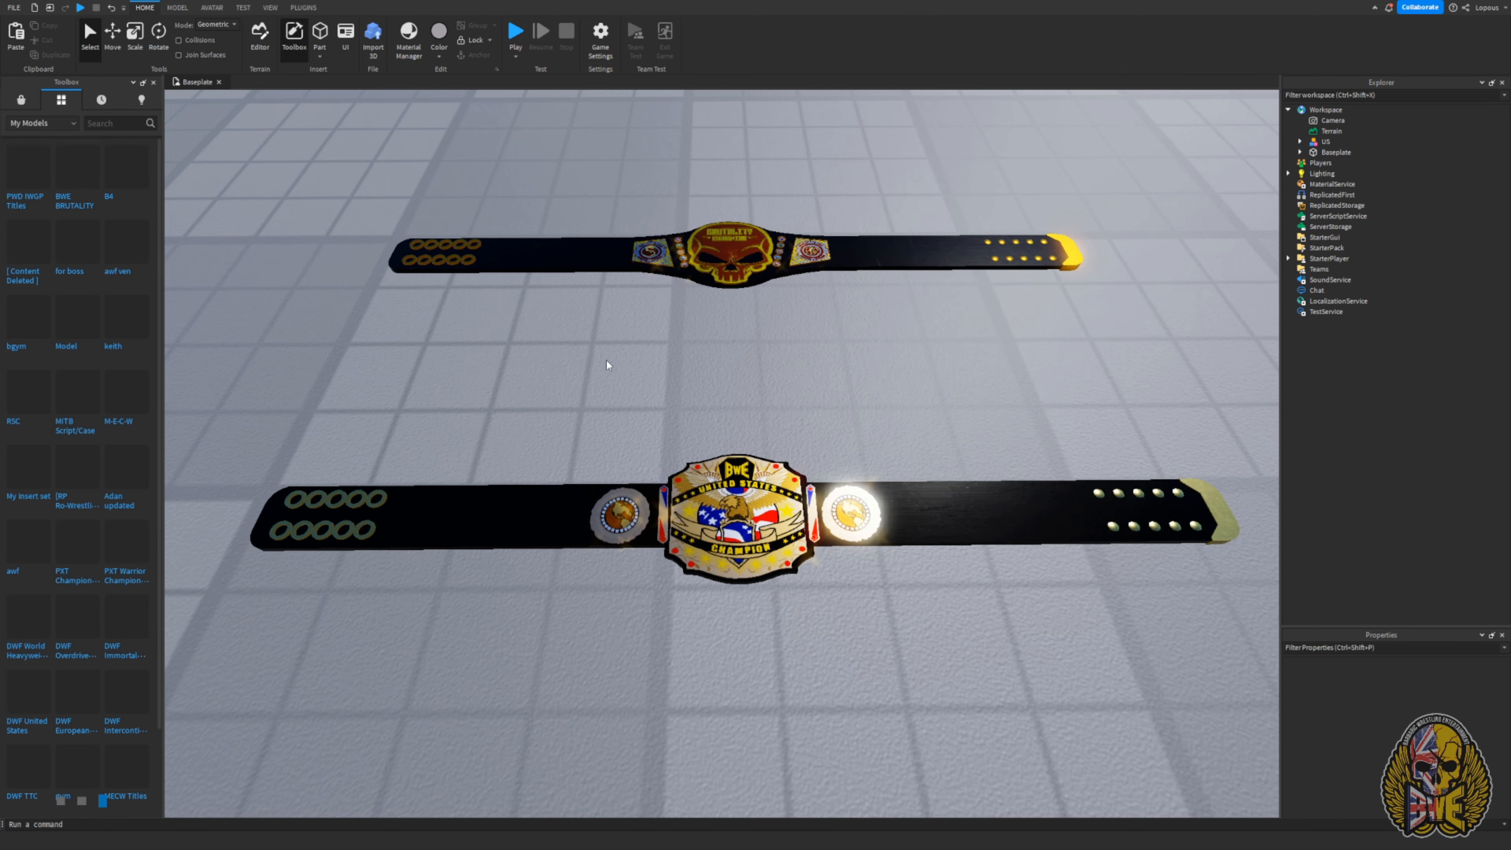
{"action": "right_click_drag", "start_coordinate": [616, 368], "coordinate": [620, 370]}
{"action": "scroll", "coordinate": [621, 370], "scroll_direction": "down", "scroll_amount": 2}
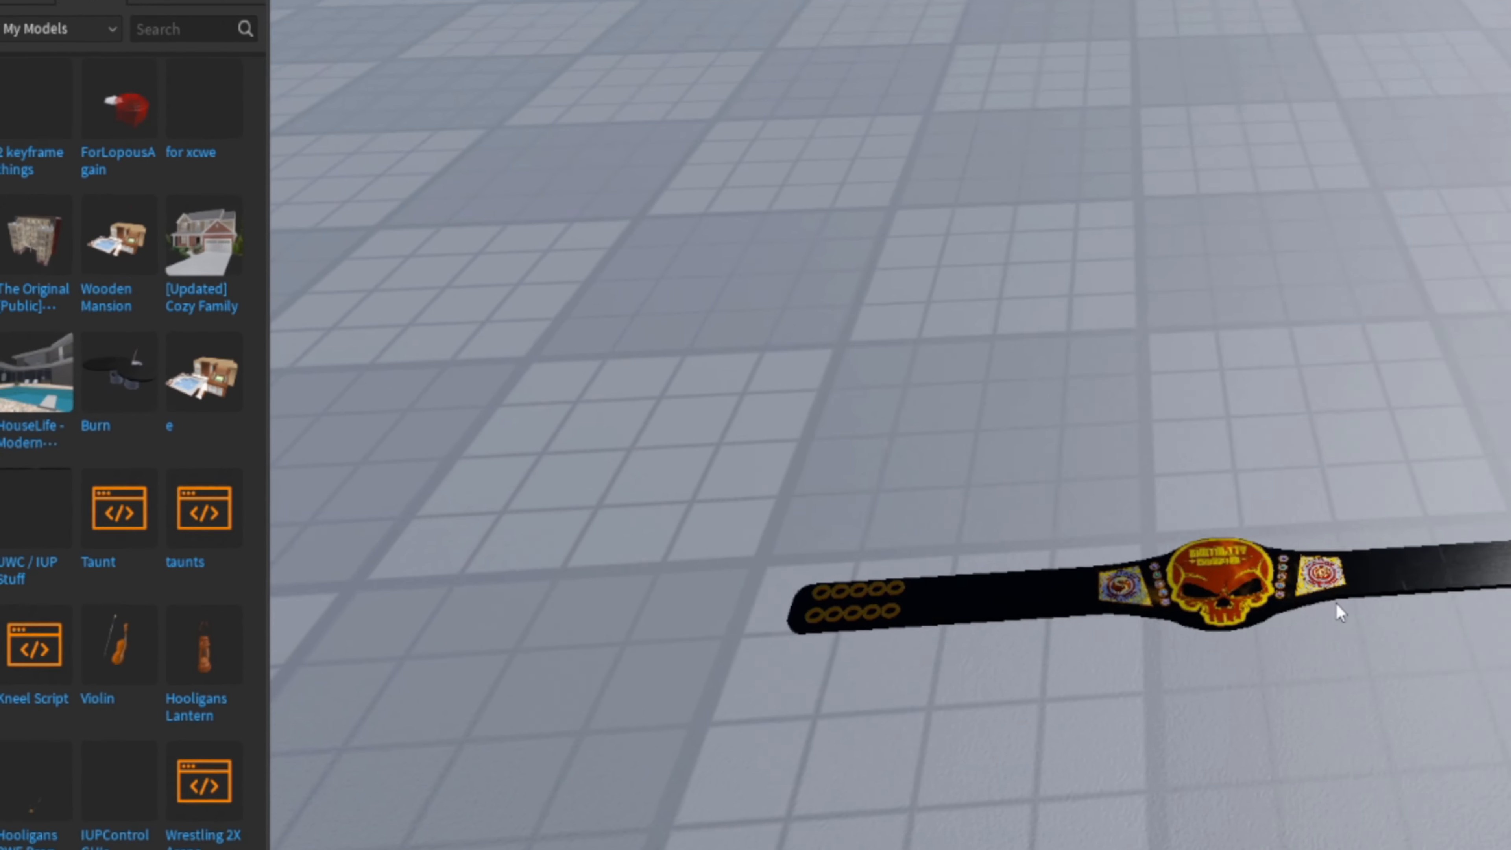
{"action": "right_click_drag", "start_coordinate": [1339, 607], "coordinate": [1342, 609]}
{"action": "scroll", "coordinate": [238, 113], "scroll_direction": "down", "scroll_amount": 1}
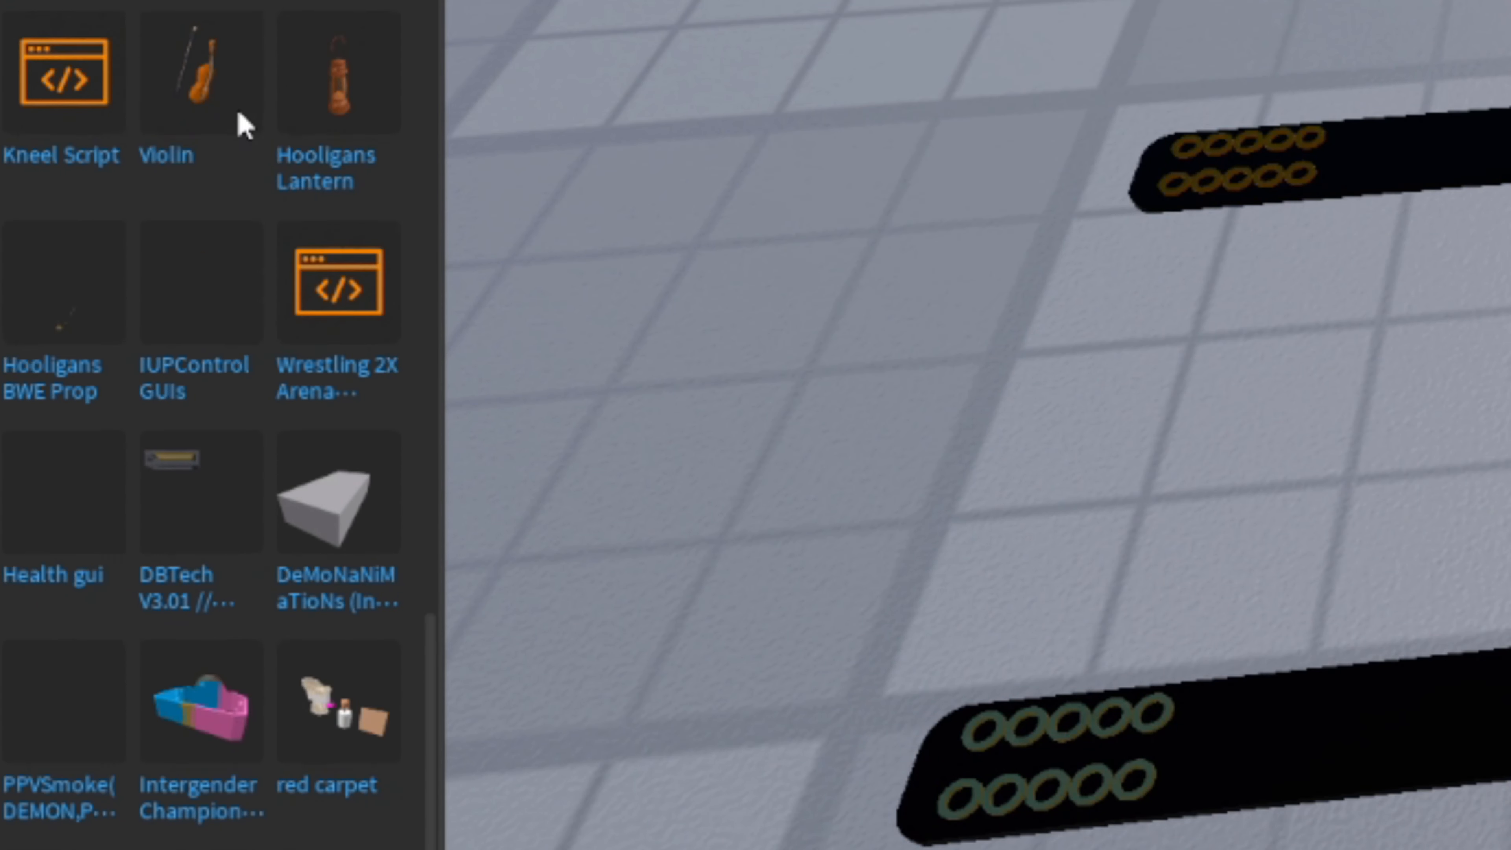
{"action": "scroll", "coordinate": [238, 113], "scroll_direction": "down", "scroll_amount": 1}
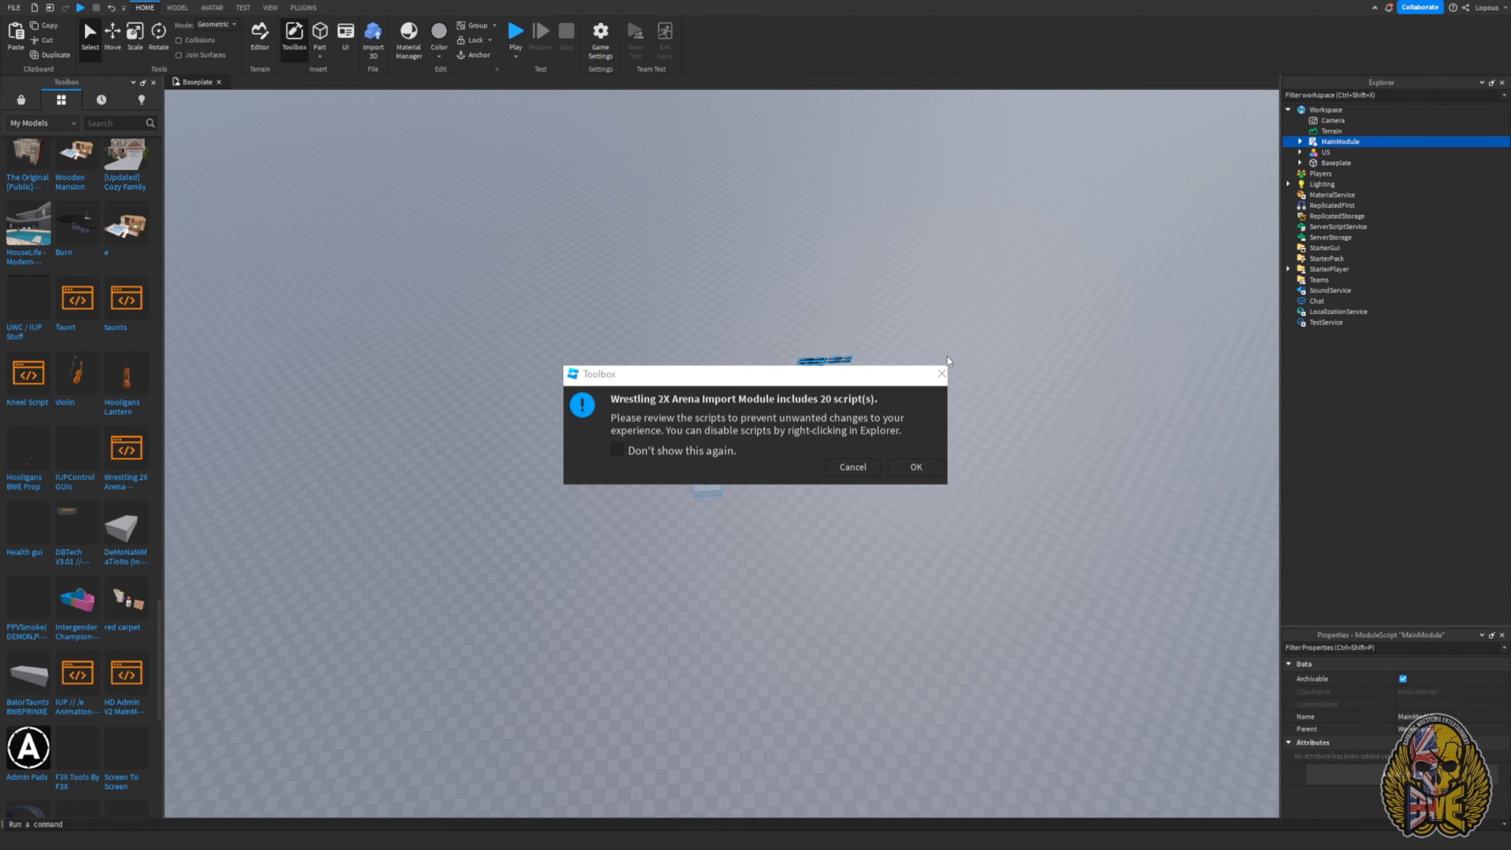
{"action": "right_click_drag", "start_coordinate": [946, 356], "coordinate": [946, 357]}
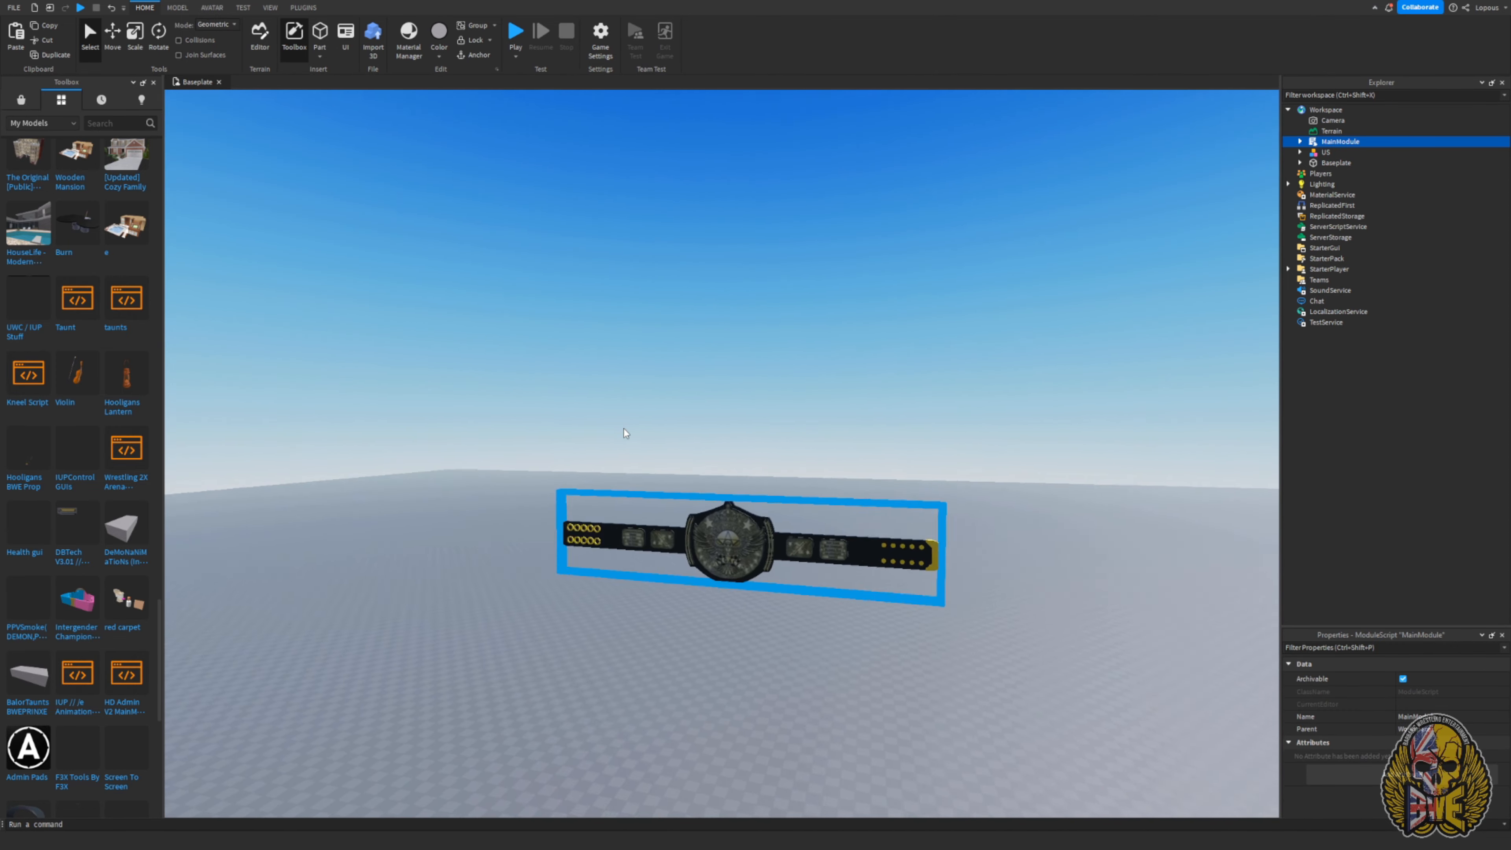
- Examine the championship belts that came with the imported arena, including the YouTube and War titles
{"action": "right_click_drag", "start_coordinate": [623, 428], "coordinate": [624, 429]}
{"action": "right_click_drag", "start_coordinate": [642, 313], "coordinate": [642, 313]}
{"action": "right_click_drag", "start_coordinate": [747, 563], "coordinate": [748, 564]}
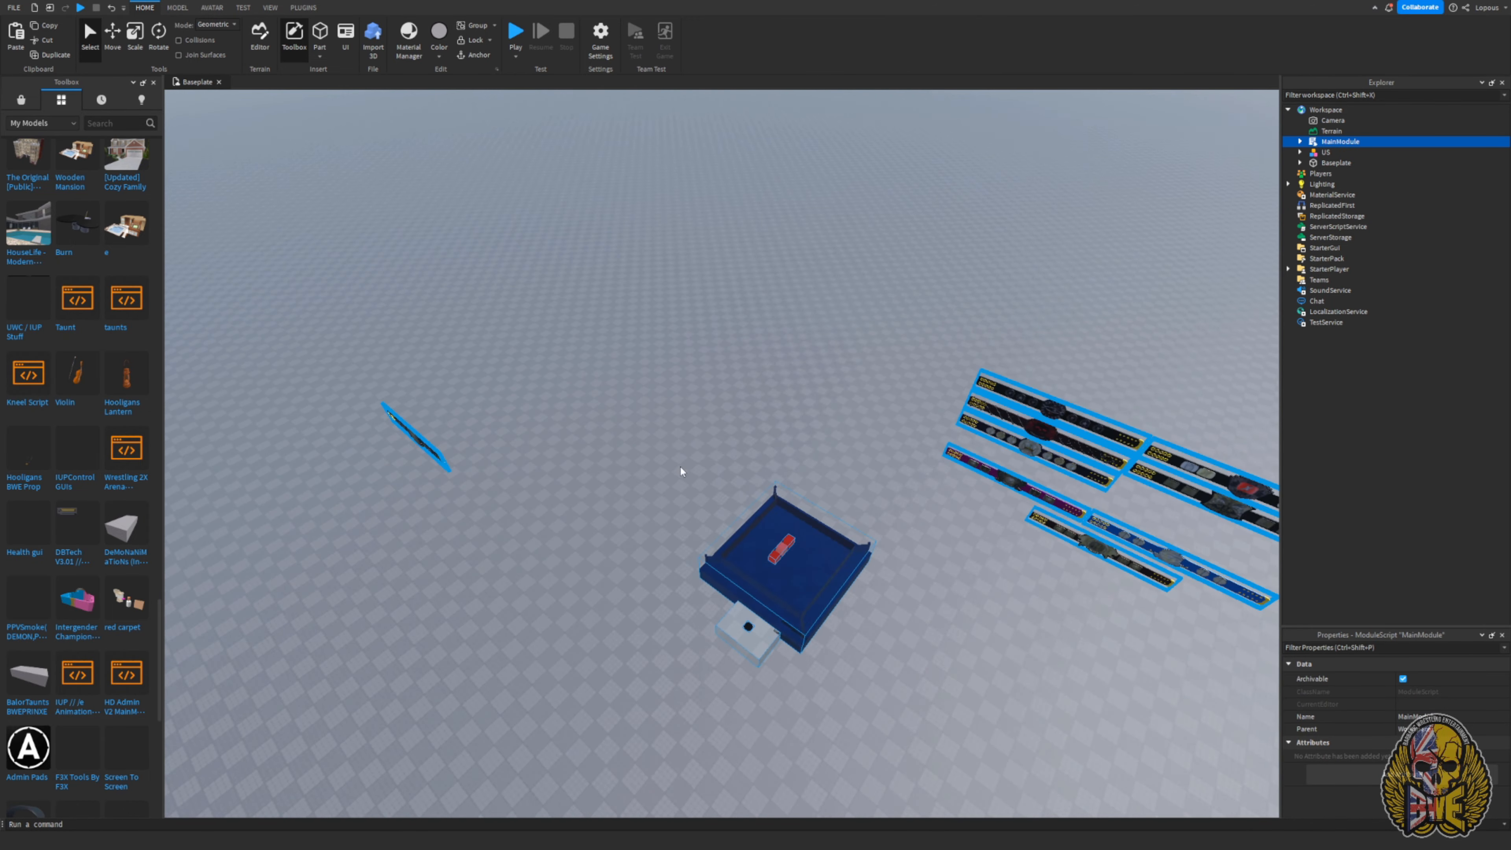
{"action": "right_click_drag", "start_coordinate": [801, 564], "coordinate": [801, 563]}
{"action": "right_click_drag", "start_coordinate": [696, 422], "coordinate": [696, 422]}
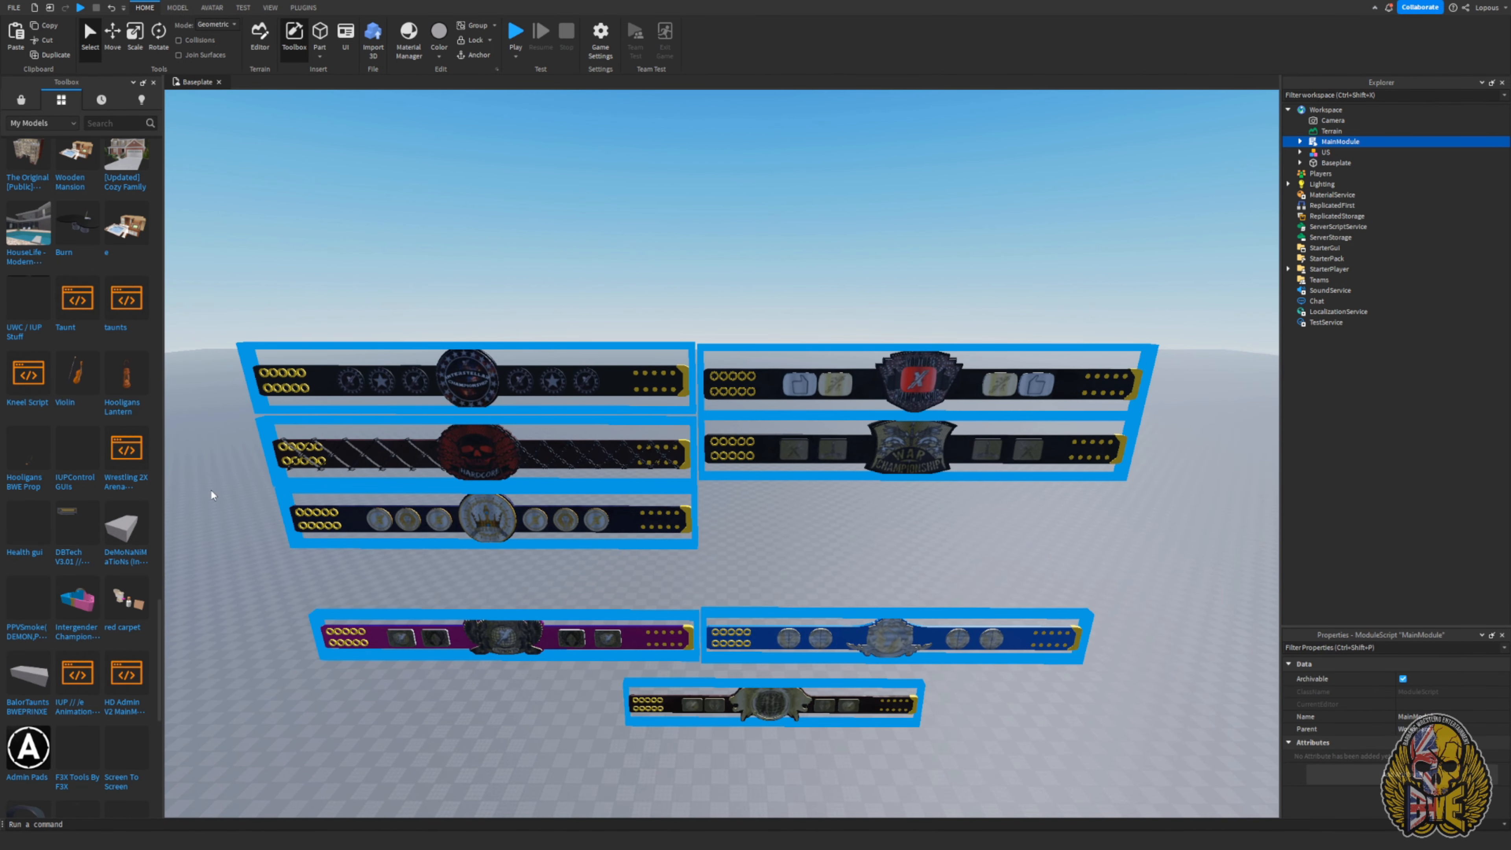
{"action": "right_click_drag", "start_coordinate": [588, 589], "coordinate": [612, 588]}
{"action": "right_click_drag", "start_coordinate": [638, 432], "coordinate": [638, 432]}
{"action": "right_click_drag", "start_coordinate": [719, 595], "coordinate": [746, 510]}
{"action": "key", "text": "a"}
{"action": "left_click", "coordinate": [756, 584]}
{"action": "key", "text": "w"}
{"action": "key", "text": "s"}
{"action": "key", "text": "w"}
{"action": "key", "text": "s"}
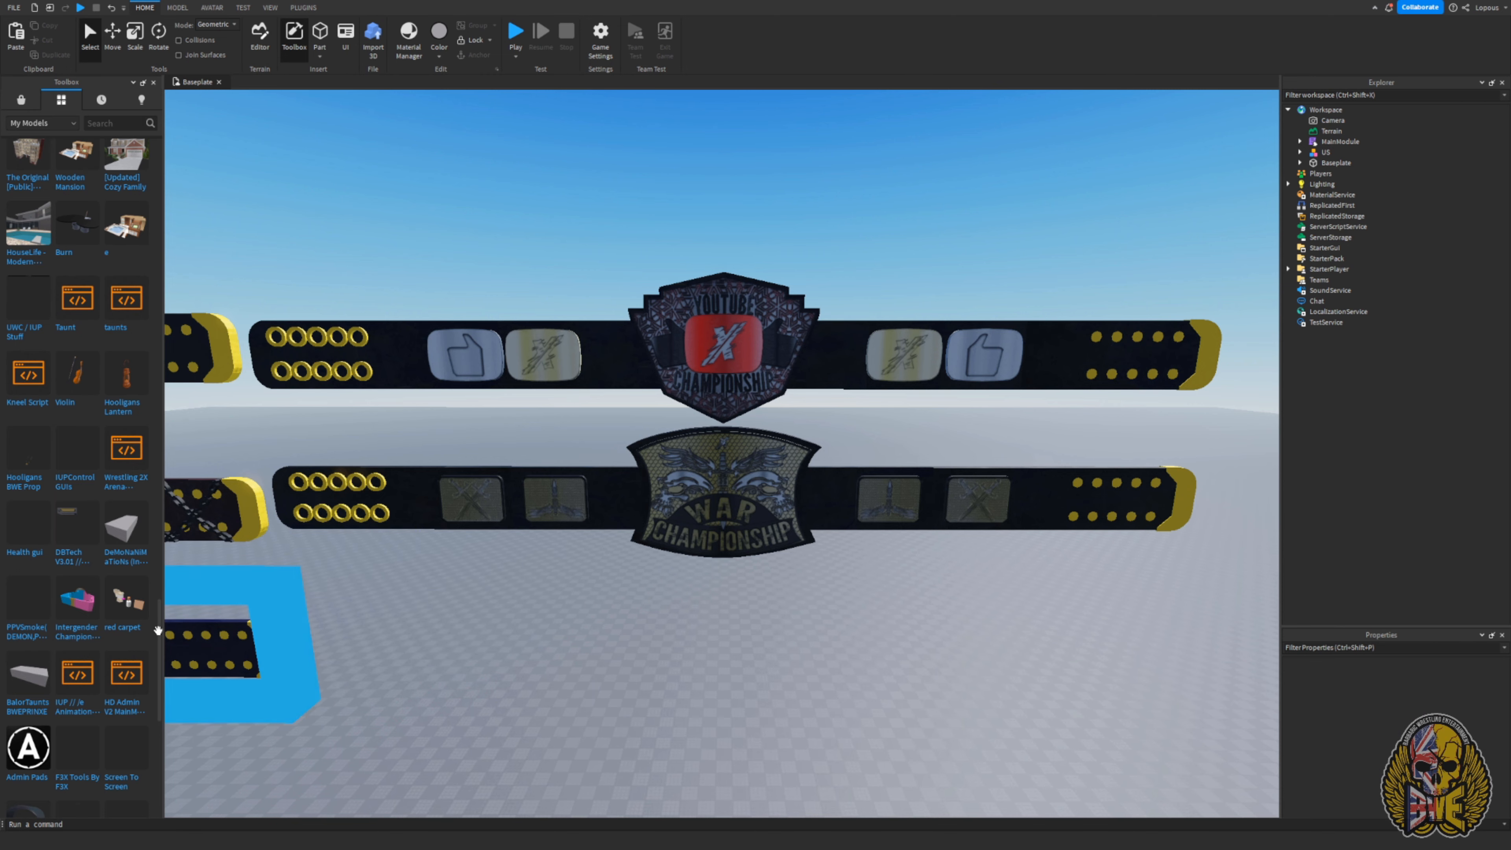
- Insert the PWD IWGP Titles model from My Models into the workspace
{"action": "scroll", "coordinate": [156, 630], "scroll_direction": "up", "scroll_amount": 15}
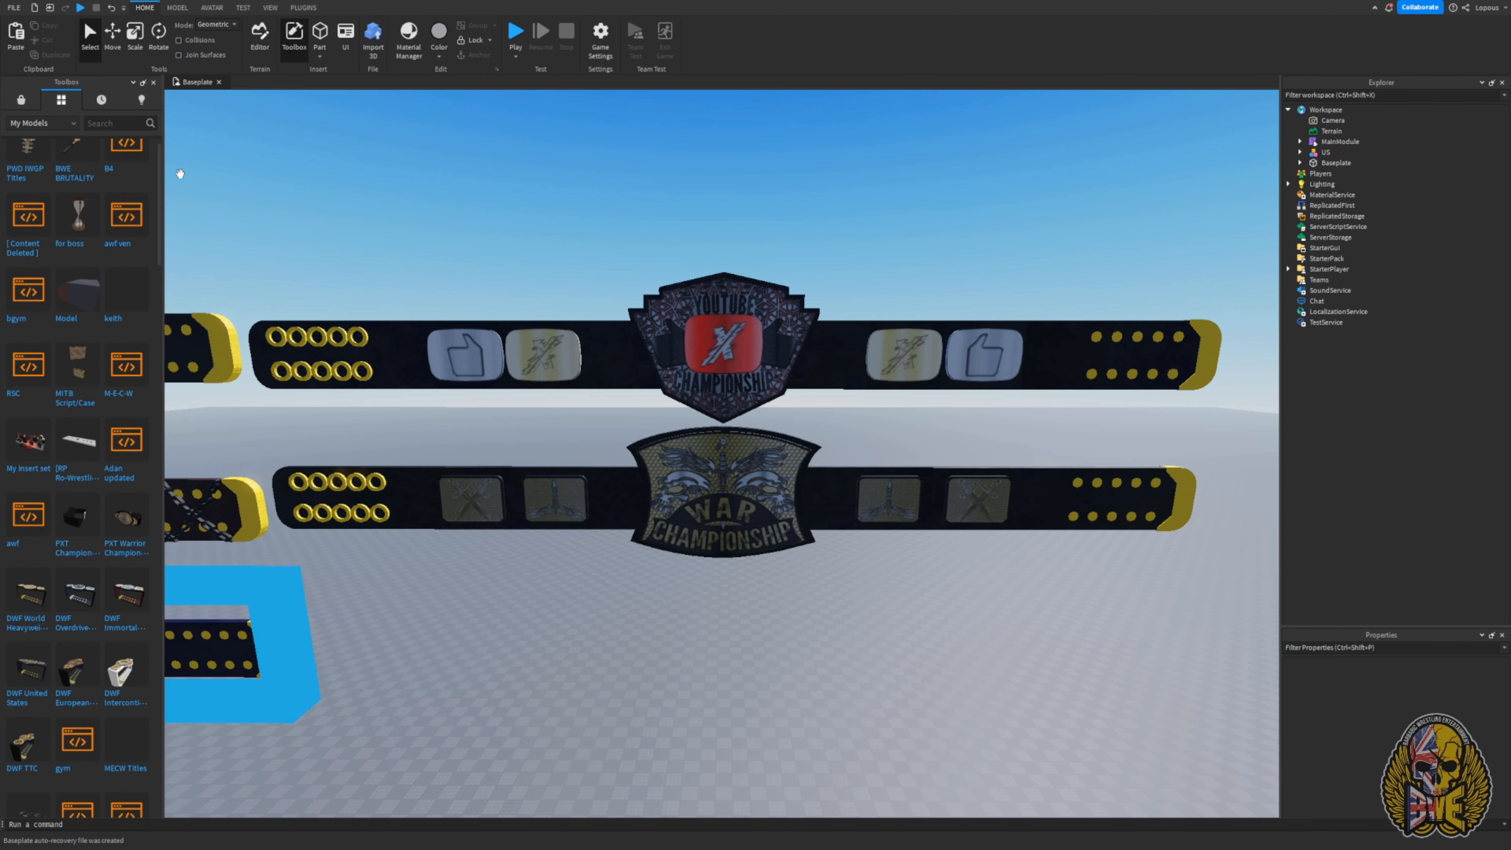
{"action": "scroll", "coordinate": [61, 200], "scroll_direction": "up", "scroll_amount": 1}
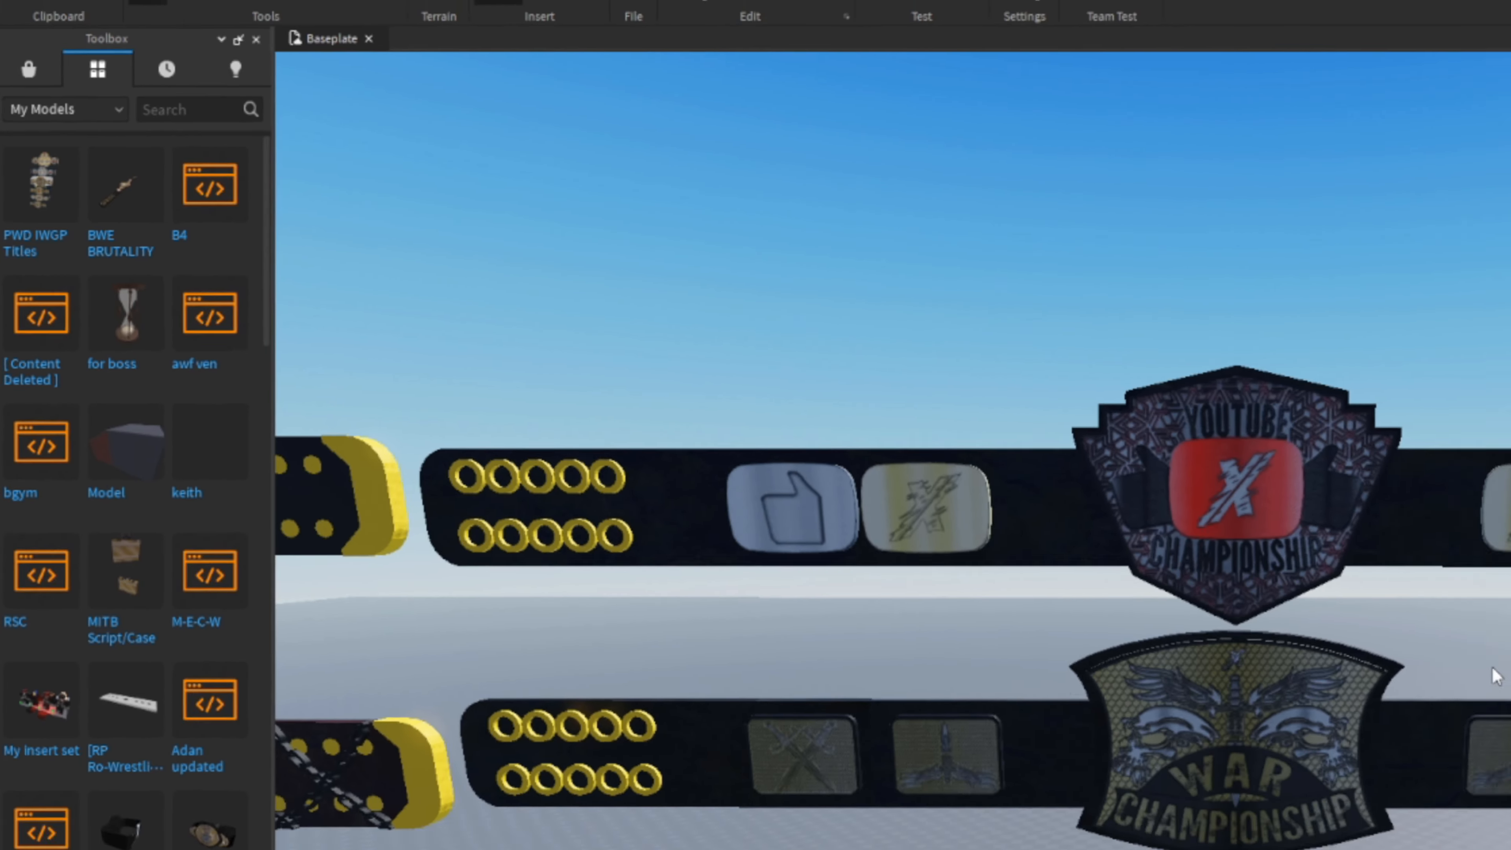
{"action": "key", "text": "f"}
{"action": "right_click_drag", "start_coordinate": [931, 469], "coordinate": [867, 470]}
{"action": "scroll", "coordinate": [867, 470], "scroll_direction": "up", "scroll_amount": 3}
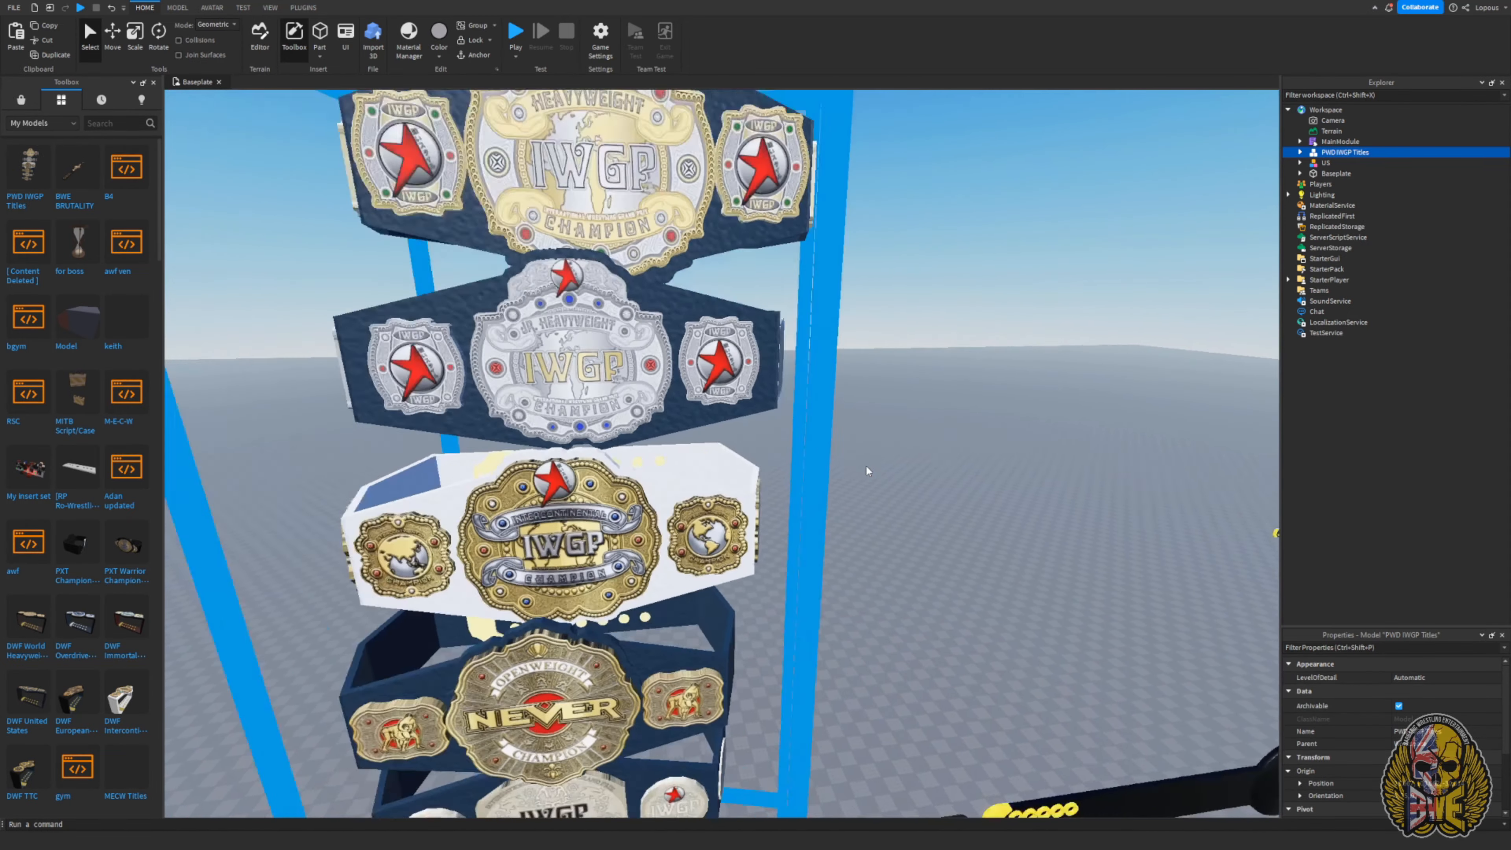
- Place the King of Depravity belt on the open floor near the stack of IWGP belts
{"action": "scroll", "coordinate": [867, 470], "scroll_direction": "down", "scroll_amount": 2}
{"action": "right_click_drag", "start_coordinate": [717, 309], "coordinate": [717, 309]}
{"action": "left_click_drag", "start_coordinate": [901, 383], "coordinate": [796, 493]}
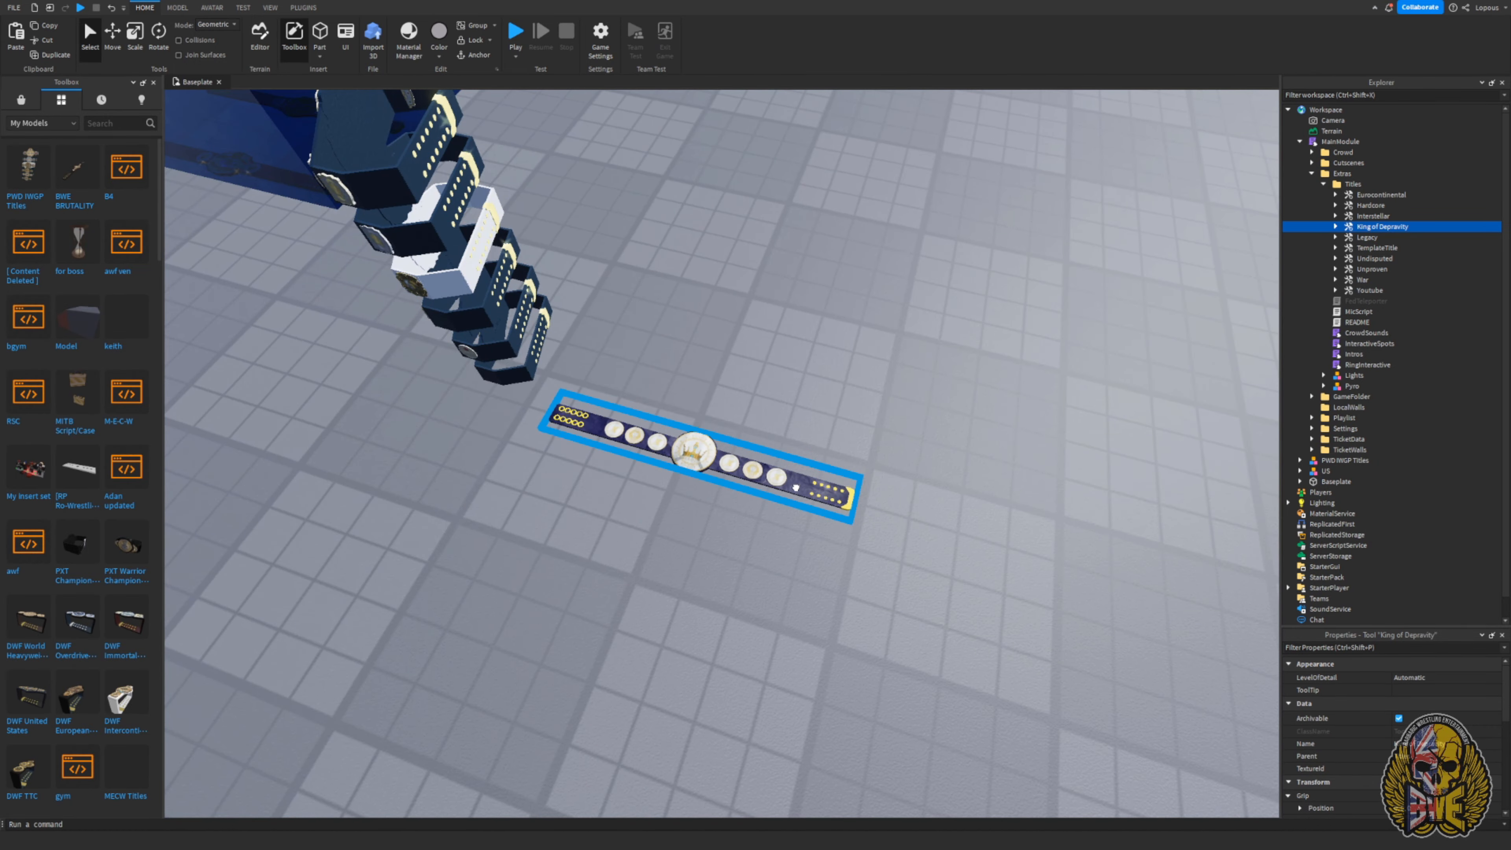
{"action": "right_click_drag", "start_coordinate": [796, 488], "coordinate": [799, 493]}
- Ungroup the PWD IWGP Titles model into its six separate belt tools
{"action": "right_click_drag", "start_coordinate": [707, 410], "coordinate": [858, 312]}
{"action": "left_click", "coordinate": [710, 294]}
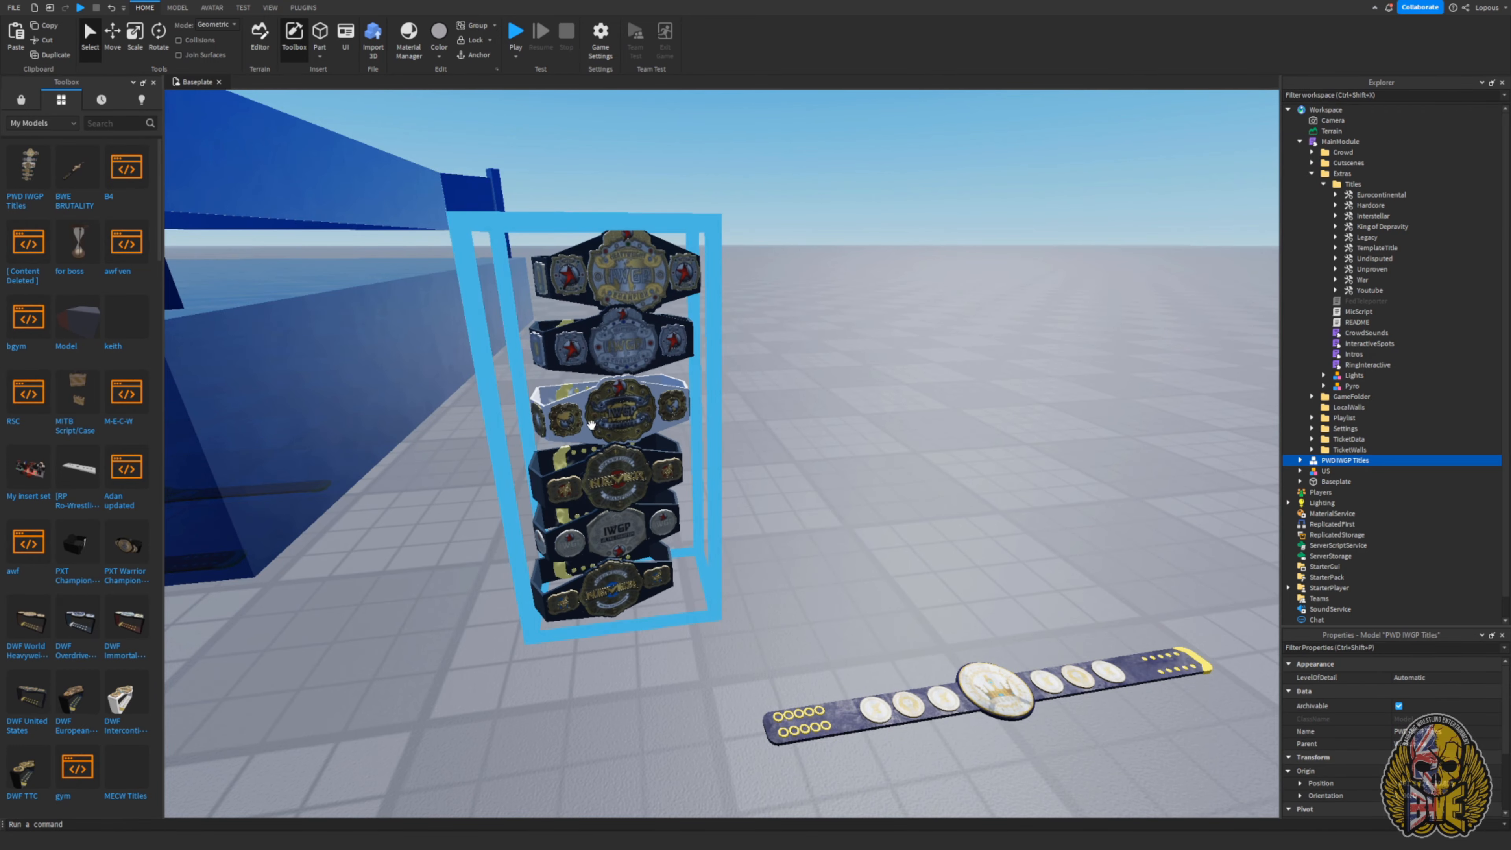
{"action": "right_click_drag", "start_coordinate": [592, 425], "coordinate": [647, 415]}
{"action": "scroll", "coordinate": [648, 415], "scroll_direction": "down", "scroll_amount": 3}
{"action": "scroll", "coordinate": [766, 250], "scroll_direction": "up", "scroll_amount": 1}
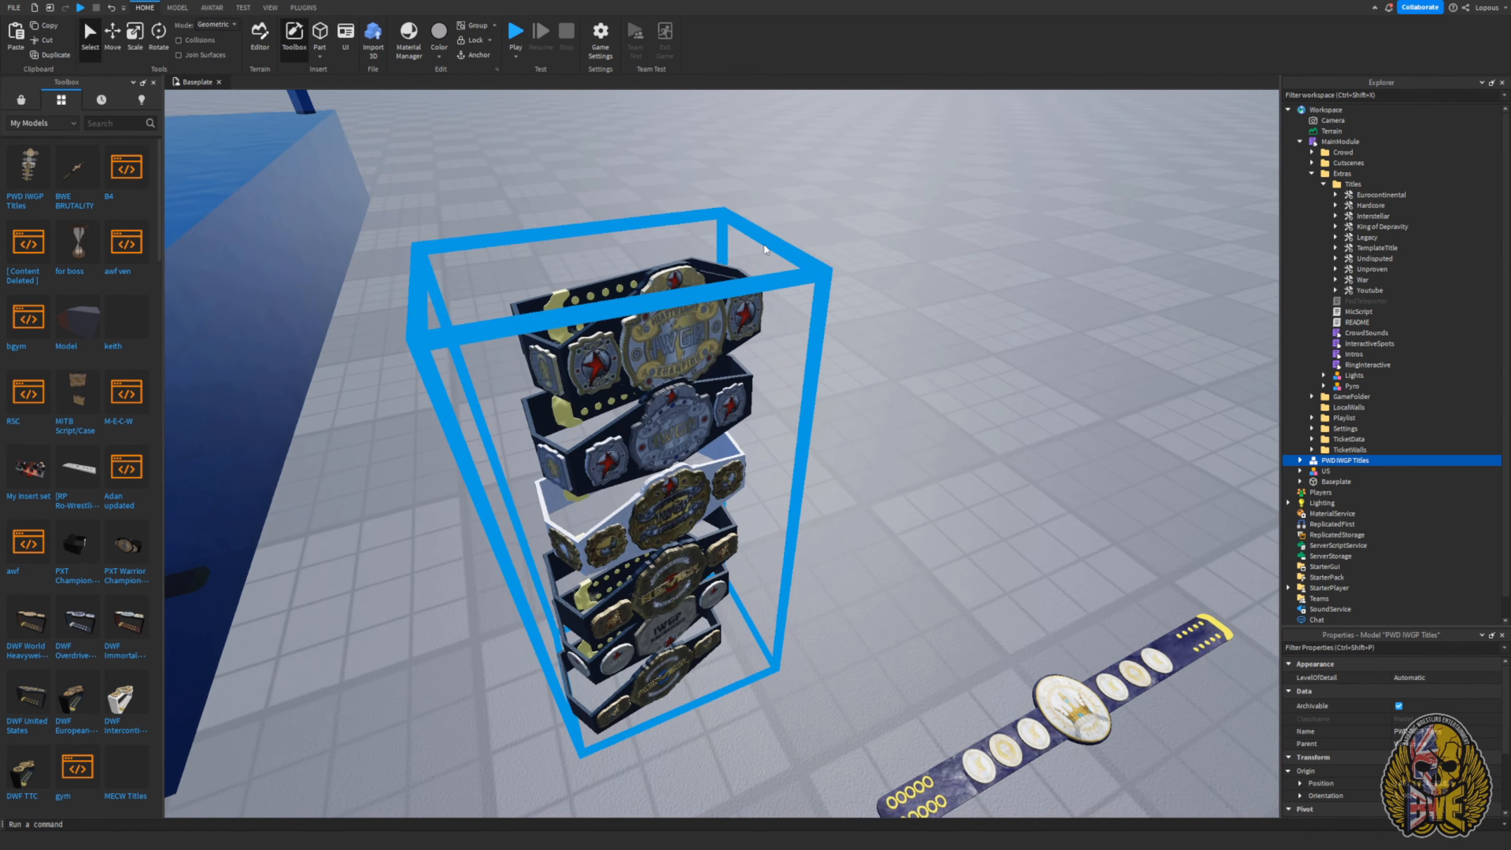
{"action": "scroll", "coordinate": [766, 250], "scroll_direction": "down", "scroll_amount": 2}
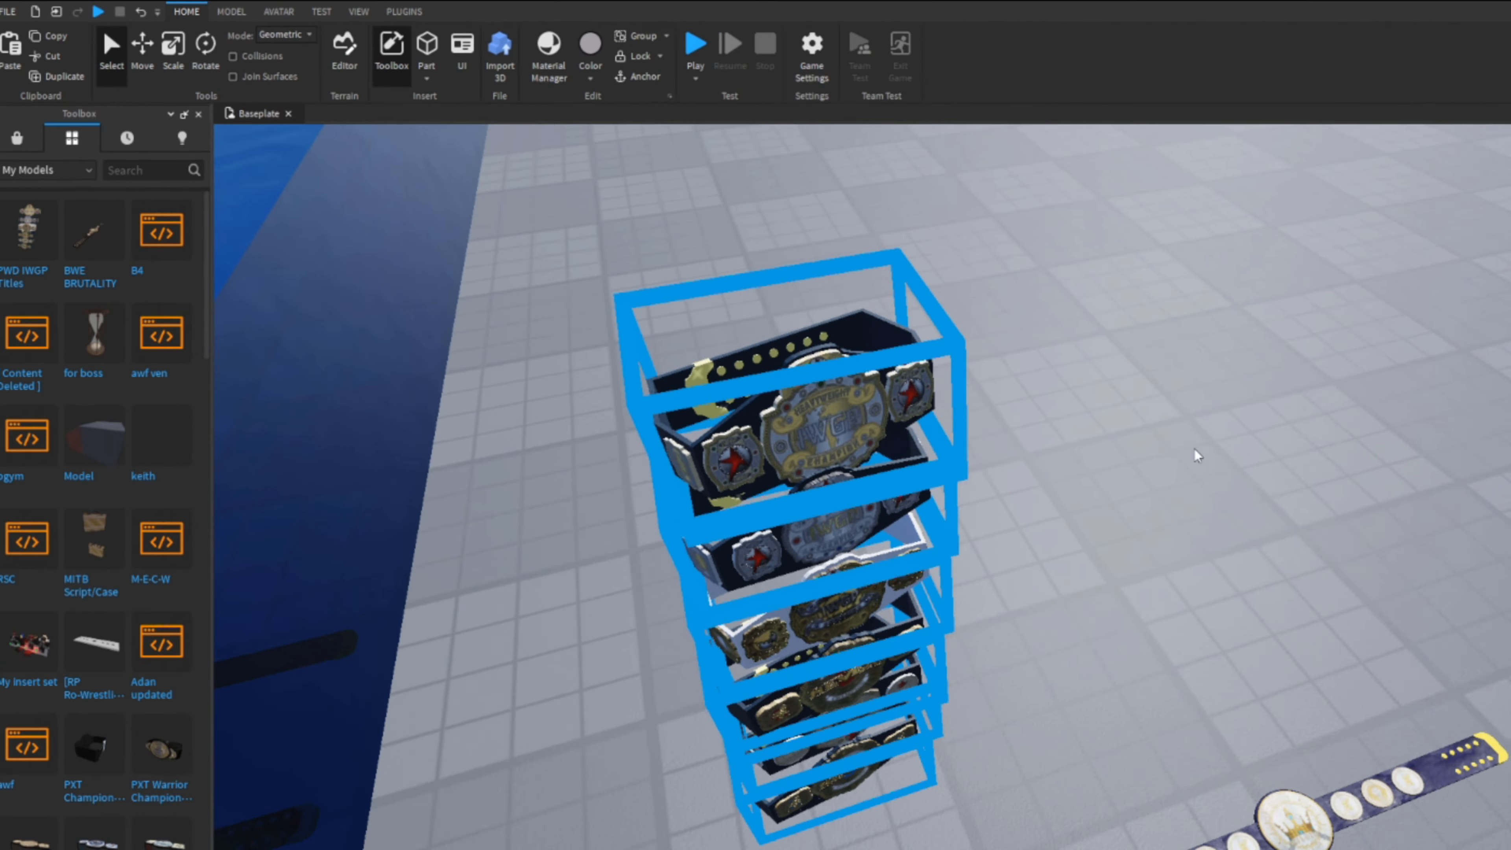
- Move the PWD IWGP Heavy belt off the stack onto the floor behind the King of Depravity belt
{"action": "right_click_drag", "start_coordinate": [880, 331], "coordinate": [880, 331]}
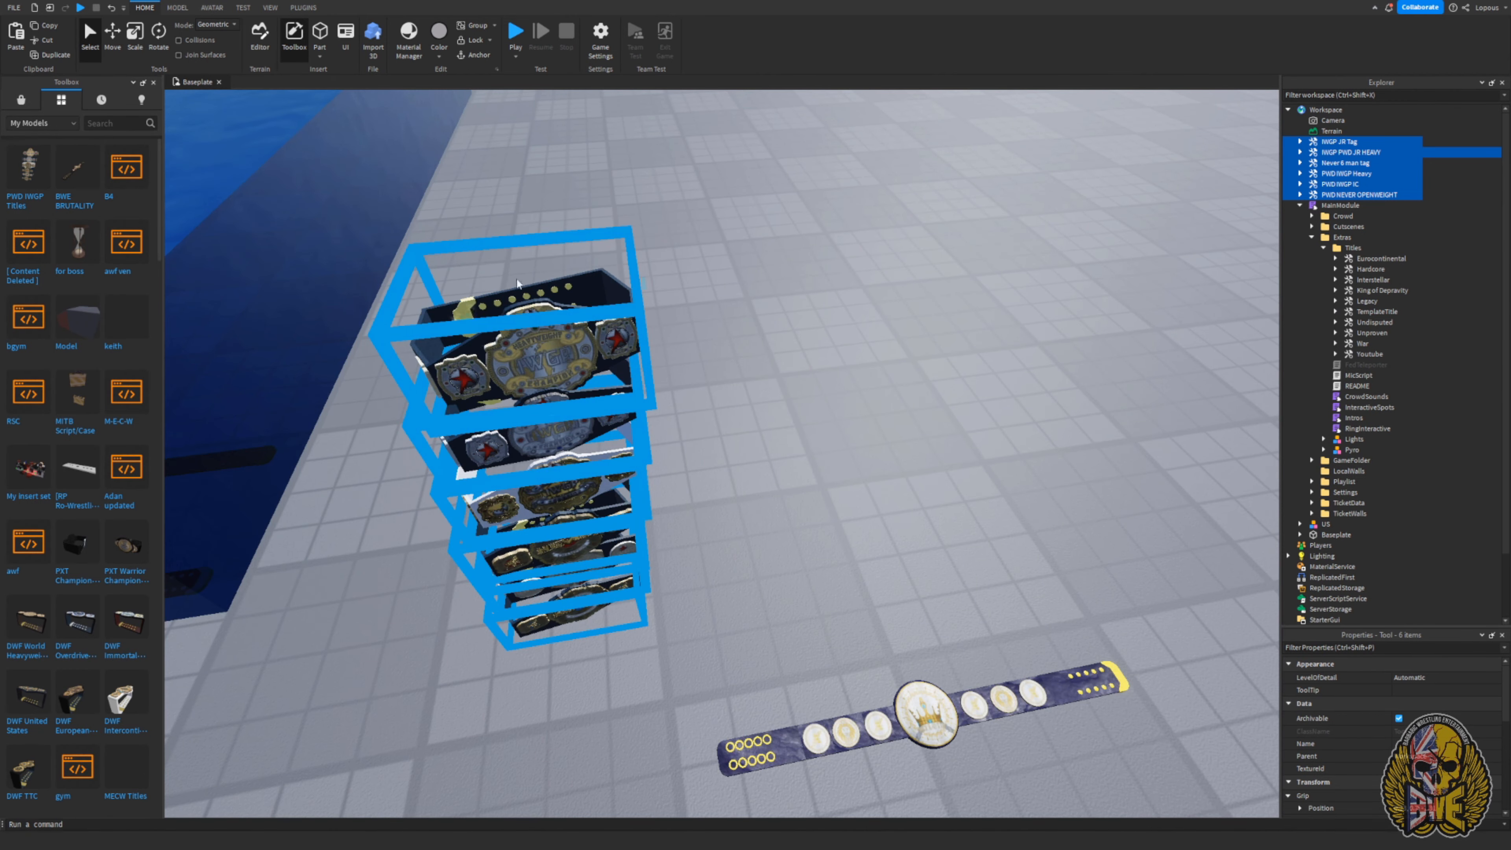
{"action": "left_click", "coordinate": [784, 362]}
{"action": "left_click_drag", "start_coordinate": [544, 354], "coordinate": [925, 548]}
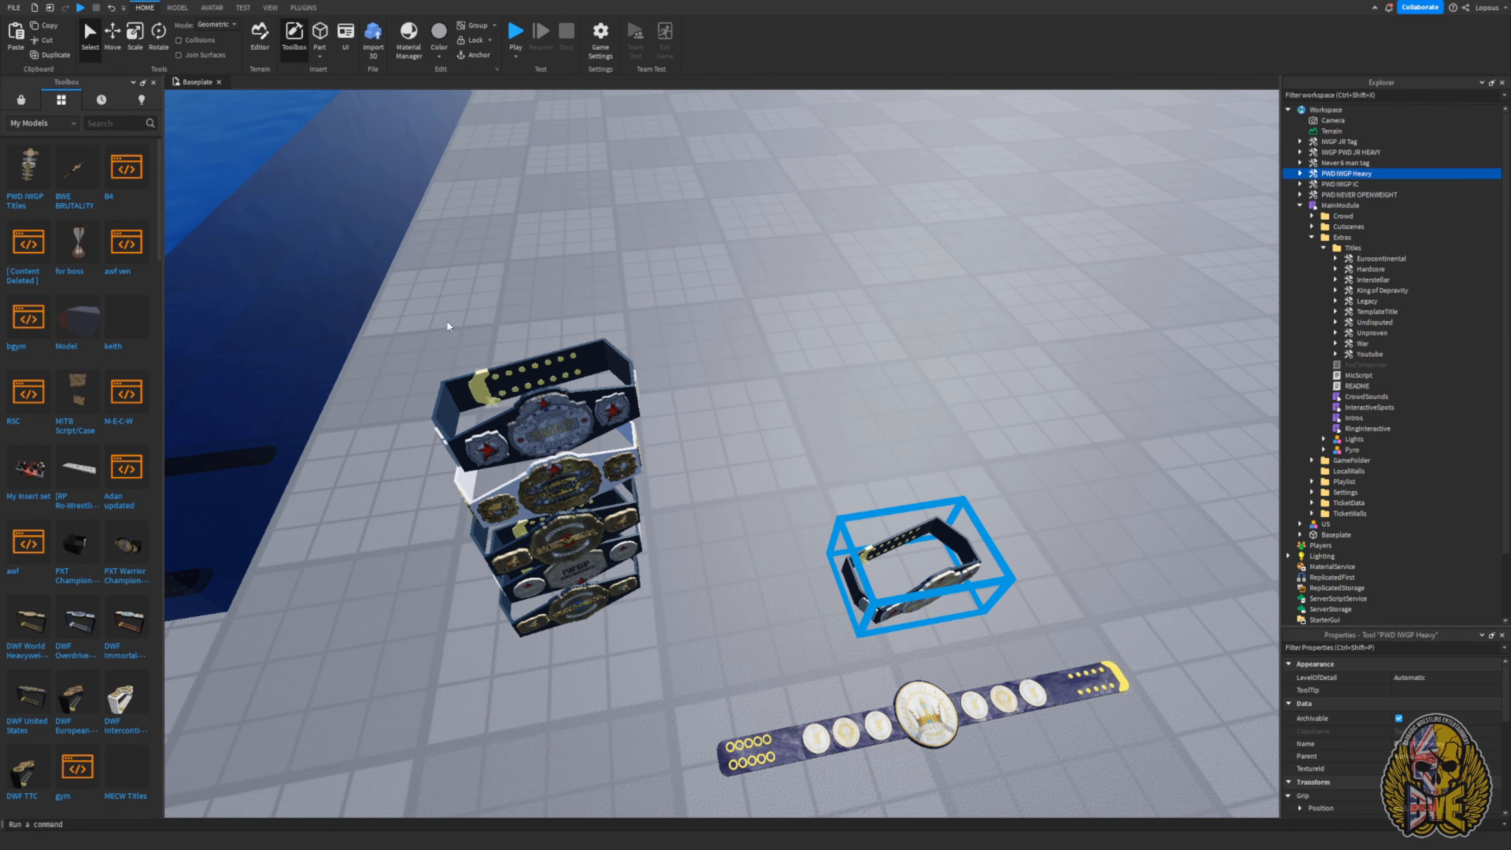
- Select the five remaining stacked IWGP belts and move them away from the working area
{"action": "left_click_drag", "start_coordinate": [355, 327], "coordinate": [665, 641]}
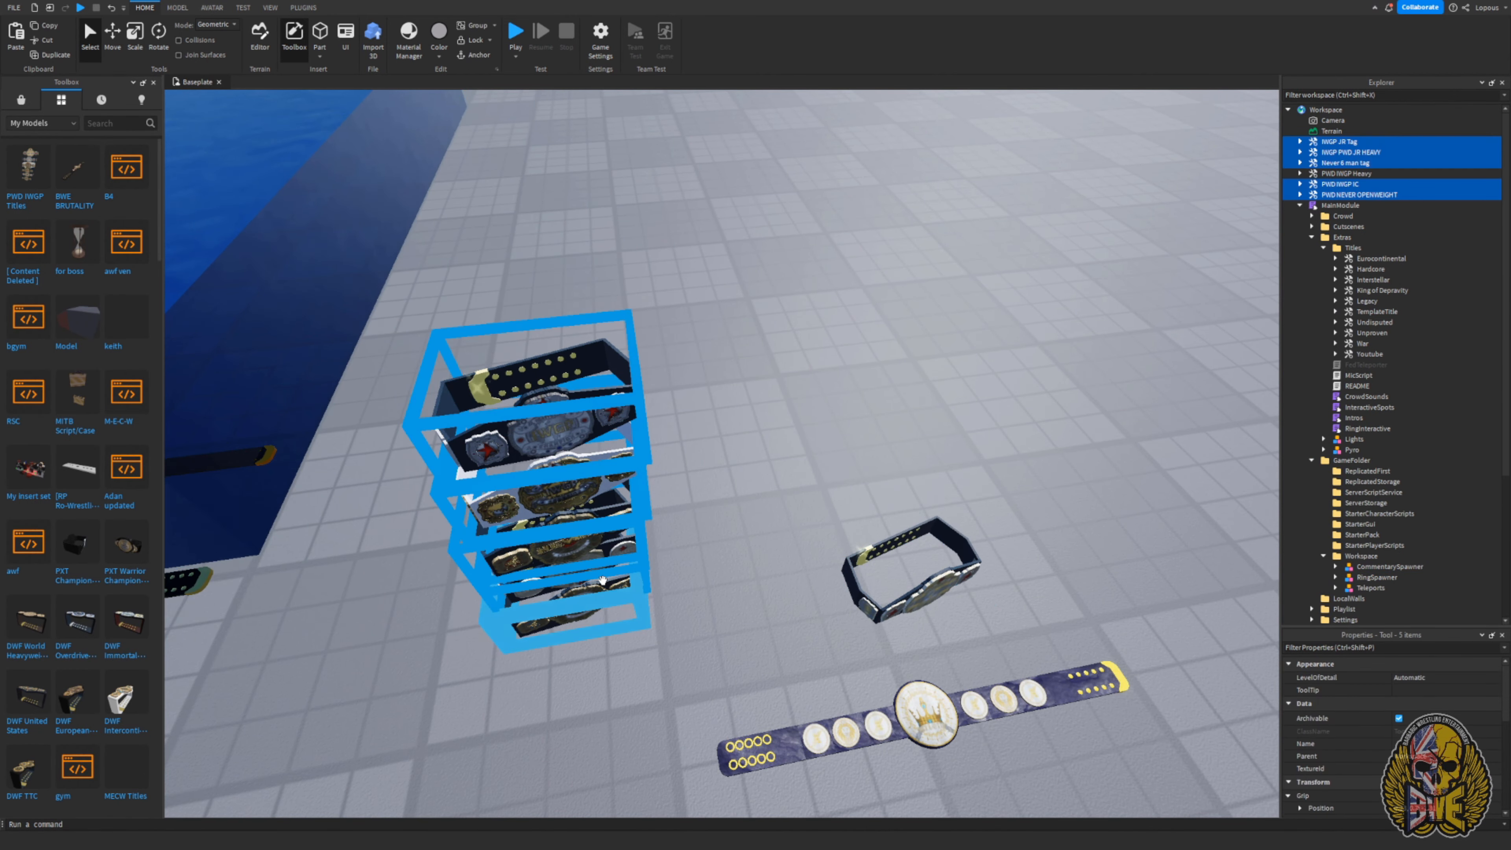
{"action": "key", "text": "s"}
{"action": "left_click_drag", "start_coordinate": [602, 594], "coordinate": [836, 499]}
{"action": "right_click_drag", "start_coordinate": [664, 337], "coordinate": [578, 315]}
{"action": "key", "text": "w"}
{"action": "left_click", "coordinate": [437, 179]}
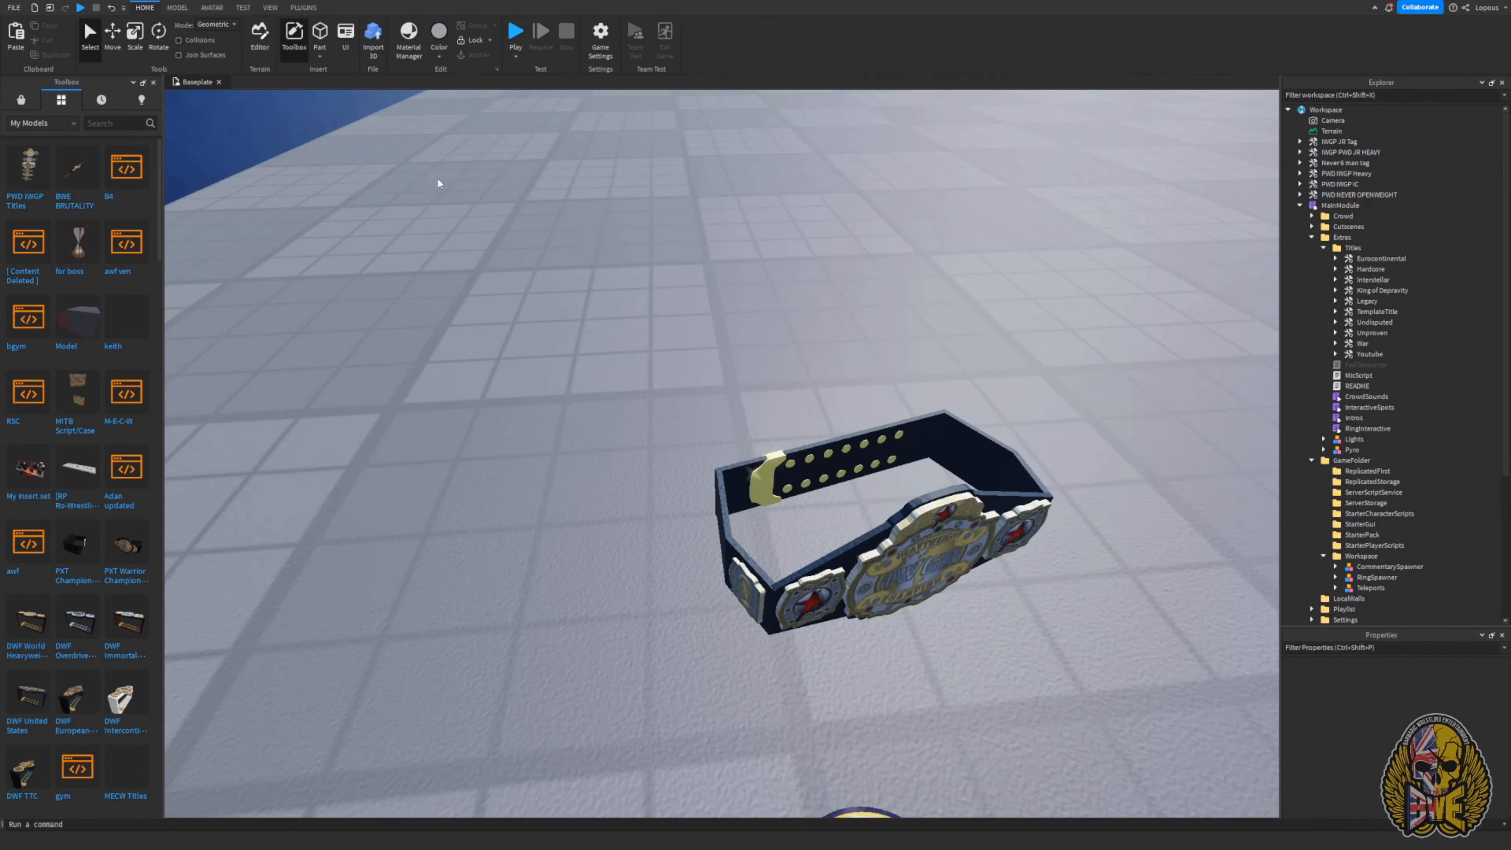
- Turn on Show Welds to display the weld constraints on the King of Depravity belt
{"action": "key", "text": "s"}
{"action": "key", "text": "w"}
{"action": "left_click", "coordinate": [749, 467]}
{"action": "right_click_drag", "start_coordinate": [750, 467], "coordinate": [748, 543]}
{"action": "key", "text": "w"}
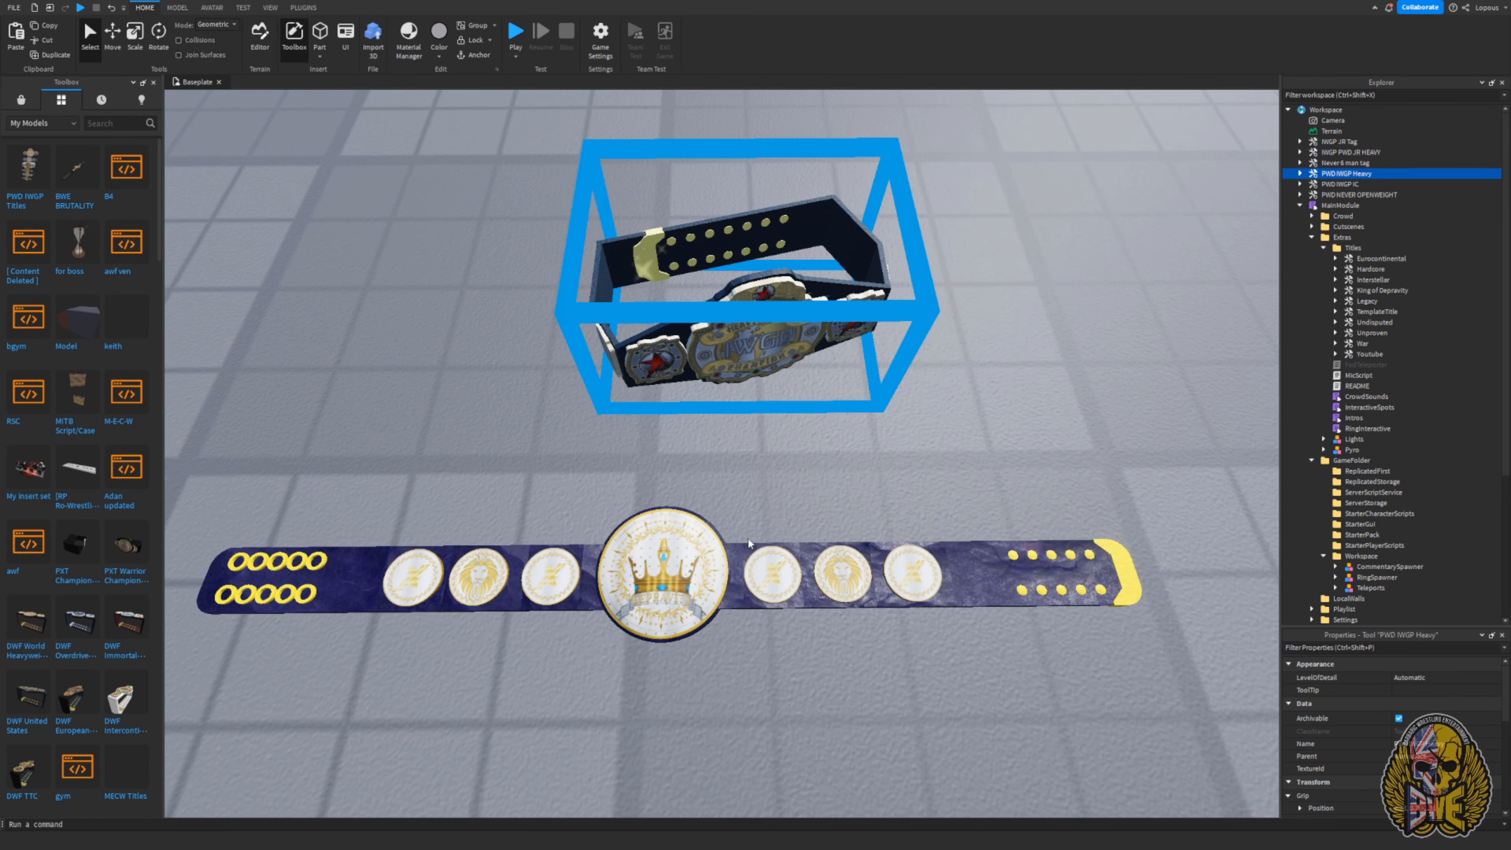
{"action": "left_click", "coordinate": [517, 392]}
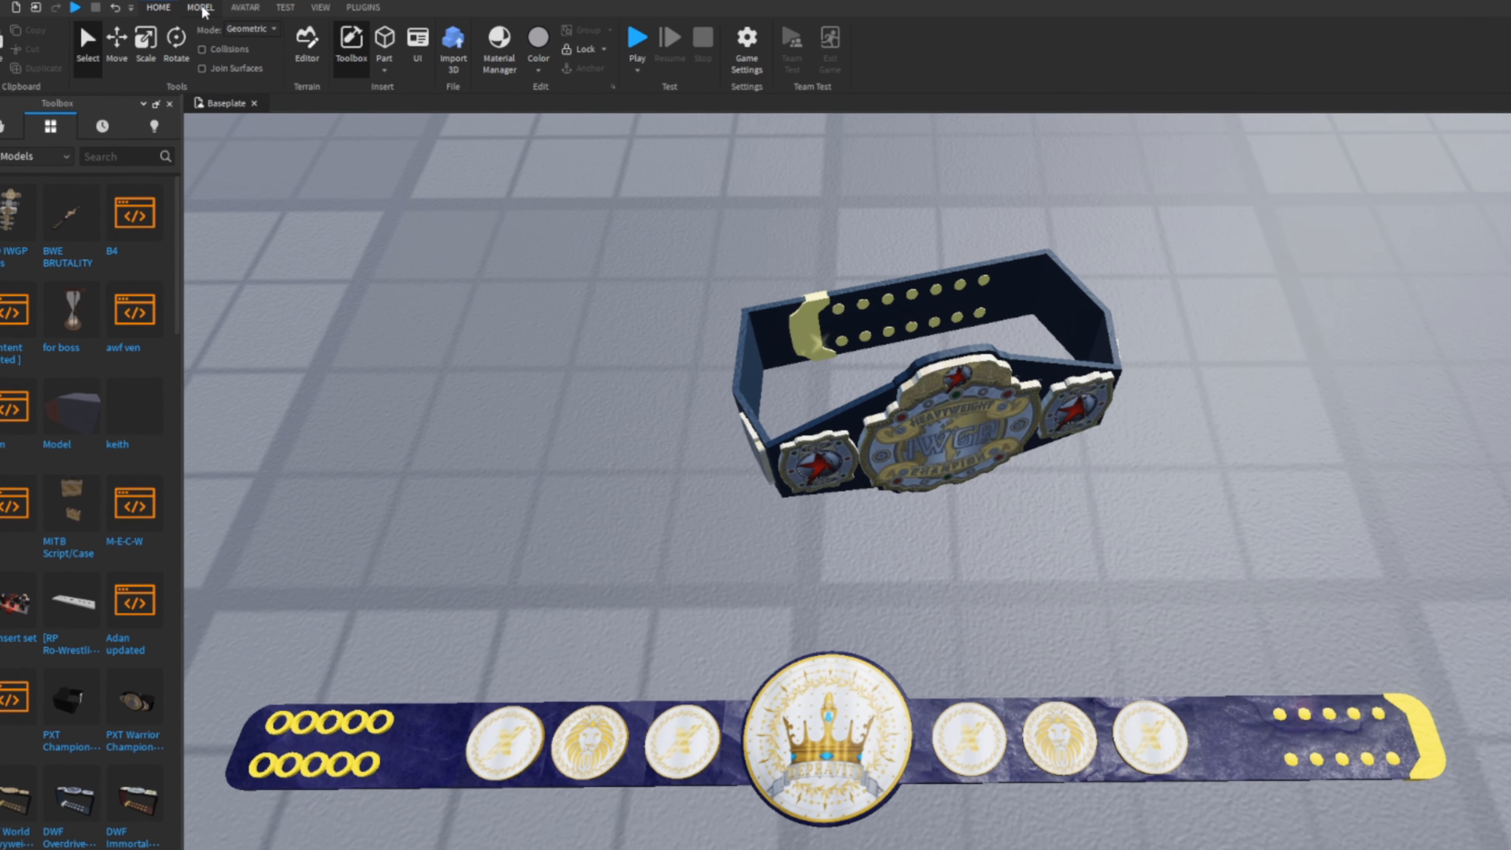
{"action": "left_click", "coordinate": [177, 7]}
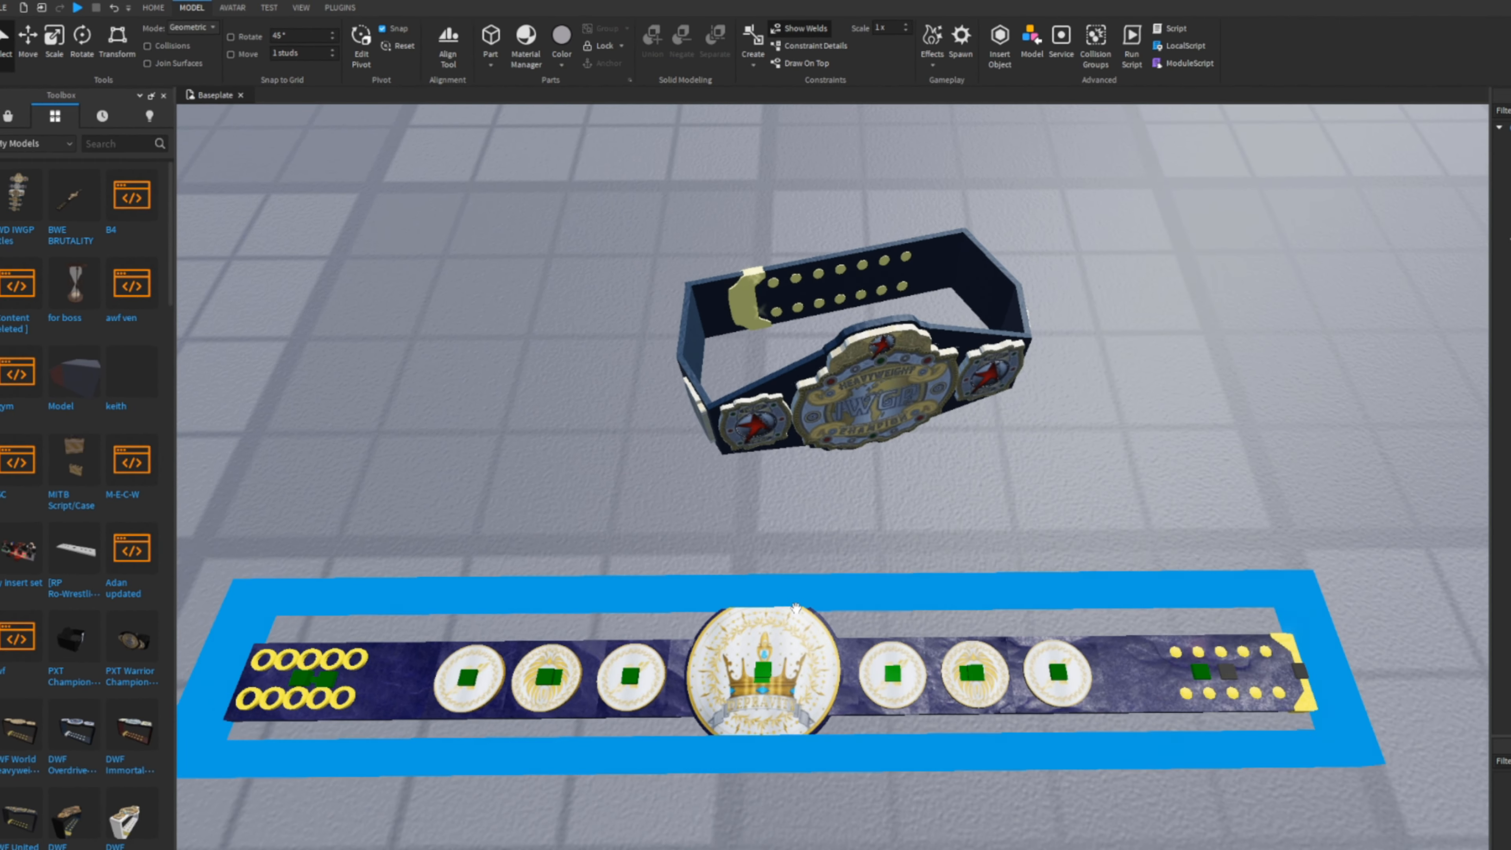
- Examine the weld markers on the King of Depravity belt's side plates and centre plate
{"action": "right_click_drag", "start_coordinate": [796, 608], "coordinate": [797, 612]}
{"action": "scroll", "coordinate": [797, 612], "scroll_direction": "down", "scroll_amount": 6}
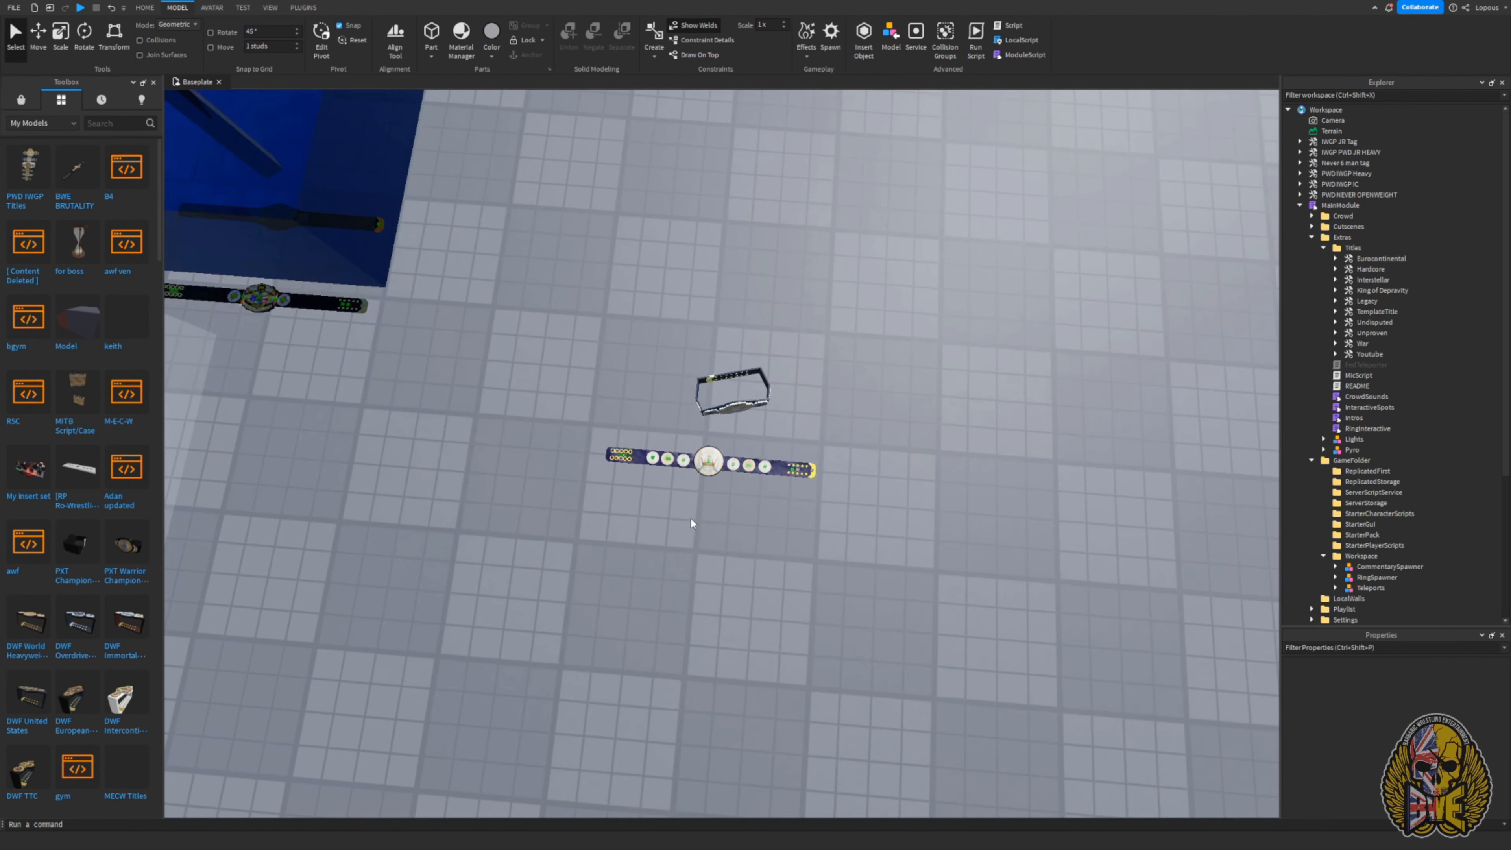
{"action": "scroll", "coordinate": [798, 613], "scroll_direction": "up", "scroll_amount": 6}
{"action": "scroll", "coordinate": [692, 523], "scroll_direction": "up", "scroll_amount": 5}
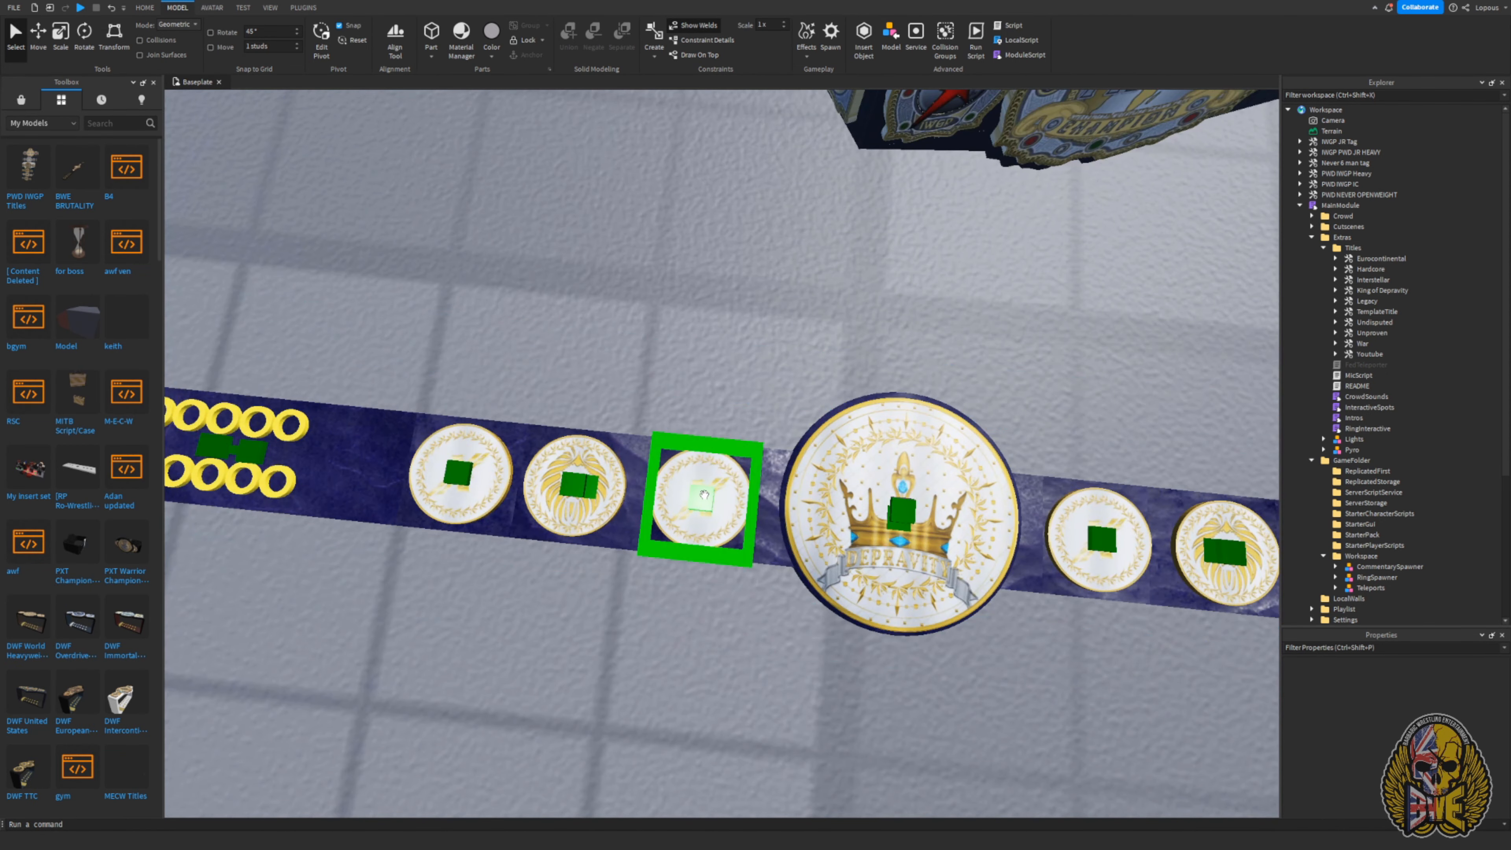
{"action": "left_click", "coordinate": [698, 495]}
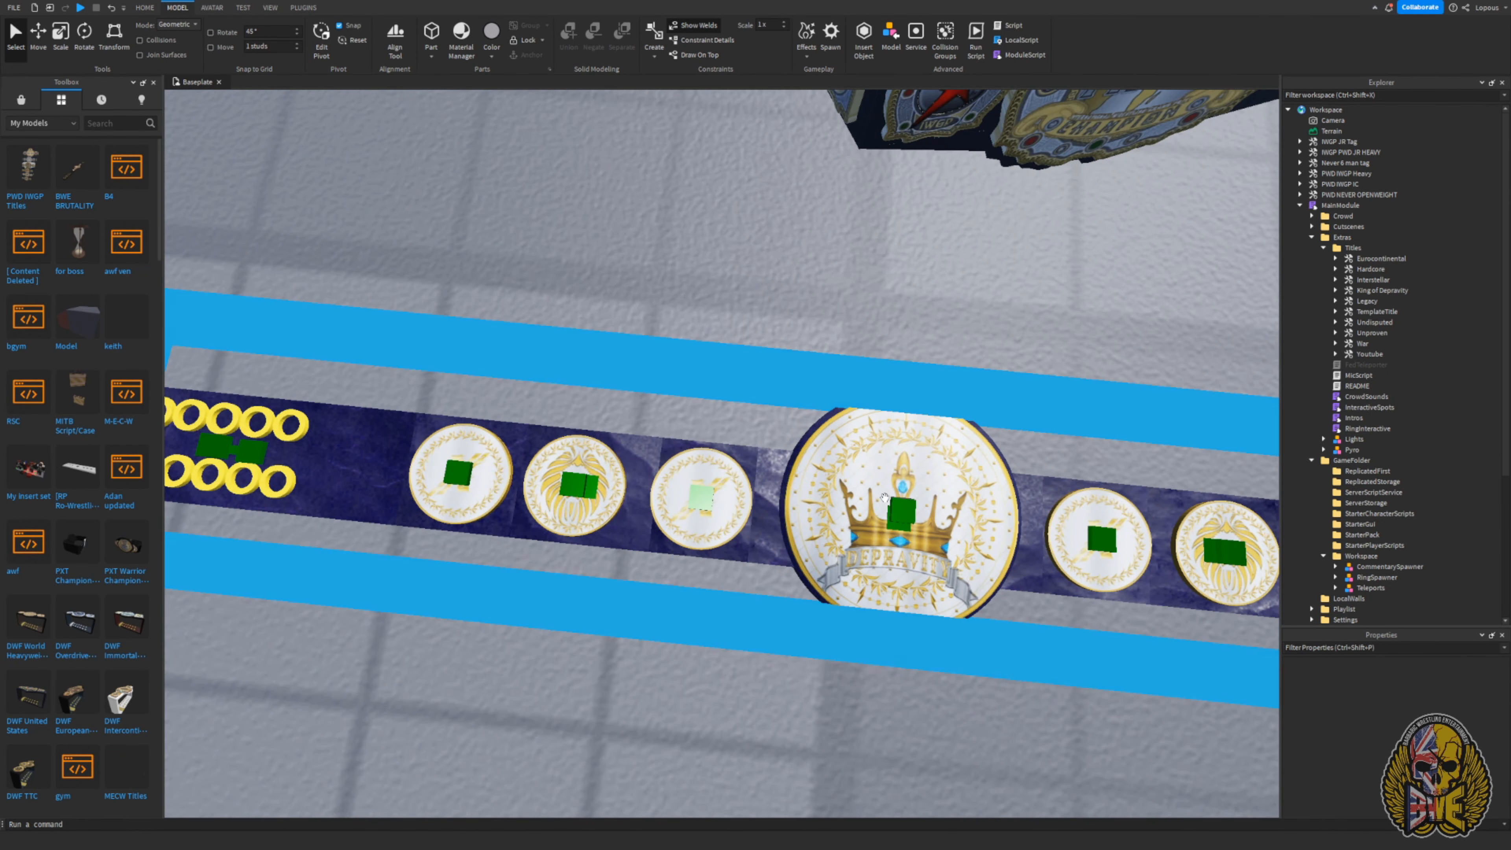
{"action": "scroll", "coordinate": [788, 489], "scroll_direction": "up", "scroll_amount": 5}
{"action": "right_click_drag", "start_coordinate": [788, 489], "coordinate": [783, 506]}
{"action": "scroll", "coordinate": [779, 504], "scroll_direction": "down", "scroll_amount": 3}
{"action": "scroll", "coordinate": [738, 492], "scroll_direction": "up", "scroll_amount": 2}
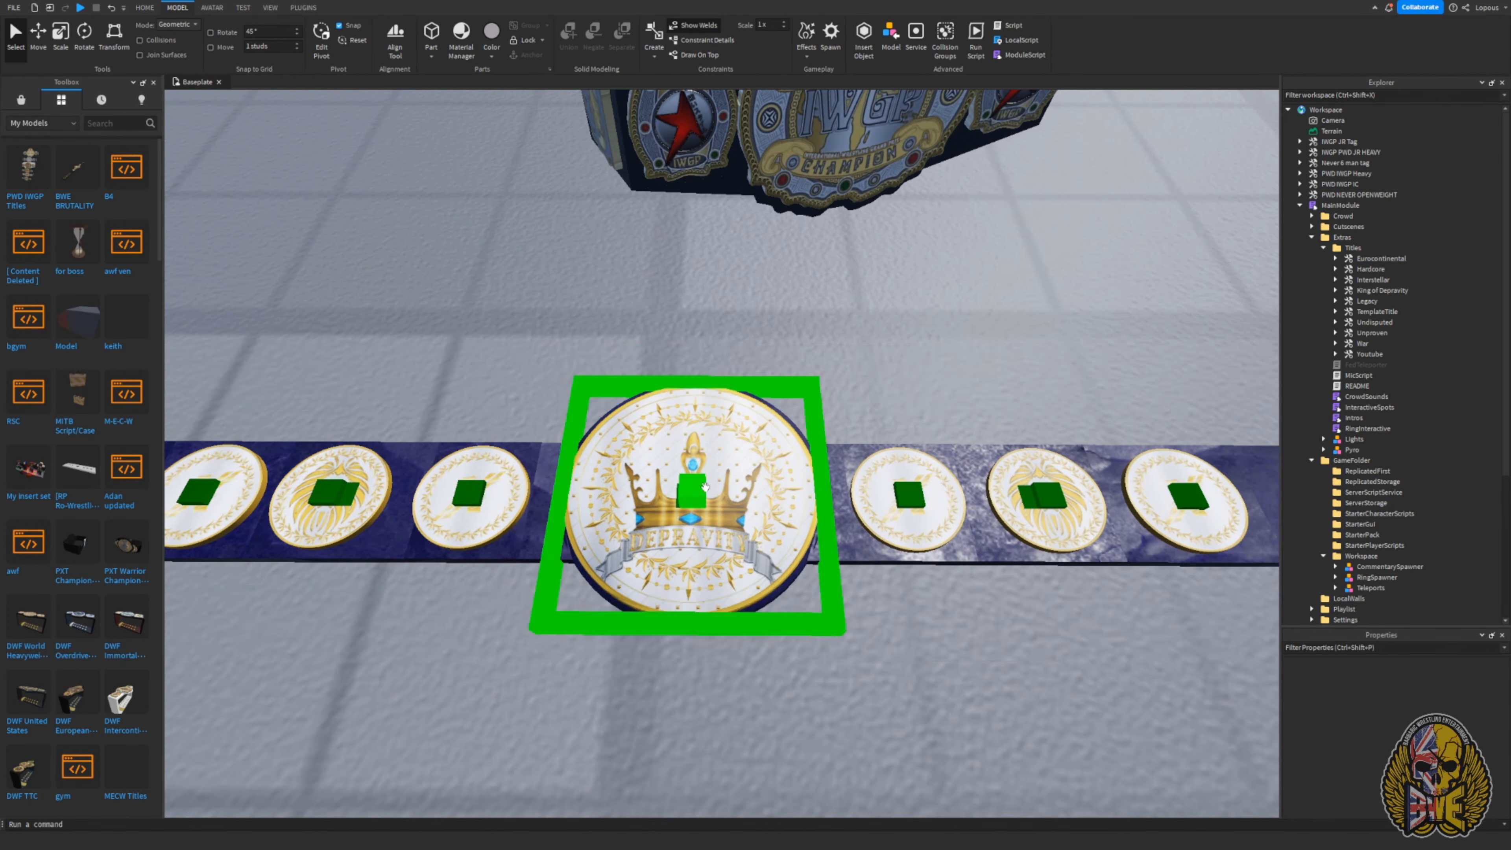
{"action": "scroll", "coordinate": [818, 206], "scroll_direction": "down", "scroll_amount": 3}
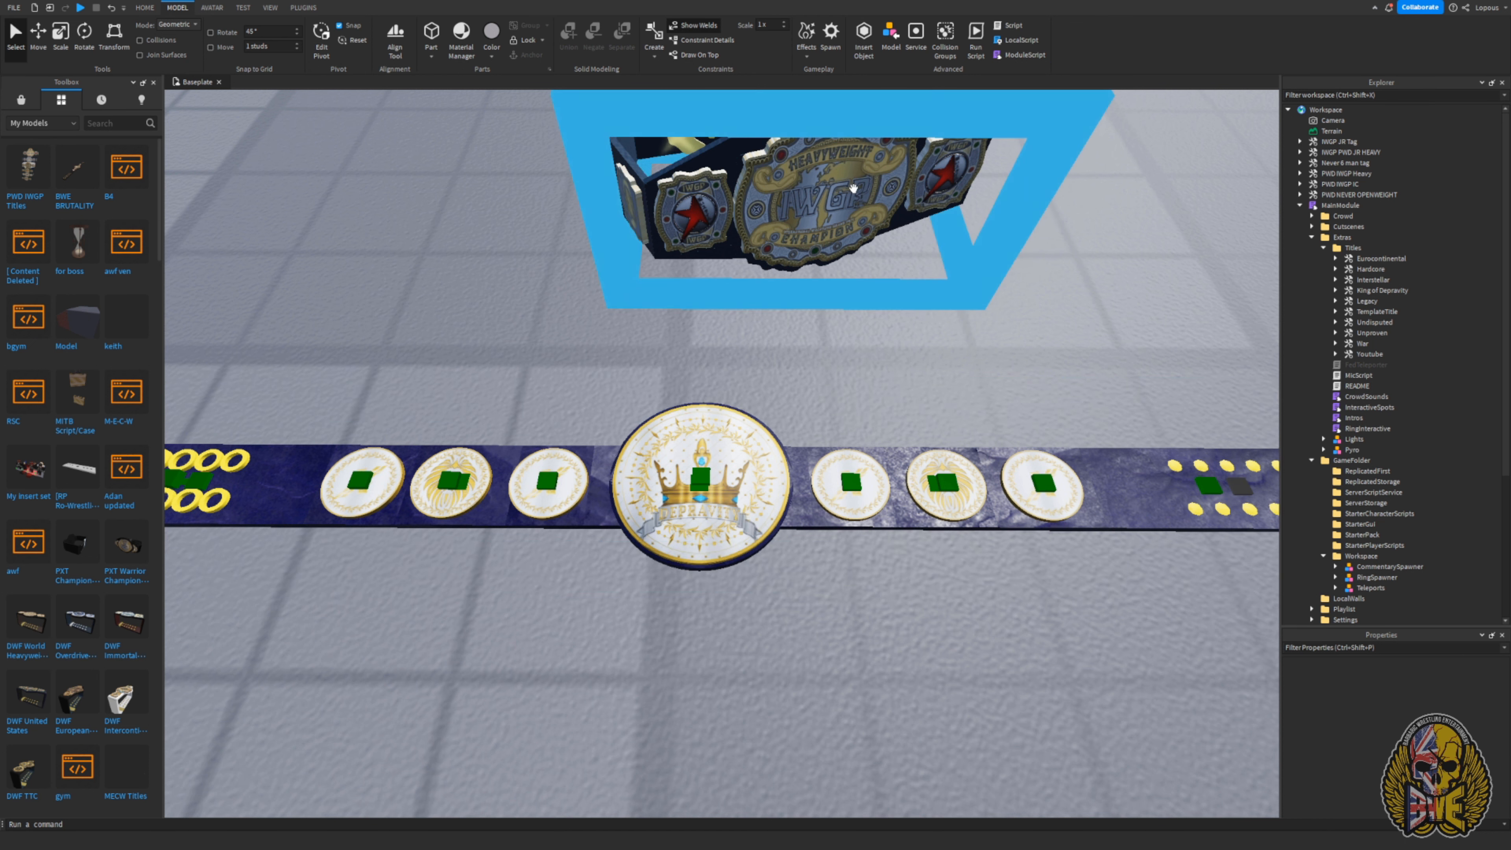
- Select the centre plate mesh on the PWD IWGP Heavy belt
{"action": "left_click", "coordinate": [857, 232]}
{"action": "right_click_drag", "start_coordinate": [878, 302], "coordinate": [871, 298]}
{"action": "right_click_drag", "start_coordinate": [803, 500], "coordinate": [811, 500]}
{"action": "left_click", "coordinate": [811, 499]}
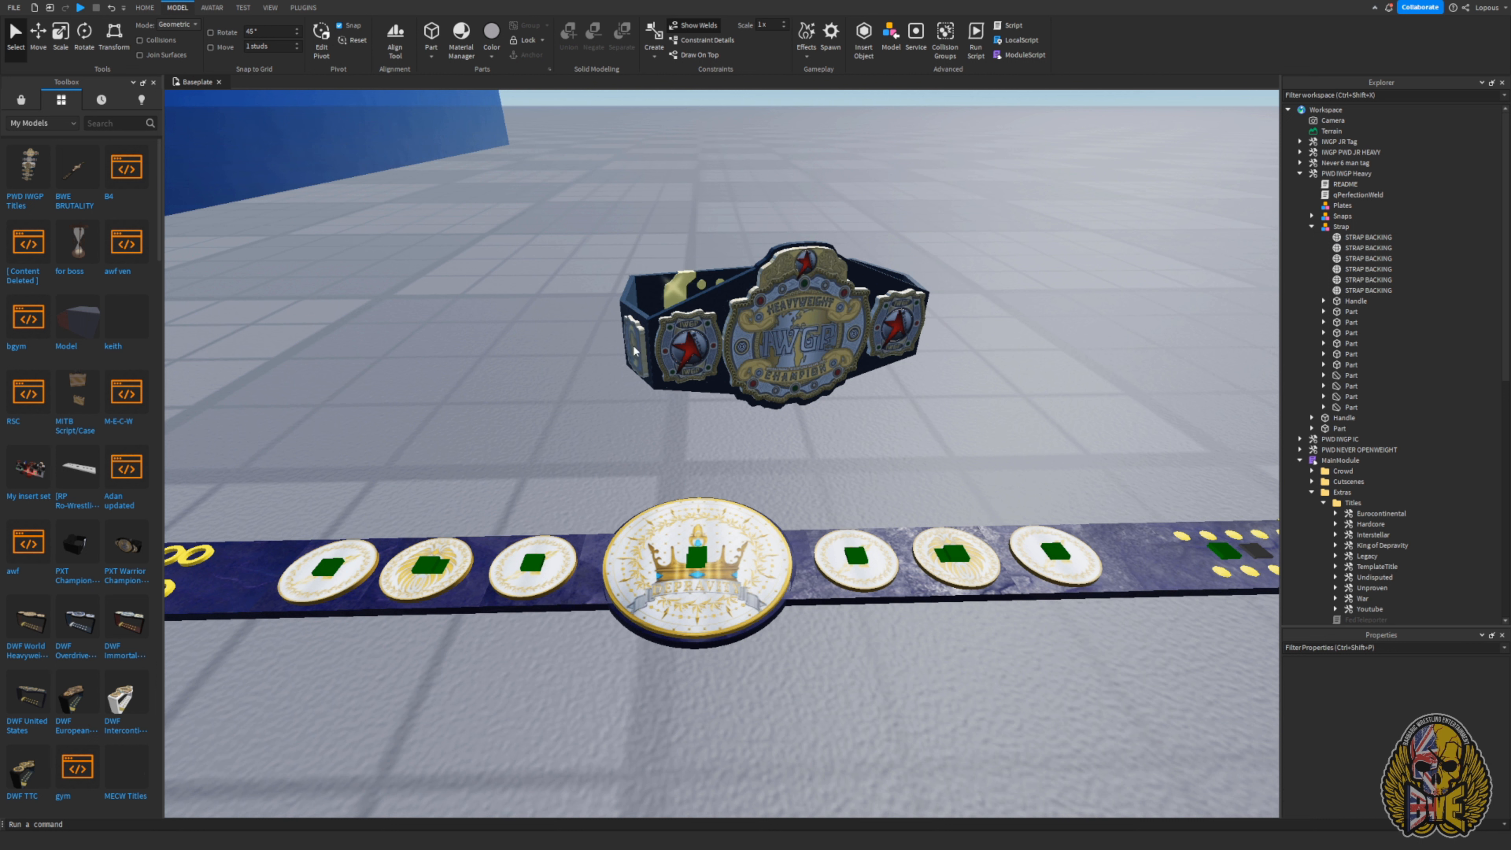
{"action": "left_click", "coordinate": [826, 354]}
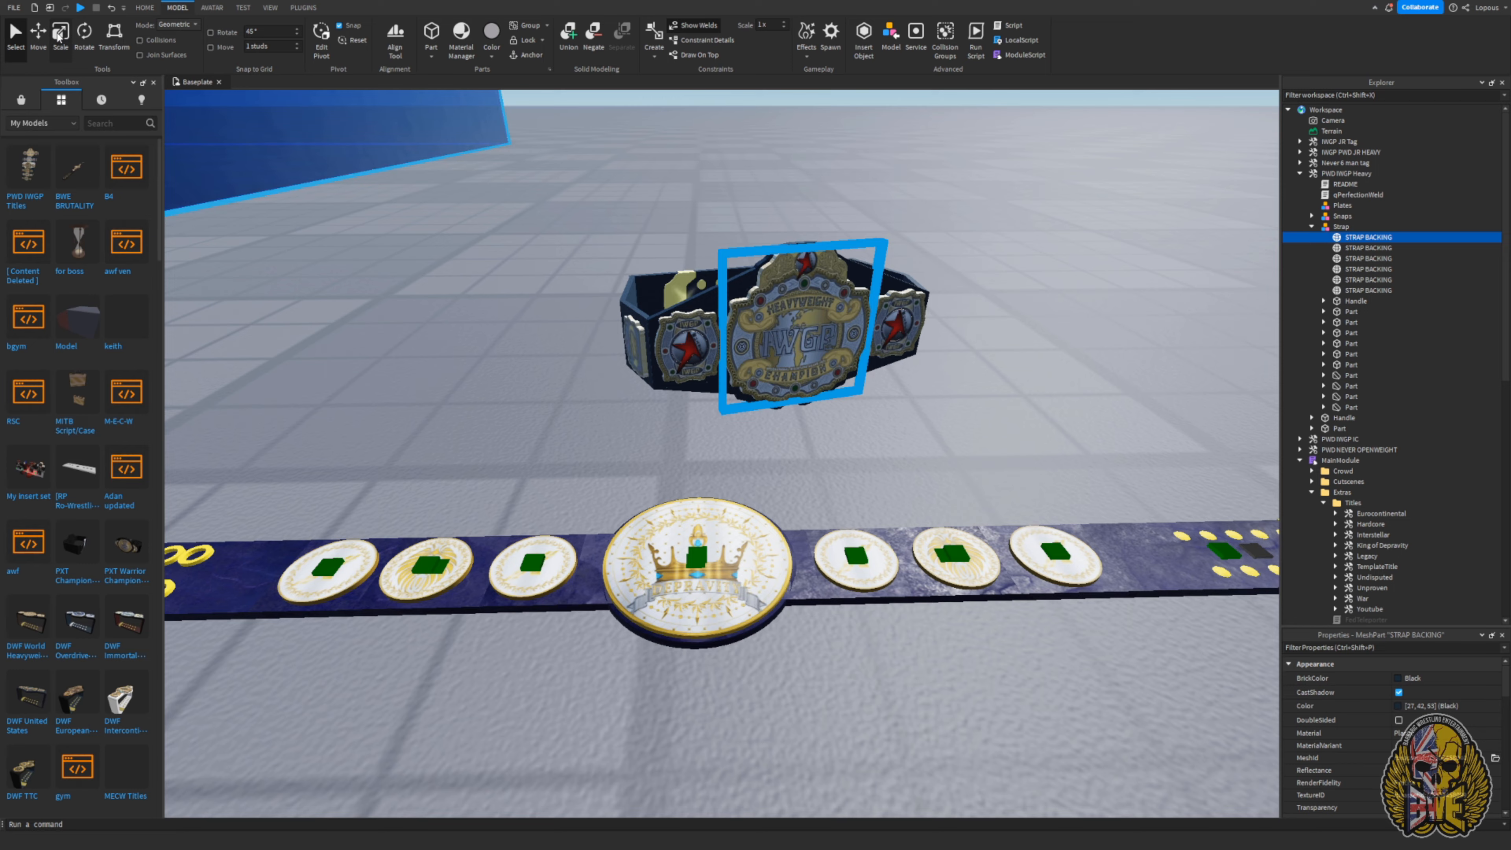
{"action": "left_click", "coordinate": [39, 36]}
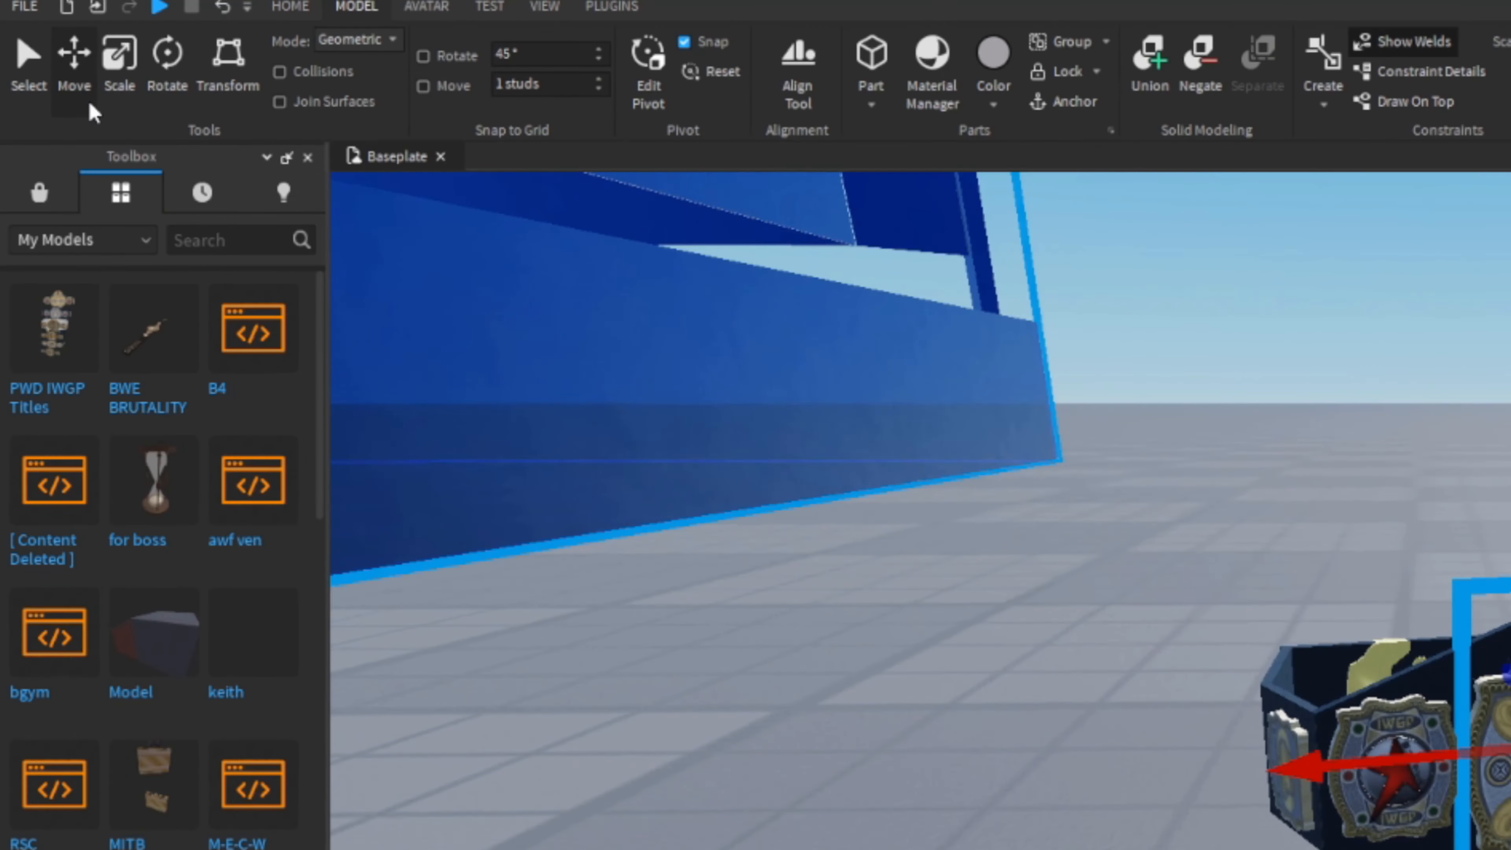
{"action": "right_click_drag", "start_coordinate": [1023, 434], "coordinate": [1025, 437]}
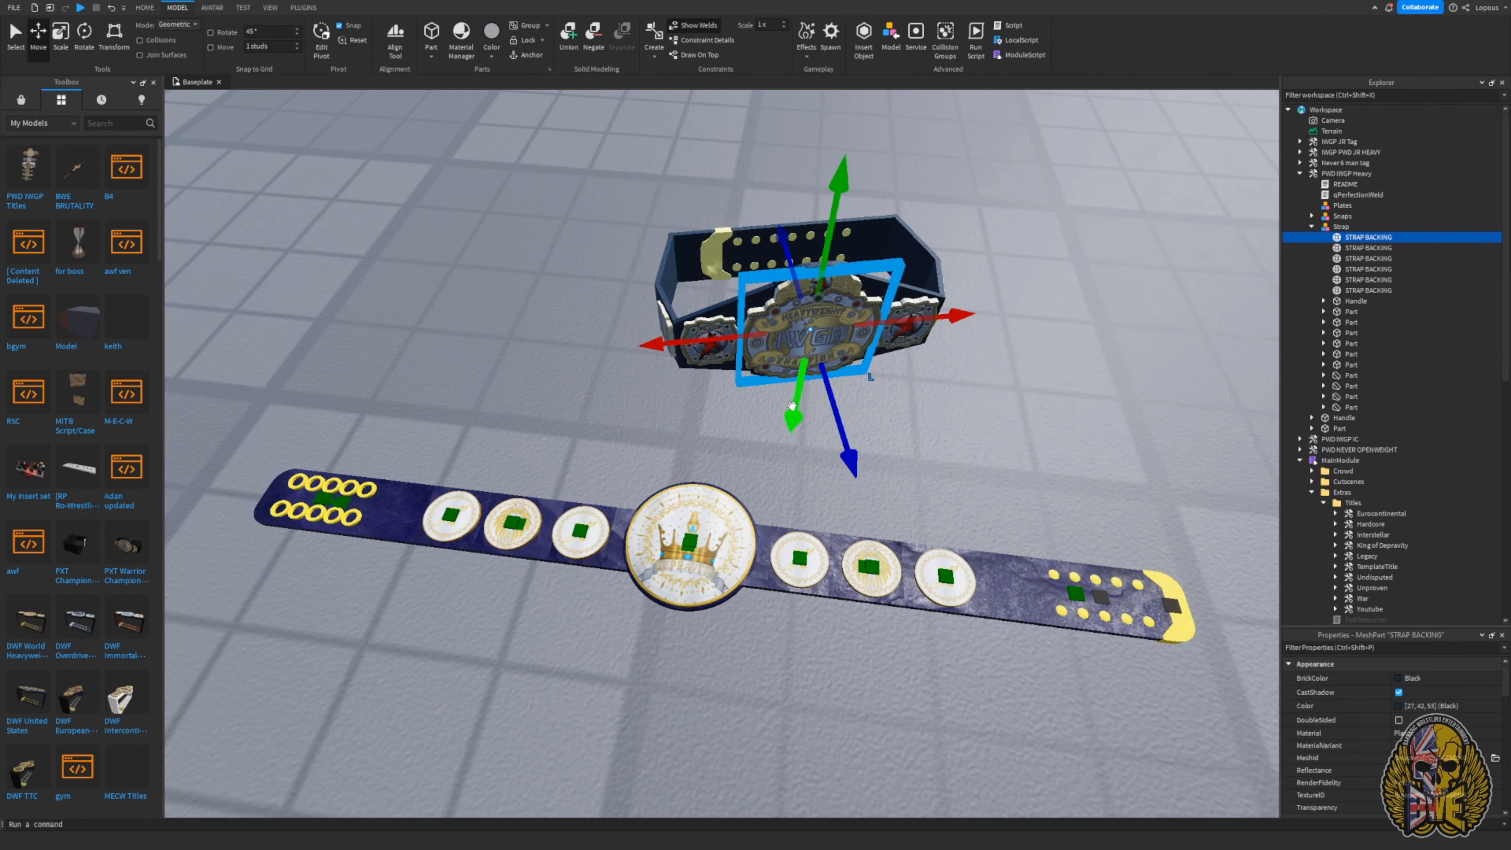
{"action": "left_click_drag", "start_coordinate": [836, 427], "coordinate": [776, 586]}
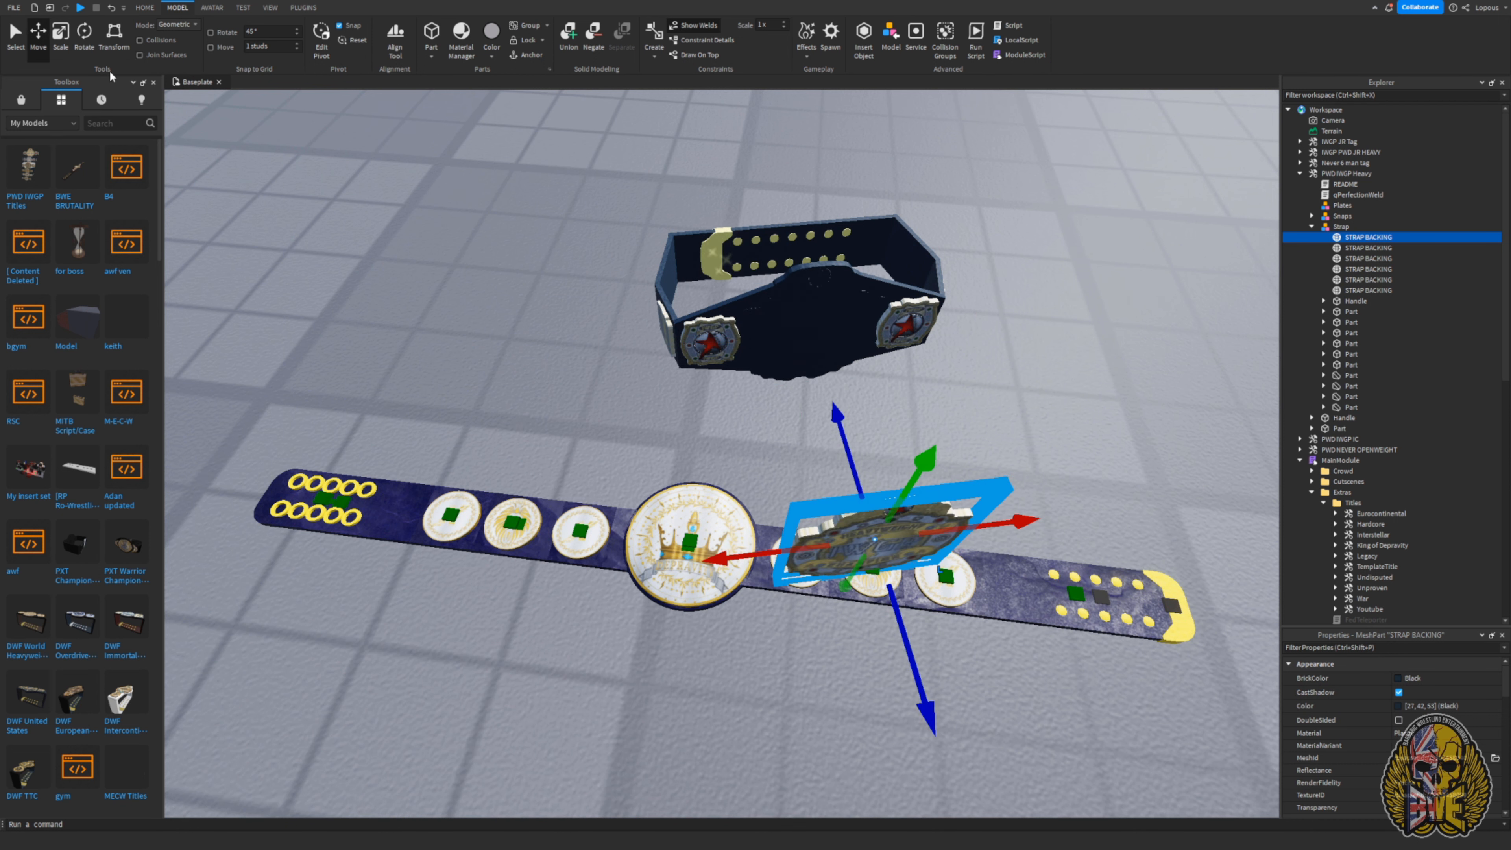
{"action": "left_click", "coordinate": [84, 36]}
{"action": "left_click_drag", "start_coordinate": [928, 628], "coordinate": [654, 428]}
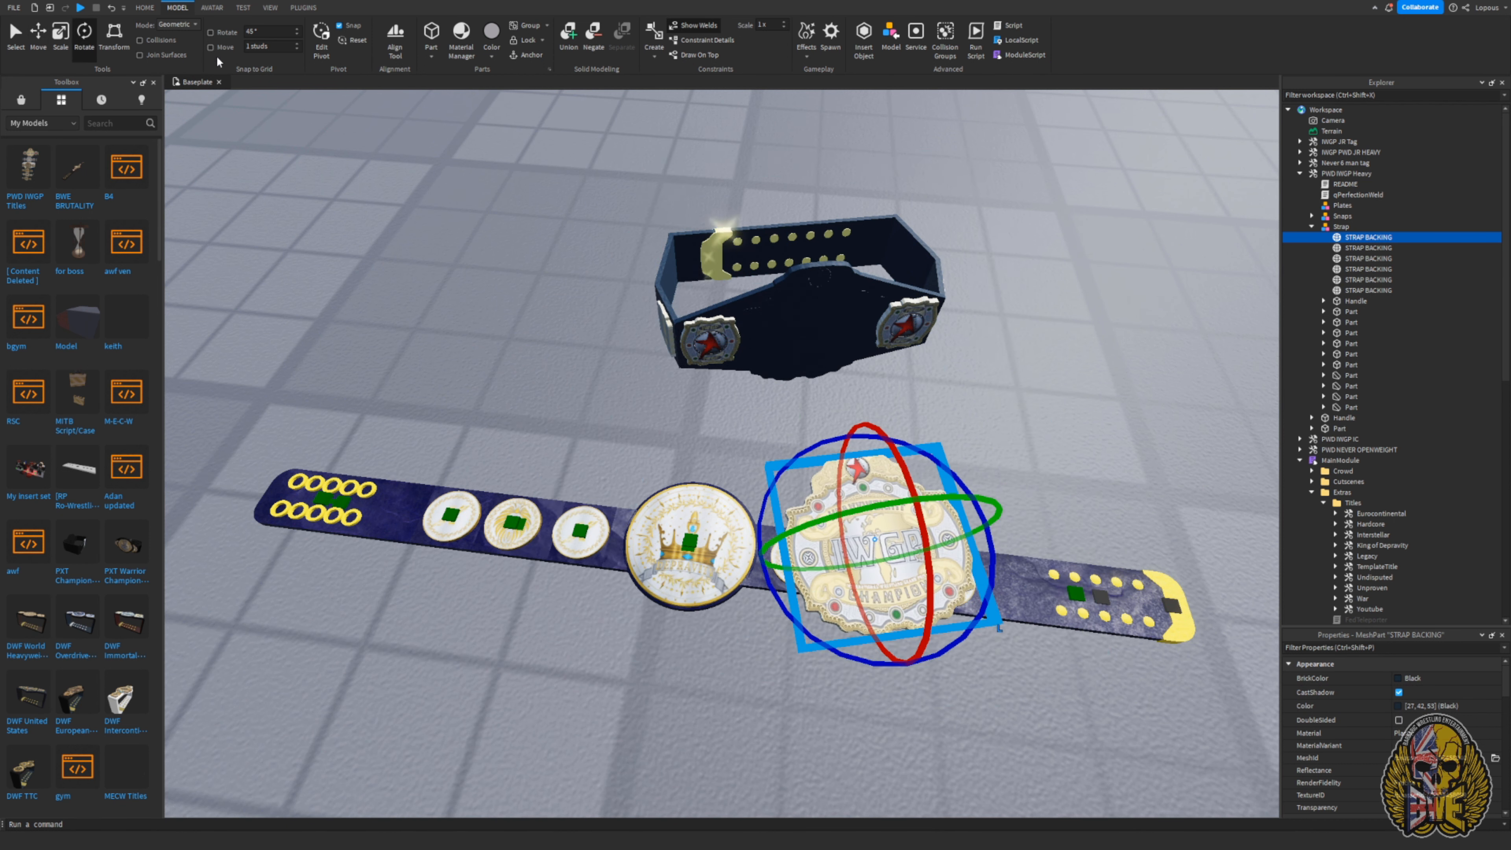
{"action": "key", "text": "ctrl+z"}
{"action": "key", "text": "ctrl+z"}
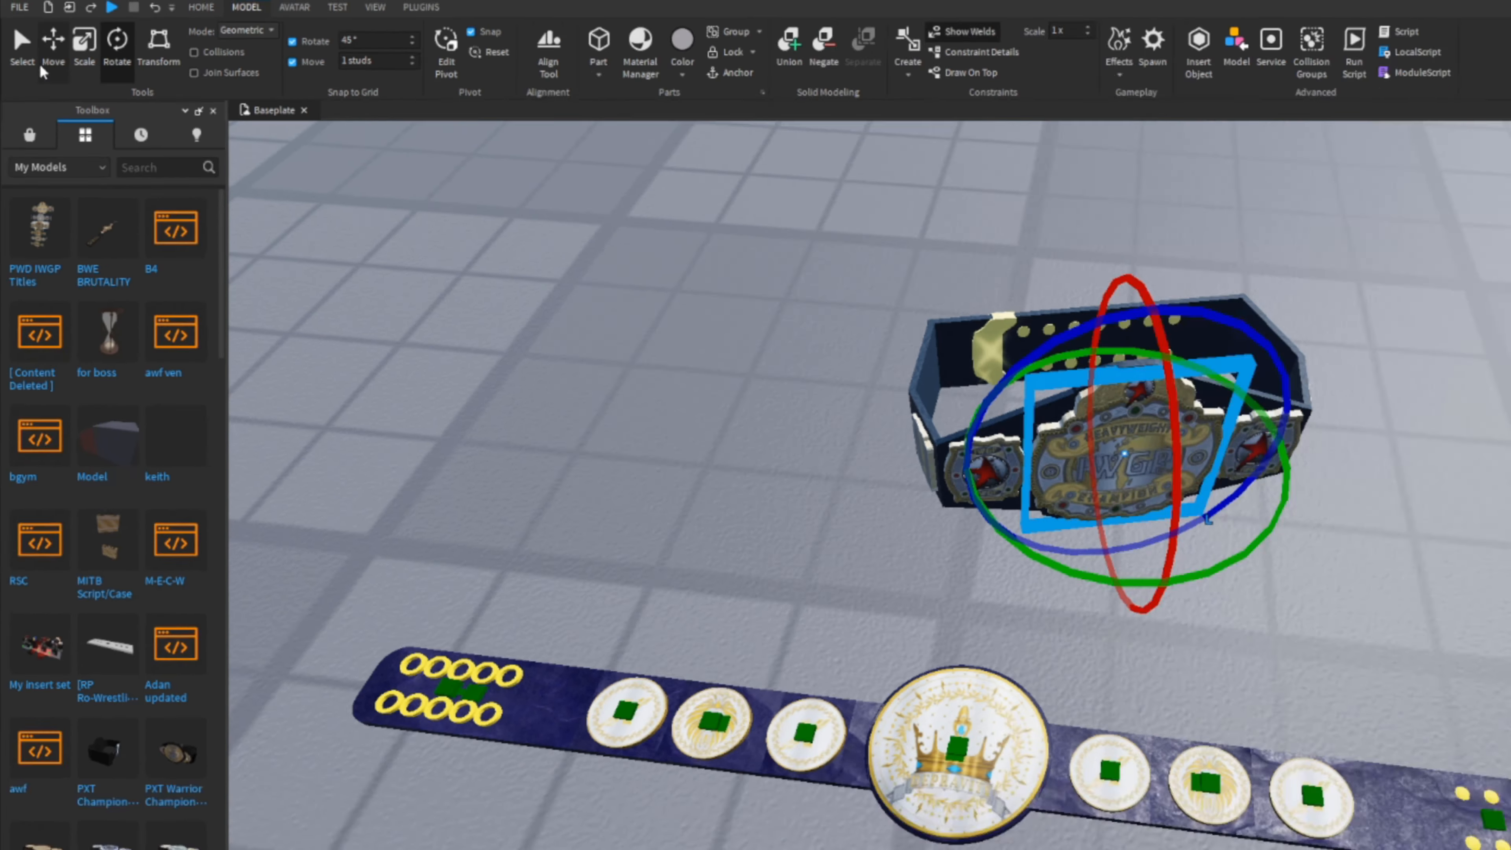
- Move the IWGP centre plate onto the King of Depravity strap and rotate it to lie flat, with 45° rotation snapping
{"action": "key", "text": "ctrl+2"}
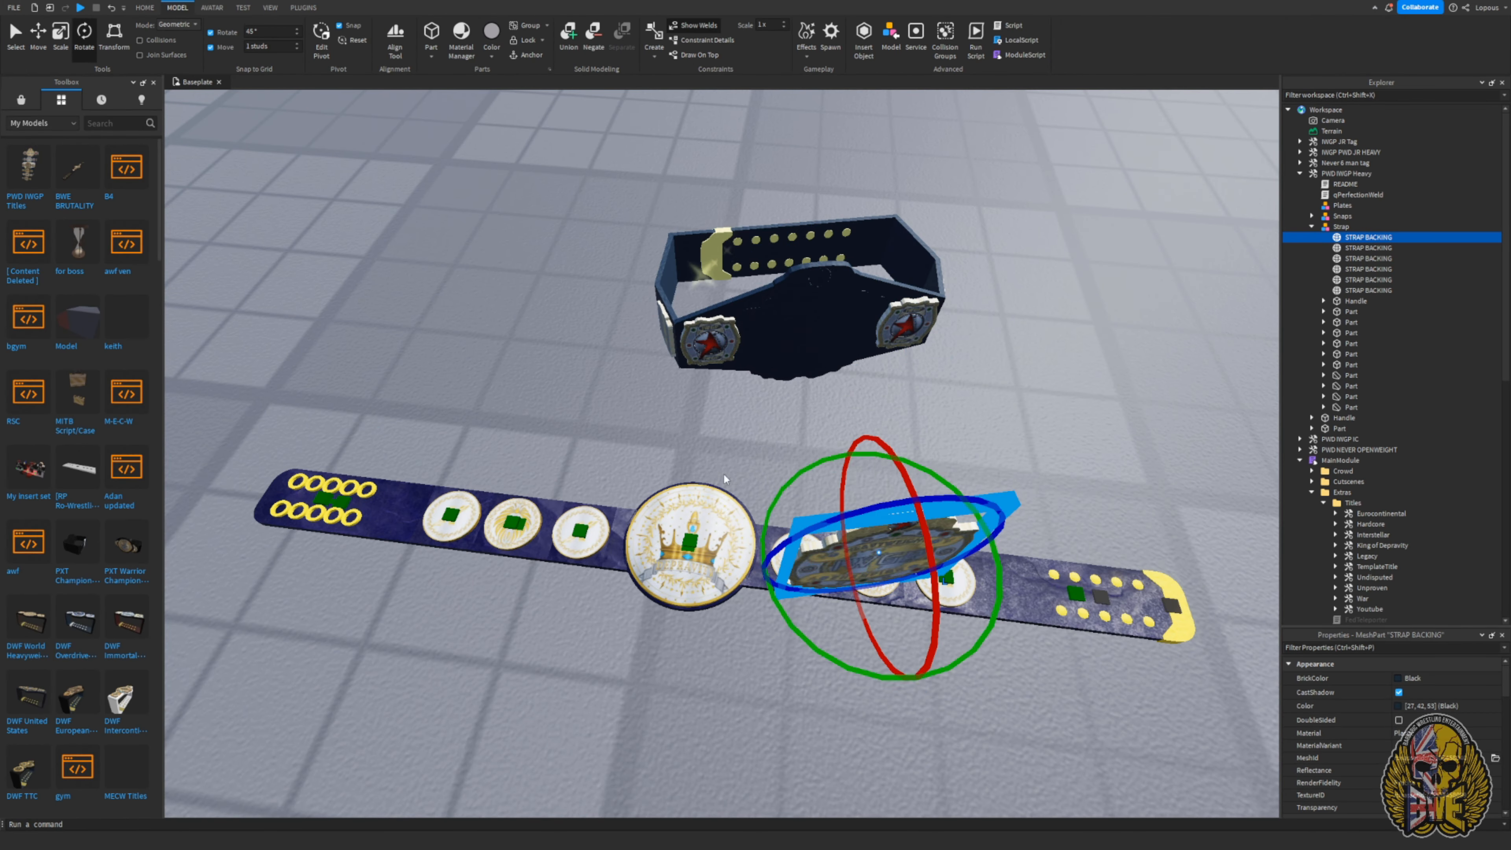
{"action": "left_click_drag", "start_coordinate": [934, 630], "coordinate": [872, 445]}
{"action": "right_click_drag", "start_coordinate": [873, 563], "coordinate": [873, 563]}
{"action": "left_click_drag", "start_coordinate": [839, 592], "coordinate": [839, 592]}
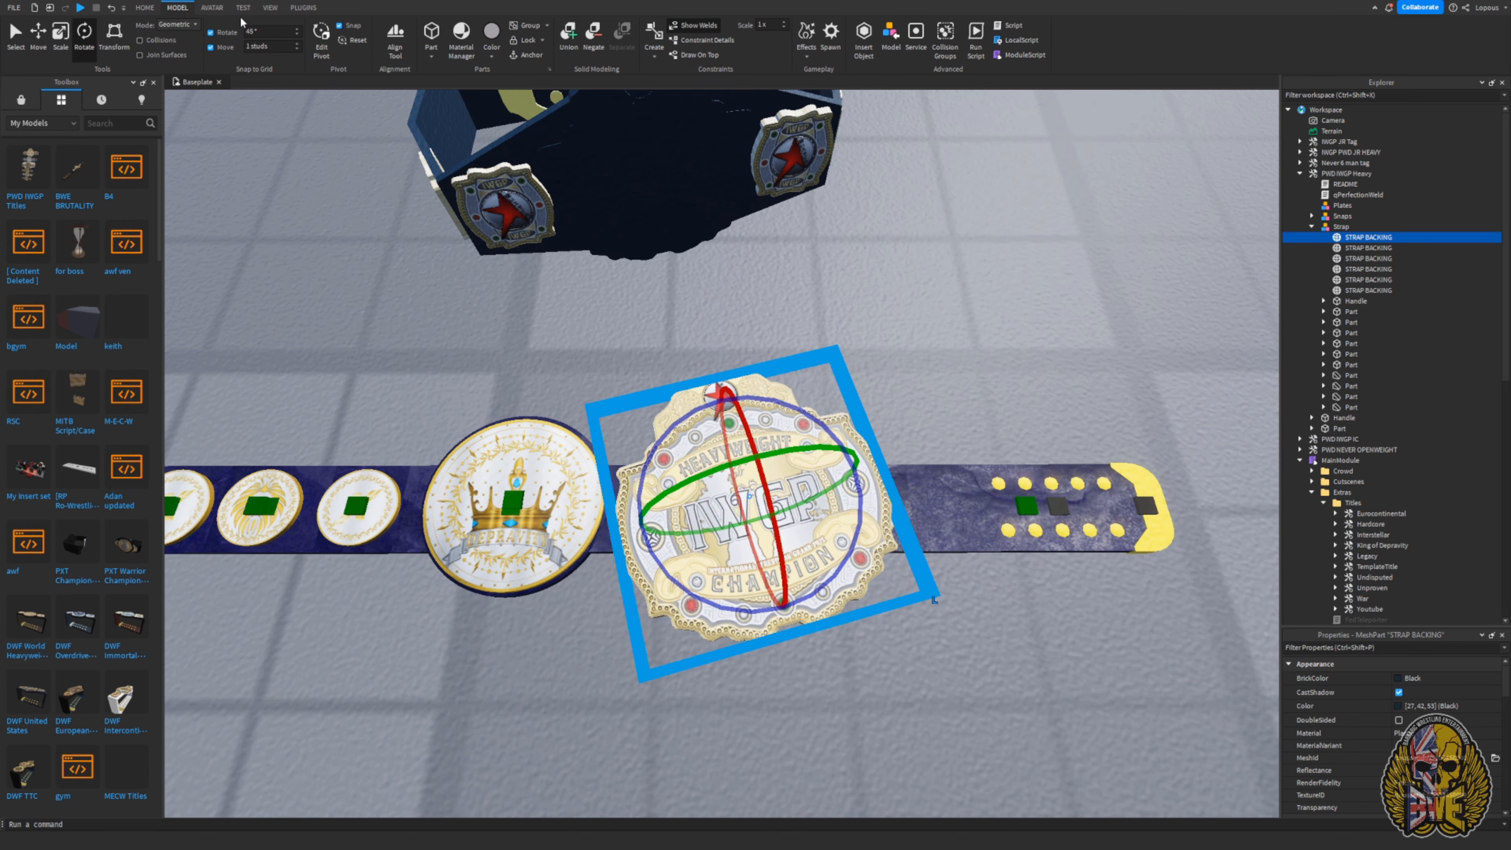
- Rotate the IWGP plate -15° with the Transform tool so that it lines up squarely with the strap
{"action": "left_click", "coordinate": [113, 48]}
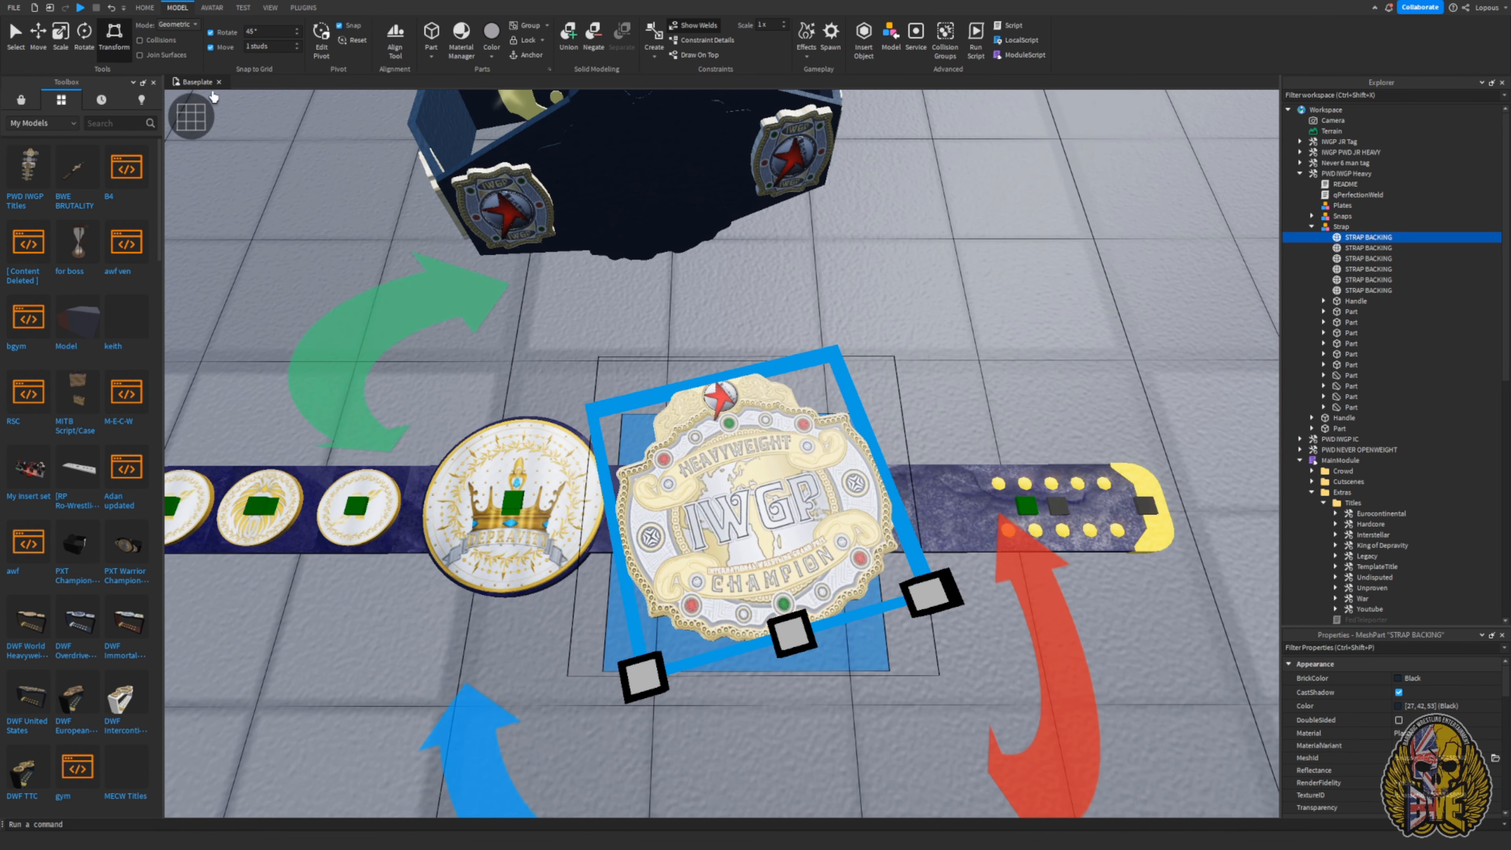
{"action": "right_click_drag", "start_coordinate": [432, 244], "coordinate": [432, 244]}
{"action": "left_click_drag", "start_coordinate": [565, 631], "coordinate": [550, 589]}
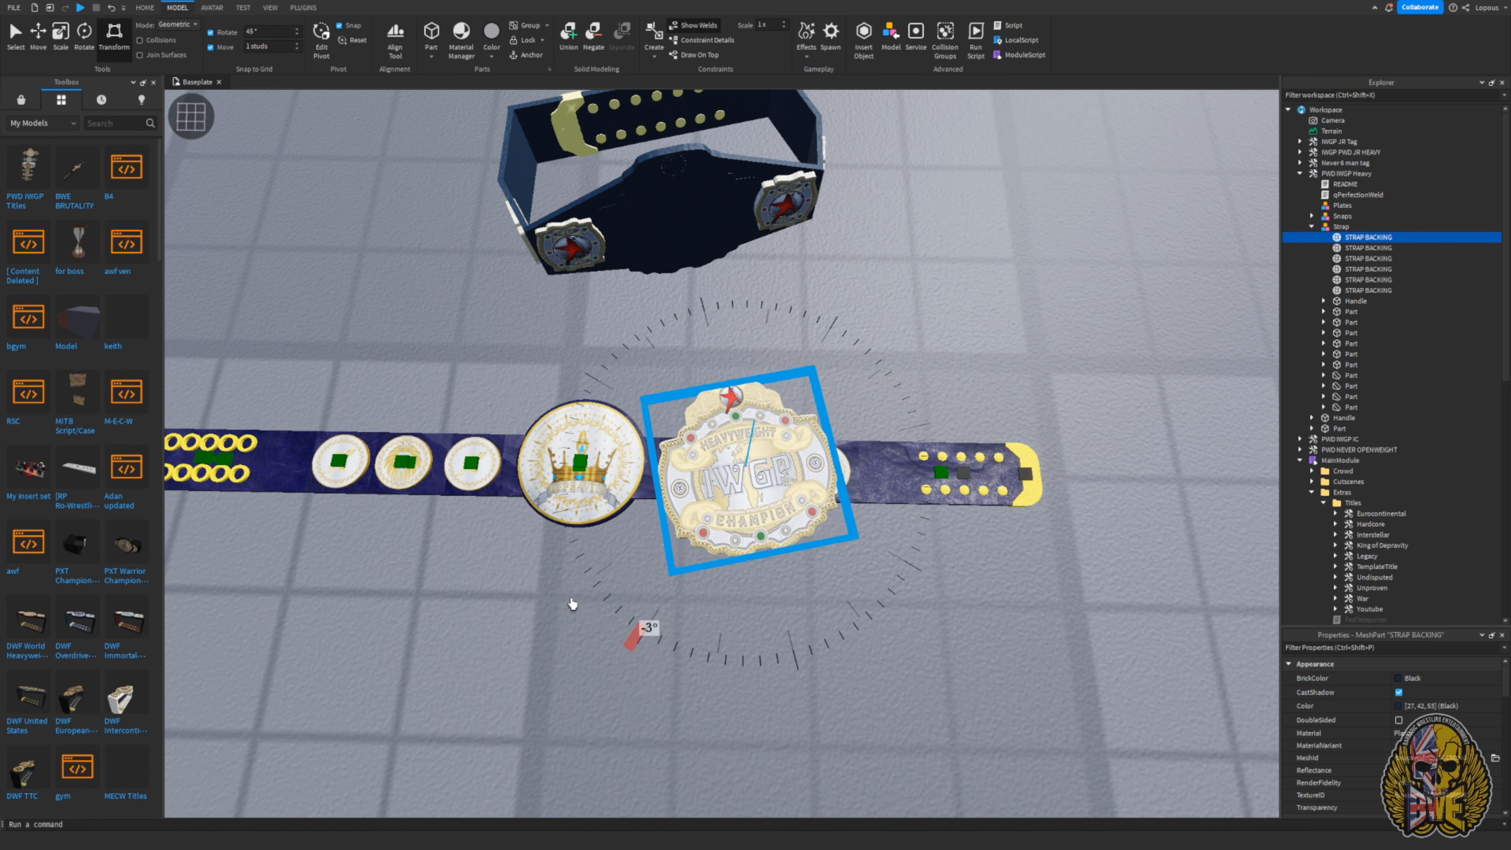
{"action": "left_click_drag", "start_coordinate": [492, 534], "coordinate": [890, 558]}
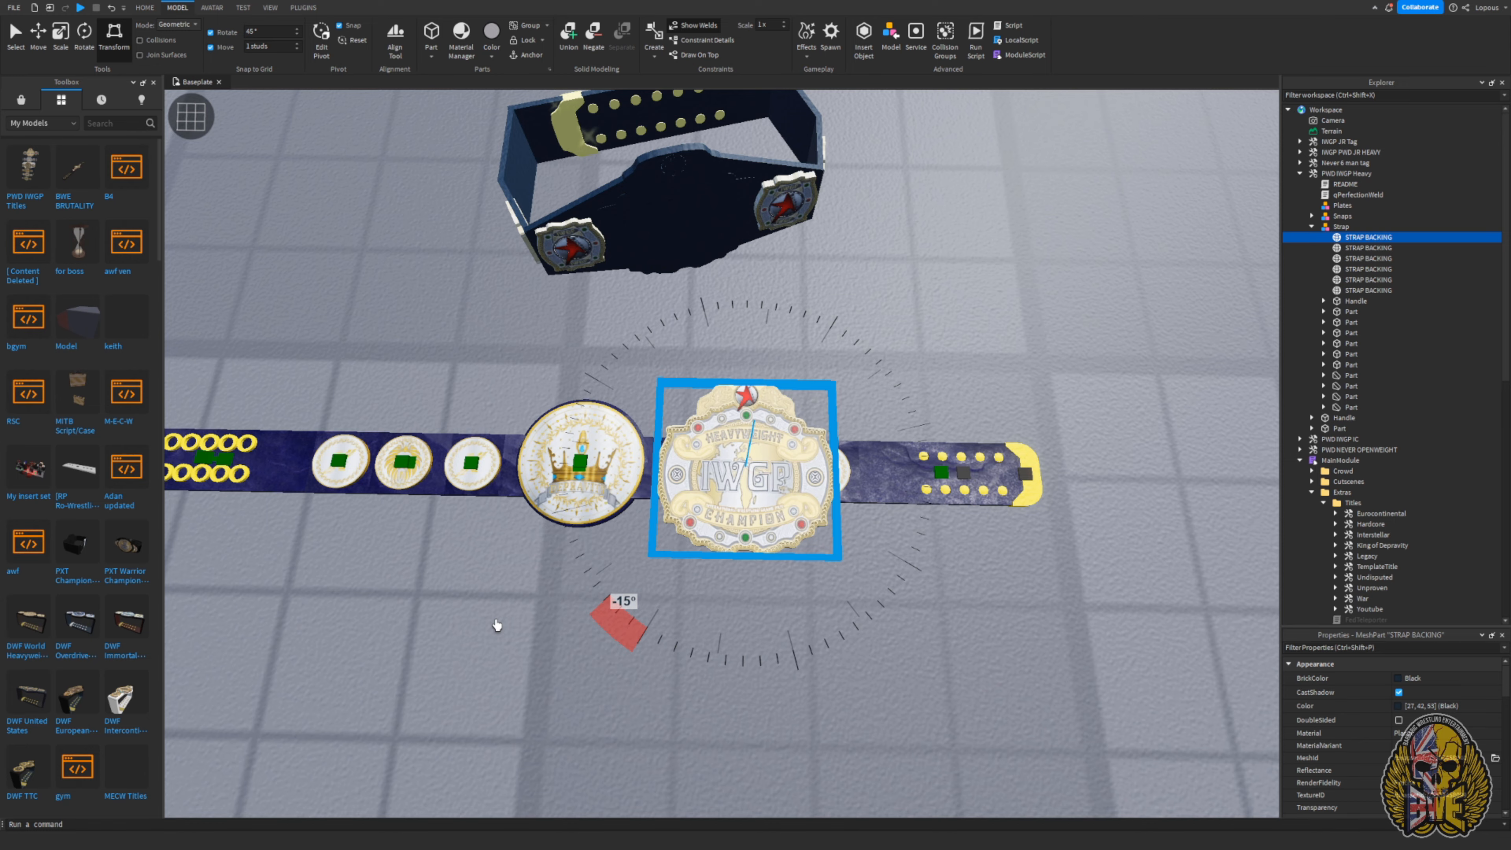
- With move snapping off, move the IWGP plate along the strap to sit above the King of Depravity belt's crown centre plate
{"action": "scroll", "coordinate": [497, 625], "scroll_direction": "up", "scroll_amount": 5}
{"action": "scroll", "coordinate": [497, 625], "scroll_direction": "down", "scroll_amount": 4}
{"action": "right_click_drag", "start_coordinate": [497, 625], "coordinate": [497, 625]}
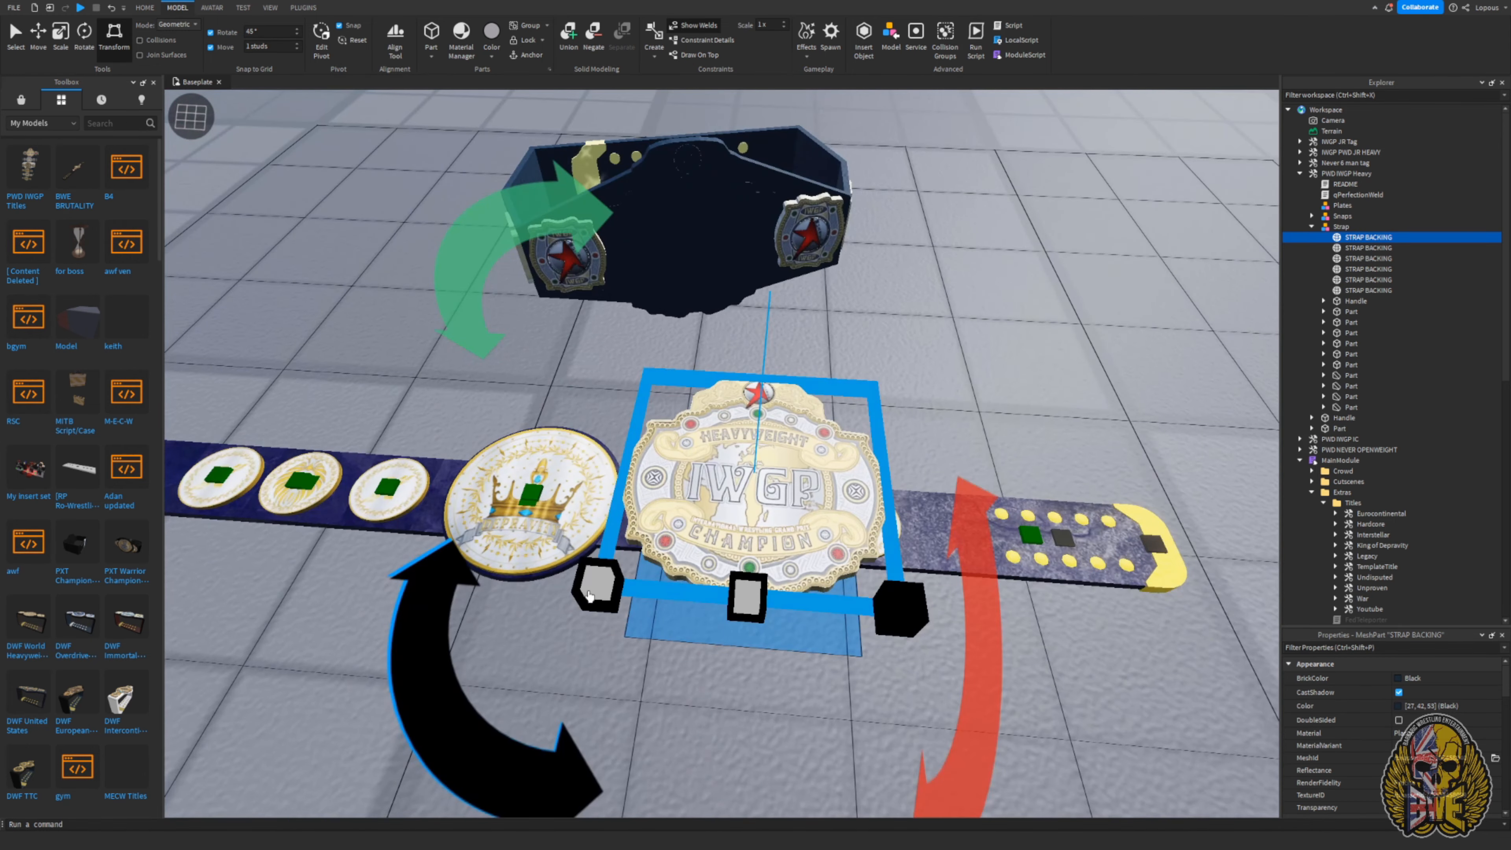
{"action": "right_click_drag", "start_coordinate": [637, 638], "coordinate": [637, 638]}
{"action": "scroll", "coordinate": [637, 638], "scroll_direction": "down", "scroll_amount": 3}
{"action": "scroll", "coordinate": [637, 638], "scroll_direction": "up", "scroll_amount": 3}
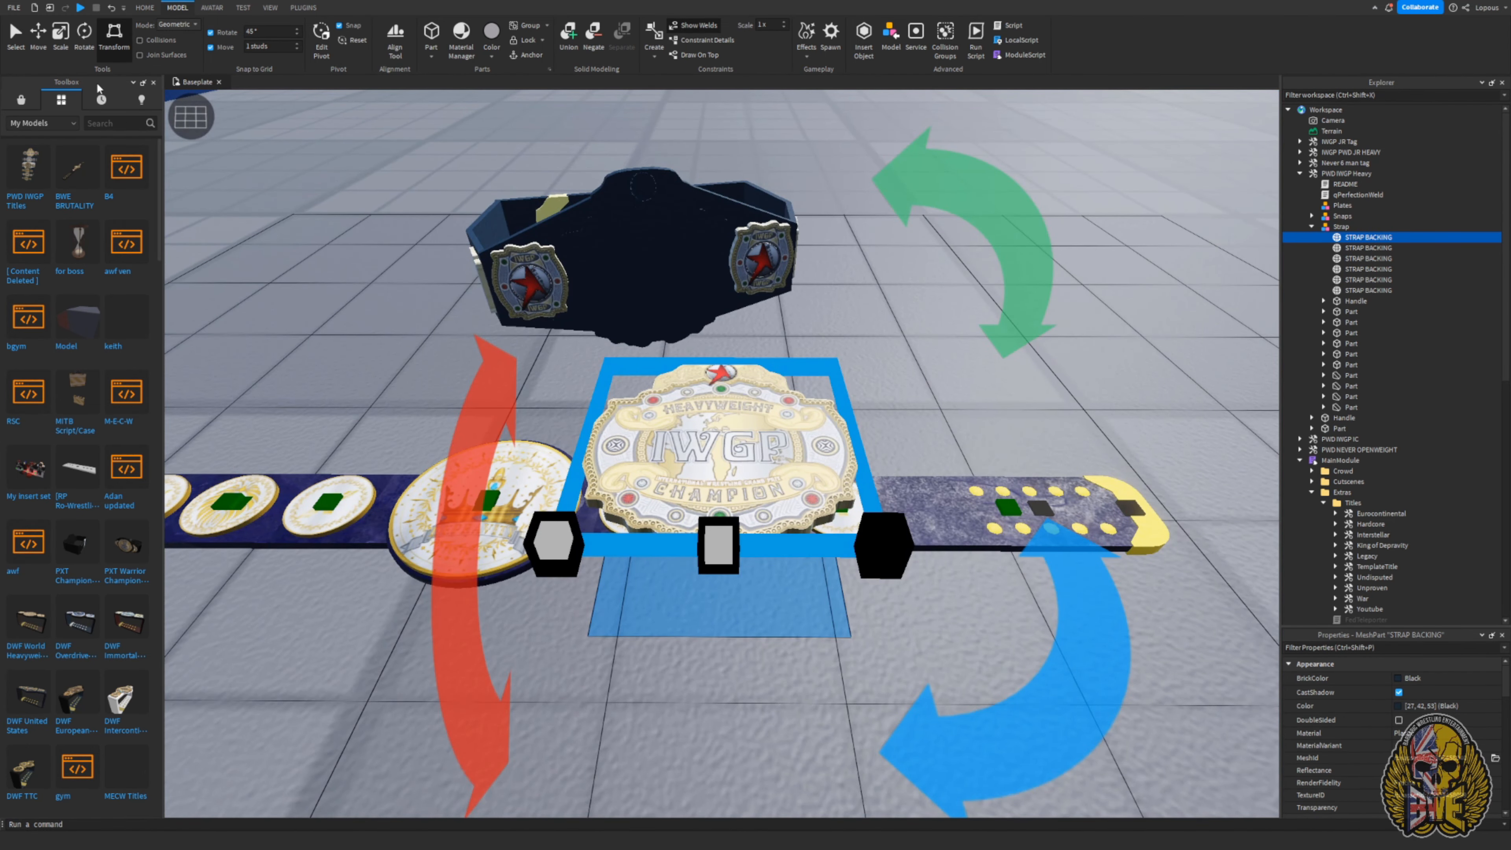
{"action": "right_click_drag", "start_coordinate": [783, 346], "coordinate": [775, 539]}
{"action": "scroll", "coordinate": [775, 539], "scroll_direction": "down", "scroll_amount": 4}
{"action": "right_click_drag", "start_coordinate": [650, 536], "coordinate": [650, 536]}
{"action": "scroll", "coordinate": [650, 535], "scroll_direction": "up", "scroll_amount": 3}
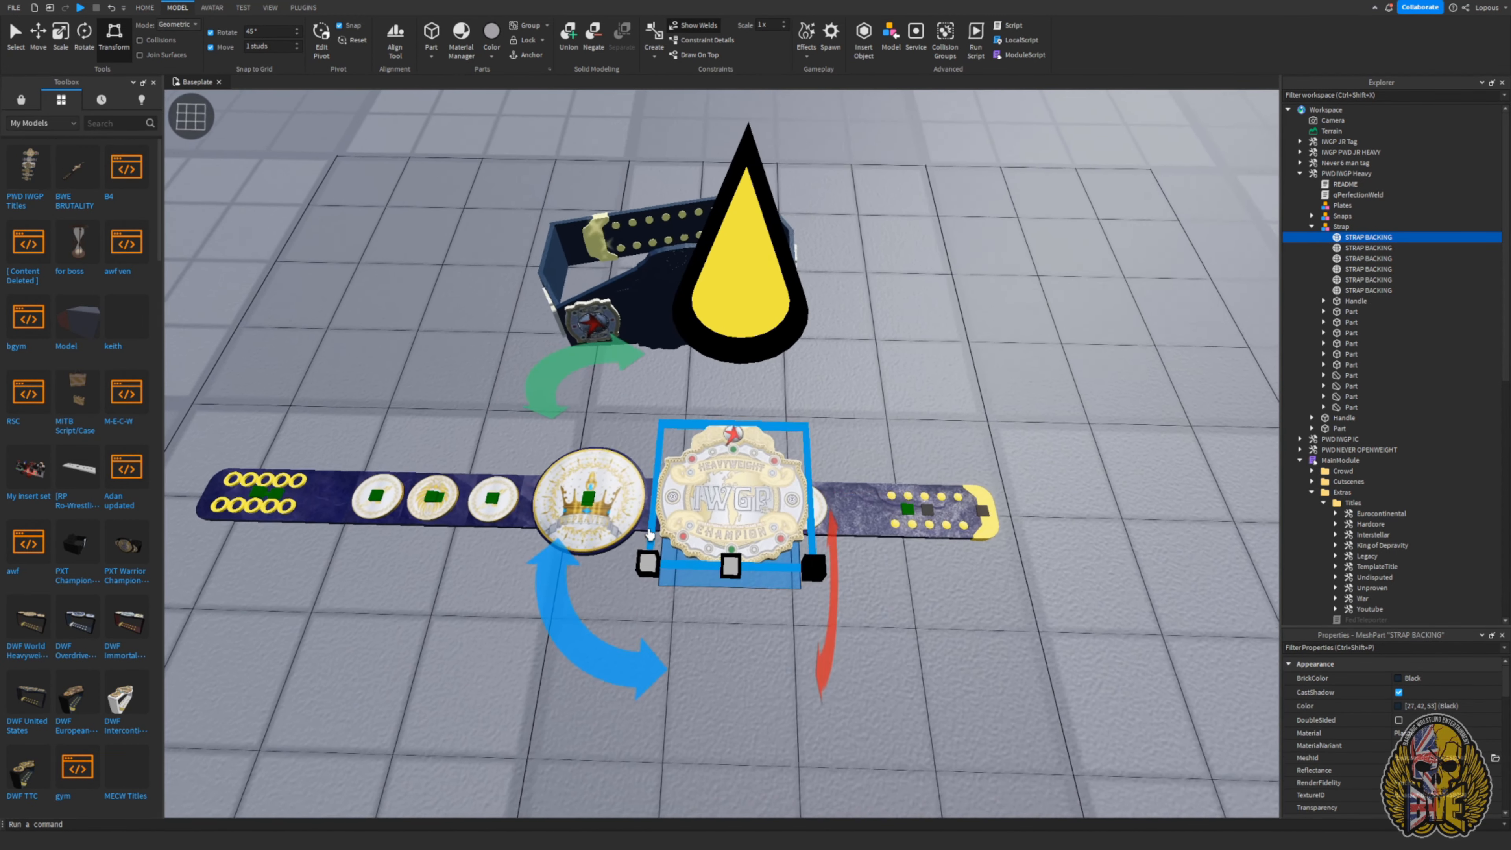
{"action": "left_click", "coordinate": [34, 37]}
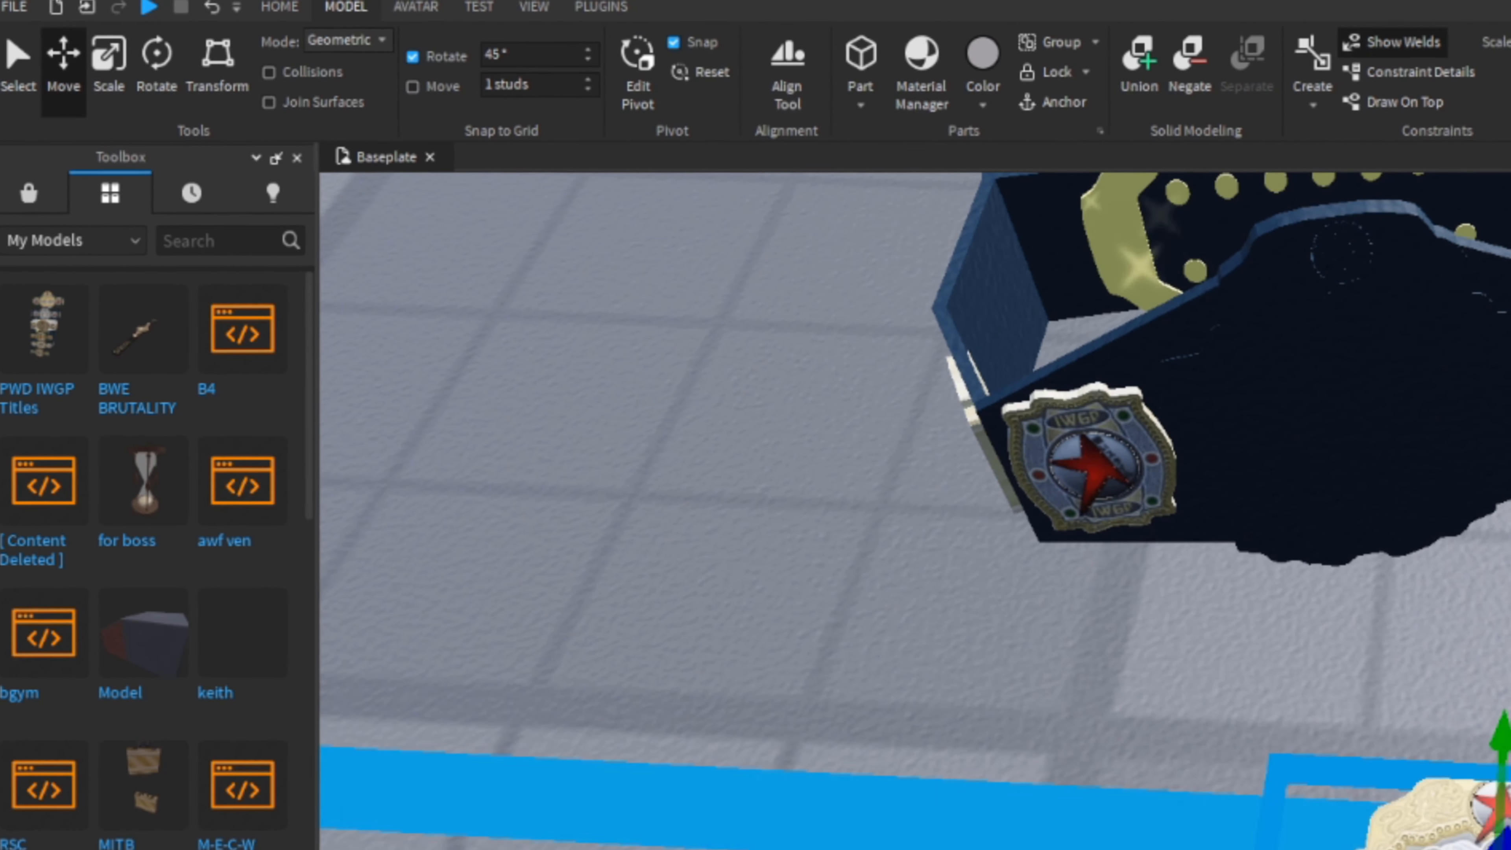
{"action": "left_click_drag", "start_coordinate": [900, 500], "coordinate": [646, 487]}
{"action": "right_click_drag", "start_coordinate": [645, 485], "coordinate": [871, 525]}
{"action": "left_click", "coordinate": [580, 419]}
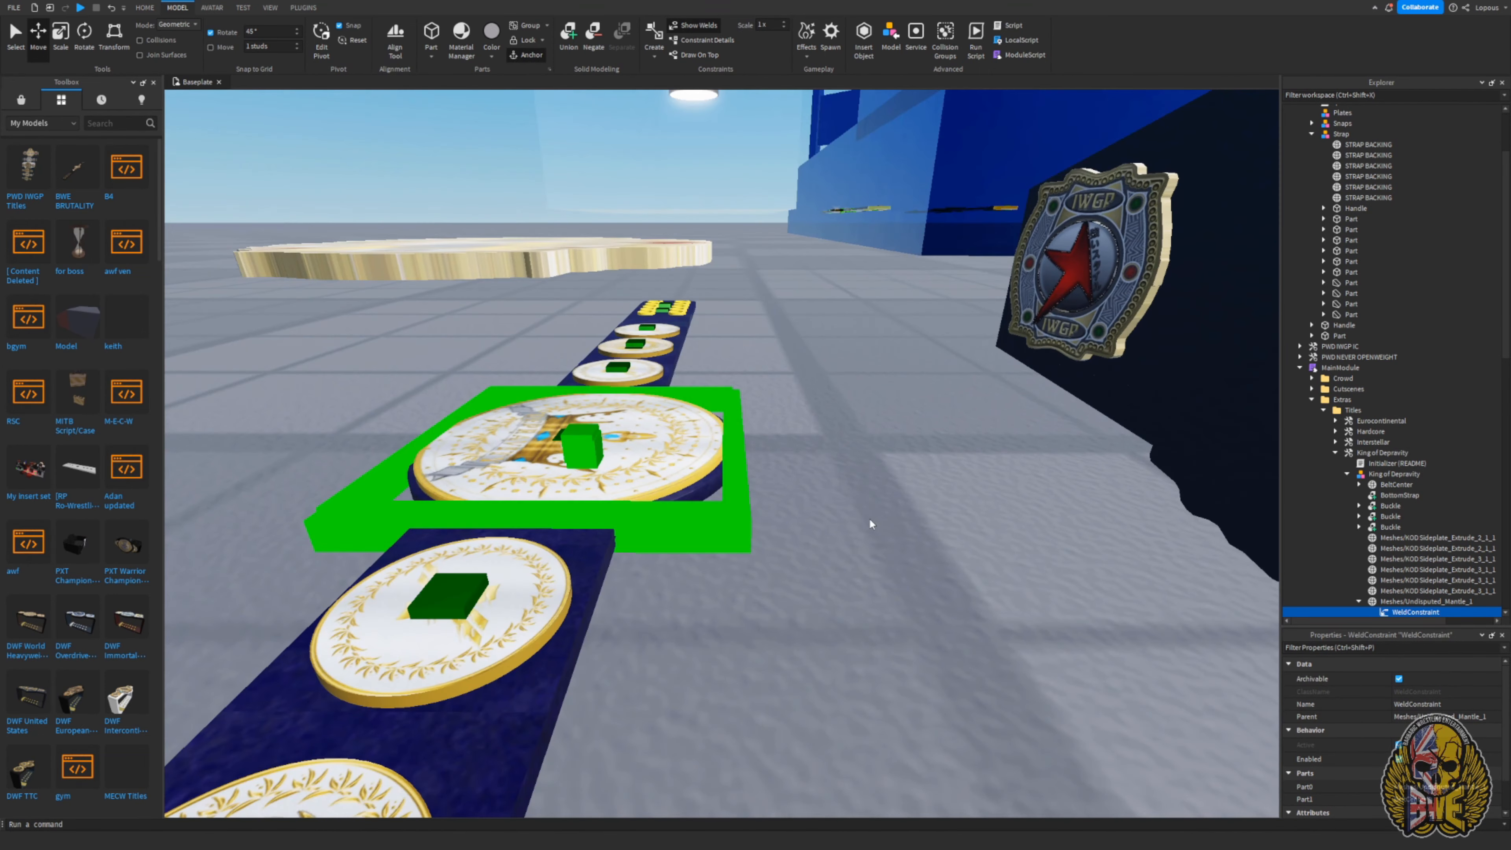
{"action": "left_click", "coordinate": [560, 268]}
{"action": "right_click_drag", "start_coordinate": [559, 267], "coordinate": [571, 275]}
{"action": "key", "text": "Delete"}
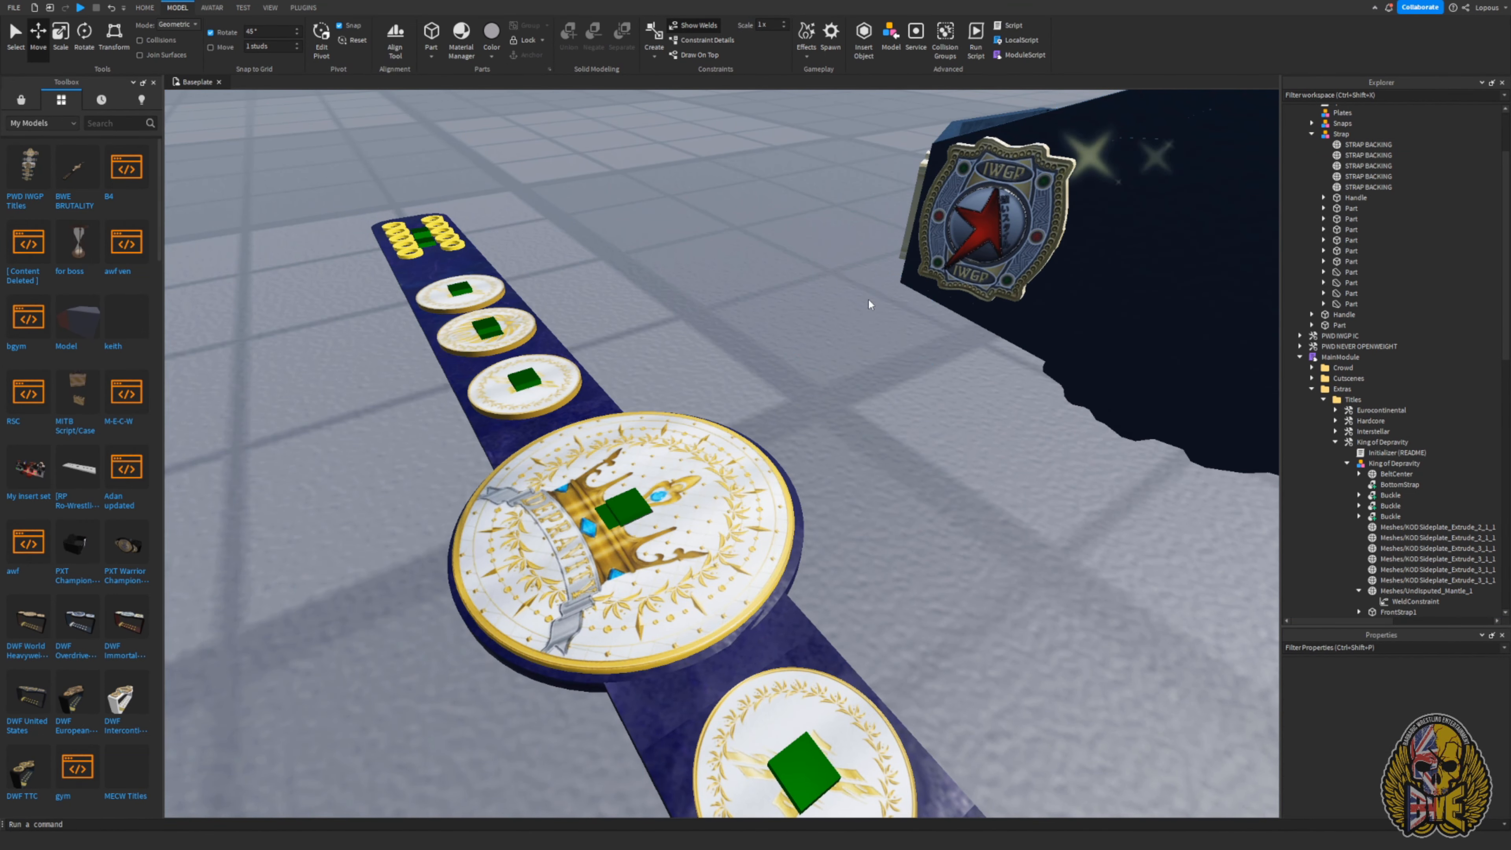
{"action": "key", "text": "ctrl+z"}
{"action": "right_click_drag", "start_coordinate": [793, 311], "coordinate": [800, 435]}
{"action": "left_click", "coordinate": [900, 314]}
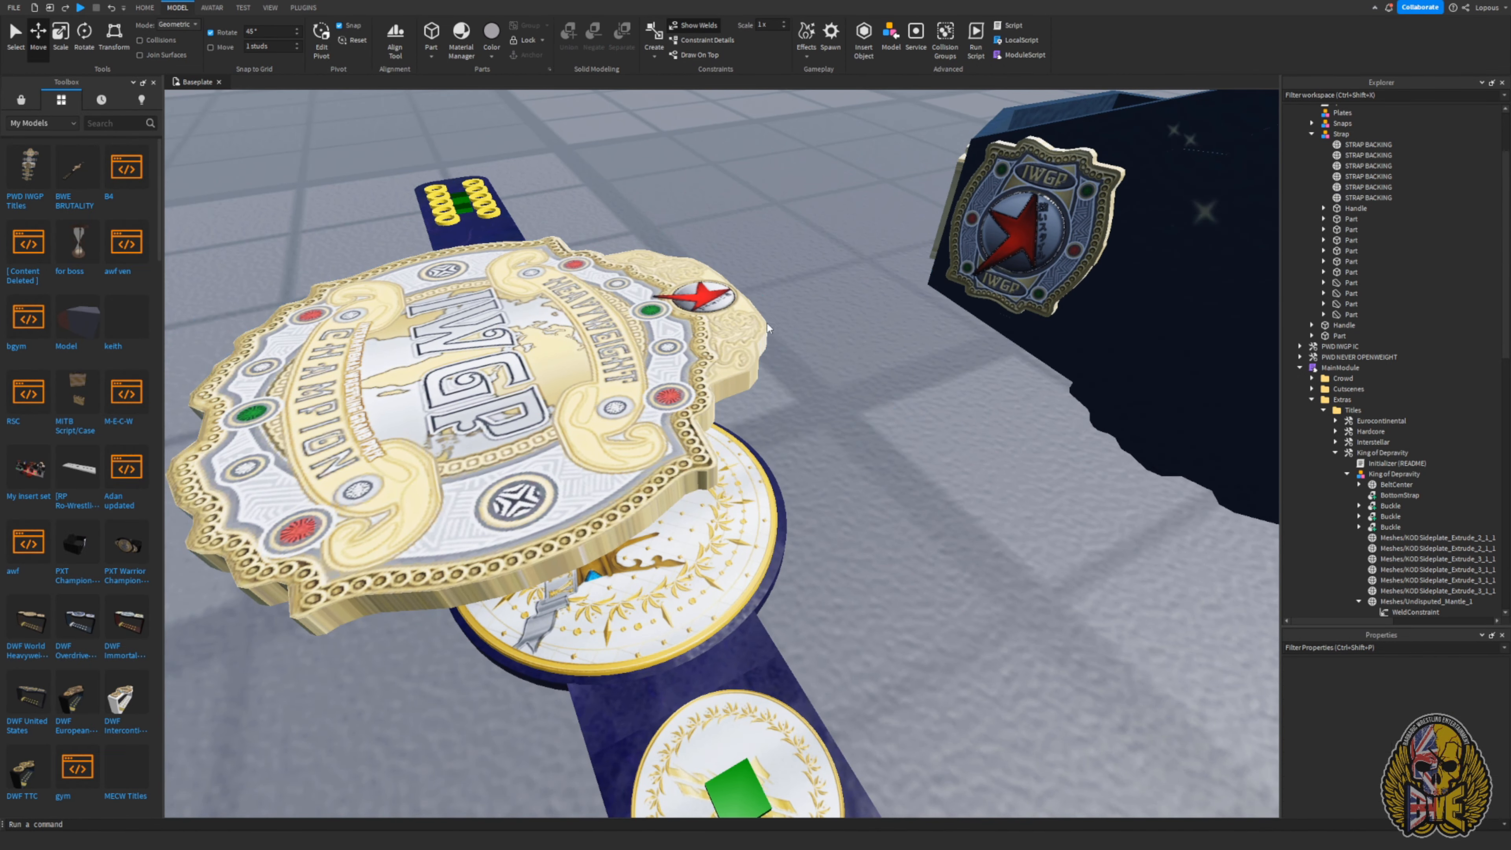
- Rename the IWGP centre plate's STRAP BACKING mesh as FrontPlate
{"action": "left_click", "coordinate": [970, 235]}
{"action": "mouse_move", "coordinate": [966, 229]}
{"action": "right_mouse_down"}
{"action": "mouse_move", "coordinate": [953, 157]}
{"action": "mouse_move", "coordinate": [942, 217]}
{"action": "mouse_move", "coordinate": [970, 253]}
{"action": "right_mouse_up"}
{"action": "scroll", "coordinate": [971, 253], "scroll_direction": "down", "scroll_amount": 2}
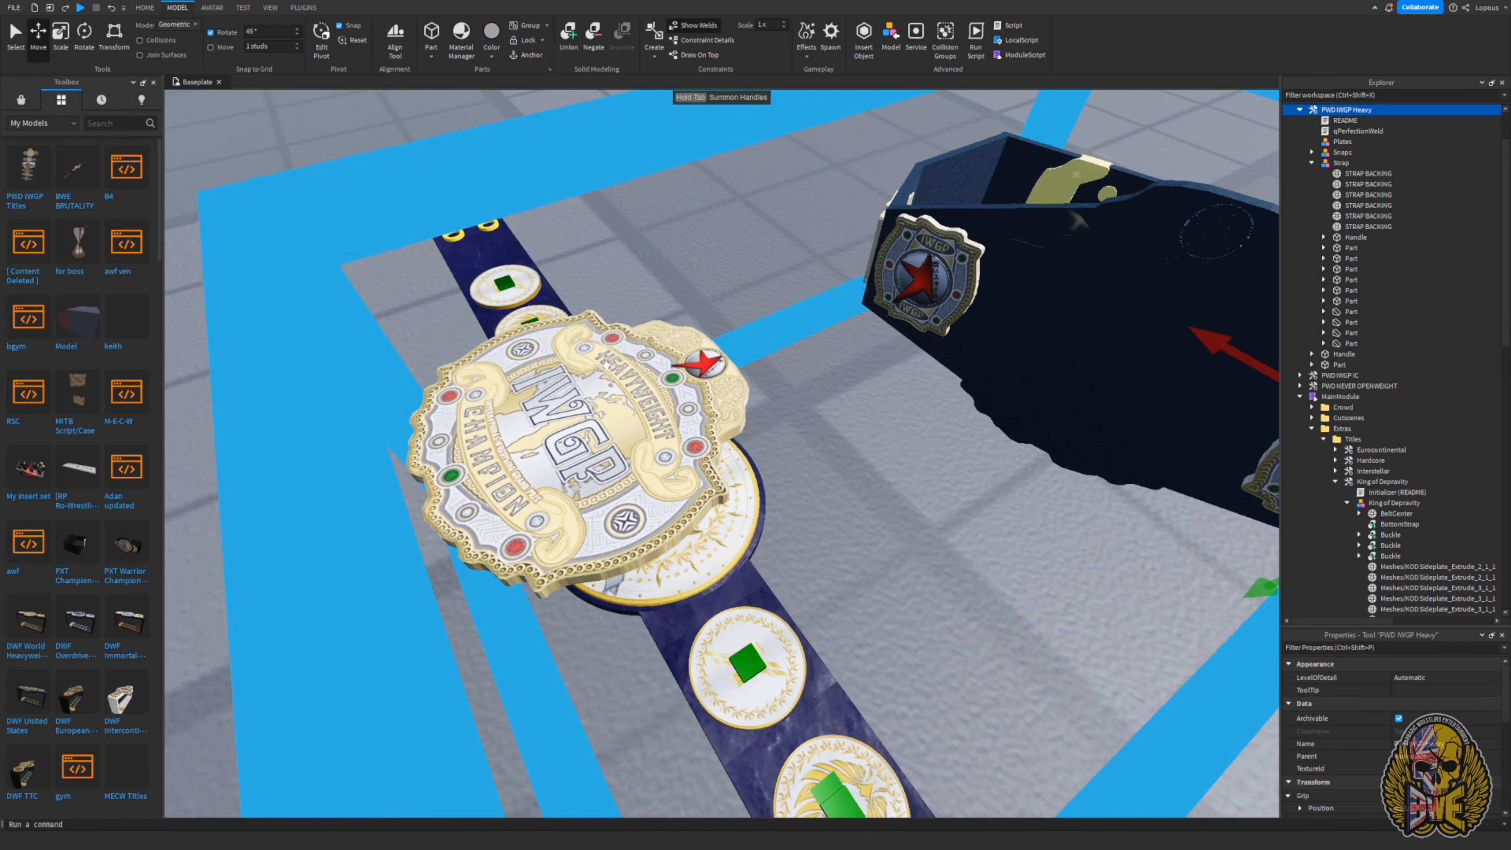
{"action": "left_click", "coordinate": [714, 411], "text": "alt"}
{"action": "right_click_drag", "start_coordinate": [977, 351], "coordinate": [972, 361]}
{"action": "scroll", "coordinate": [1438, 748], "scroll_direction": "down", "scroll_amount": 2}
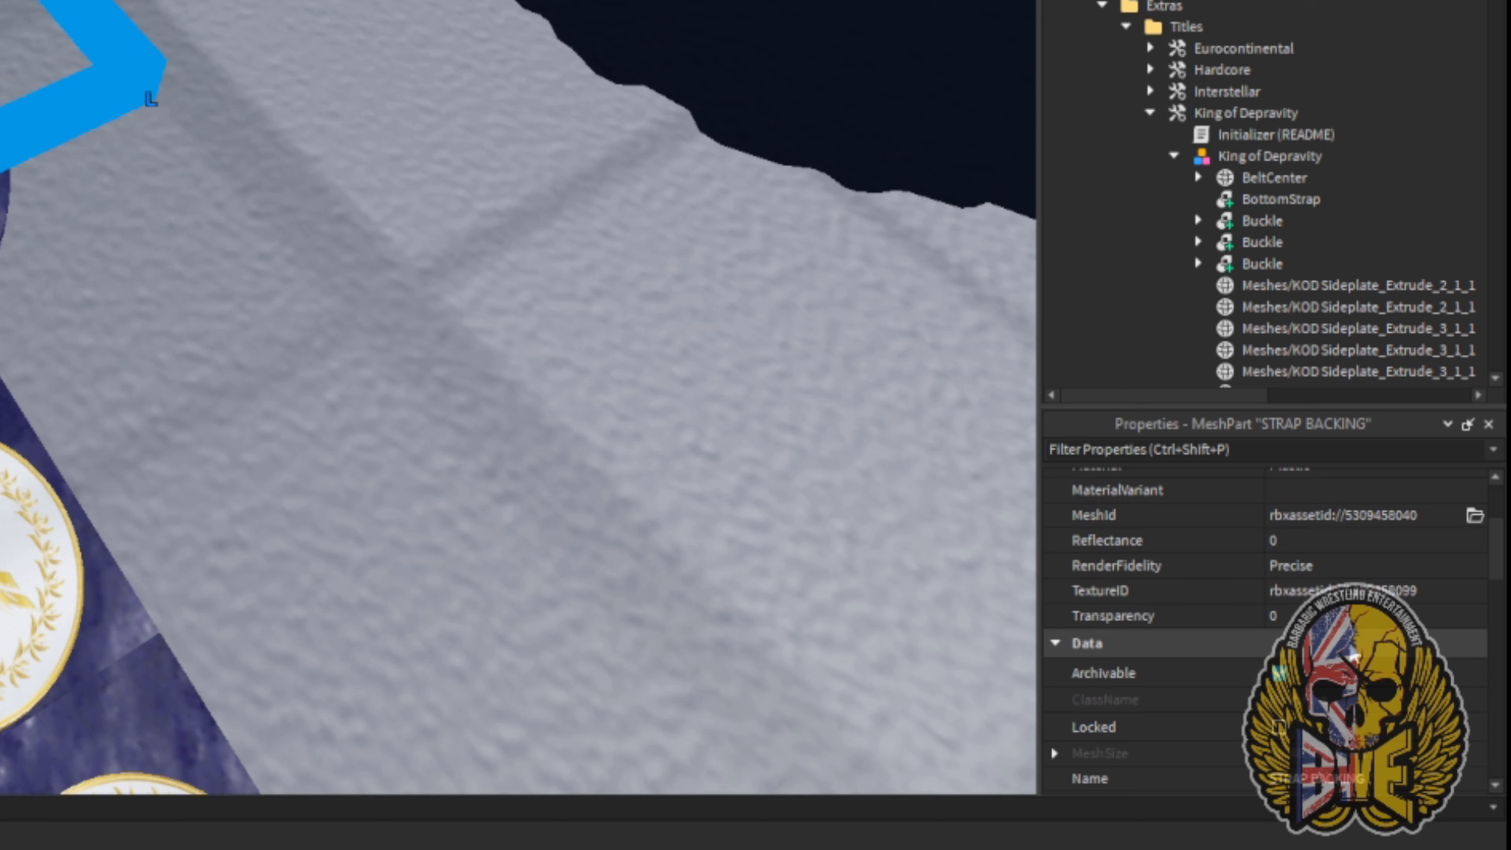
{"action": "scroll", "coordinate": [1442, 748], "scroll_direction": "up", "scroll_amount": 2}
{"action": "scroll", "coordinate": [1444, 747], "scroll_direction": "down", "scroll_amount": 3}
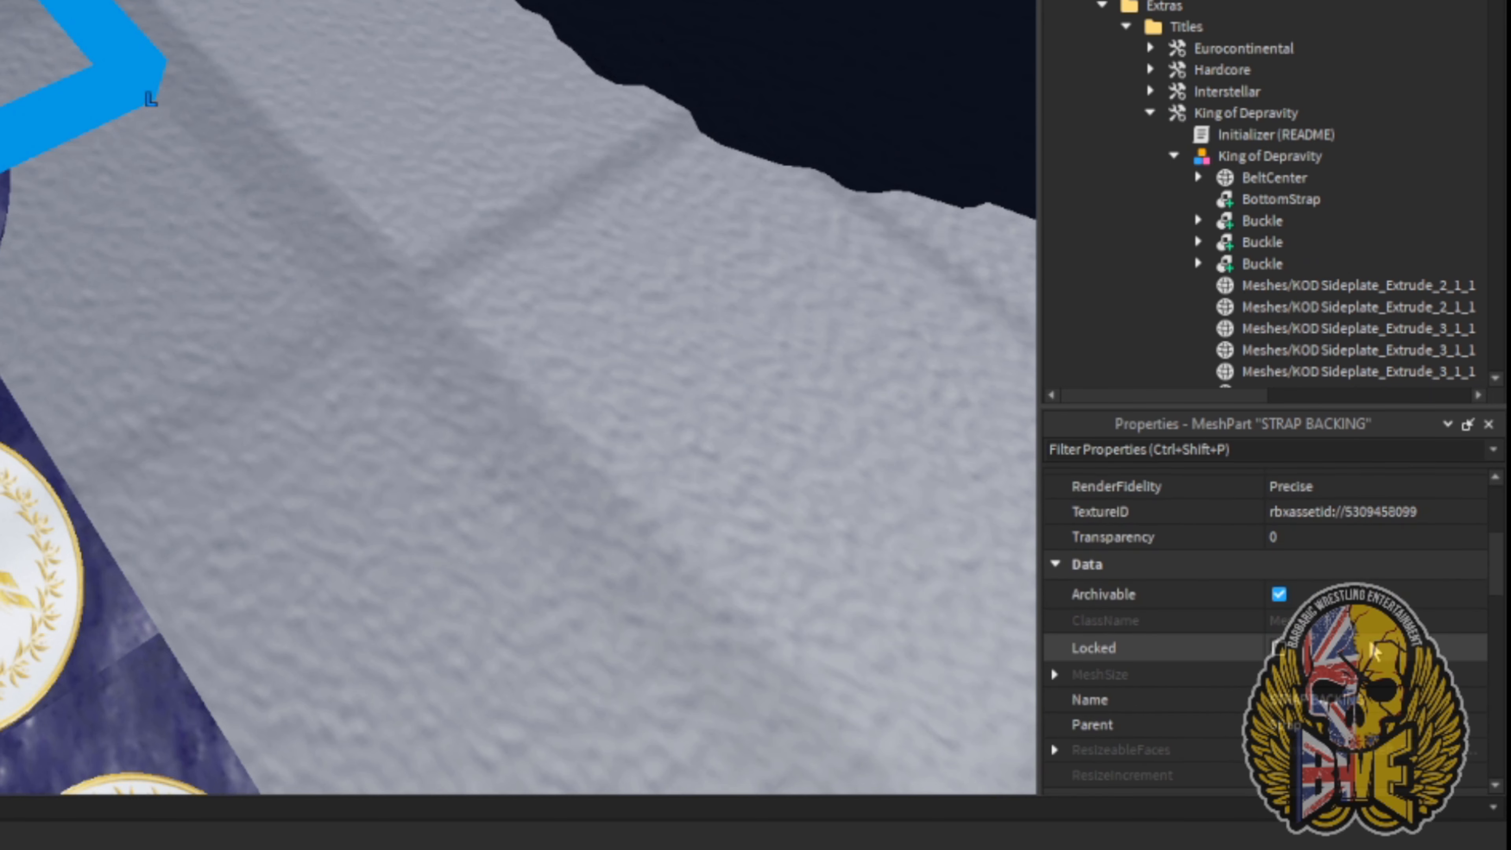
{"action": "scroll", "coordinate": [1373, 651], "scroll_direction": "down", "scroll_amount": 3}
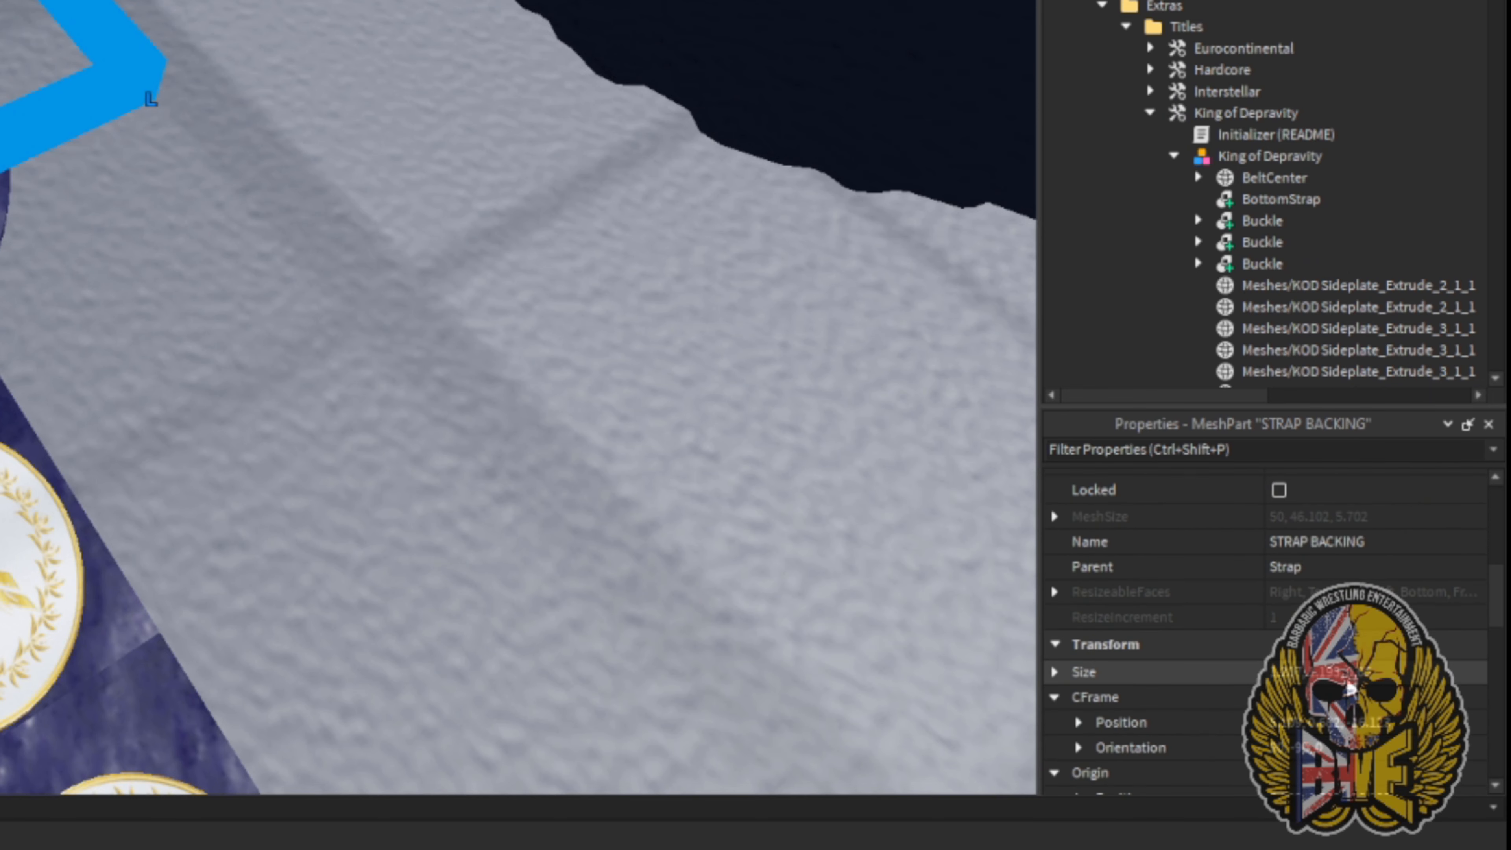
{"action": "scroll", "coordinate": [1373, 651], "scroll_direction": "up", "scroll_amount": 3}
{"action": "scroll", "coordinate": [1373, 651], "scroll_direction": "down", "scroll_amount": 1}
{"action": "scroll", "coordinate": [1127, 625], "scroll_direction": "down", "scroll_amount": 1}
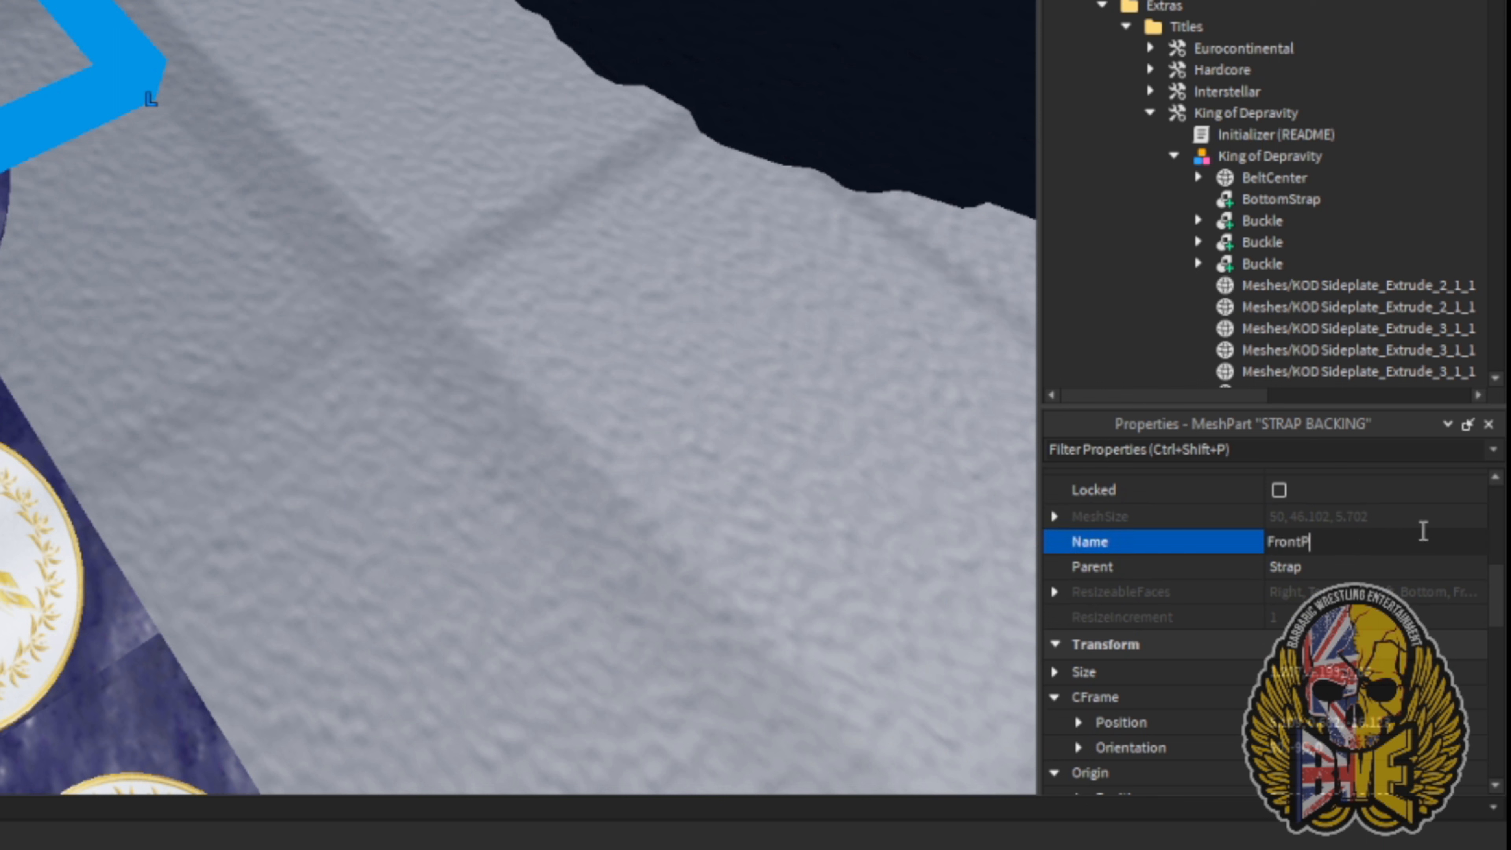
{"action": "key", "text": "Return"}
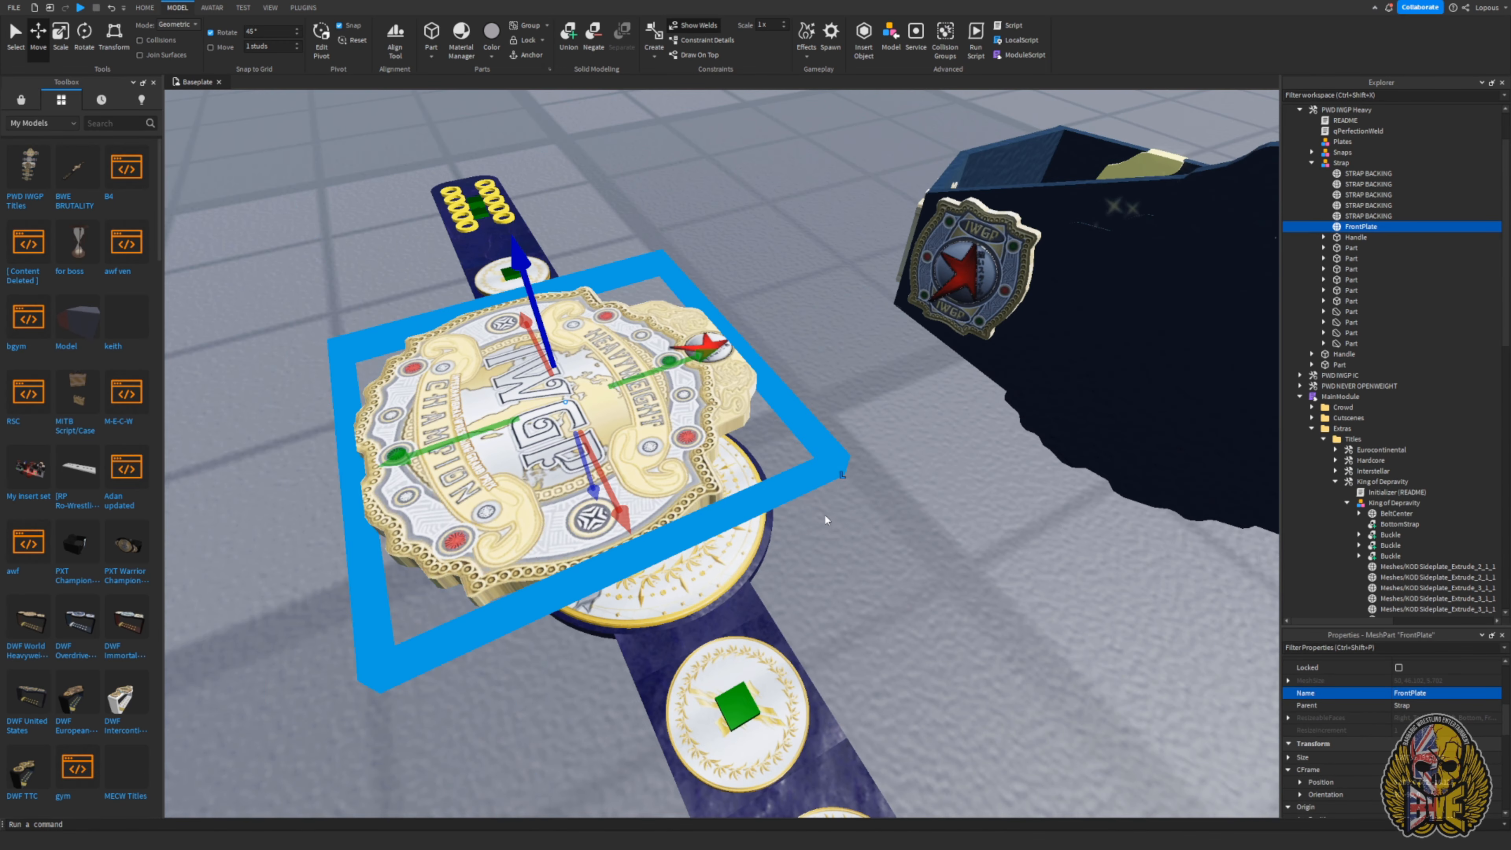
- Insert a folder named Front inside the King of Depravity model
{"action": "right_click_drag", "start_coordinate": [875, 577], "coordinate": [913, 581]}
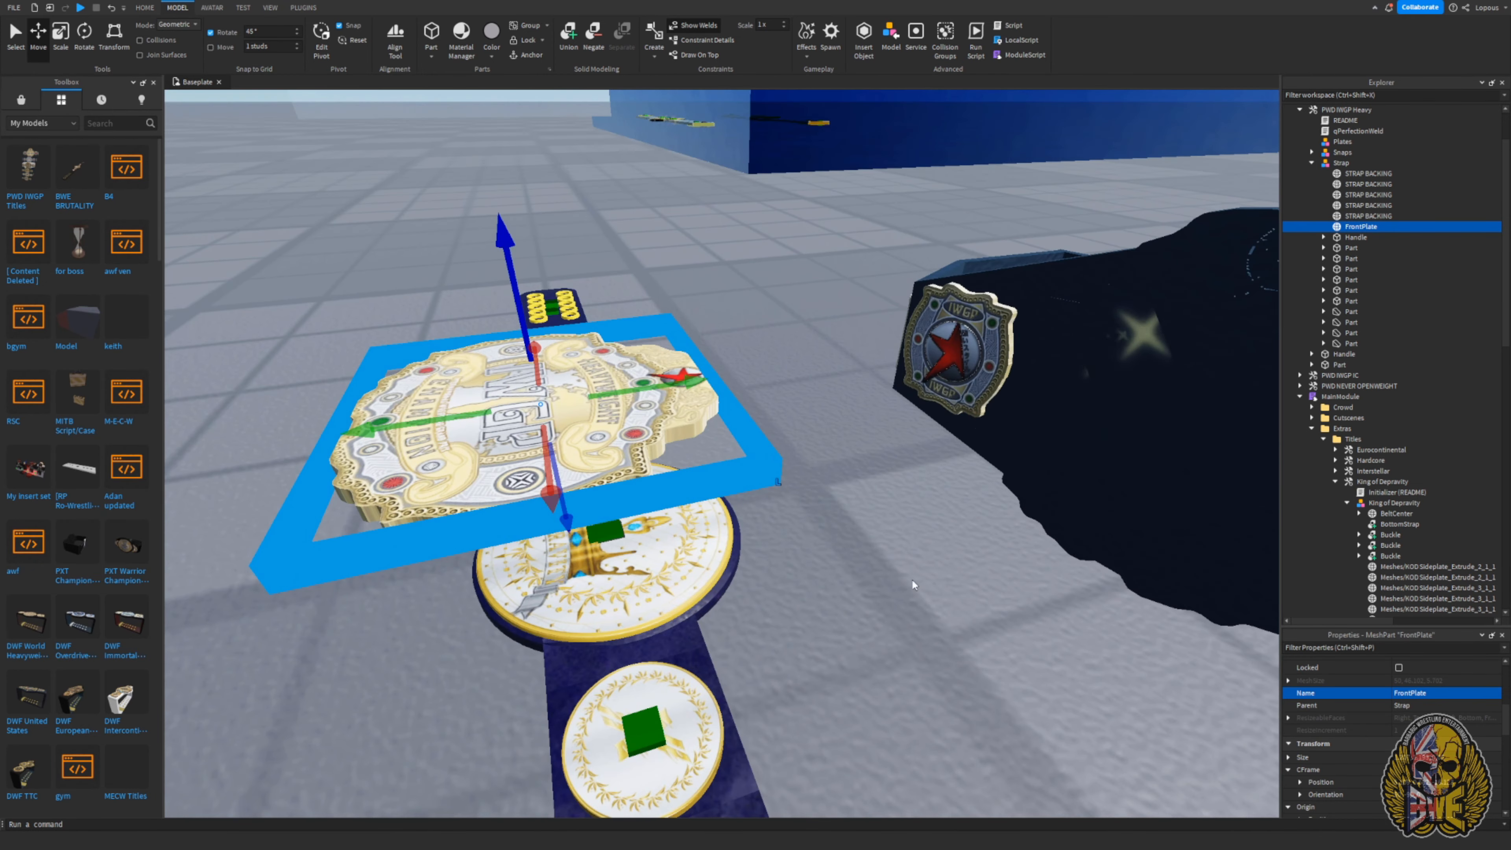
{"action": "left_click", "coordinate": [739, 545]}
{"action": "scroll", "coordinate": [1353, 453], "scroll_direction": "down", "scroll_amount": 3}
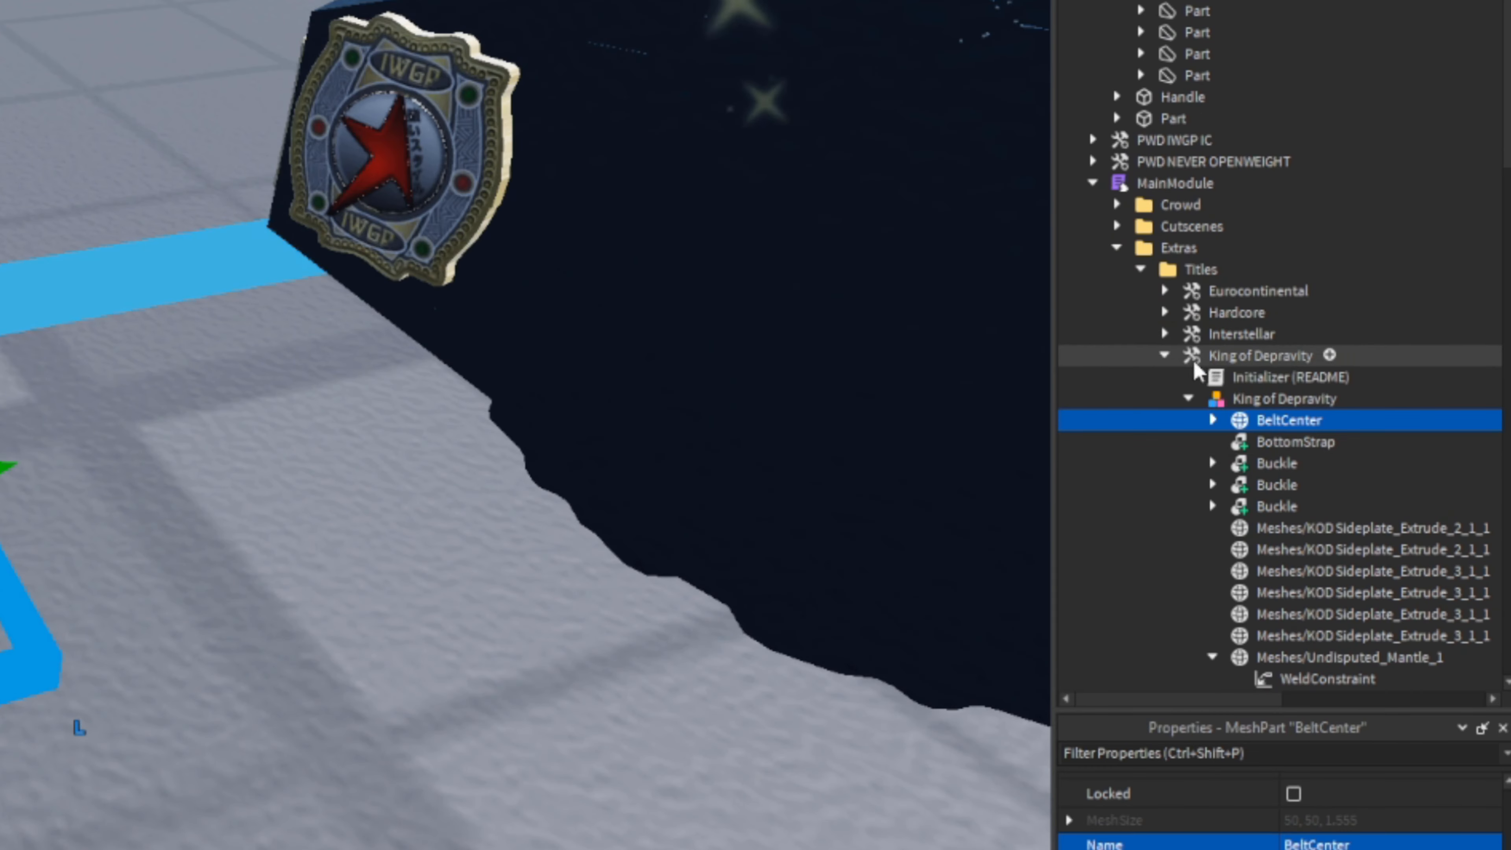
{"action": "left_click", "coordinate": [1282, 338]}
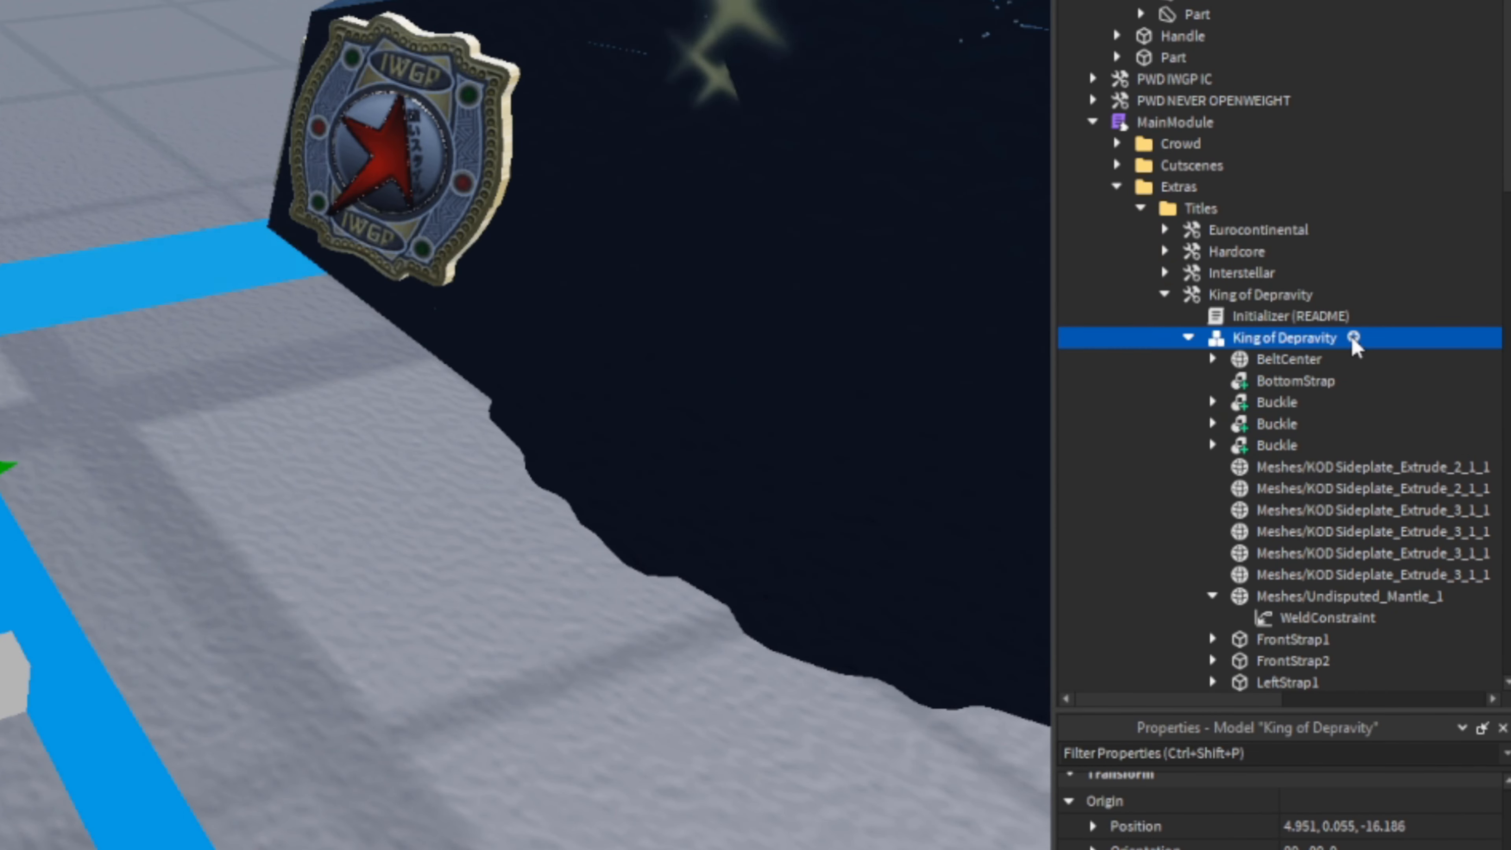
{"action": "key", "text": "ctrl+i"}
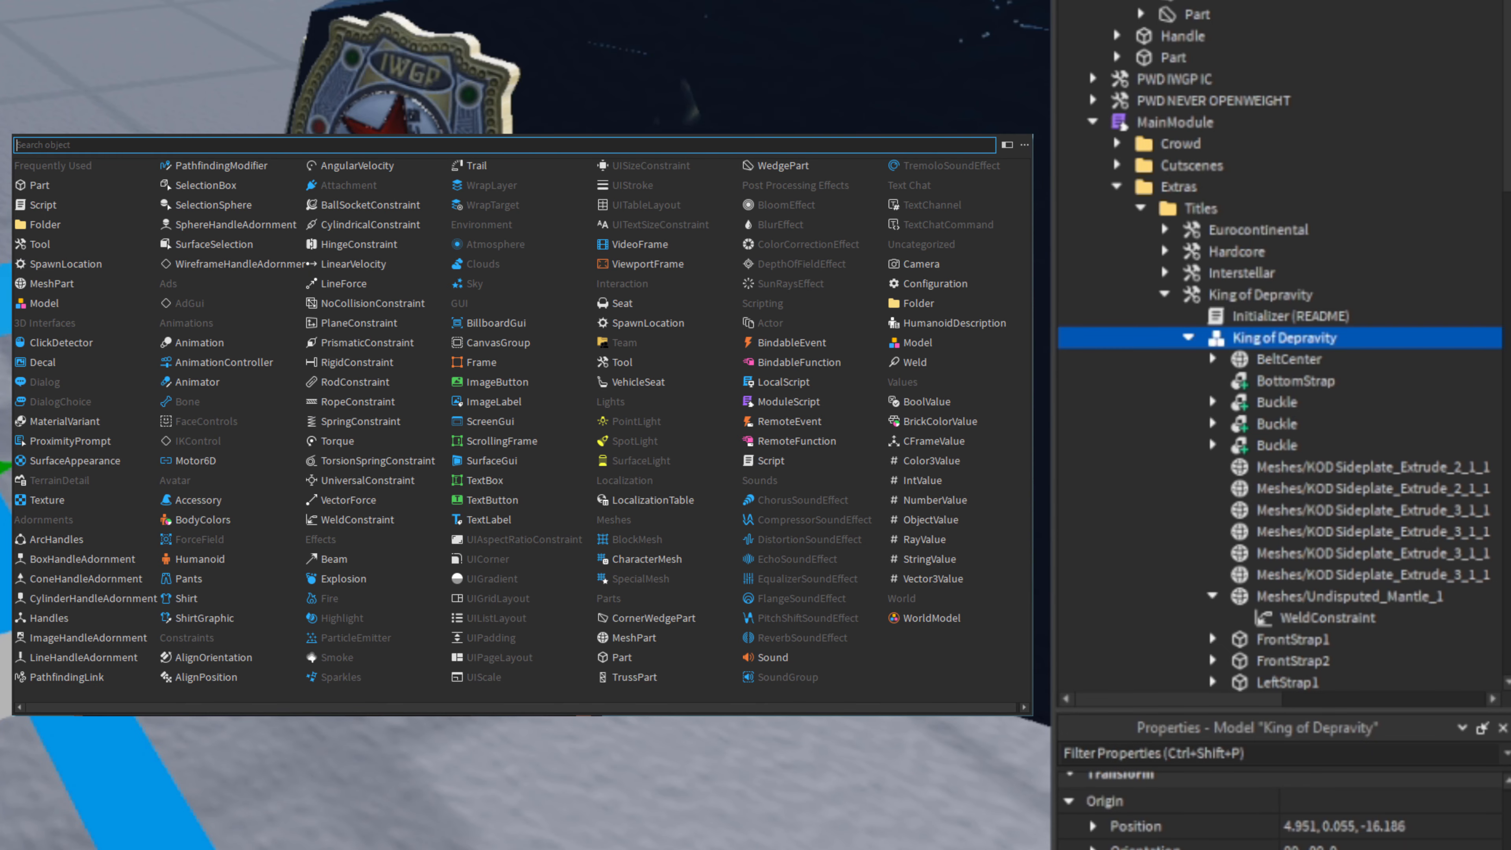
{"action": "type", "text": "folder"}
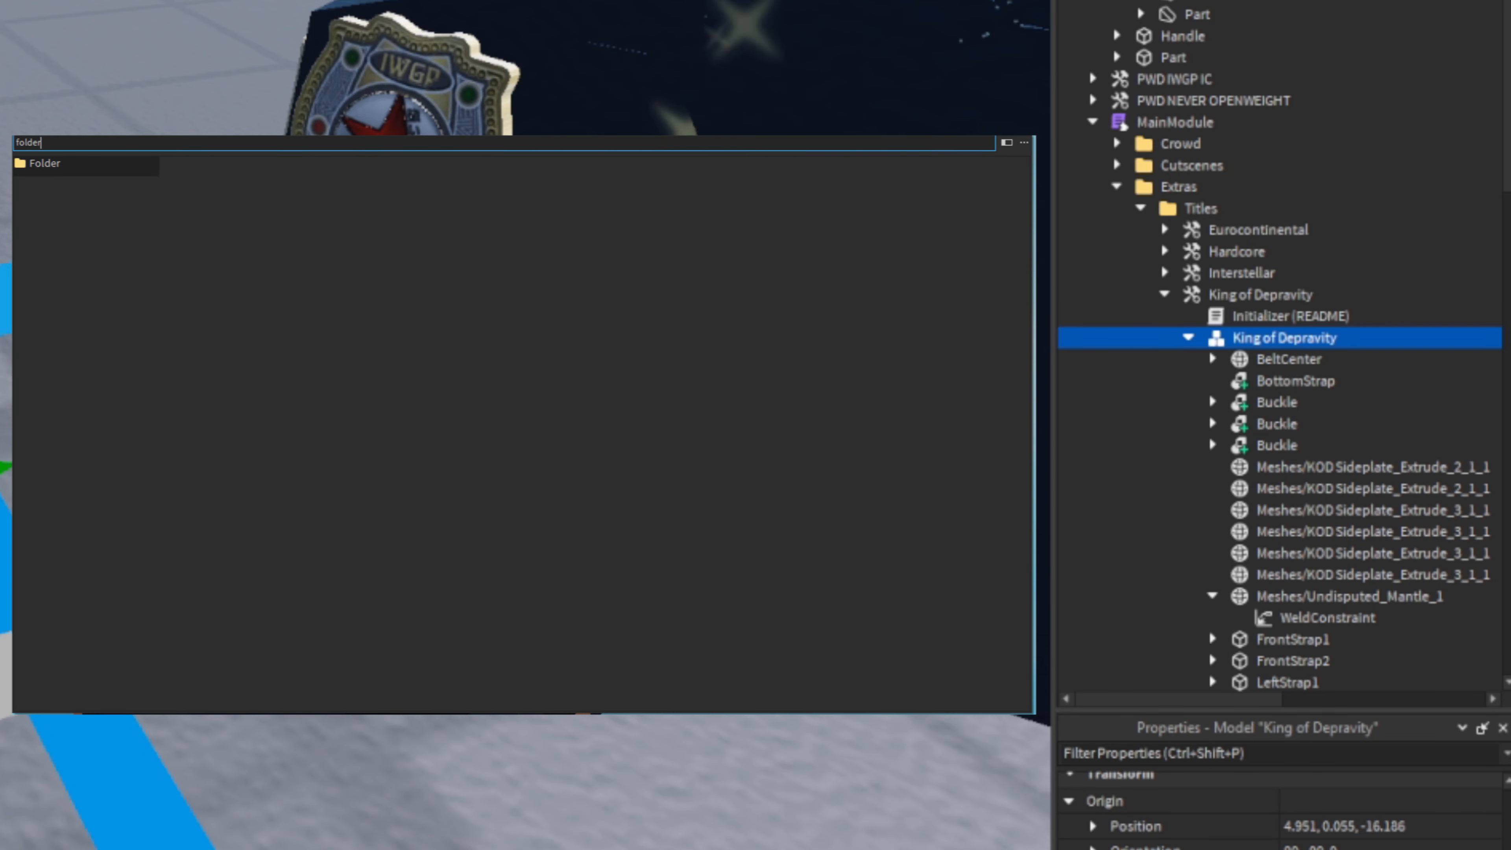
{"action": "left_click", "coordinate": [1243, 362]}
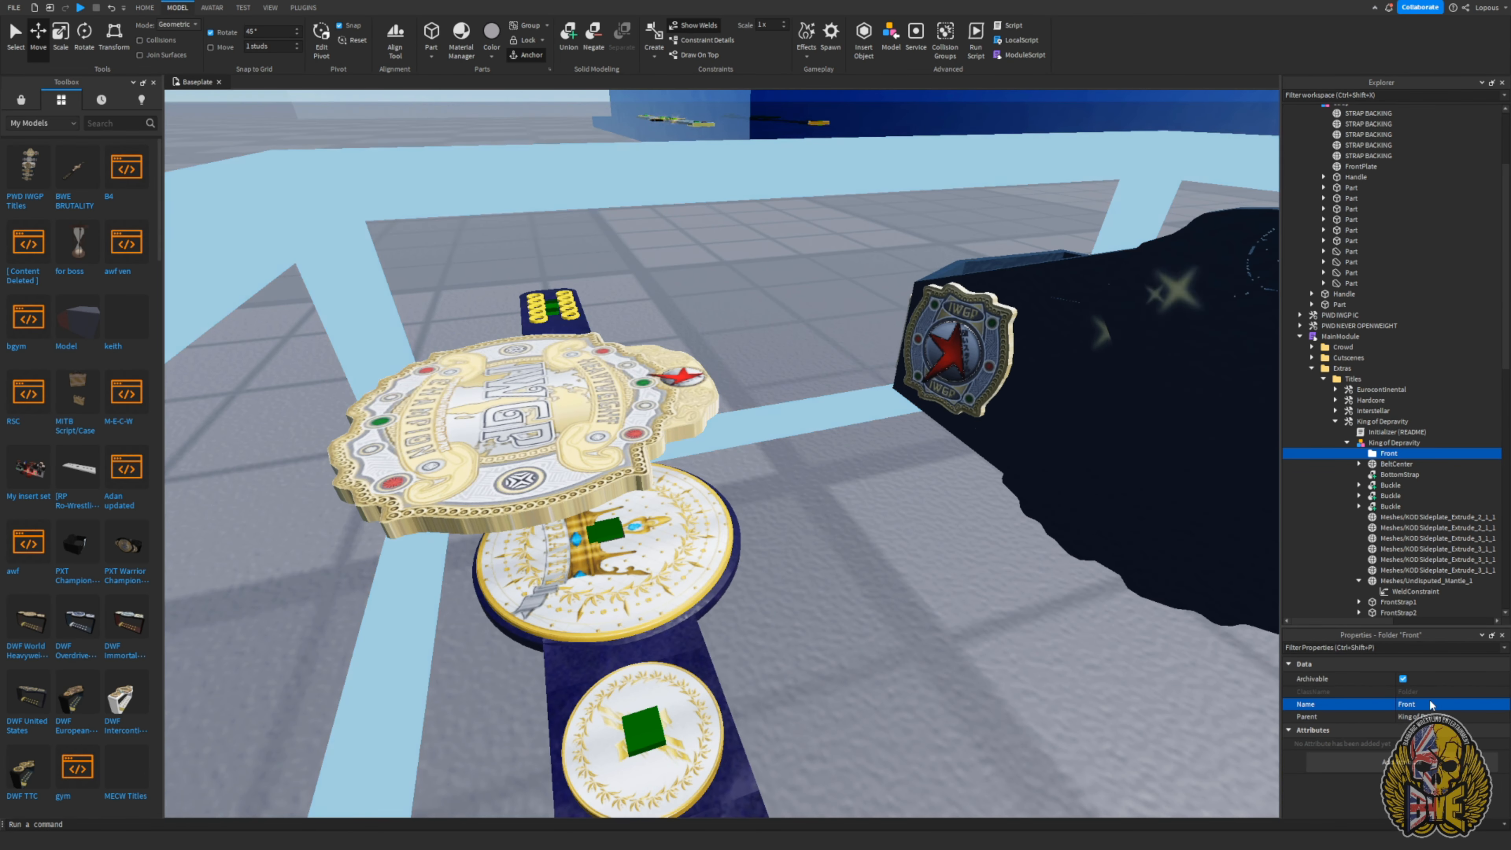
- Reparent the FrontPlate mesh from the IWGP belt's Strap model into the Front folder
{"action": "left_click", "coordinate": [1372, 167]}
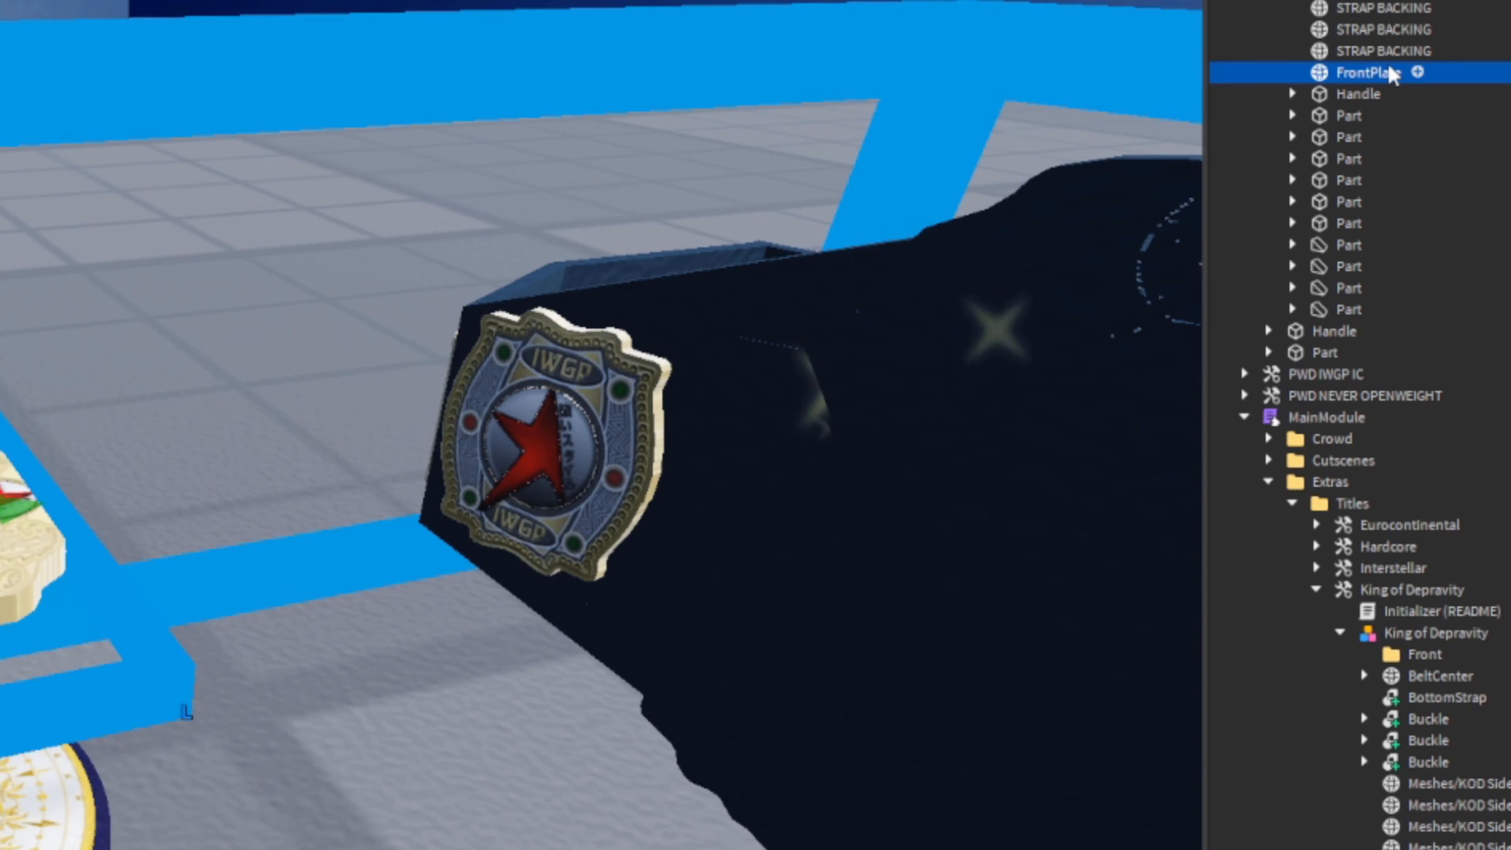
{"action": "left_click_drag", "start_coordinate": [1389, 75], "coordinate": [1419, 655]}
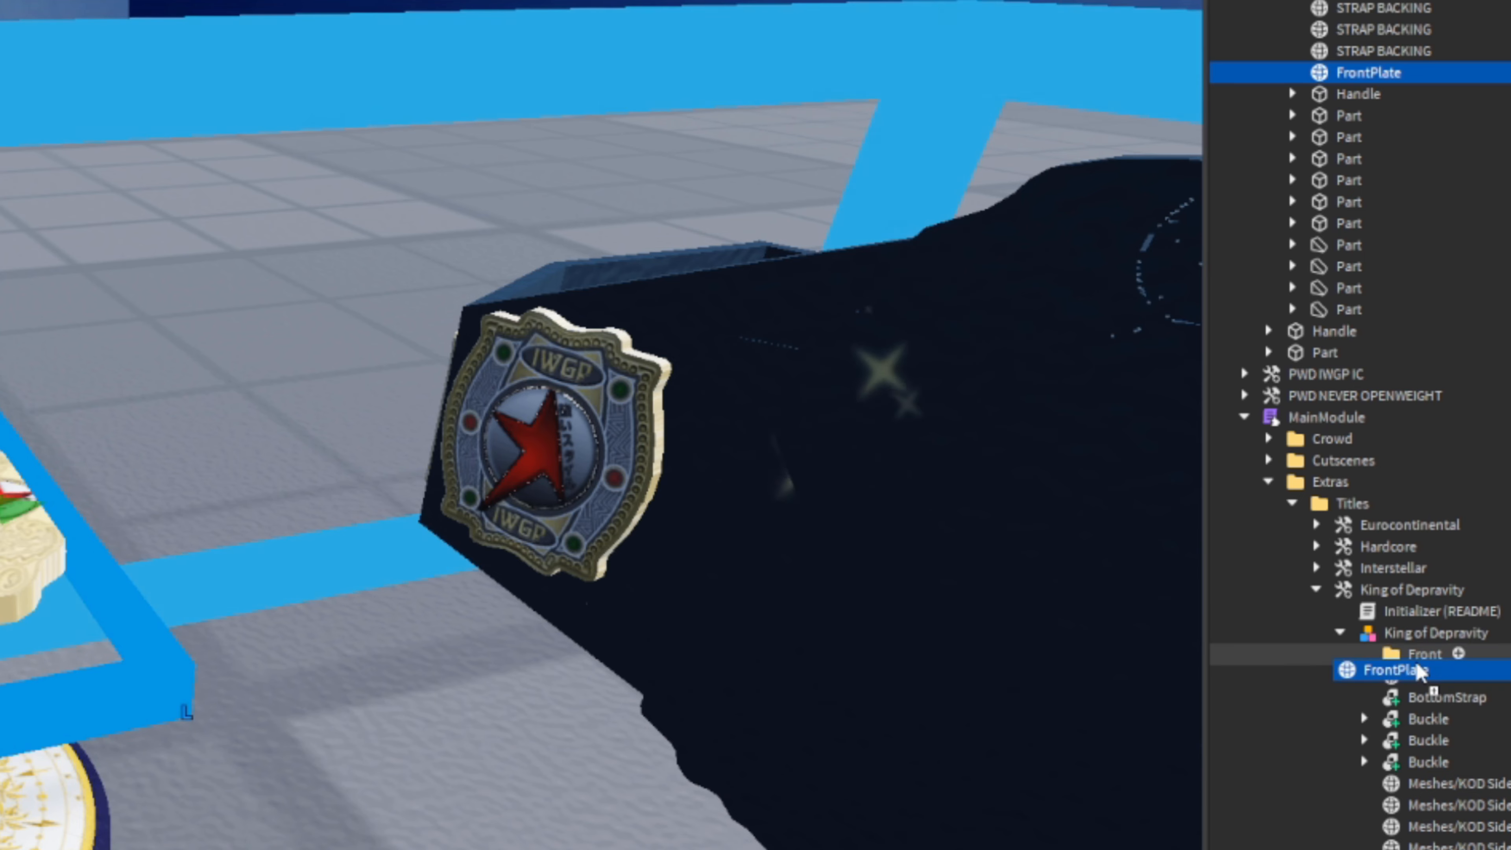
{"action": "left_click", "coordinate": [1419, 655]}
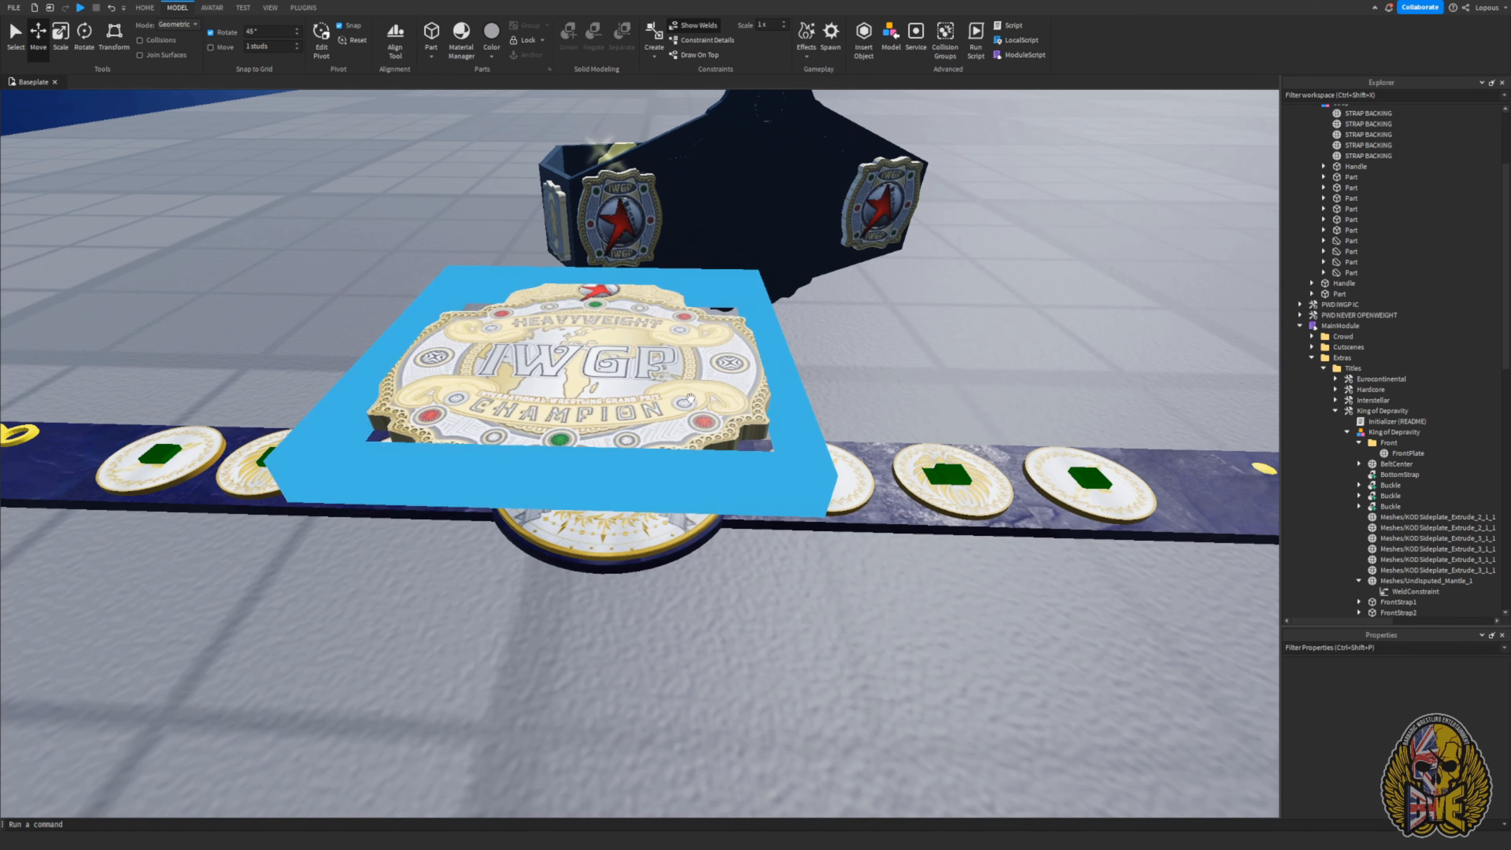
- Duplicate the FrontPlate mesh inside the Front folder
{"action": "left_click", "coordinate": [702, 399]}
{"action": "right_click_drag", "start_coordinate": [887, 413], "coordinate": [887, 413]}
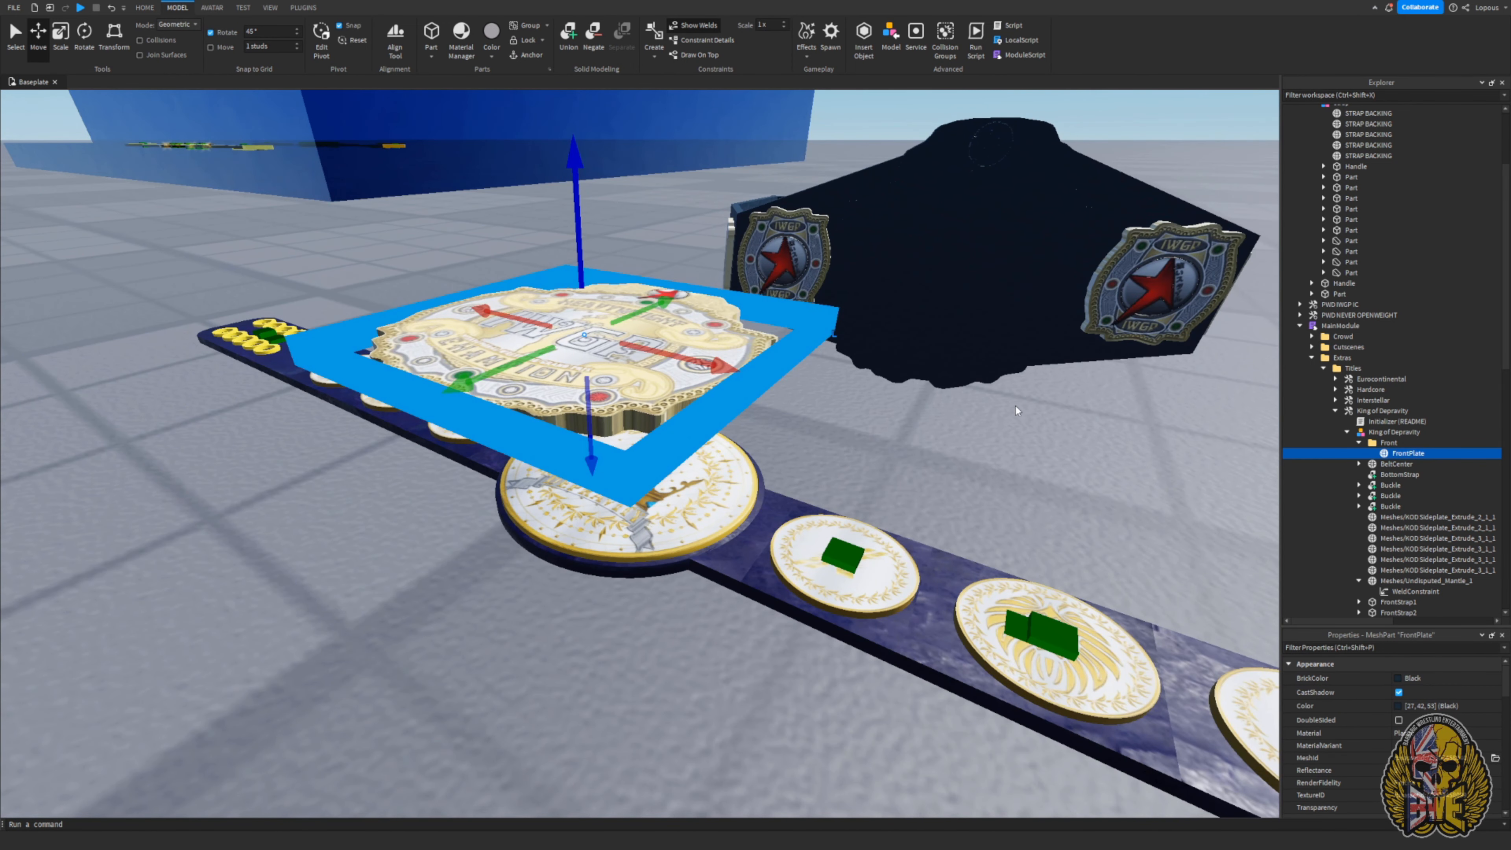
{"action": "right_click_drag", "start_coordinate": [1018, 412], "coordinate": [883, 378]}
{"action": "key", "text": "ctrl+d"}
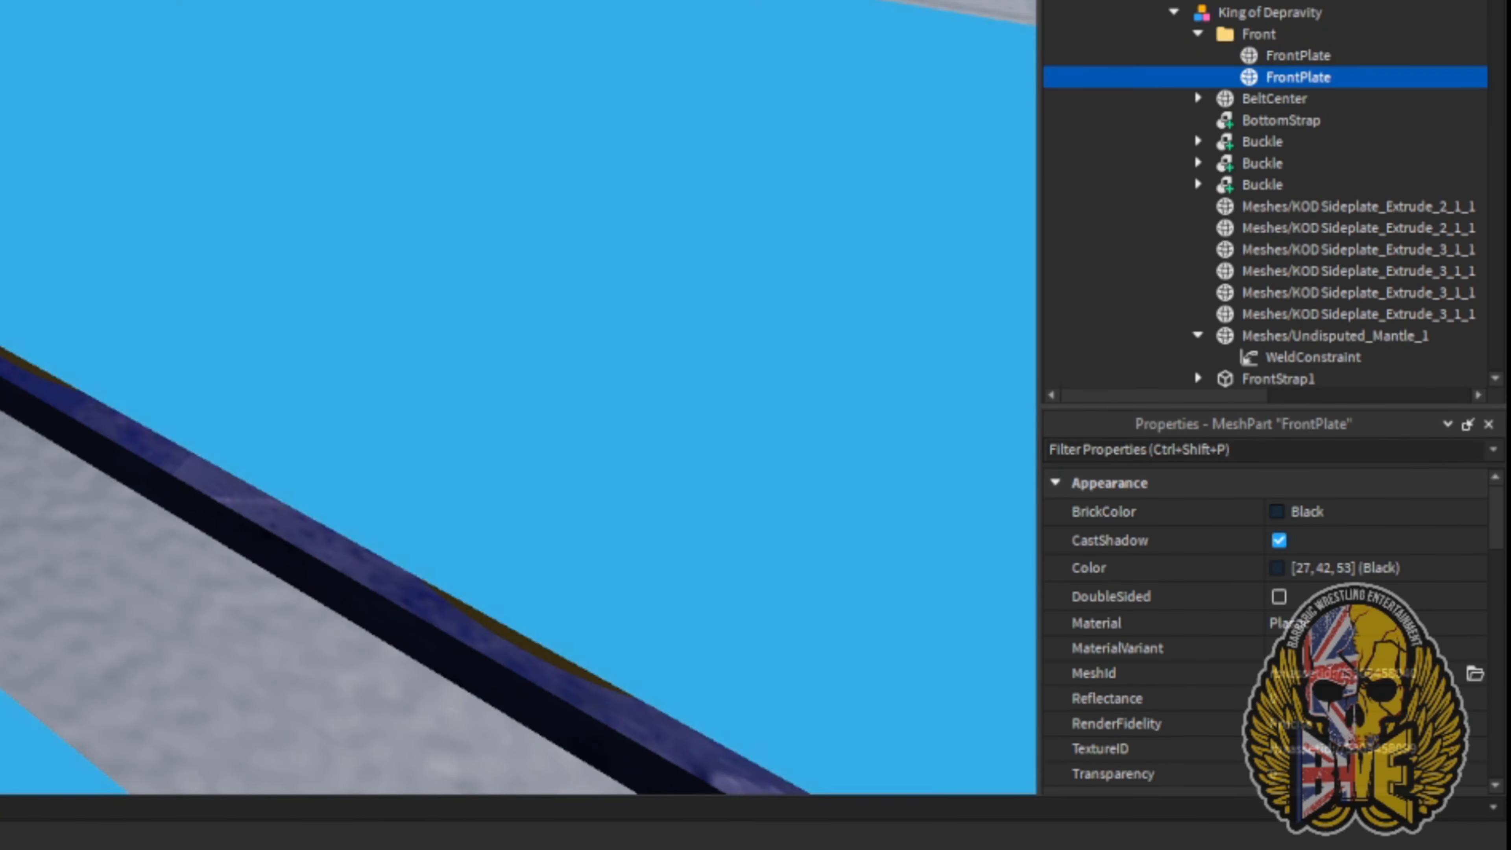
{"action": "right_click_drag", "start_coordinate": [732, 417], "coordinate": [723, 452]}
{"action": "right_click_drag", "start_coordinate": [595, 416], "coordinate": [568, 345]}
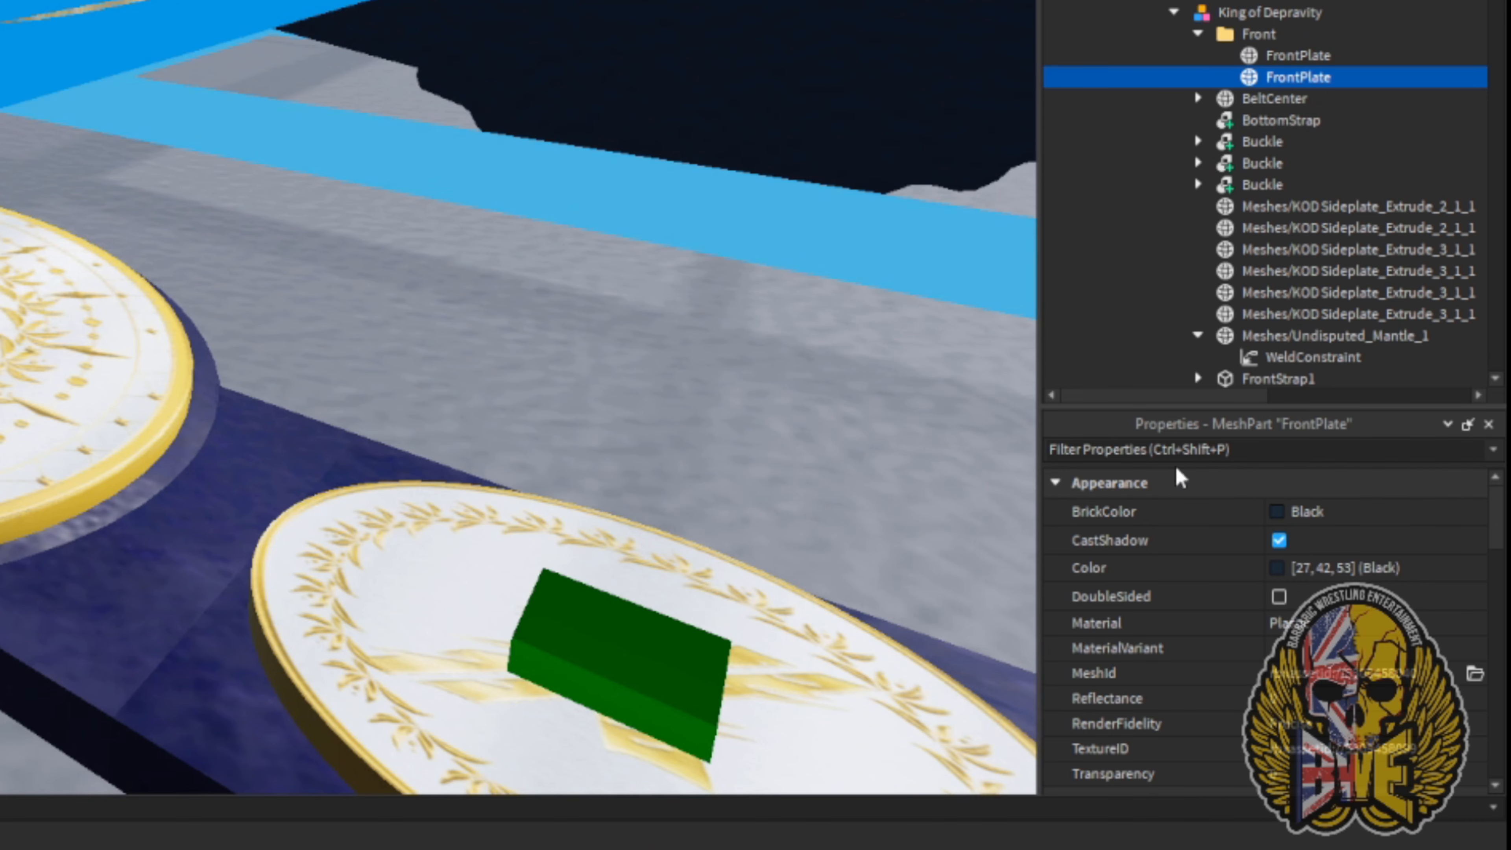
- Clear the TextureID of the duplicated FrontPlate so it can serve as a plain dark backing
{"action": "left_click_drag", "start_coordinate": [1296, 407], "coordinate": [1278, 0]}
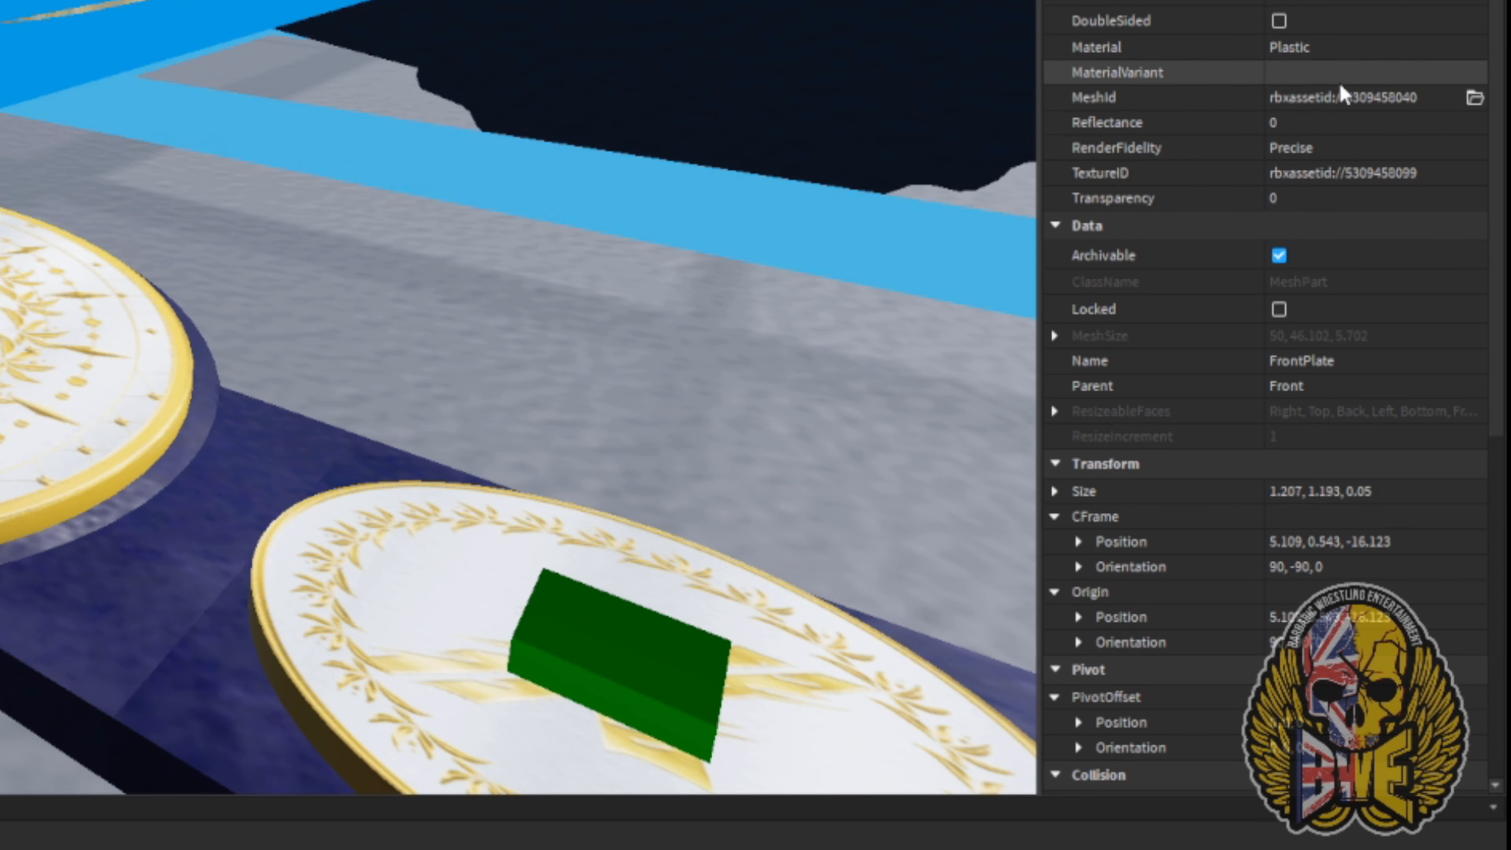
{"action": "right_click_drag", "start_coordinate": [187, 122], "coordinate": [672, 333]}
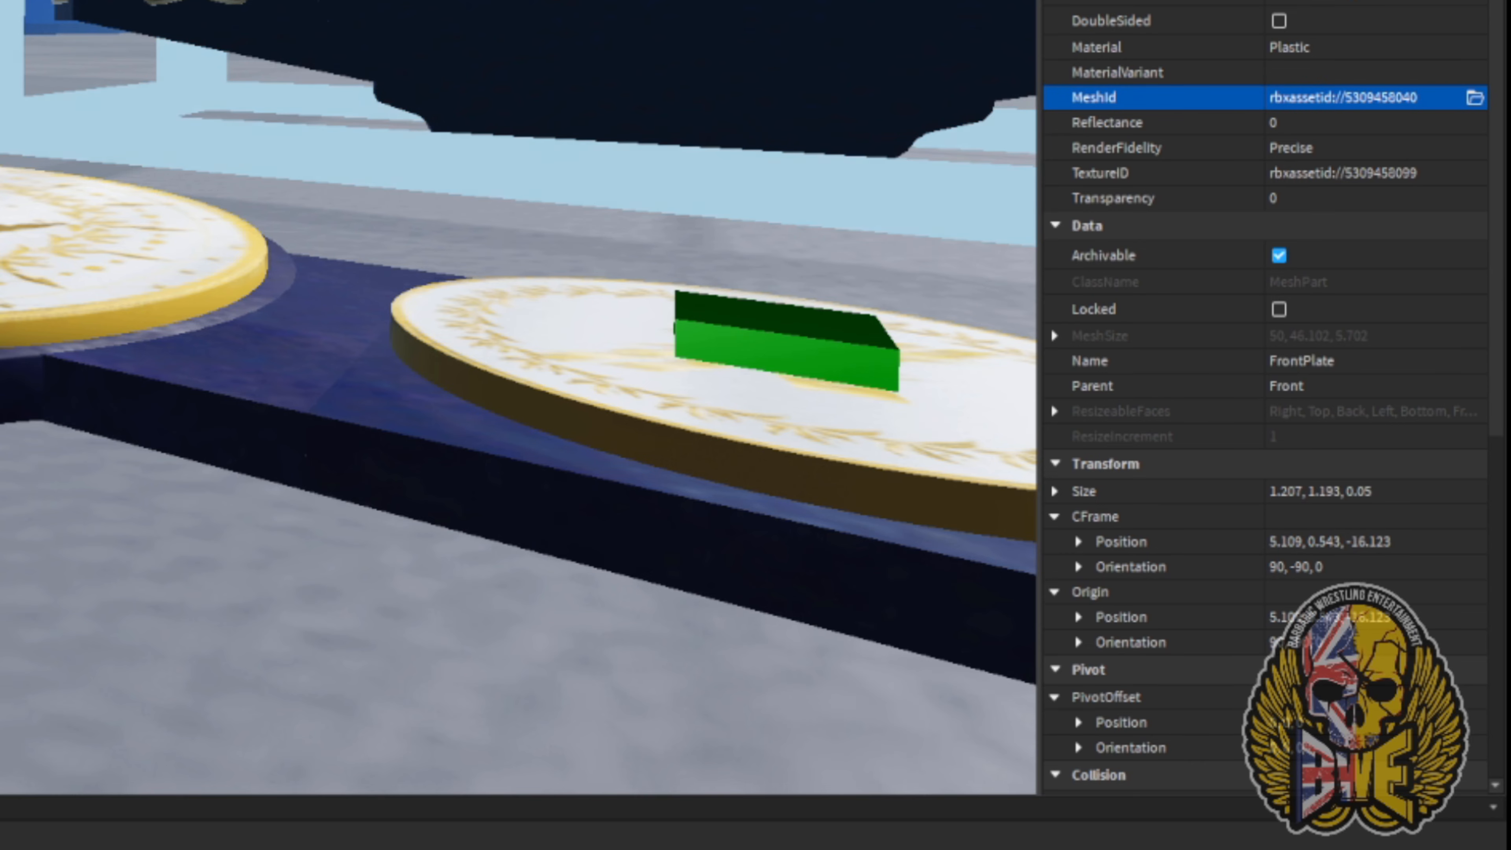
{"action": "right_click_drag", "start_coordinate": [672, 333], "coordinate": [672, 393]}
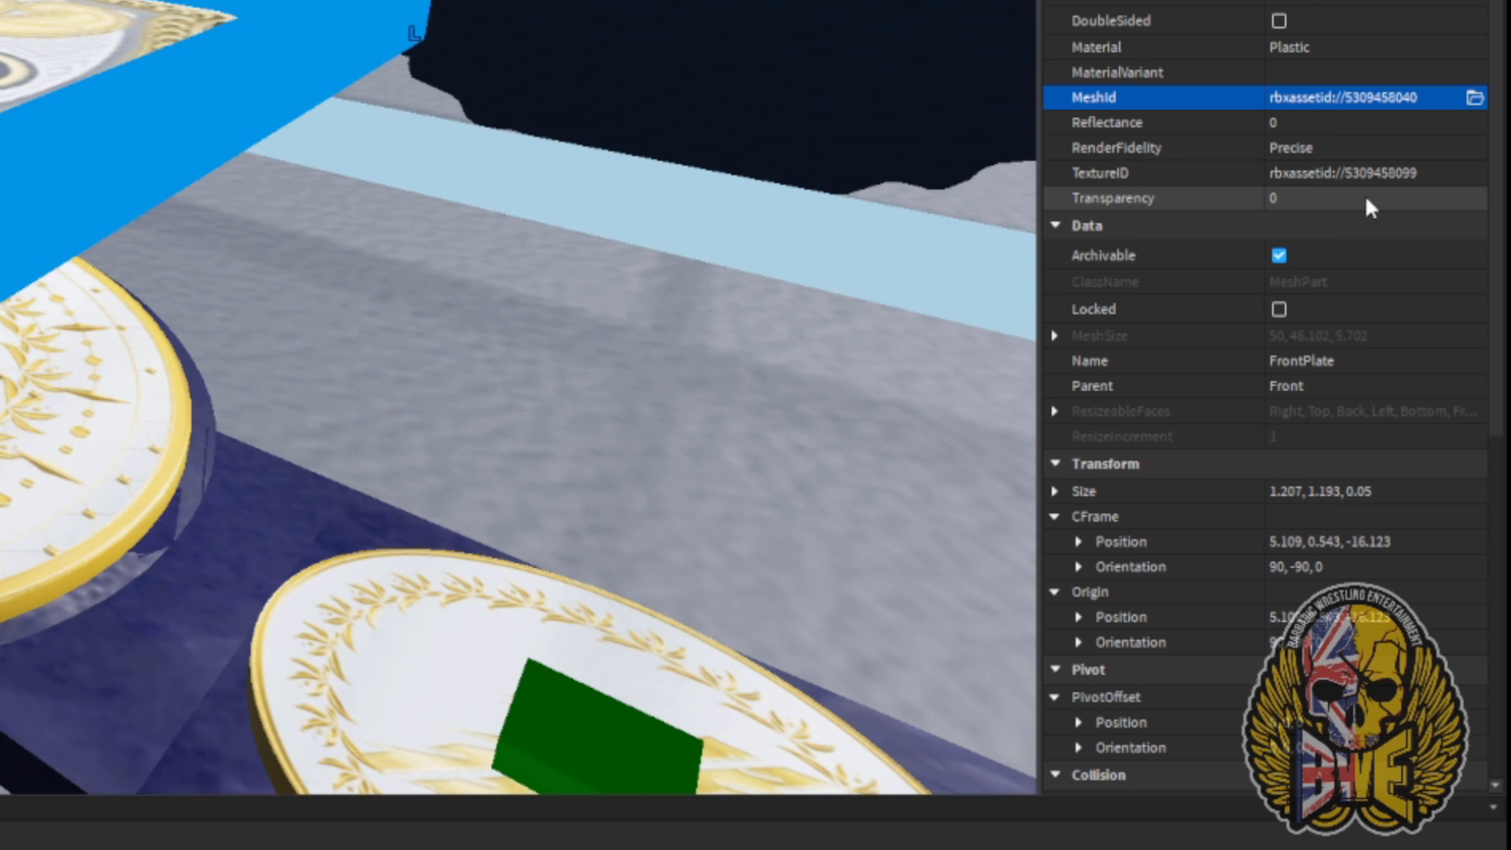
{"action": "right_click_drag", "start_coordinate": [201, 114], "coordinate": [201, 112]}
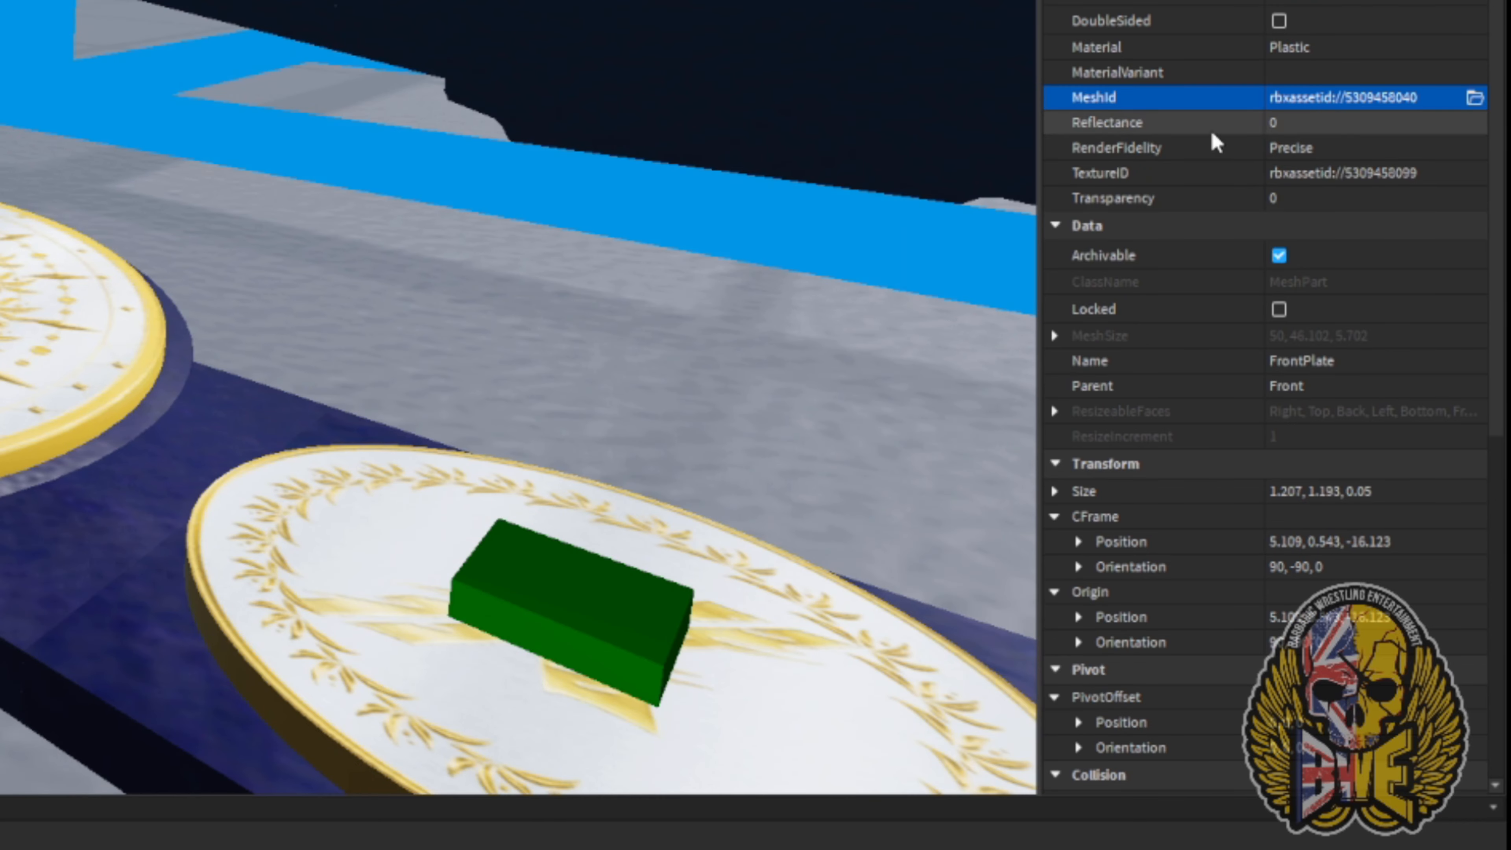
{"action": "right_click_drag", "start_coordinate": [358, 80], "coordinate": [361, 81]}
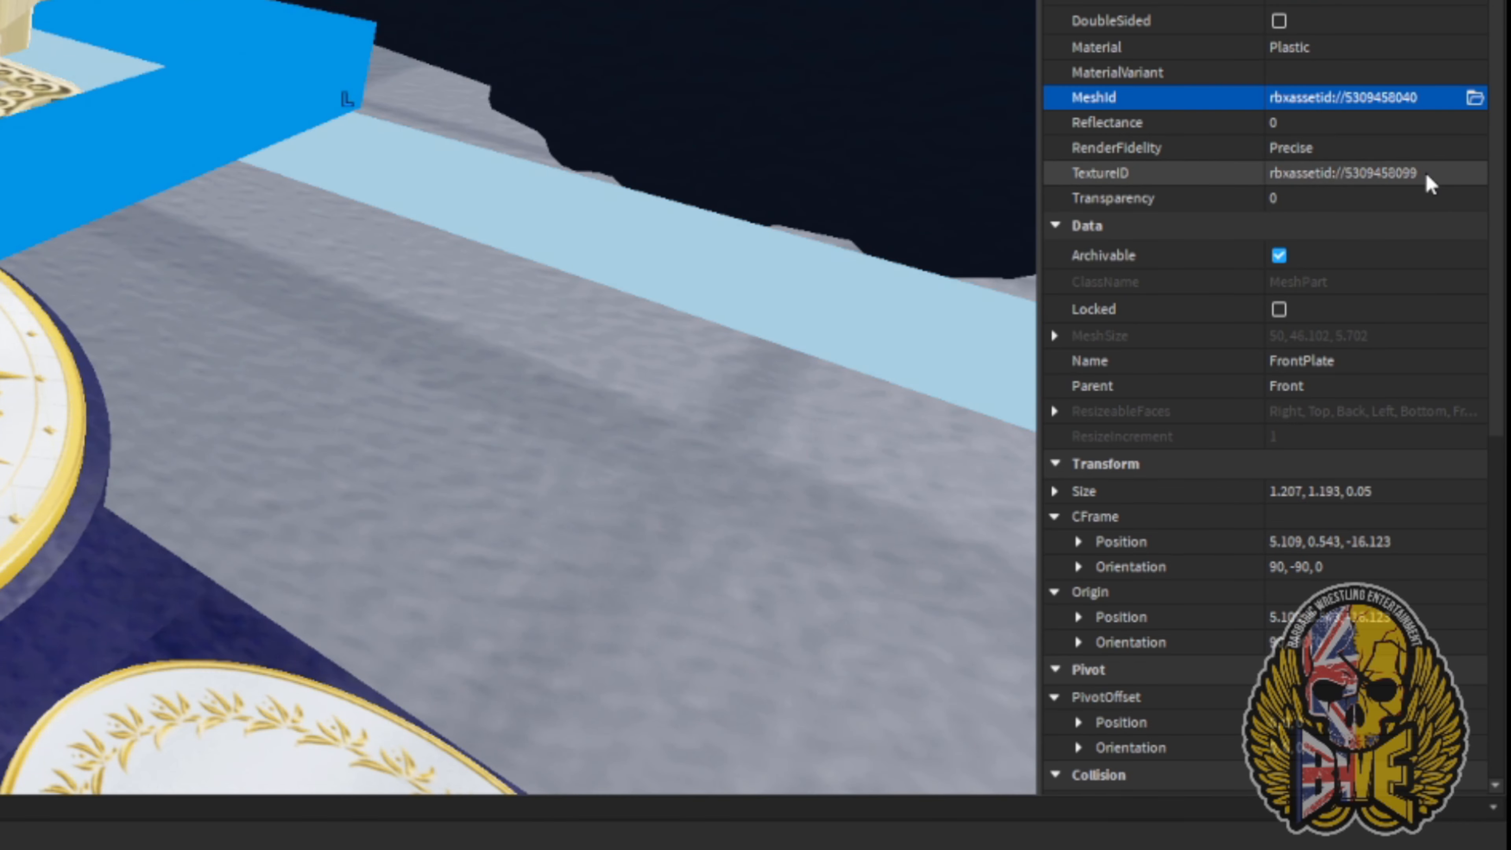
{"action": "right_click_drag", "start_coordinate": [287, 34], "coordinate": [285, 33]}
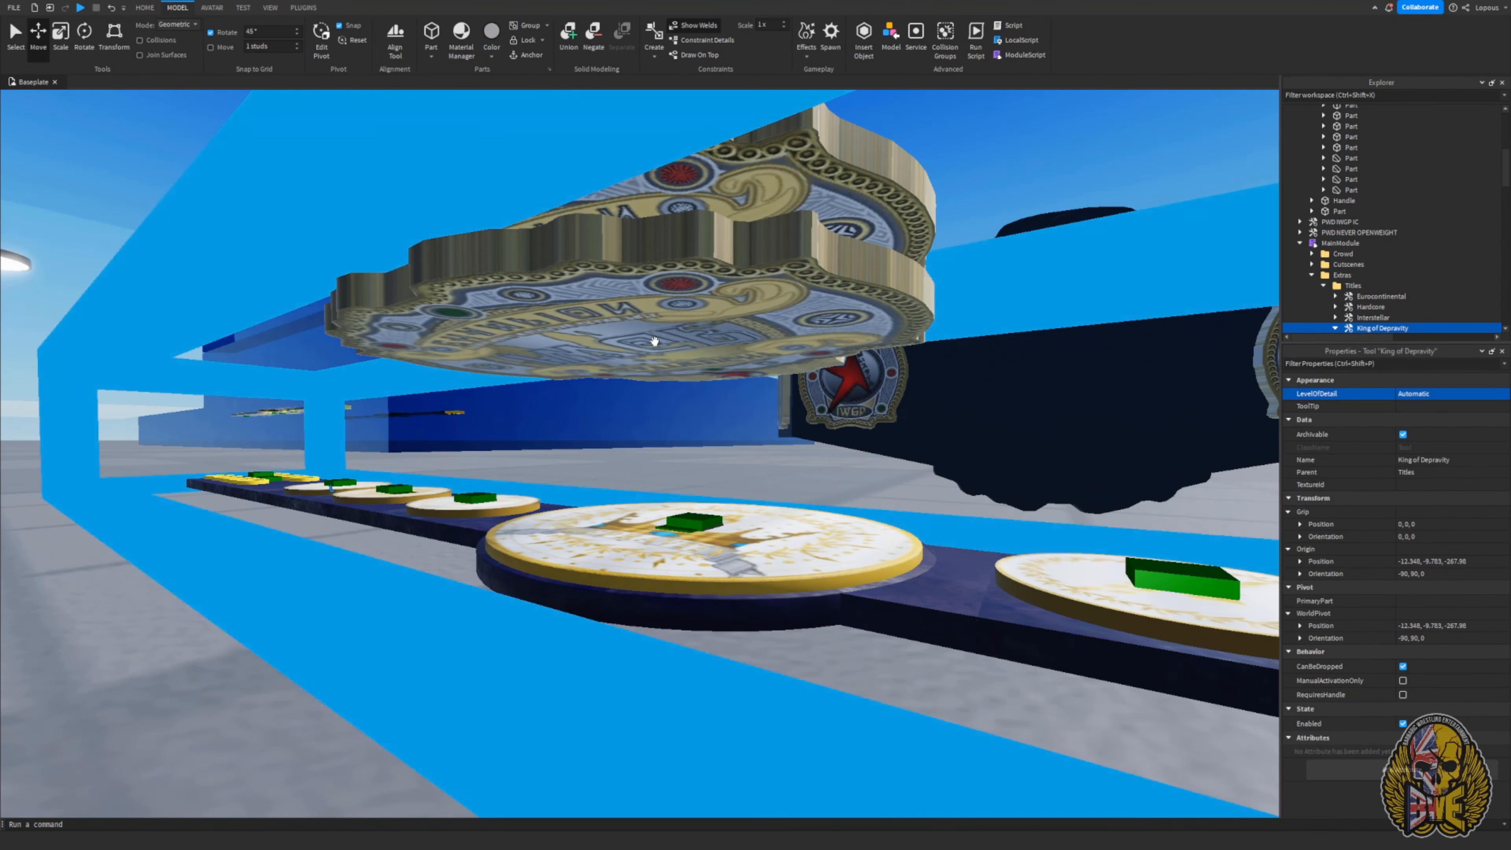
{"action": "left_click", "coordinate": [655, 341], "text": "alt"}
{"action": "right_click_drag", "start_coordinate": [982, 416], "coordinate": [985, 417]}
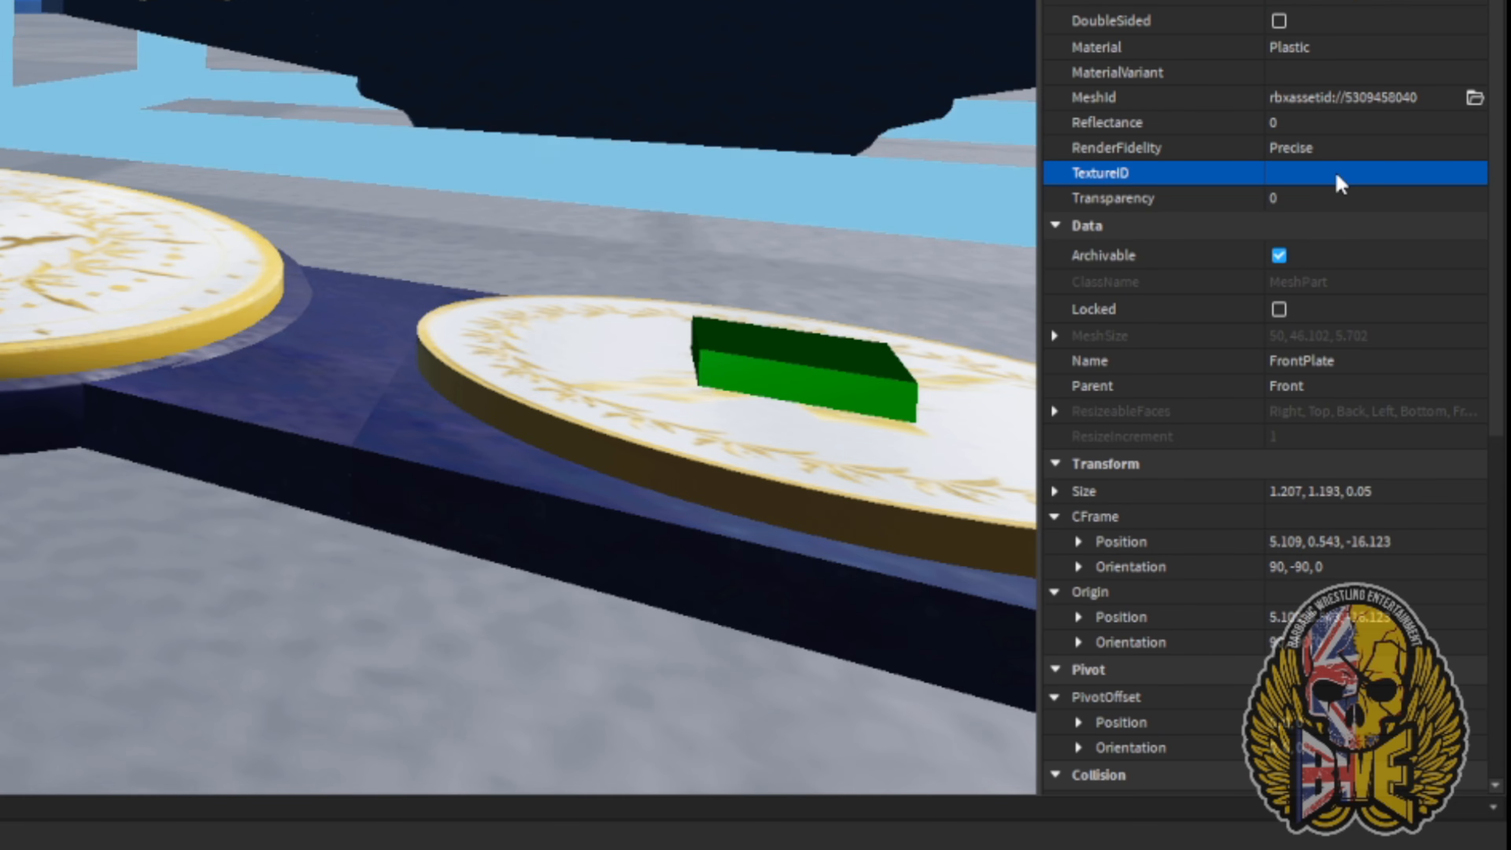
{"action": "right_click_drag", "start_coordinate": [364, 30], "coordinate": [364, 30]}
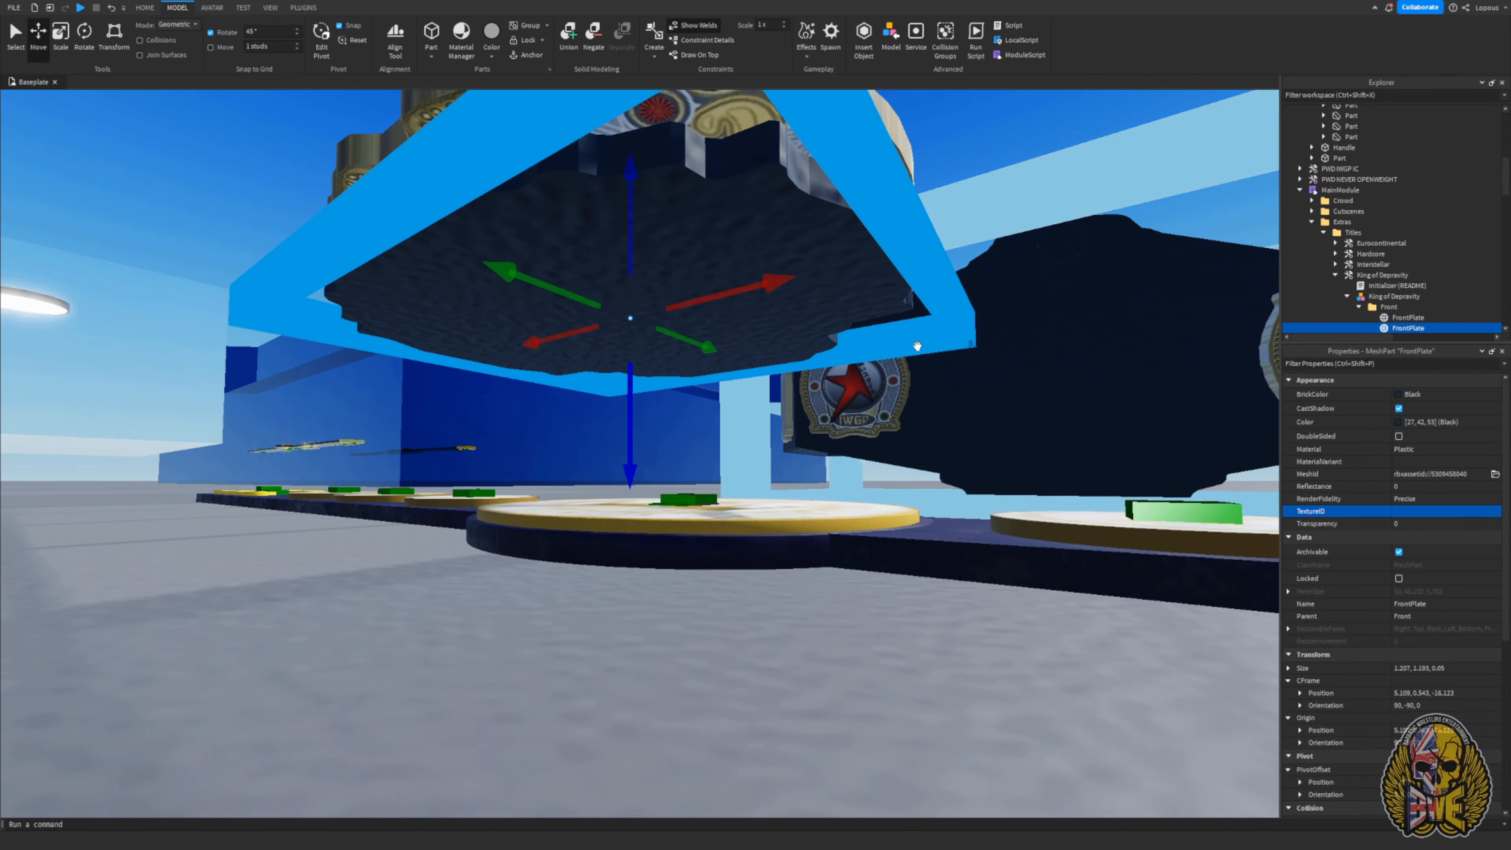
- Scale the untextured FrontPlate copy along its height to about 1.43 studs
{"action": "right_click_drag", "start_coordinate": [917, 346], "coordinate": [865, 531]}
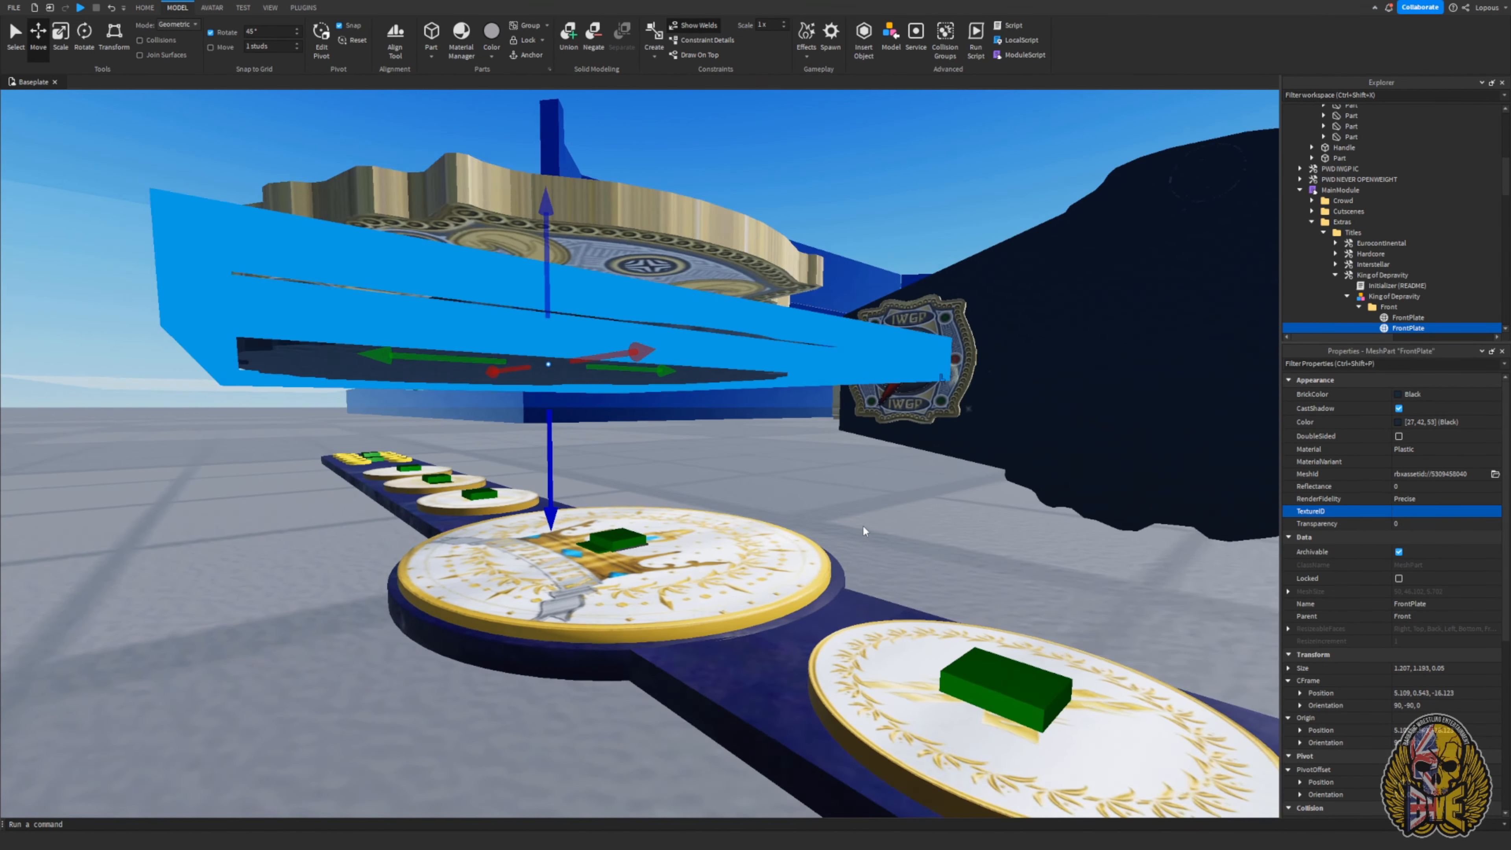
{"action": "right_click_drag", "start_coordinate": [568, 408], "coordinate": [567, 407]}
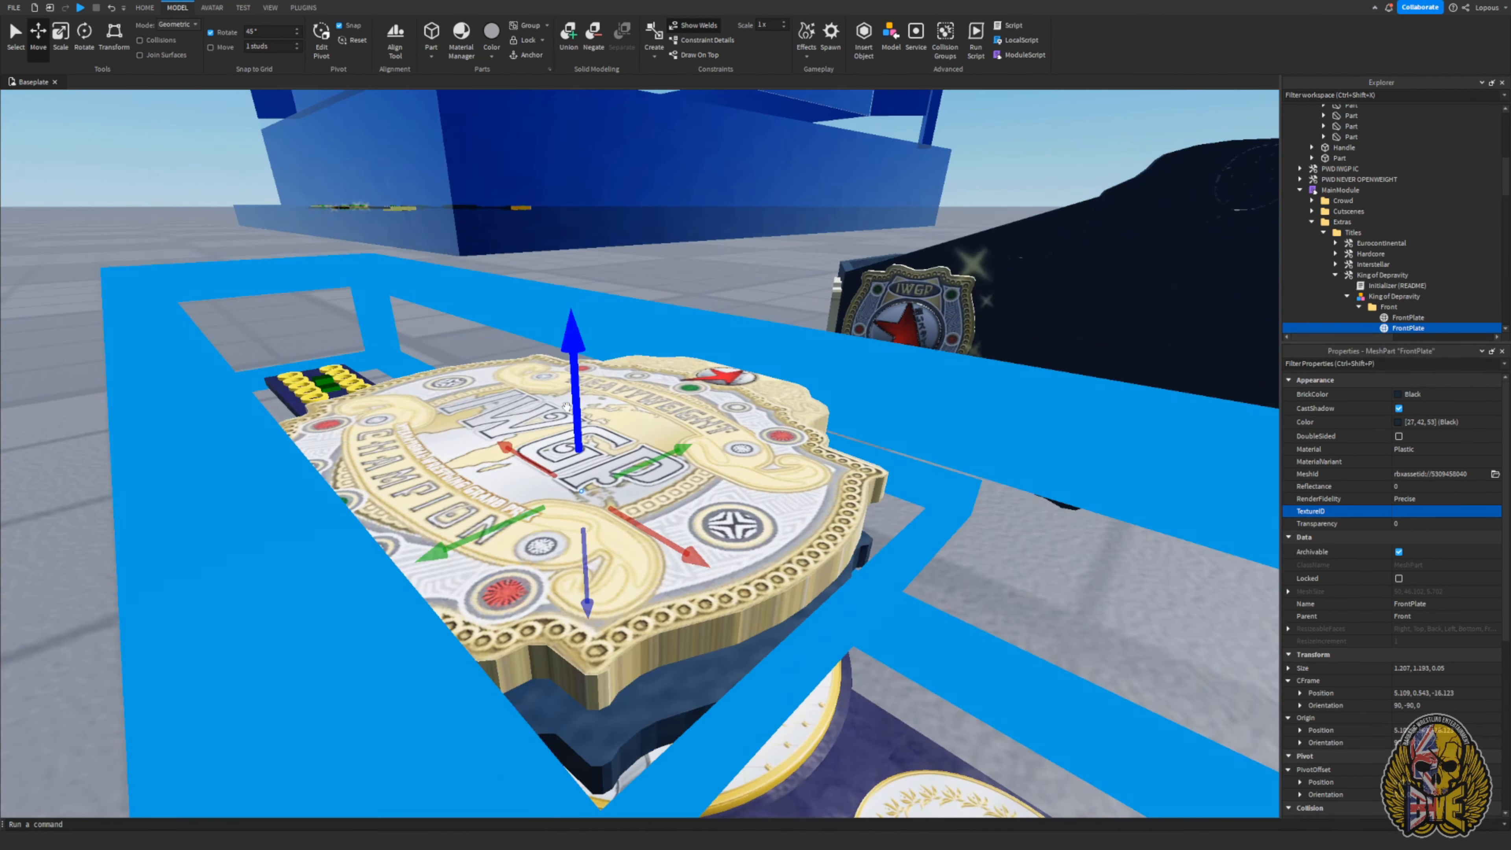
{"action": "right_click_drag", "start_coordinate": [616, 326], "coordinate": [616, 326]}
{"action": "right_click_drag", "start_coordinate": [504, 291], "coordinate": [638, 328]}
{"action": "right_click_drag", "start_coordinate": [596, 216], "coordinate": [519, 473]}
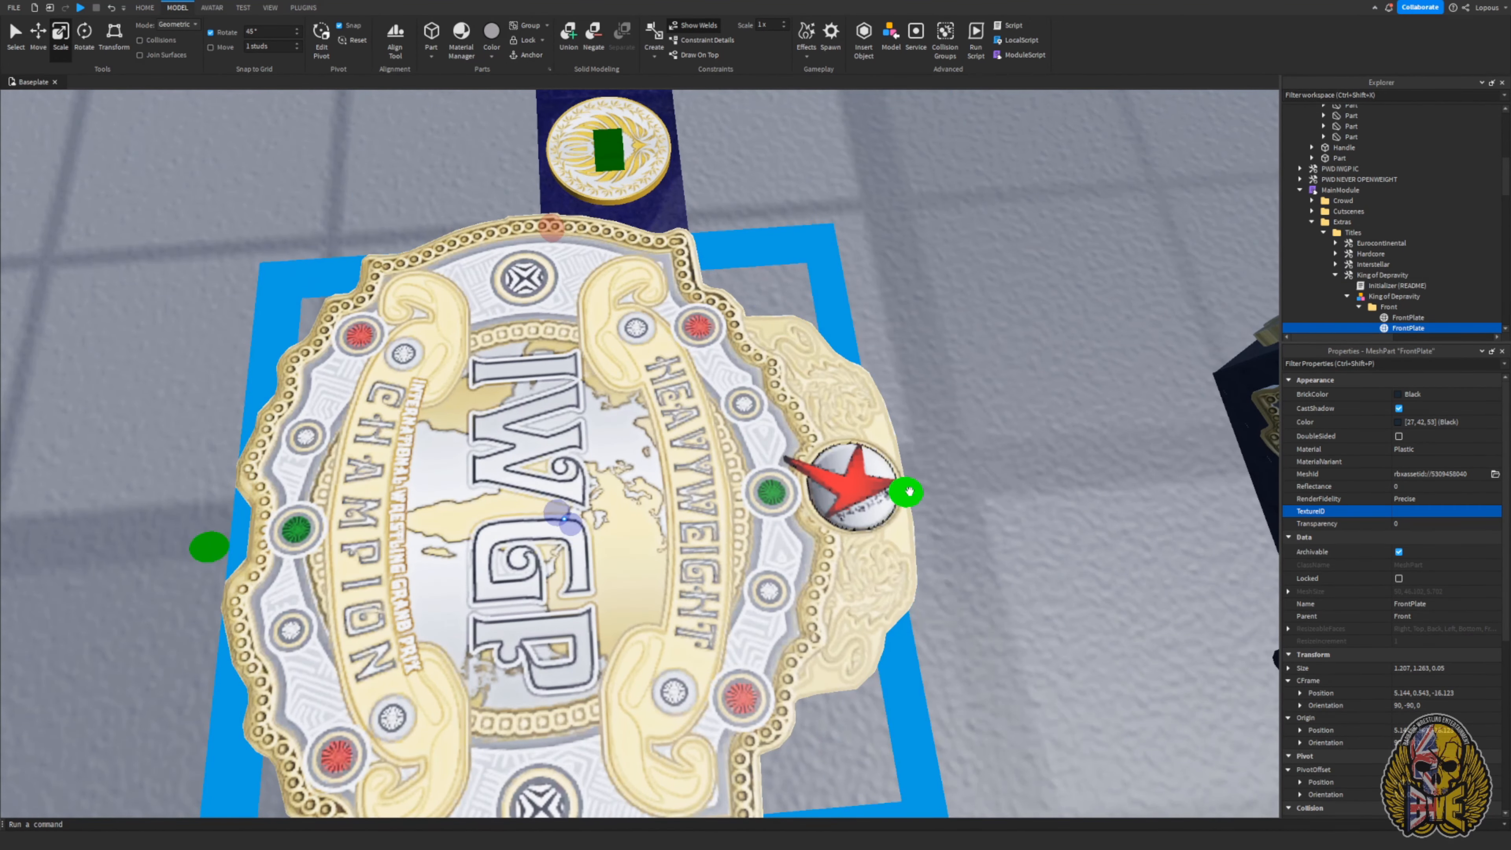
{"action": "left_click_drag", "start_coordinate": [967, 494], "coordinate": [995, 492]}
{"action": "right_click_drag", "start_coordinate": [1059, 554], "coordinate": [968, 655]}
{"action": "scroll", "coordinate": [968, 655], "scroll_direction": "down", "scroll_amount": 2}
{"action": "scroll", "coordinate": [968, 655], "scroll_direction": "up", "scroll_amount": 2}
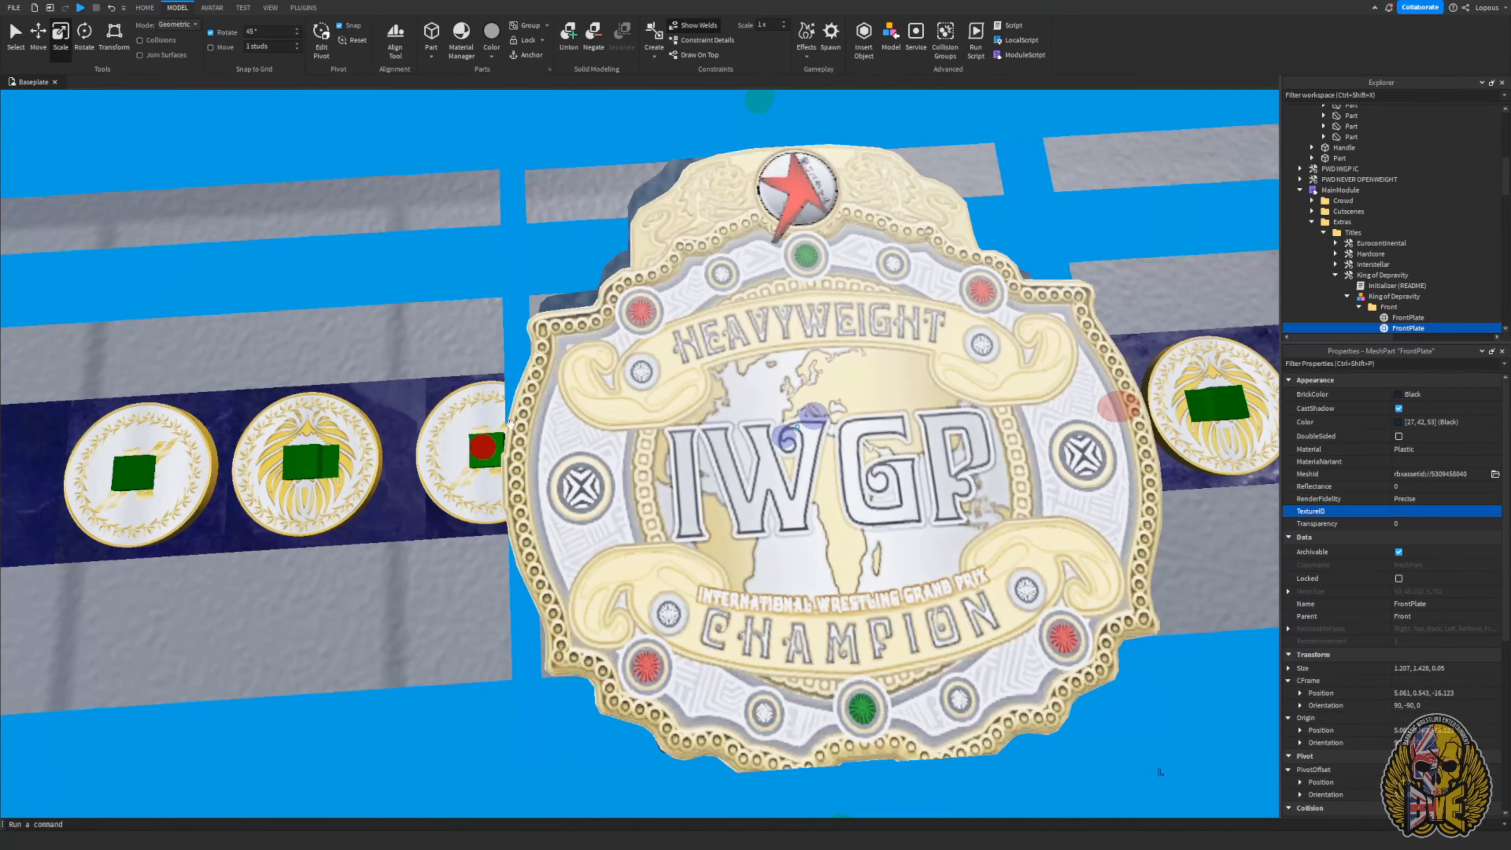
- Scale the untextured FrontPlate copy along its width to about 1.57 studs
{"action": "left_click_drag", "start_coordinate": [470, 440], "coordinate": [430, 439]}
{"action": "key", "text": "d"}
{"action": "right_click_drag", "start_coordinate": [1160, 773], "coordinate": [1160, 772]}
{"action": "left_click_drag", "start_coordinate": [758, 446], "coordinate": [785, 456]}
{"action": "right_click_drag", "start_coordinate": [786, 456], "coordinate": [789, 462]}
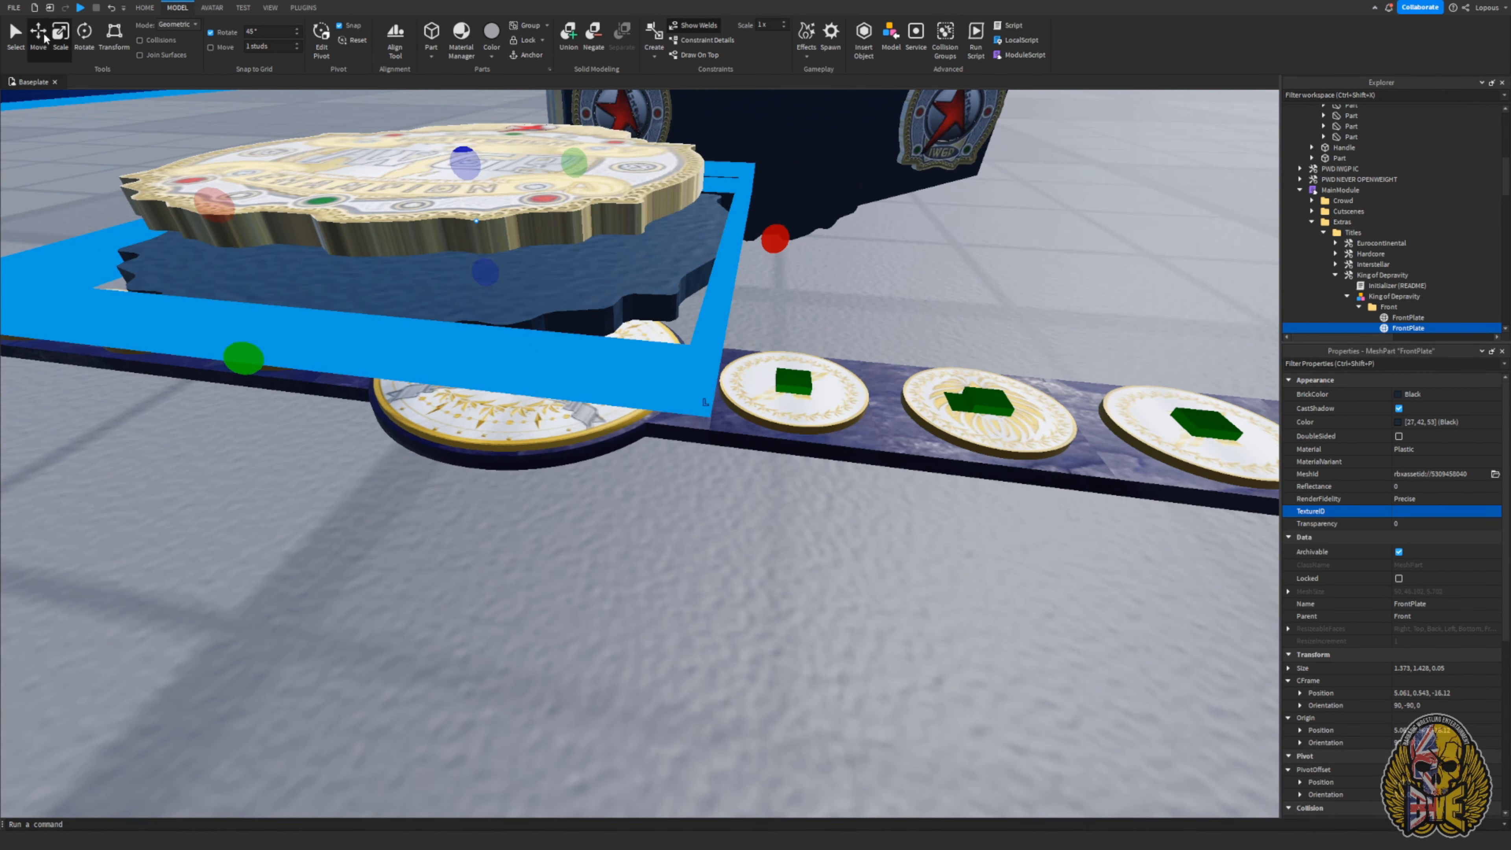
- Move the untextured backing copy up against the underside of the IWGP plate
{"action": "left_click", "coordinate": [38, 33]}
{"action": "left_click_drag", "start_coordinate": [451, 110], "coordinate": [452, 82]}
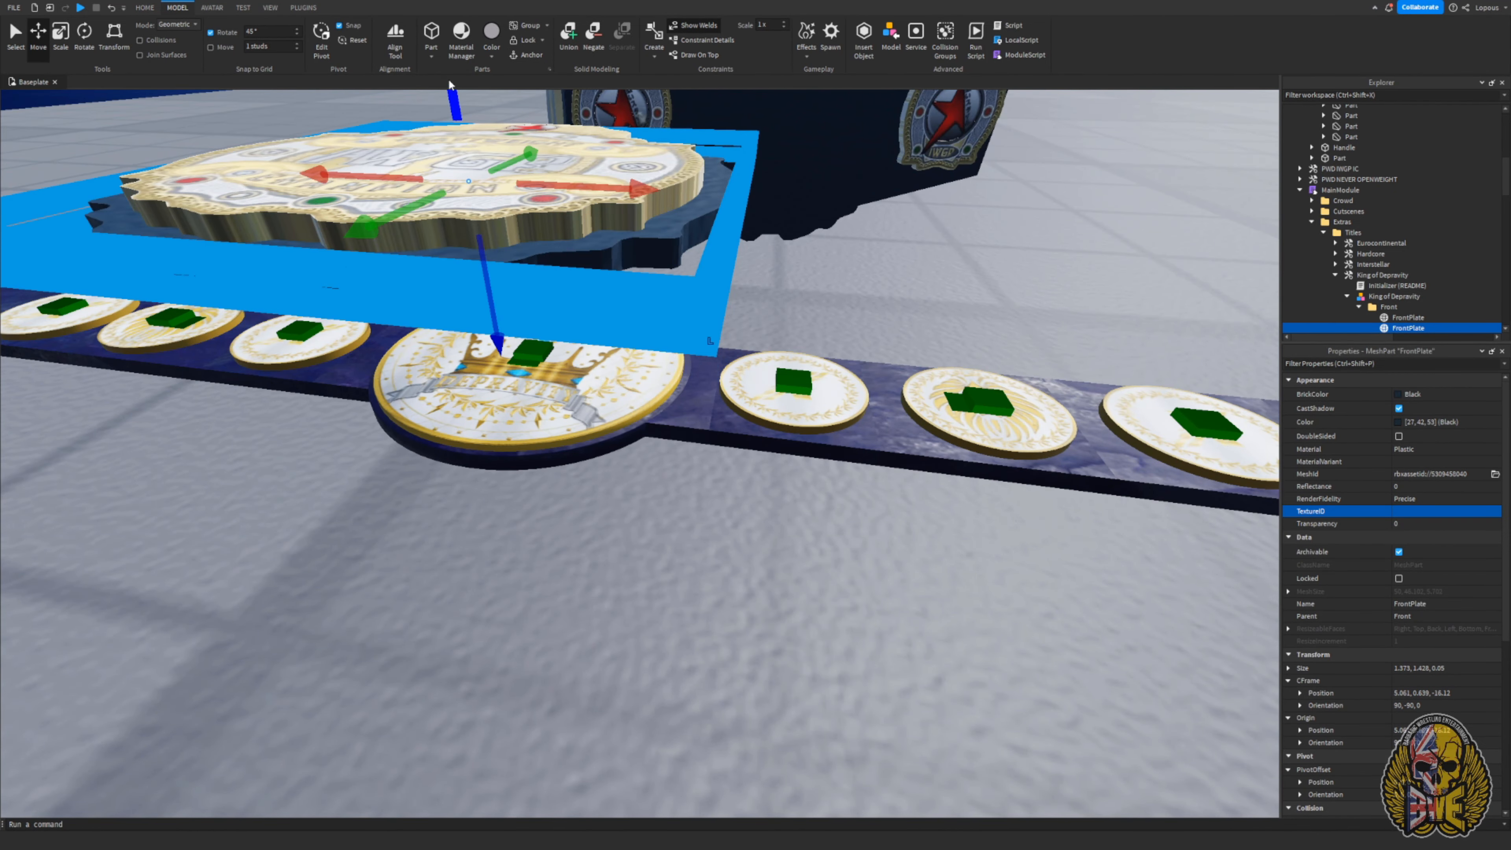
{"action": "right_click_drag", "start_coordinate": [488, 144], "coordinate": [488, 144]}
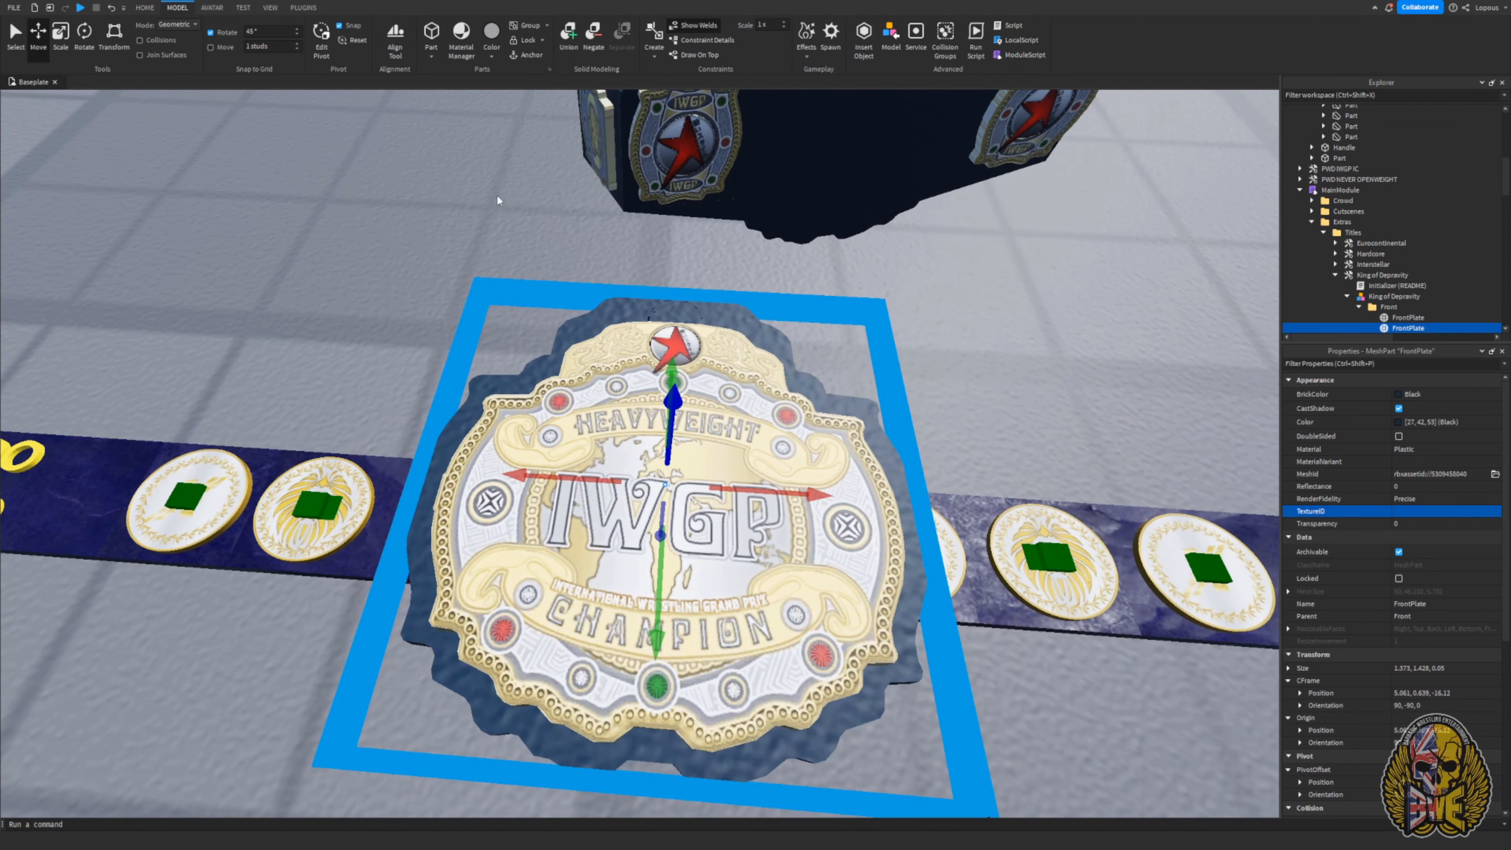
- Fine-tune the backing's size to about 1.52 by 1.28 studs, leaving an even rim around the IWGP plate
{"action": "right_click_drag", "start_coordinate": [745, 289], "coordinate": [746, 289]}
{"action": "left_click_drag", "start_coordinate": [742, 308], "coordinate": [729, 333]}
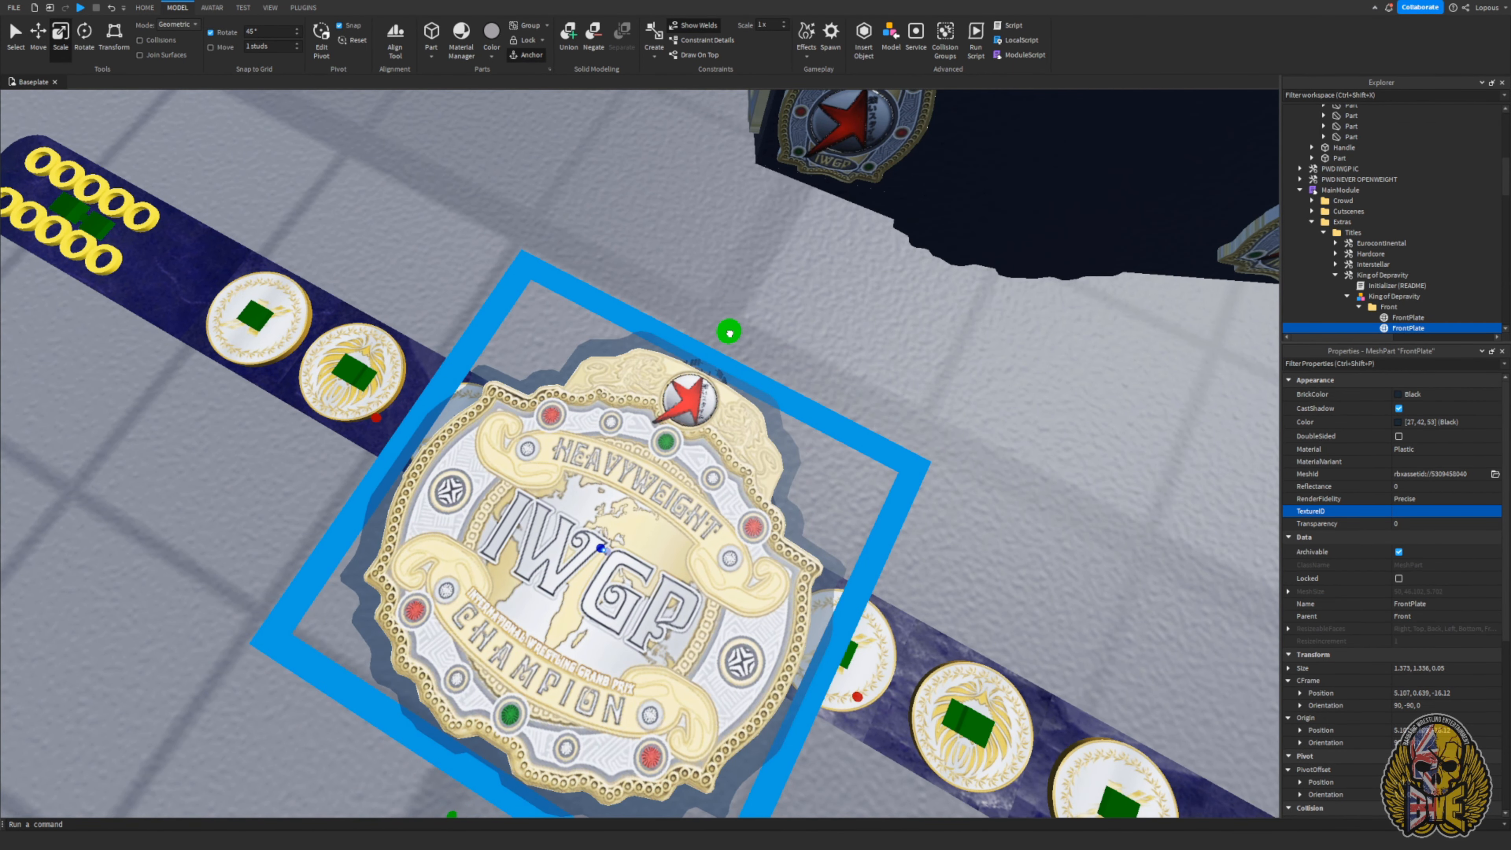
{"action": "right_click_drag", "start_coordinate": [754, 367], "coordinate": [744, 358]}
{"action": "left_click_drag", "start_coordinate": [928, 604], "coordinate": [913, 596]}
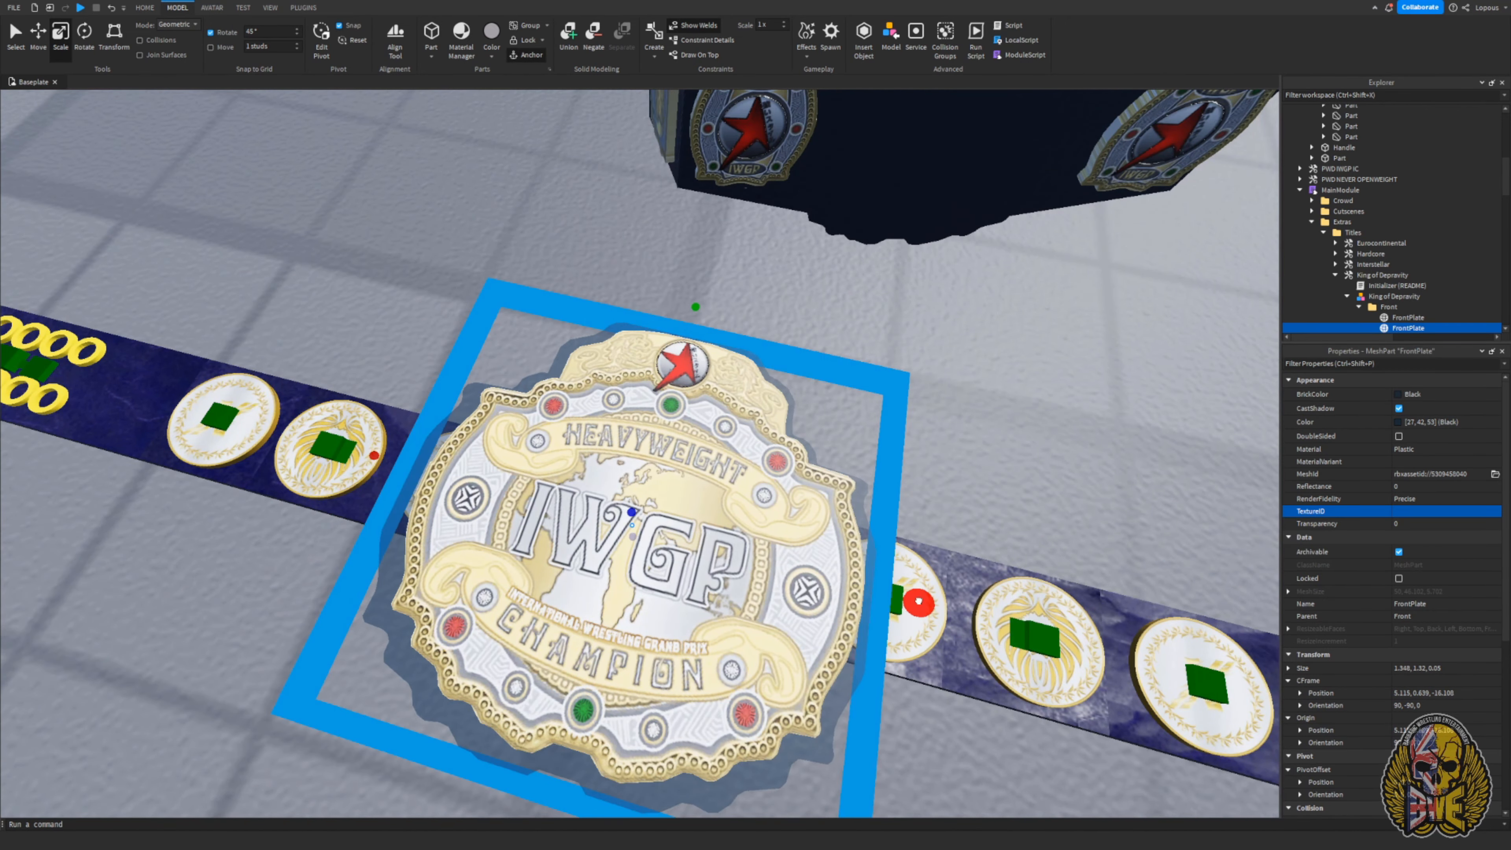
{"action": "right_click_drag", "start_coordinate": [410, 728], "coordinate": [409, 728]}
{"action": "left_click_drag", "start_coordinate": [457, 737], "coordinate": [467, 711]}
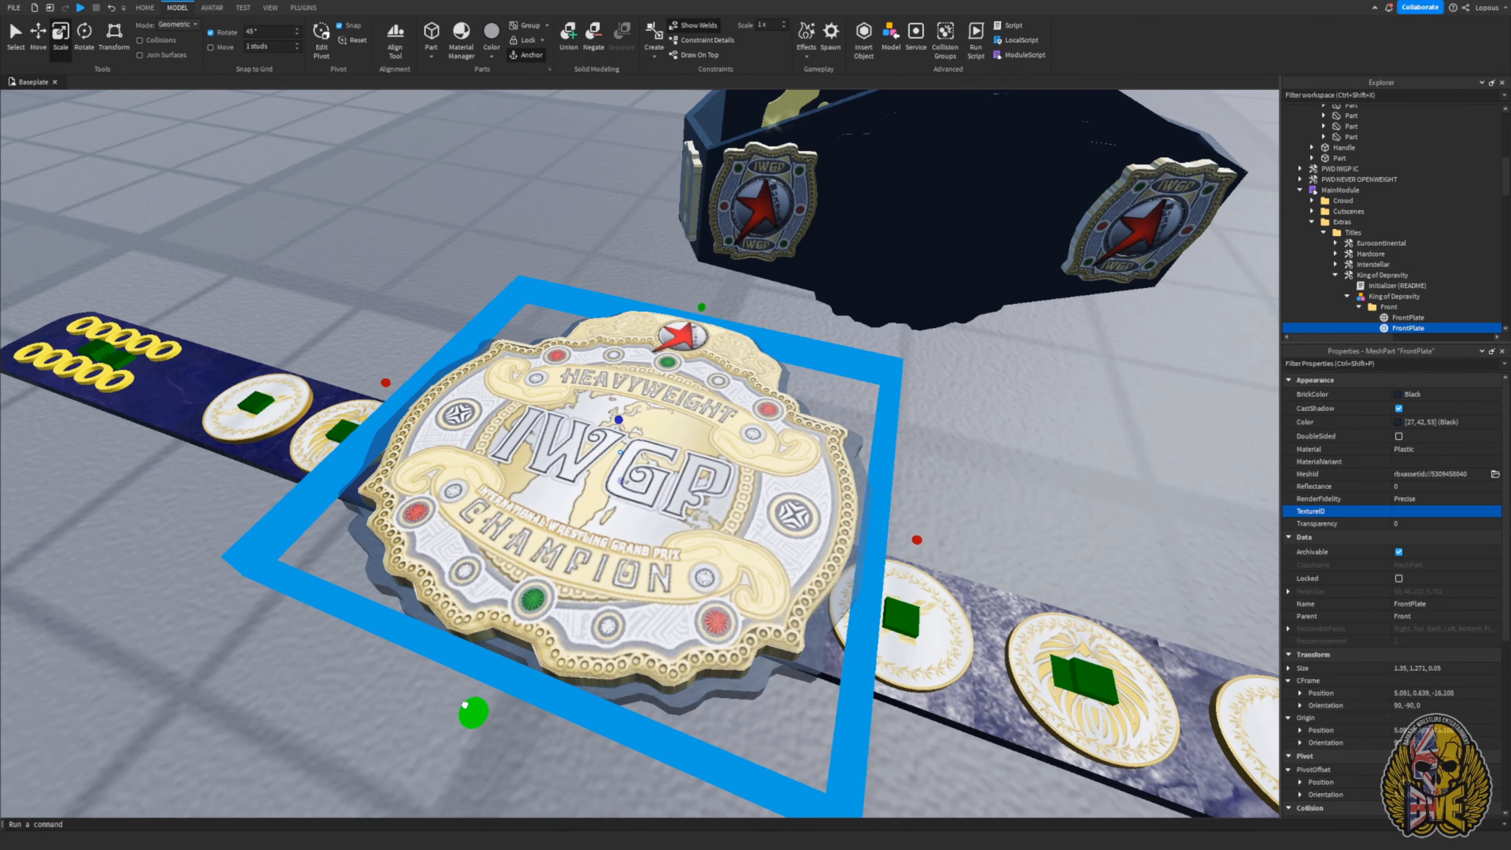
{"action": "right_click_drag", "start_coordinate": [574, 747], "coordinate": [574, 748]}
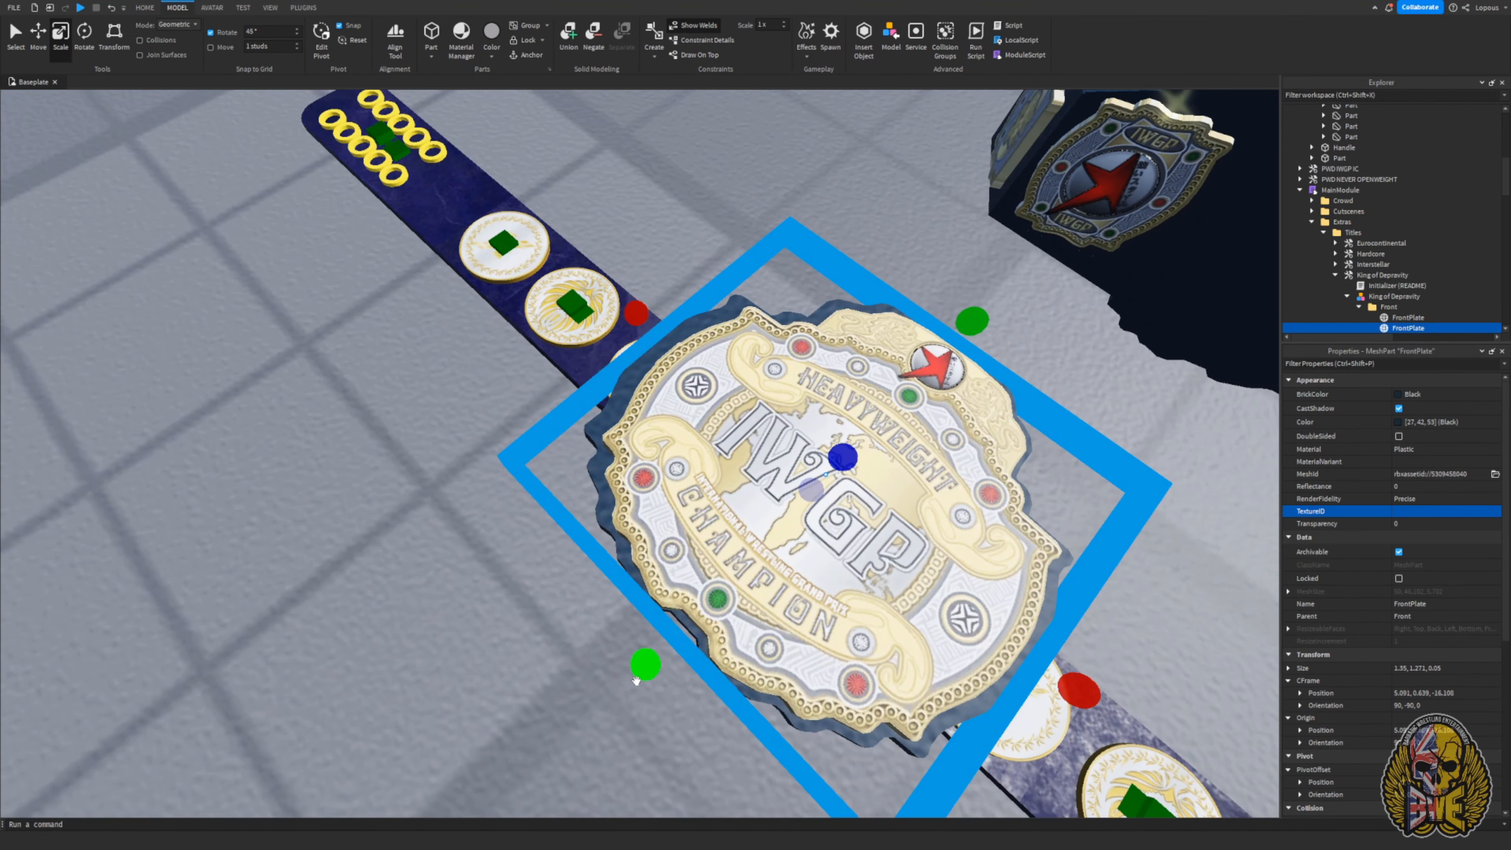
{"action": "left_click_drag", "start_coordinate": [635, 681], "coordinate": [630, 687]}
{"action": "right_click_drag", "start_coordinate": [877, 805], "coordinate": [877, 805]}
{"action": "left_click_drag", "start_coordinate": [389, 422], "coordinate": [402, 423]}
{"action": "right_click_drag", "start_coordinate": [791, 774], "coordinate": [790, 775]}
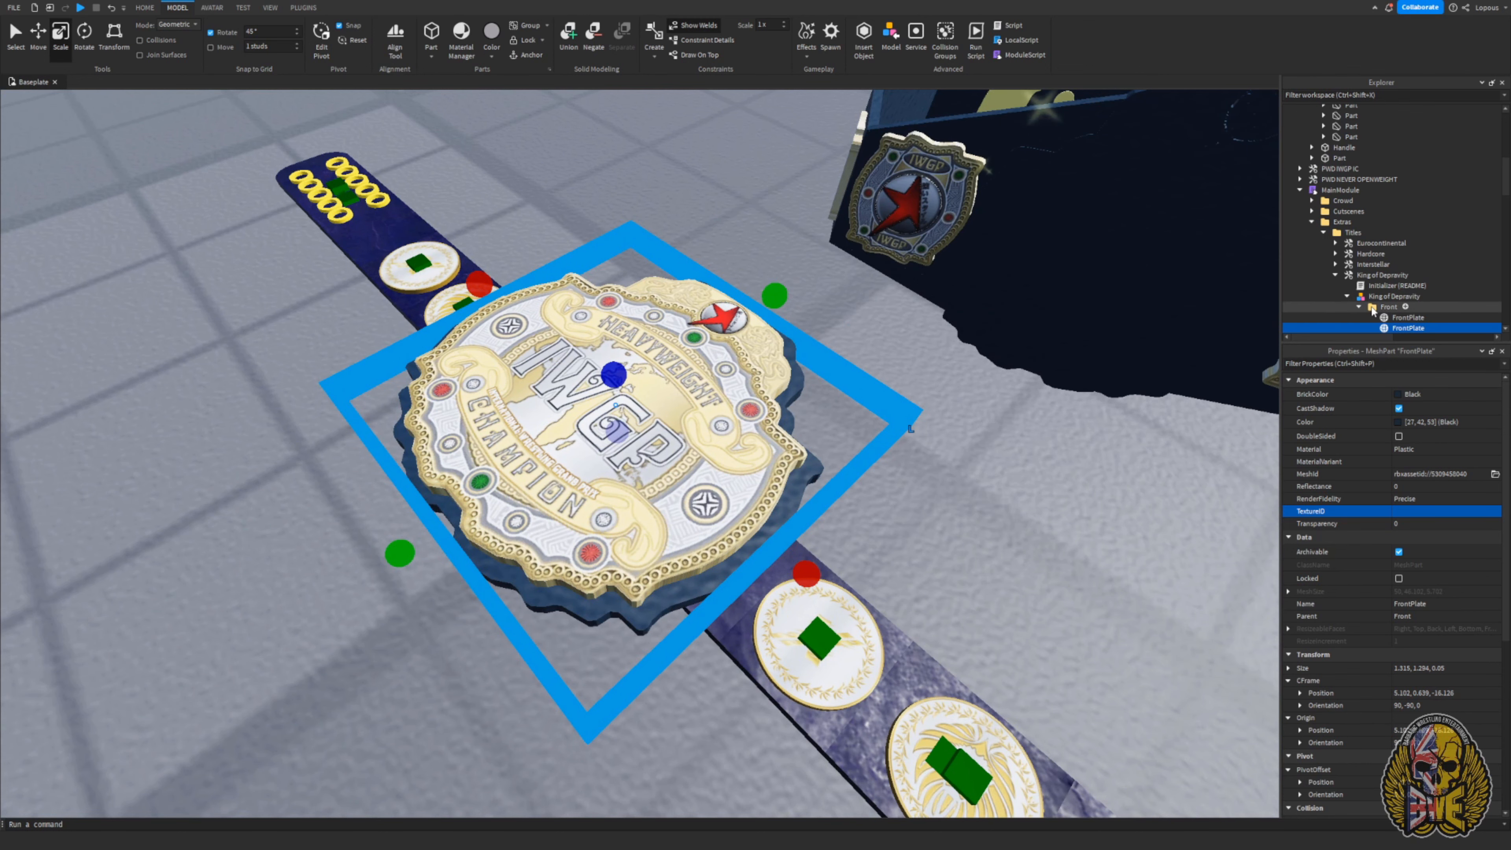
- Move the Front folder's two plates together off the strap, beside the crown centre plate
{"action": "right_click_drag", "start_coordinate": [820, 311], "coordinate": [671, 348]}
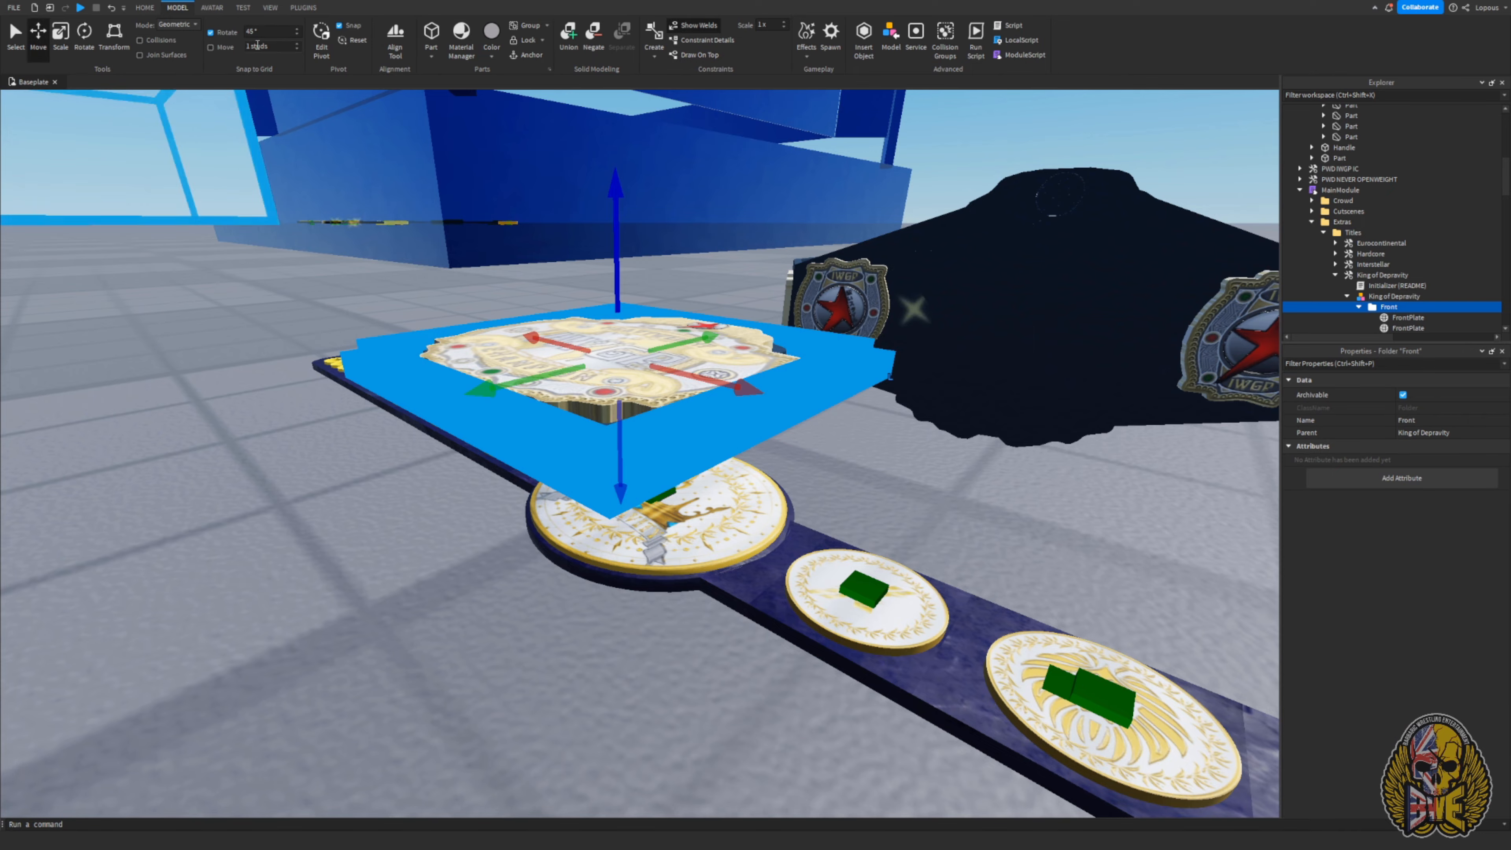
{"action": "right_click_drag", "start_coordinate": [586, 351], "coordinate": [595, 405]}
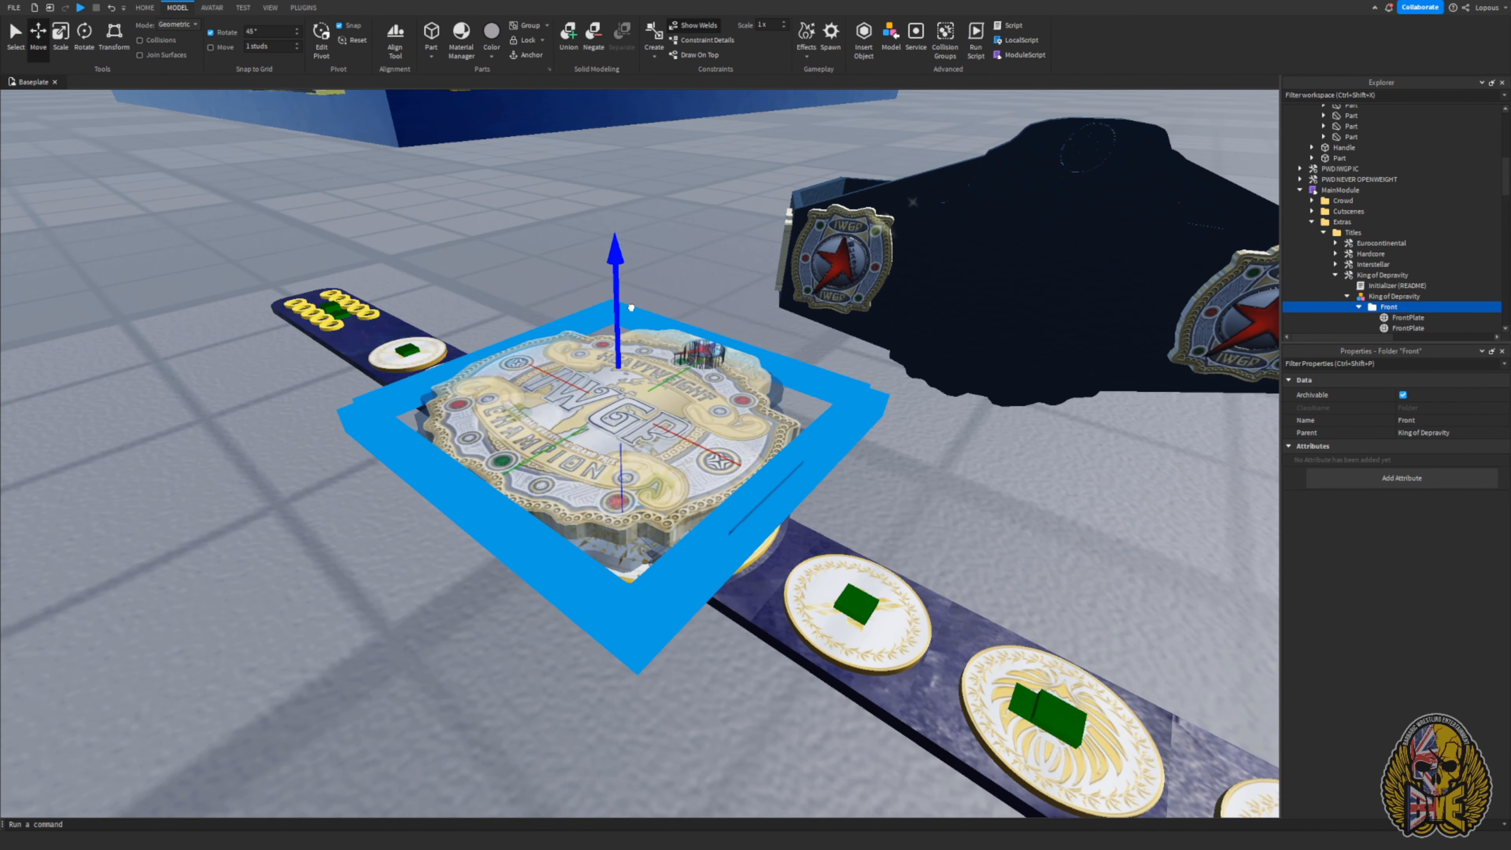
{"action": "right_click_drag", "start_coordinate": [654, 391], "coordinate": [740, 475]}
{"action": "left_click_drag", "start_coordinate": [741, 475], "coordinate": [557, 480]}
{"action": "right_click_drag", "start_coordinate": [672, 482], "coordinate": [692, 514]}
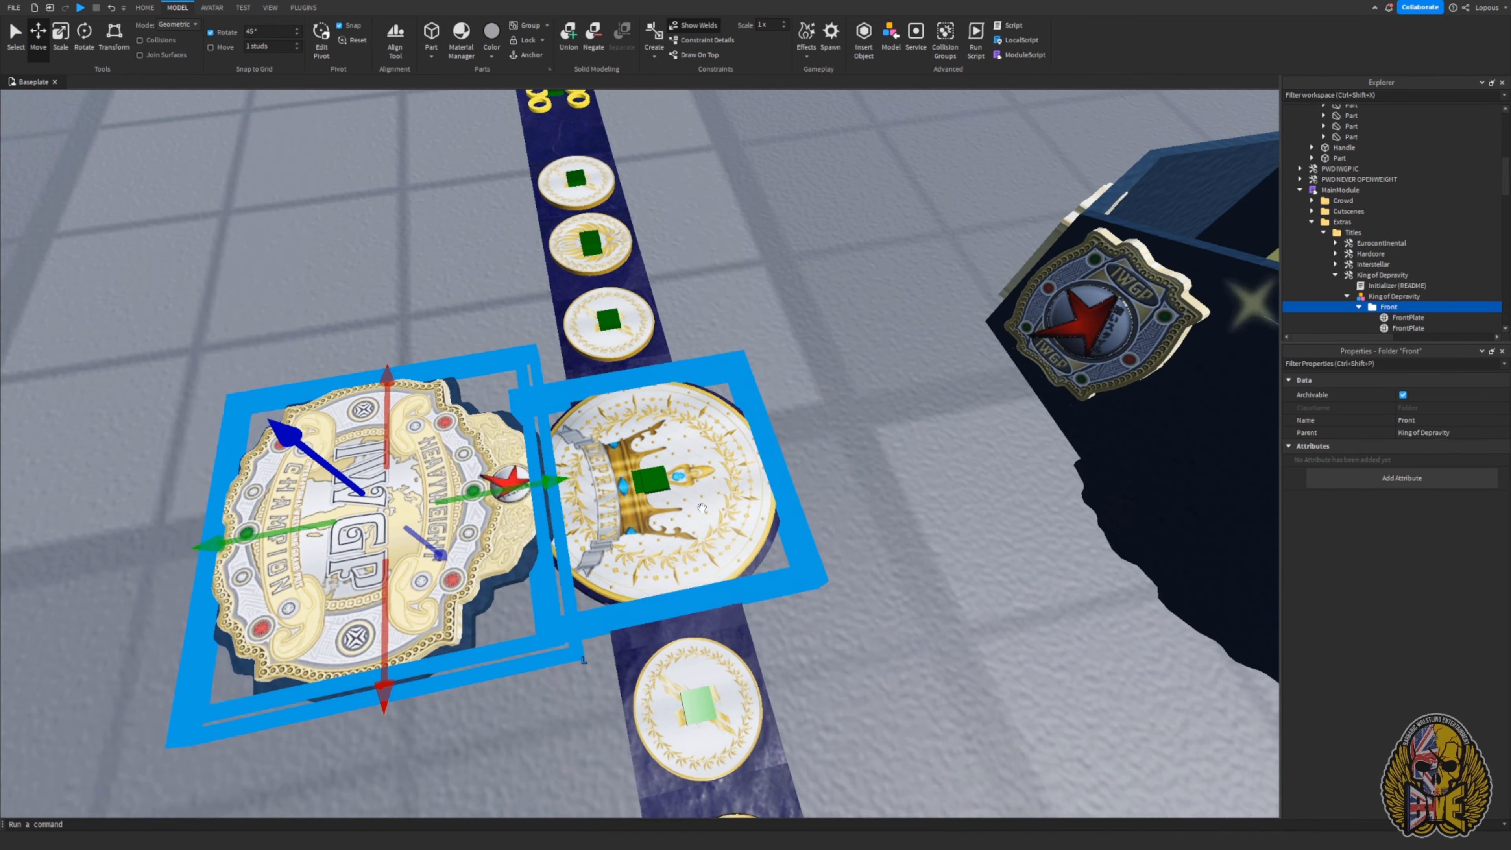
- Set Part0 of the WeldConstraint under the crown plate mesh Meshes/Undisputed_Mantle_1 to FrontPlate
{"action": "left_click", "coordinate": [711, 500]}
{"action": "right_click_drag", "start_coordinate": [826, 535], "coordinate": [815, 548]}
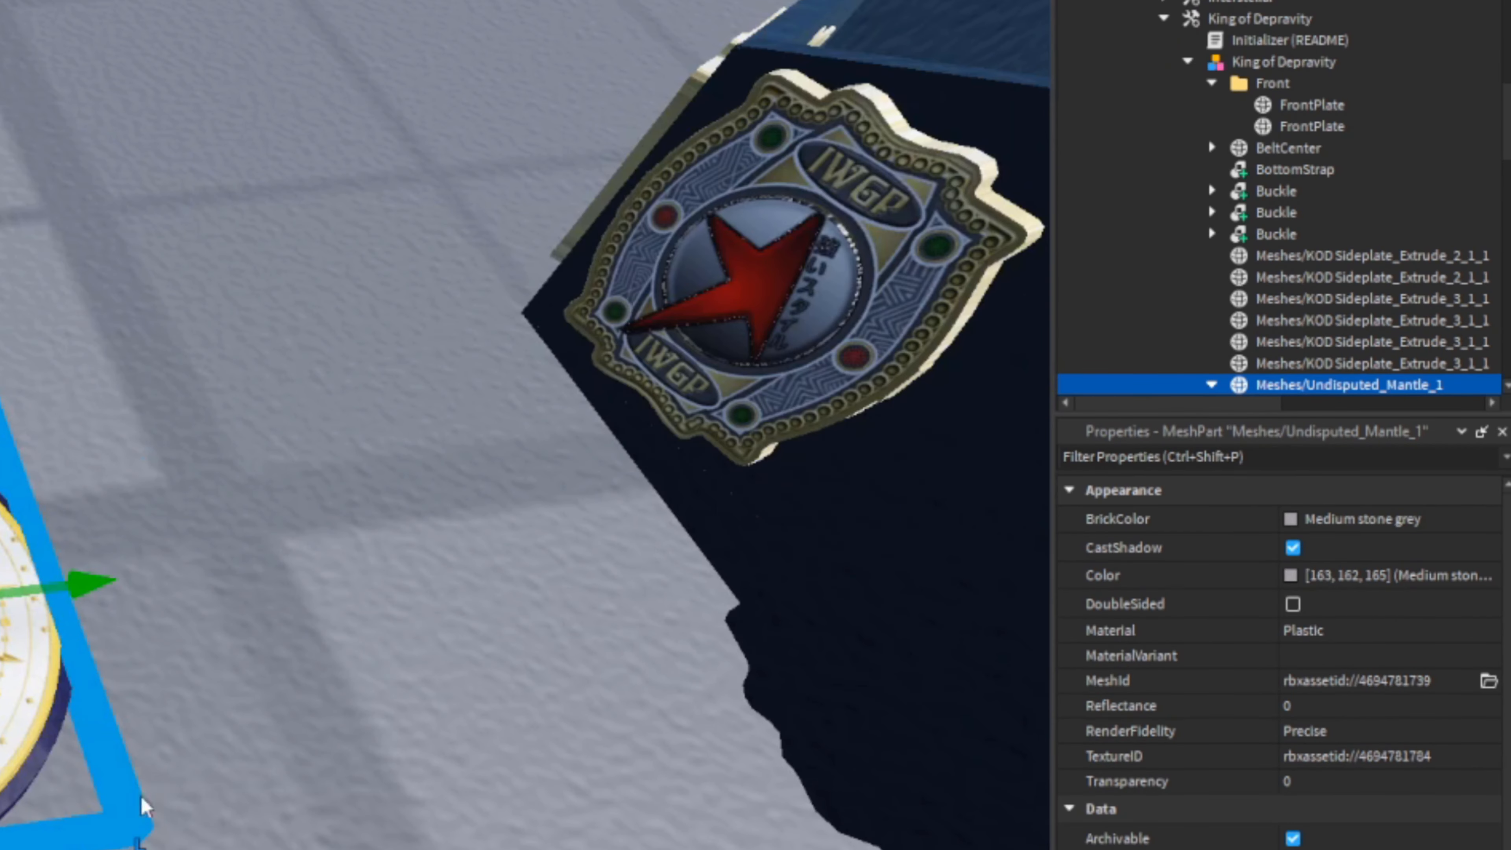
{"action": "scroll", "coordinate": [1279, 327], "scroll_direction": "down", "scroll_amount": 3}
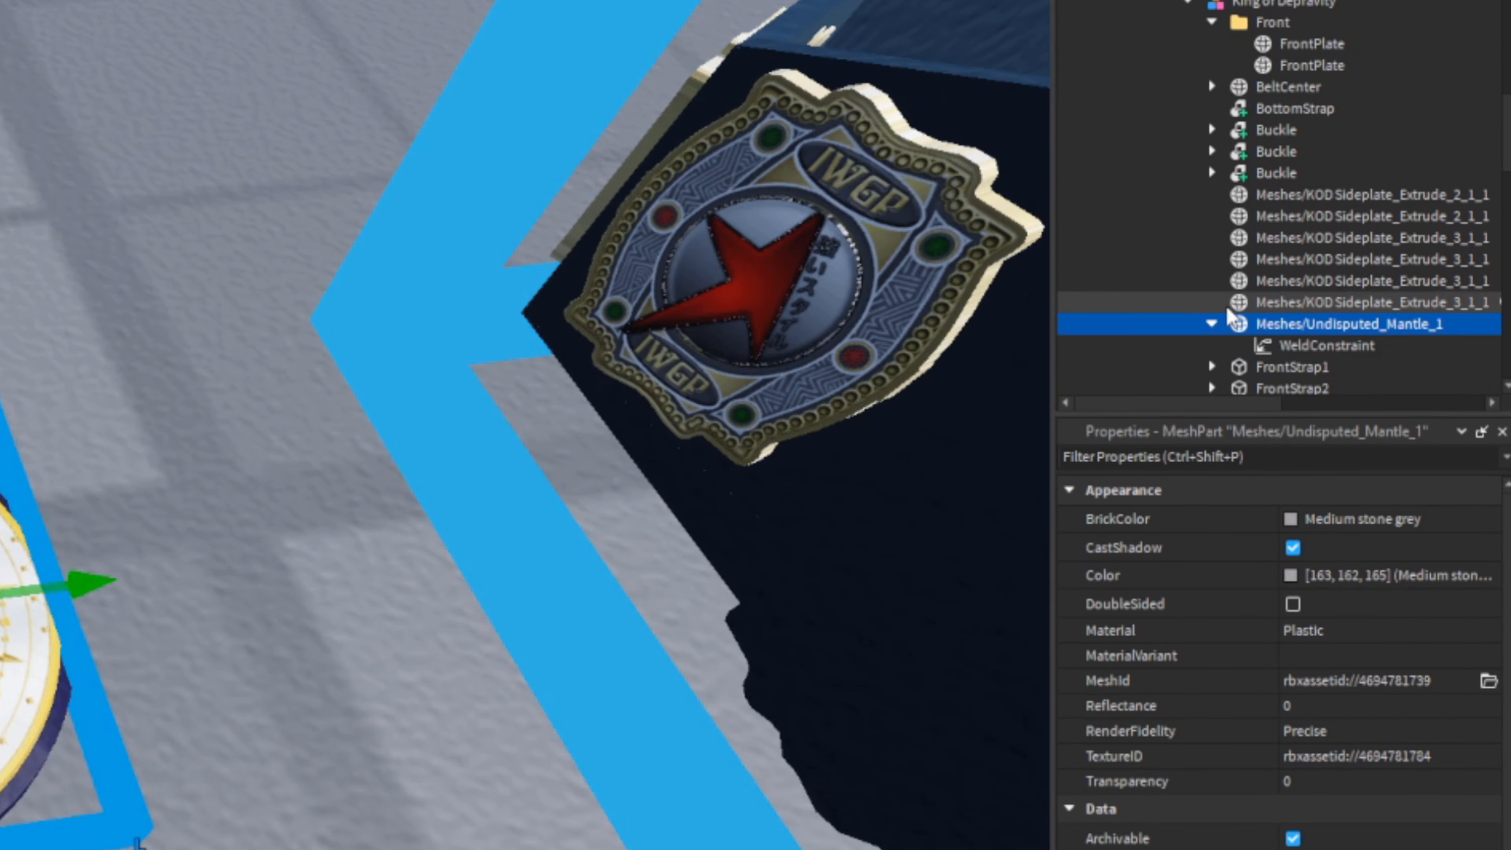
{"action": "left_click", "coordinate": [1299, 347]}
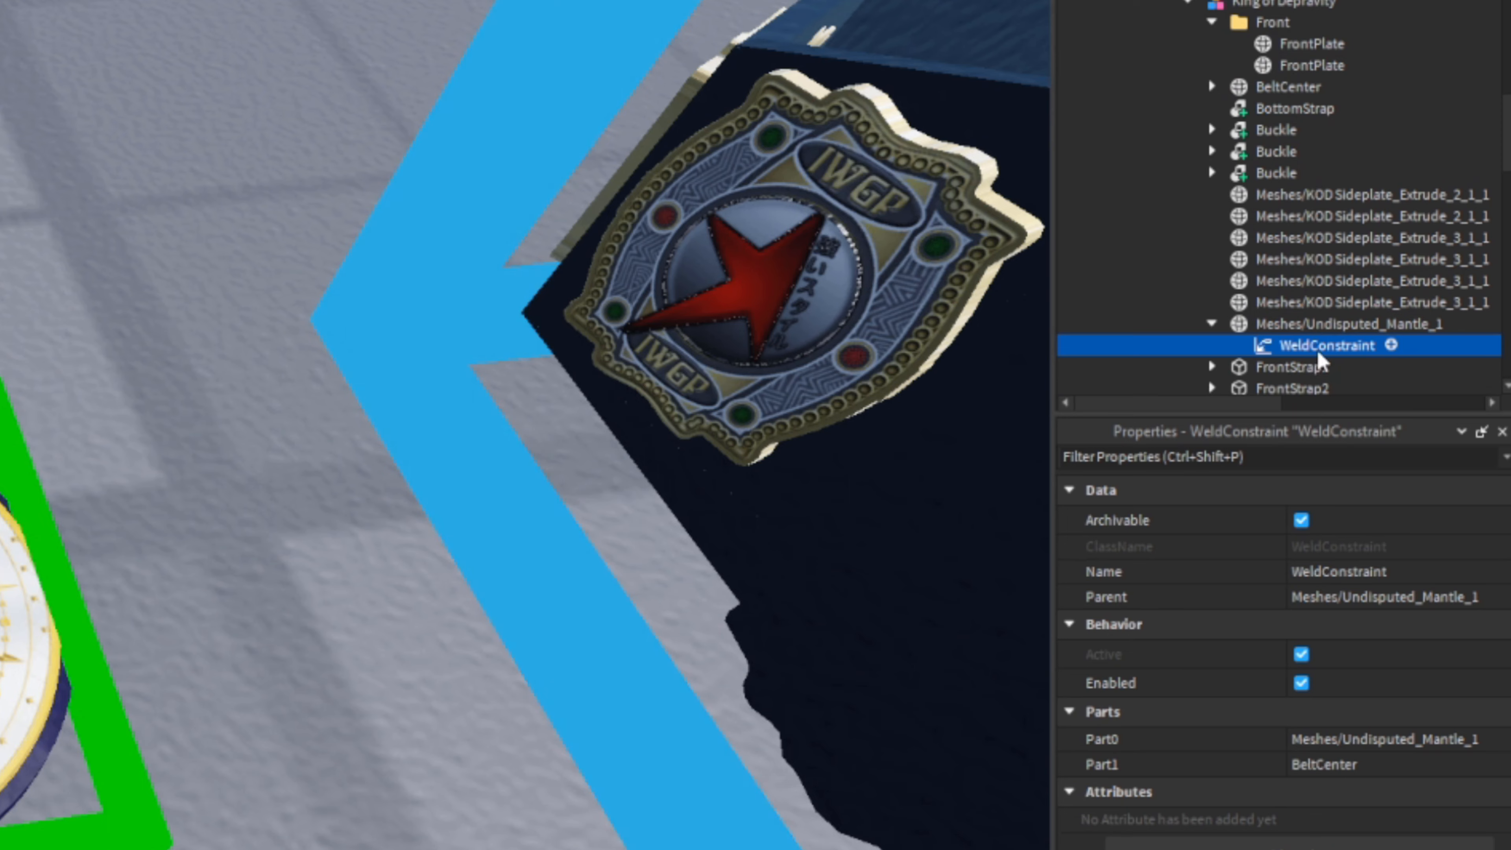
{"action": "left_click_drag", "start_coordinate": [1337, 415], "coordinate": [1288, 821]}
{"action": "scroll", "coordinate": [1328, 245], "scroll_direction": "up", "scroll_amount": 1}
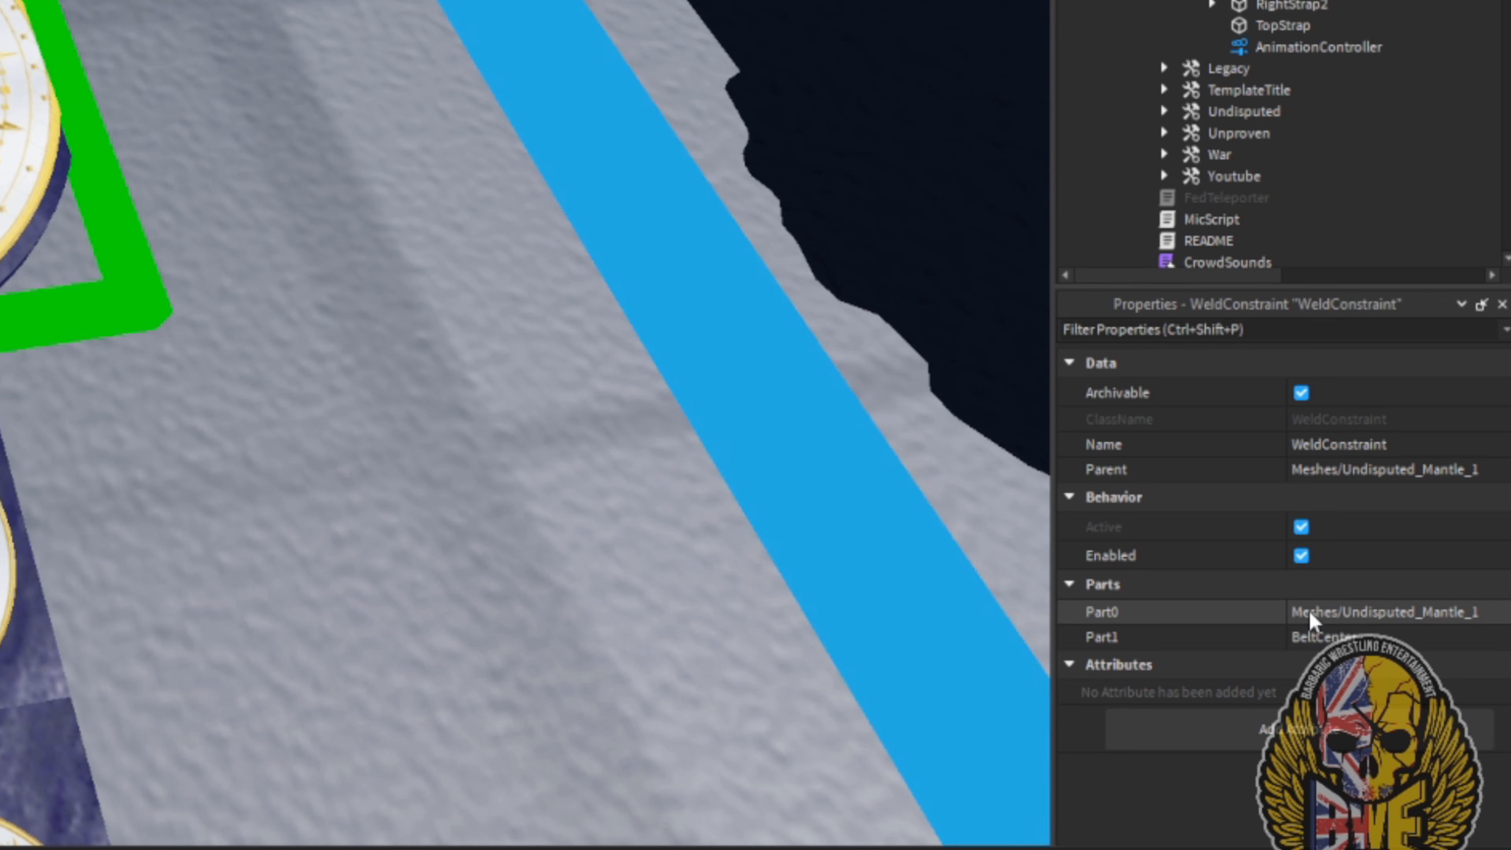
{"action": "left_click", "coordinate": [1308, 608]}
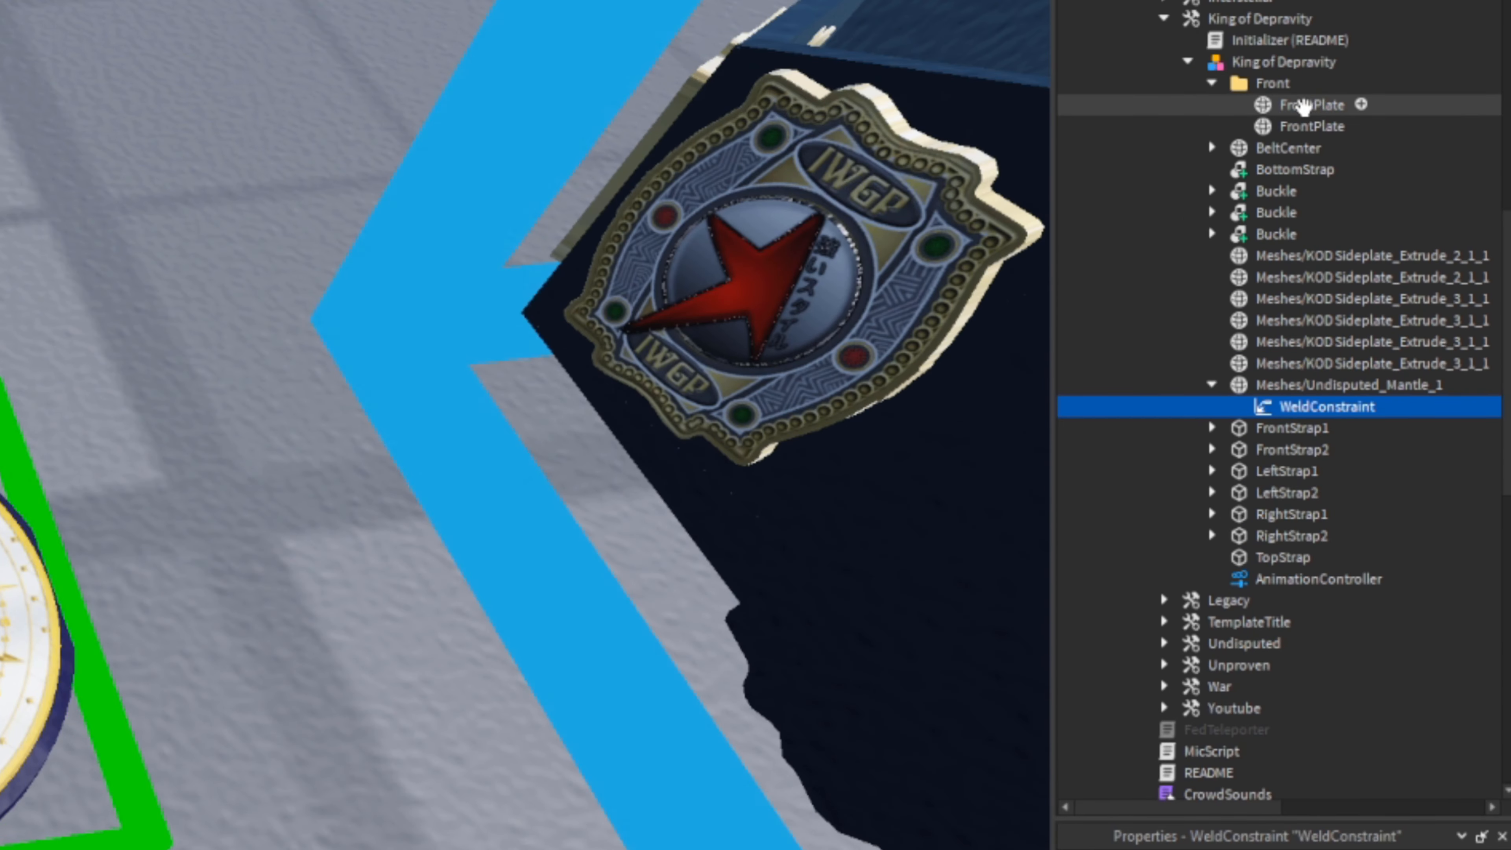
{"action": "right_click_drag", "start_coordinate": [722, 382], "coordinate": [854, 368]}
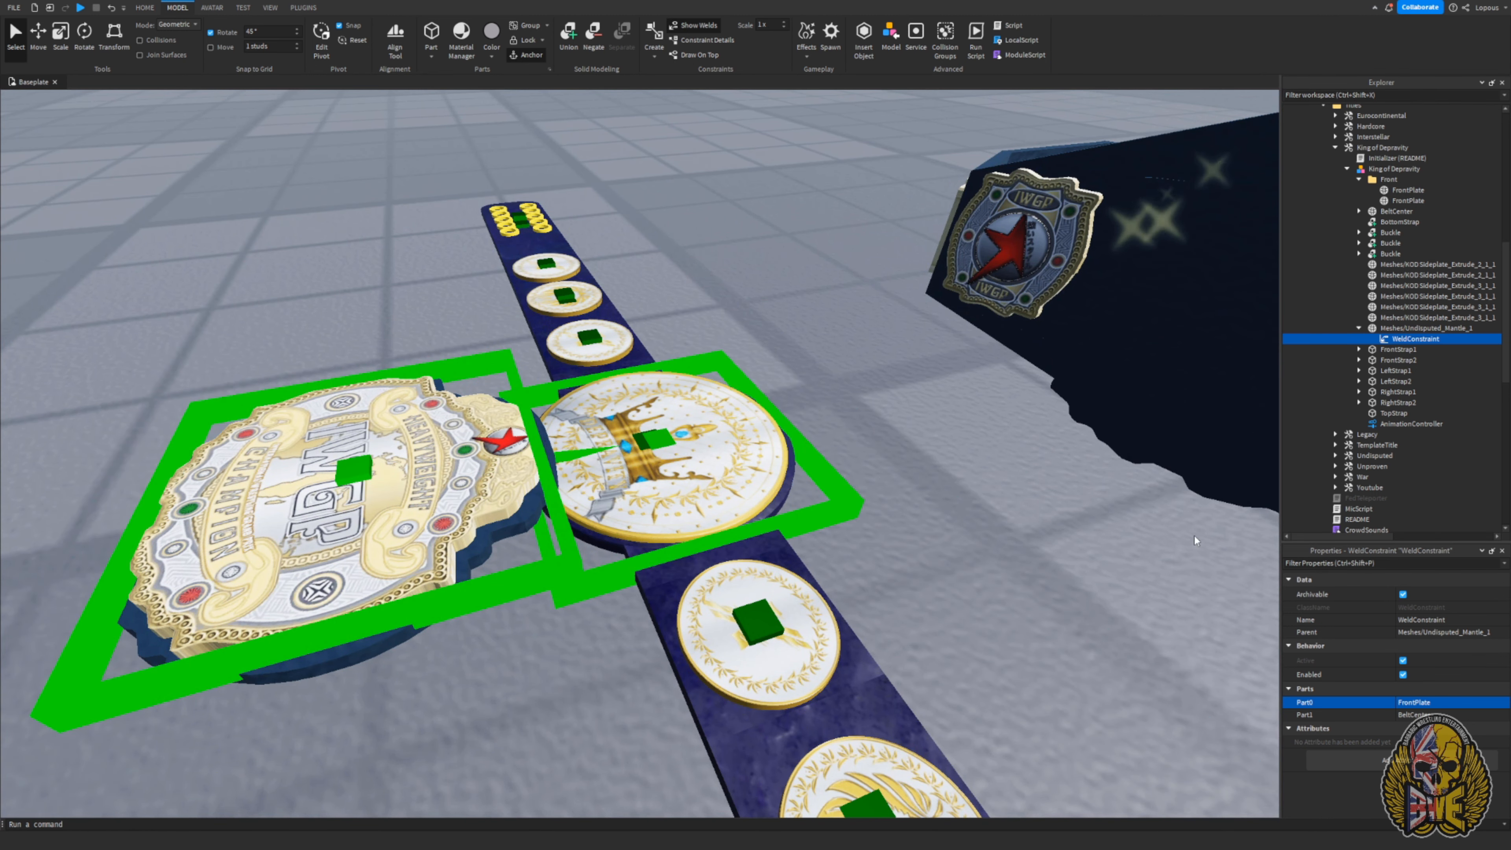
- Reparent the WeldConstraint from the crown plate mesh Meshes/Undisputed_Mantle_1 to the untextured backing FrontPlate in the Front folder
{"action": "right_click_drag", "start_coordinate": [767, 468], "coordinate": [767, 468]}
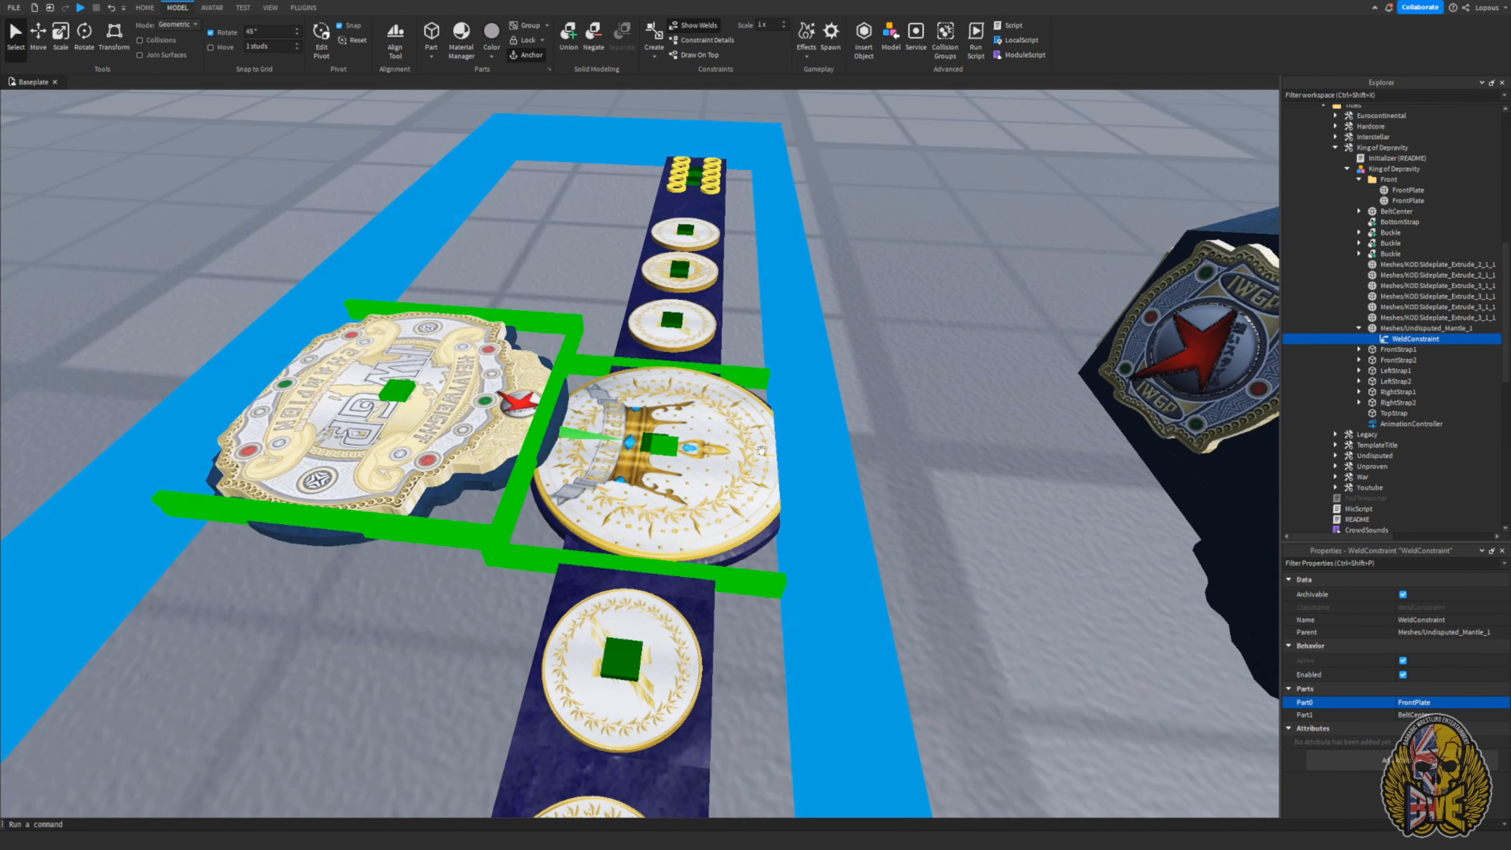
{"action": "left_click", "coordinate": [754, 465]}
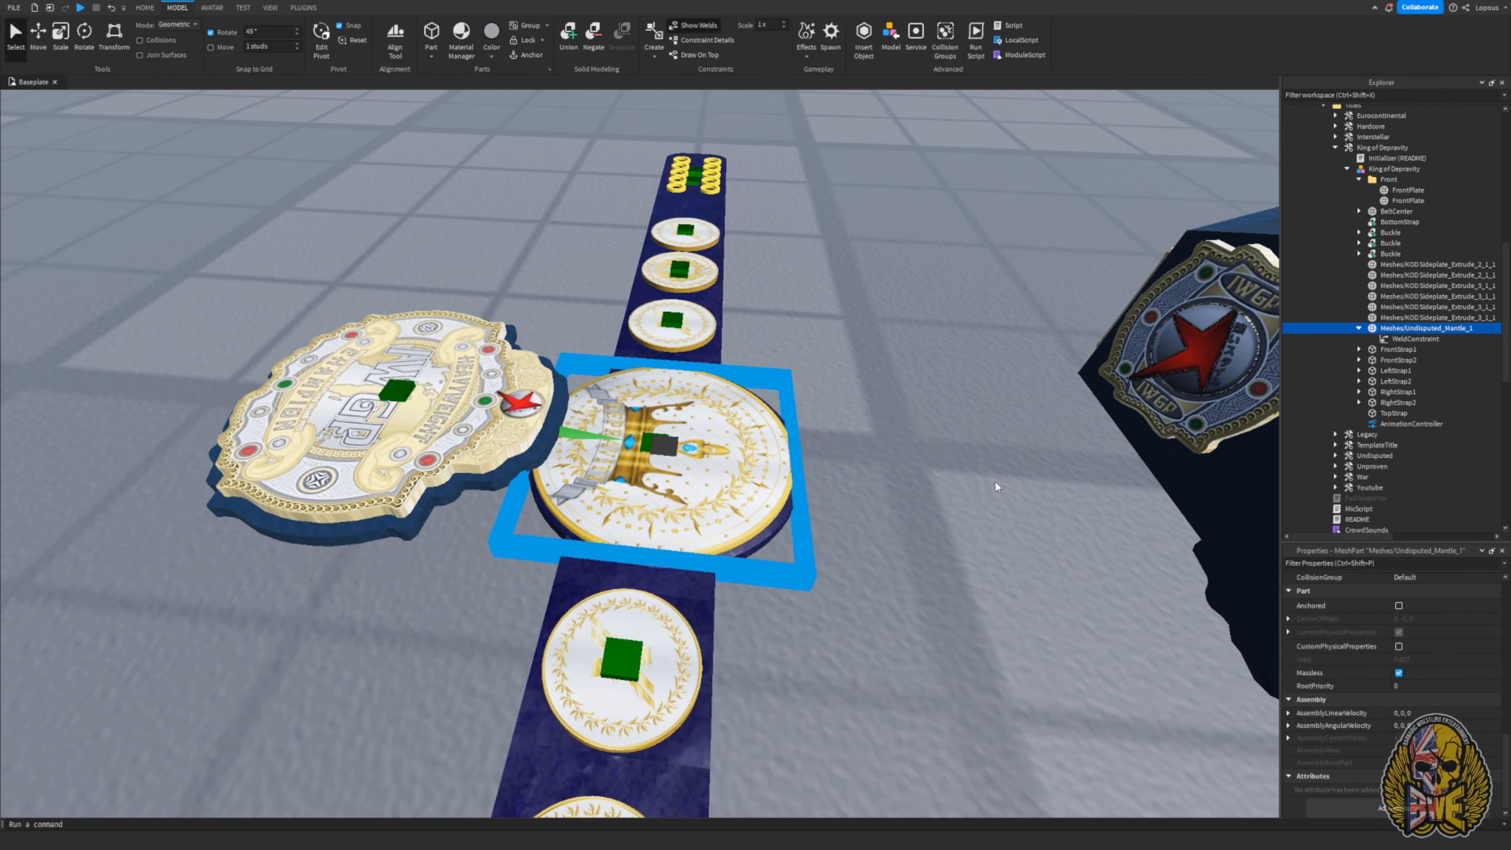
{"action": "left_click", "coordinate": [1415, 338]}
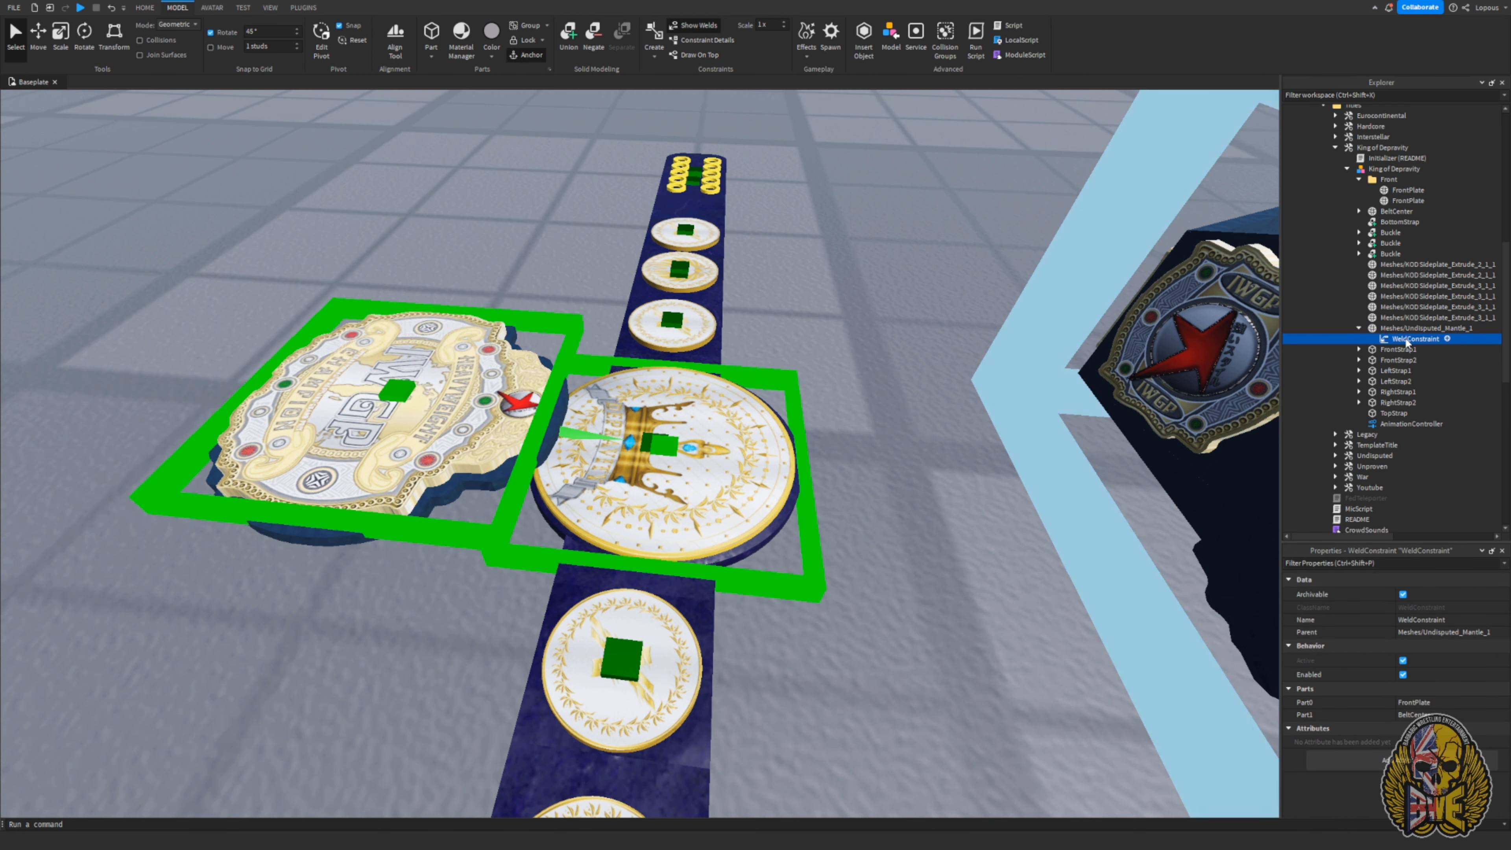
{"action": "scroll", "coordinate": [1420, 425], "scroll_direction": "up", "scroll_amount": 1}
{"action": "left_click_drag", "start_coordinate": [1423, 421], "coordinate": [1432, 285]}
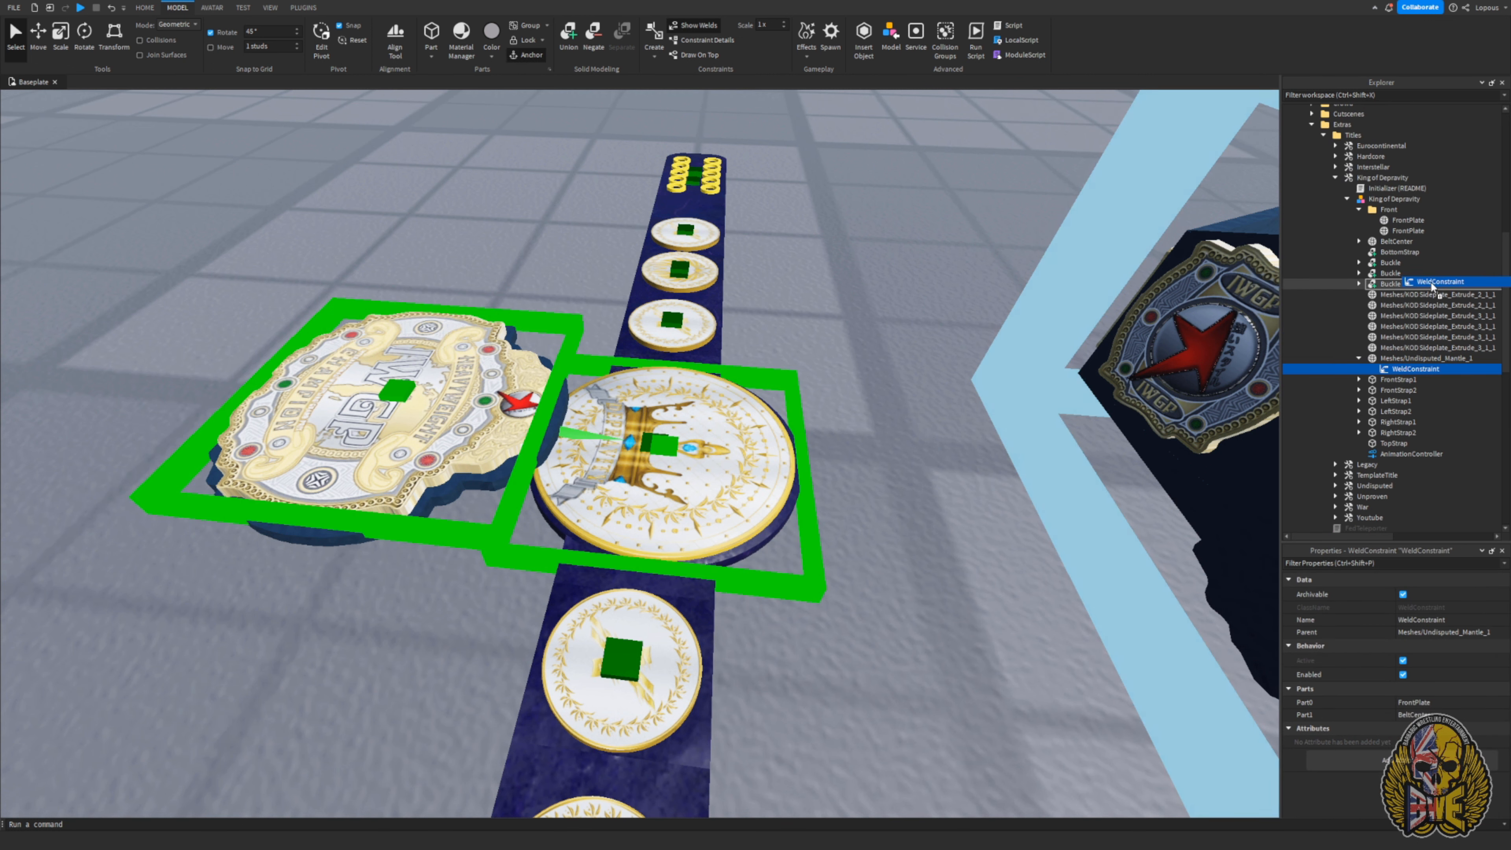
{"action": "left_click_drag", "start_coordinate": [1407, 234], "coordinate": [1402, 237]}
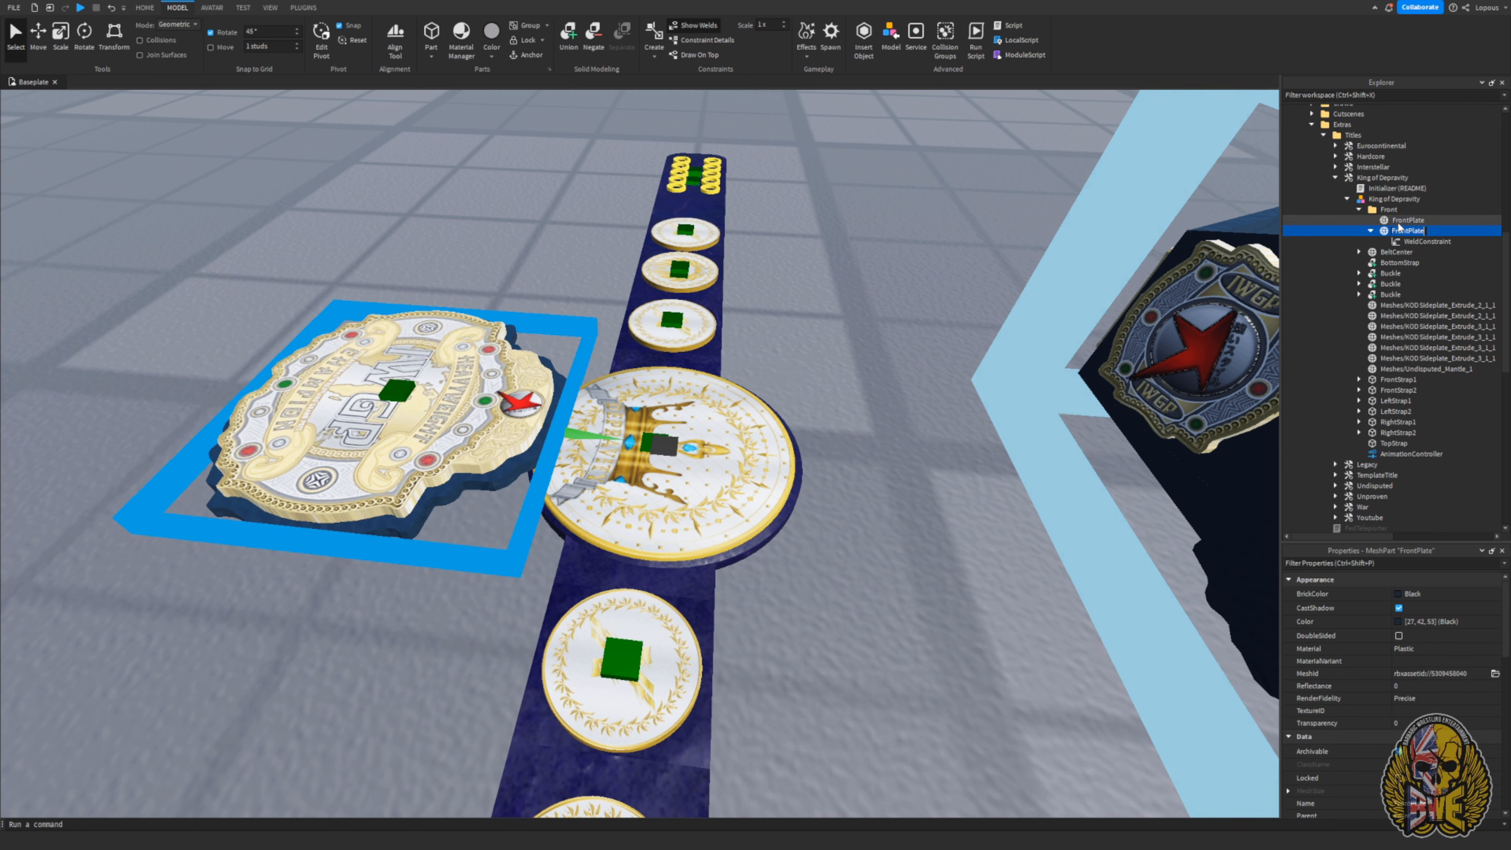
{"action": "left_click", "coordinate": [1398, 221]}
{"action": "left_click", "coordinate": [1394, 230]}
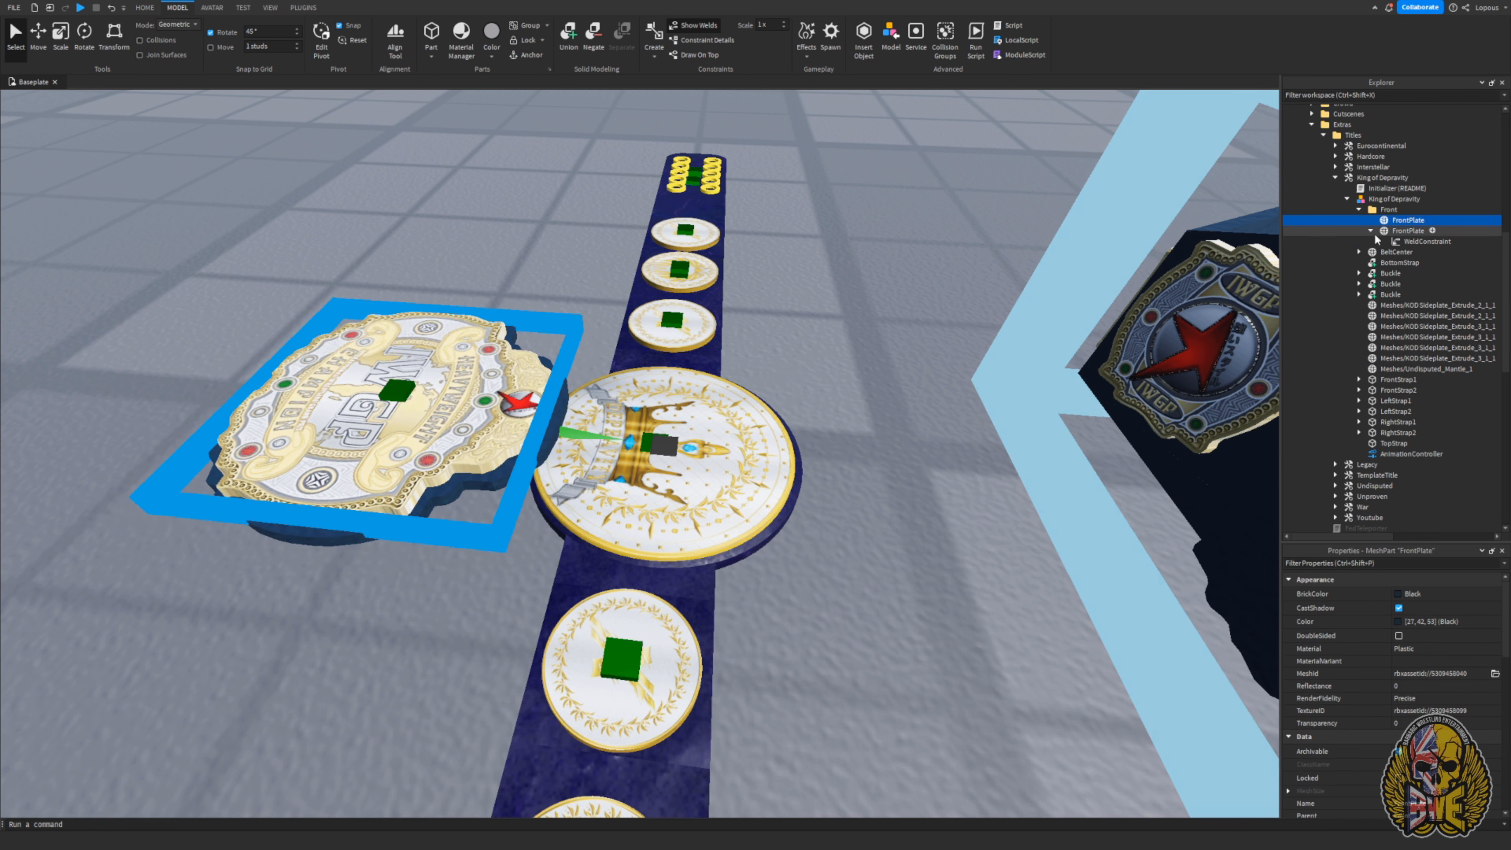
{"action": "left_click", "coordinate": [1425, 241]}
{"action": "right_click_drag", "start_coordinate": [800, 545], "coordinate": [804, 541]}
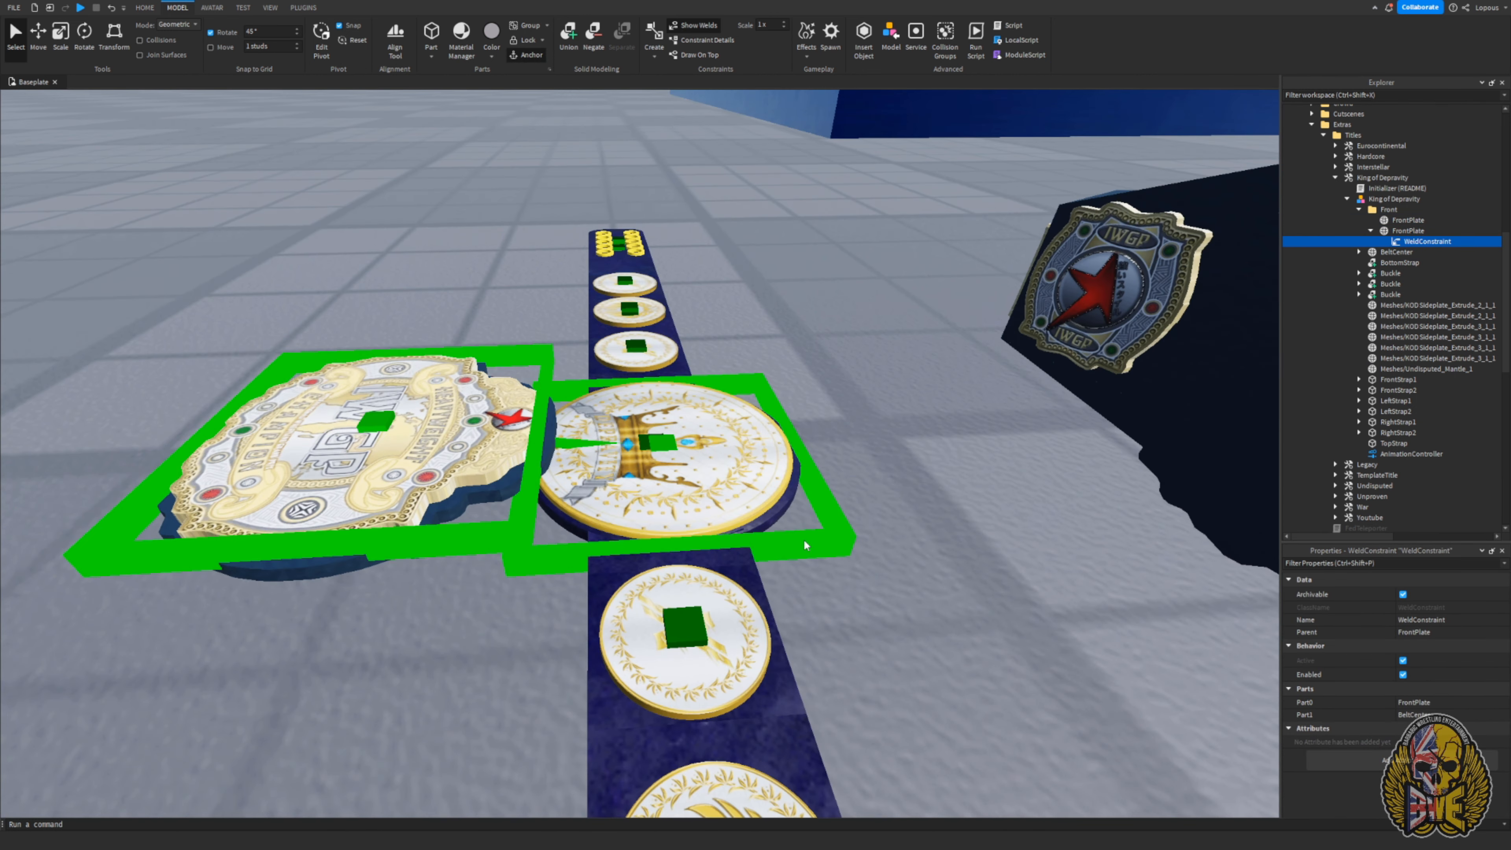
- Examine the crown centre plate from above and the BeltCenter part behind it on the belt's underside
{"action": "left_click", "coordinate": [765, 510]}
{"action": "right_click_drag", "start_coordinate": [920, 404], "coordinate": [922, 404]}
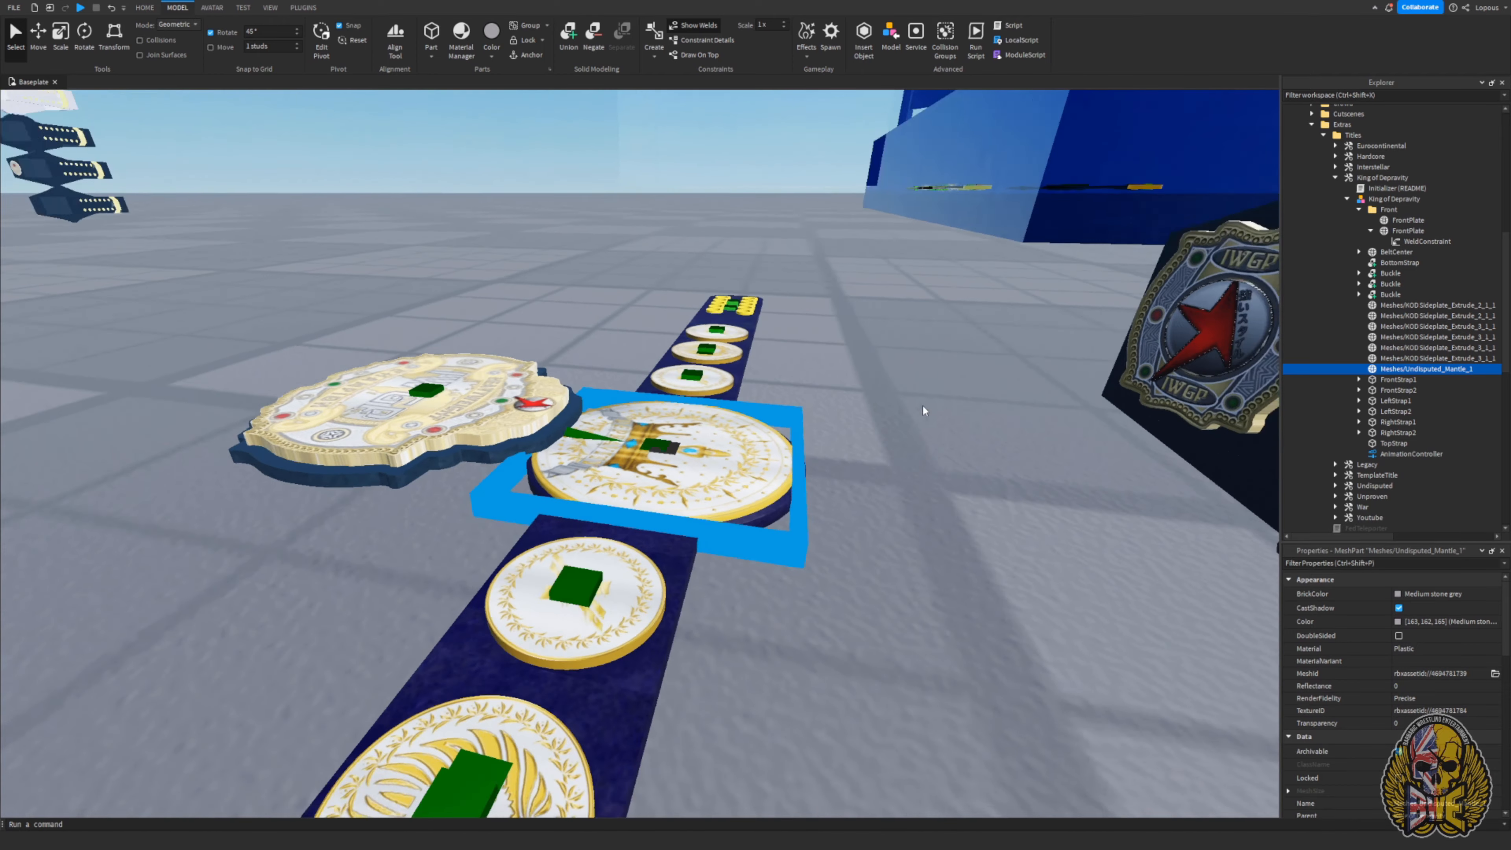
{"action": "right_click_drag", "start_coordinate": [884, 451], "coordinate": [876, 457]}
{"action": "right_click_drag", "start_coordinate": [664, 488], "coordinate": [665, 488]}
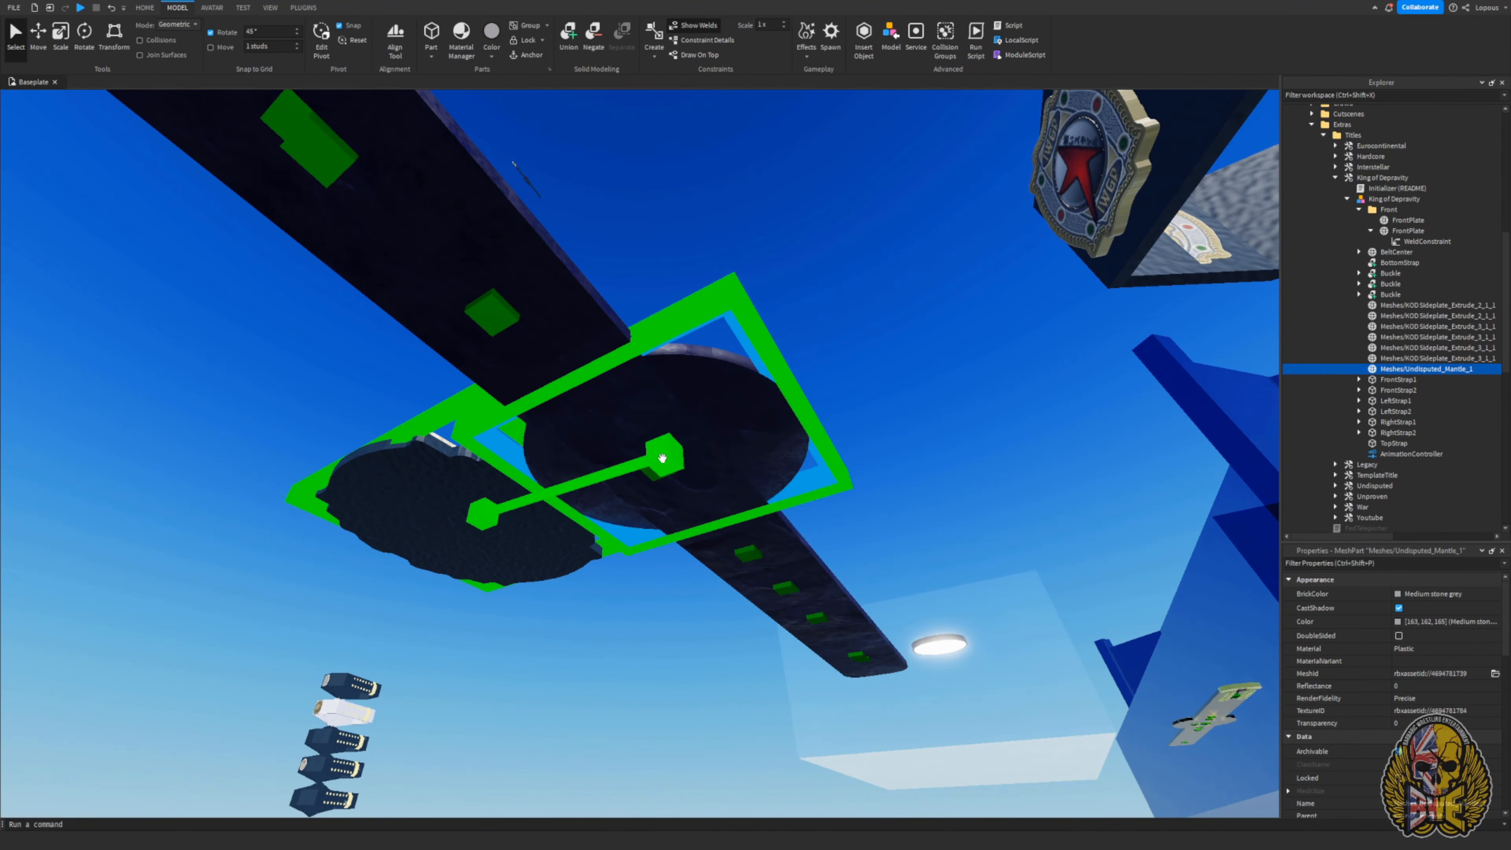
{"action": "left_click", "coordinate": [662, 459]}
{"action": "right_click_drag", "start_coordinate": [942, 489], "coordinate": [943, 490]}
{"action": "right_click_drag", "start_coordinate": [850, 481], "coordinate": [850, 481]}
{"action": "left_click", "coordinate": [859, 498]}
{"action": "right_click_drag", "start_coordinate": [824, 377], "coordinate": [821, 369]}
{"action": "right_click_drag", "start_coordinate": [892, 420], "coordinate": [891, 420]}
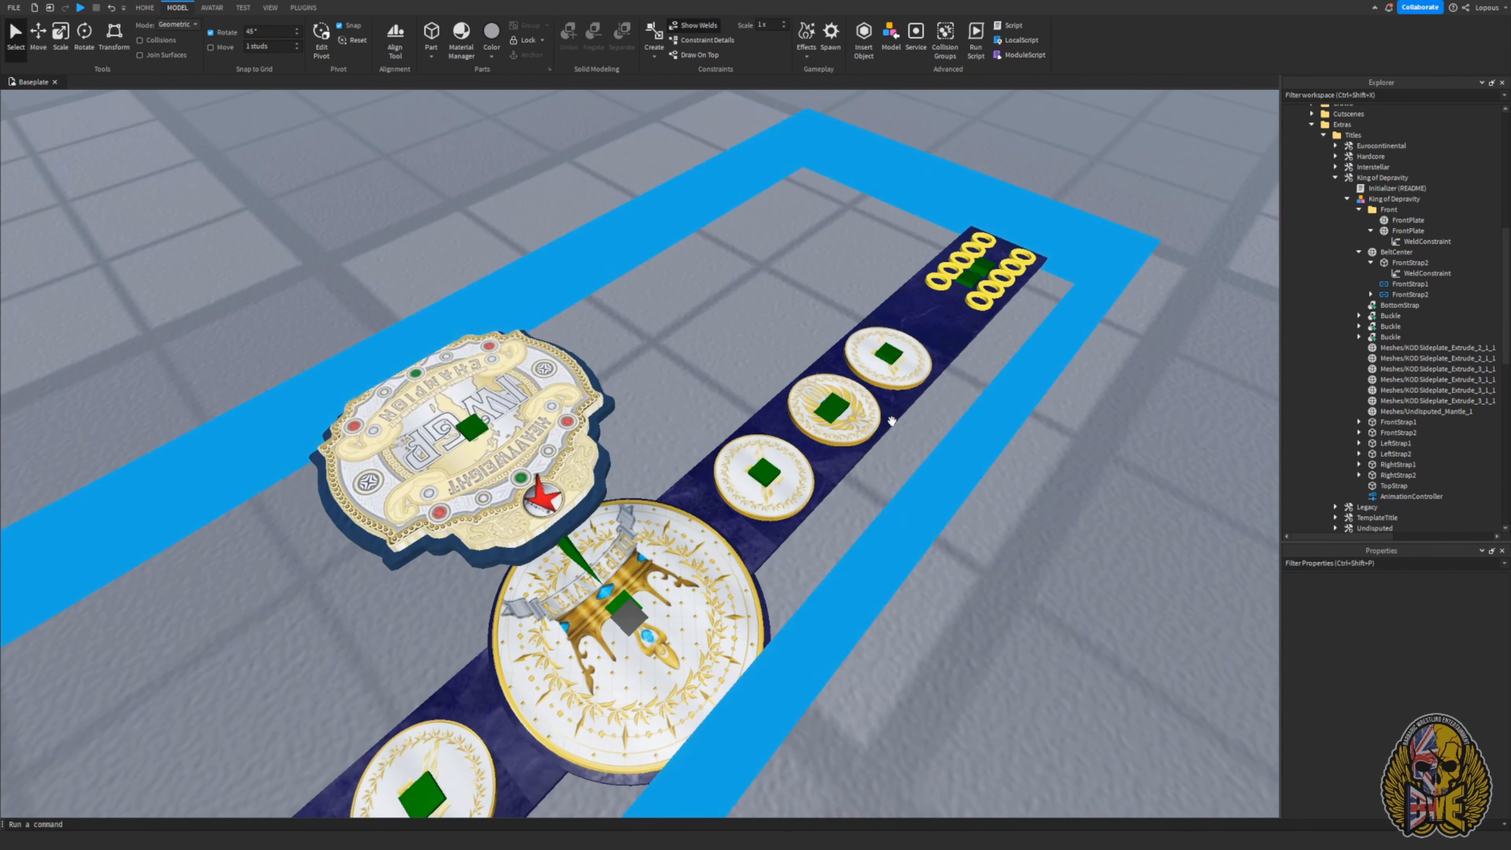
{"action": "right_click_drag", "start_coordinate": [820, 544], "coordinate": [820, 544]}
{"action": "left_click", "coordinate": [786, 297]}
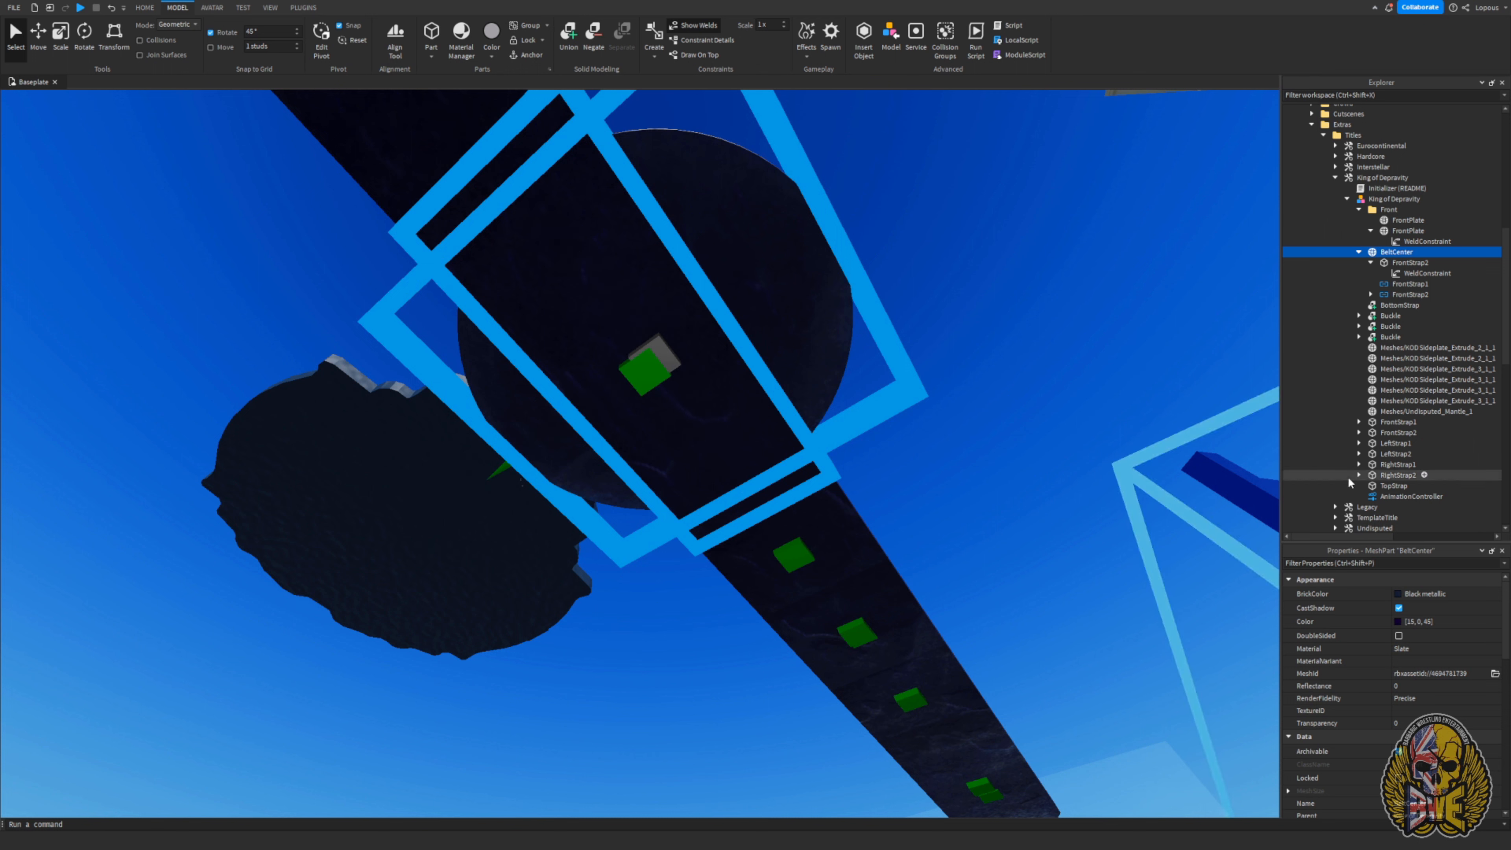
{"action": "middle_click_drag", "start_coordinate": [1241, 236], "coordinate": [1106, 266]}
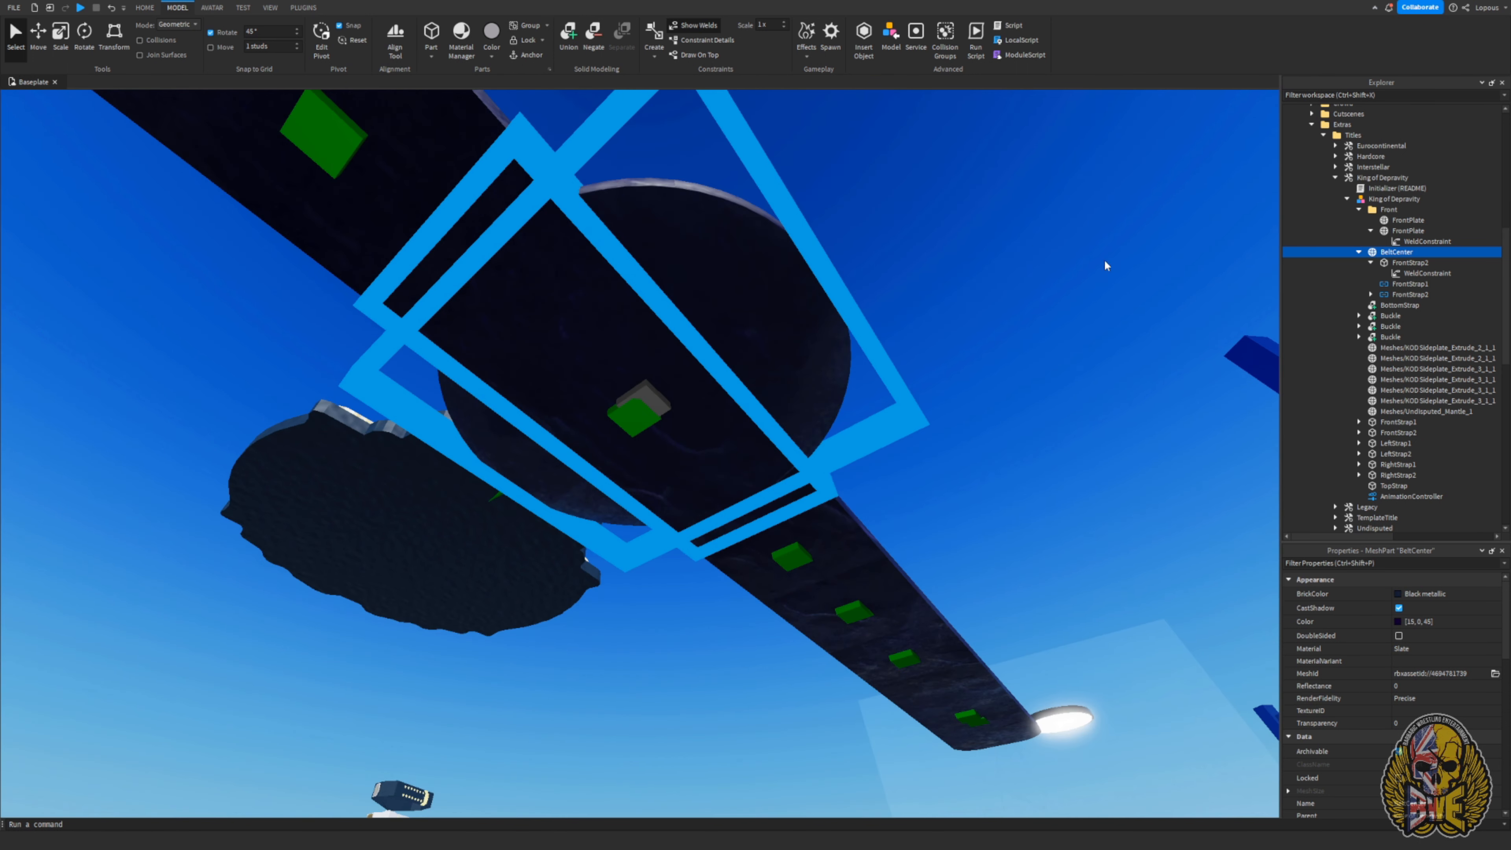
- Examine BeltCenter's children: the FrontStrap2 part with its WeldConstraint and the FrontStrap1 and FrontStrap2 joints
{"action": "left_click", "coordinate": [1390, 264]}
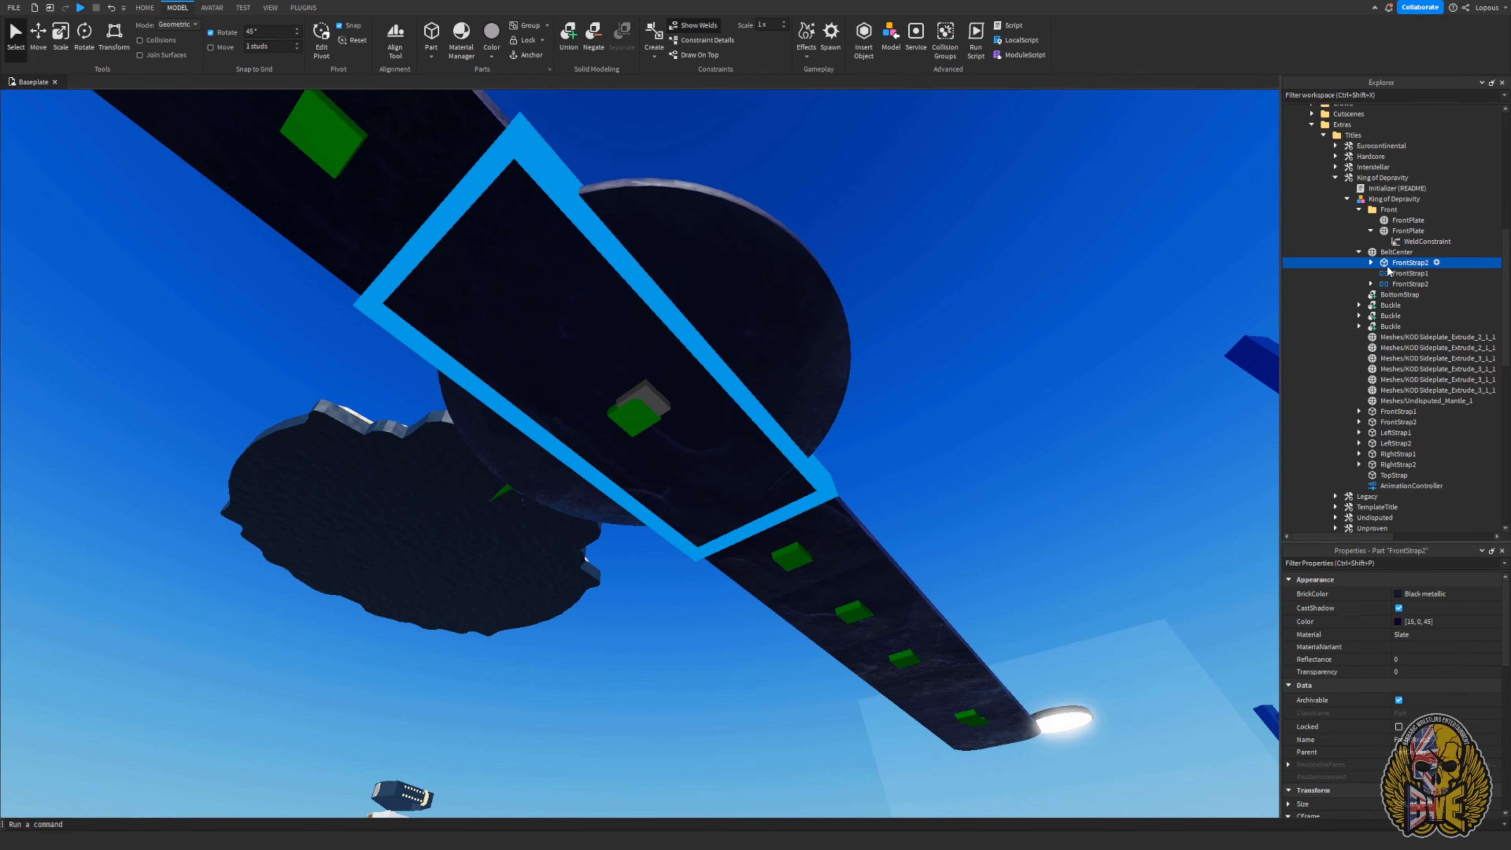
{"action": "right_click_drag", "start_coordinate": [1151, 253], "coordinate": [1145, 335]}
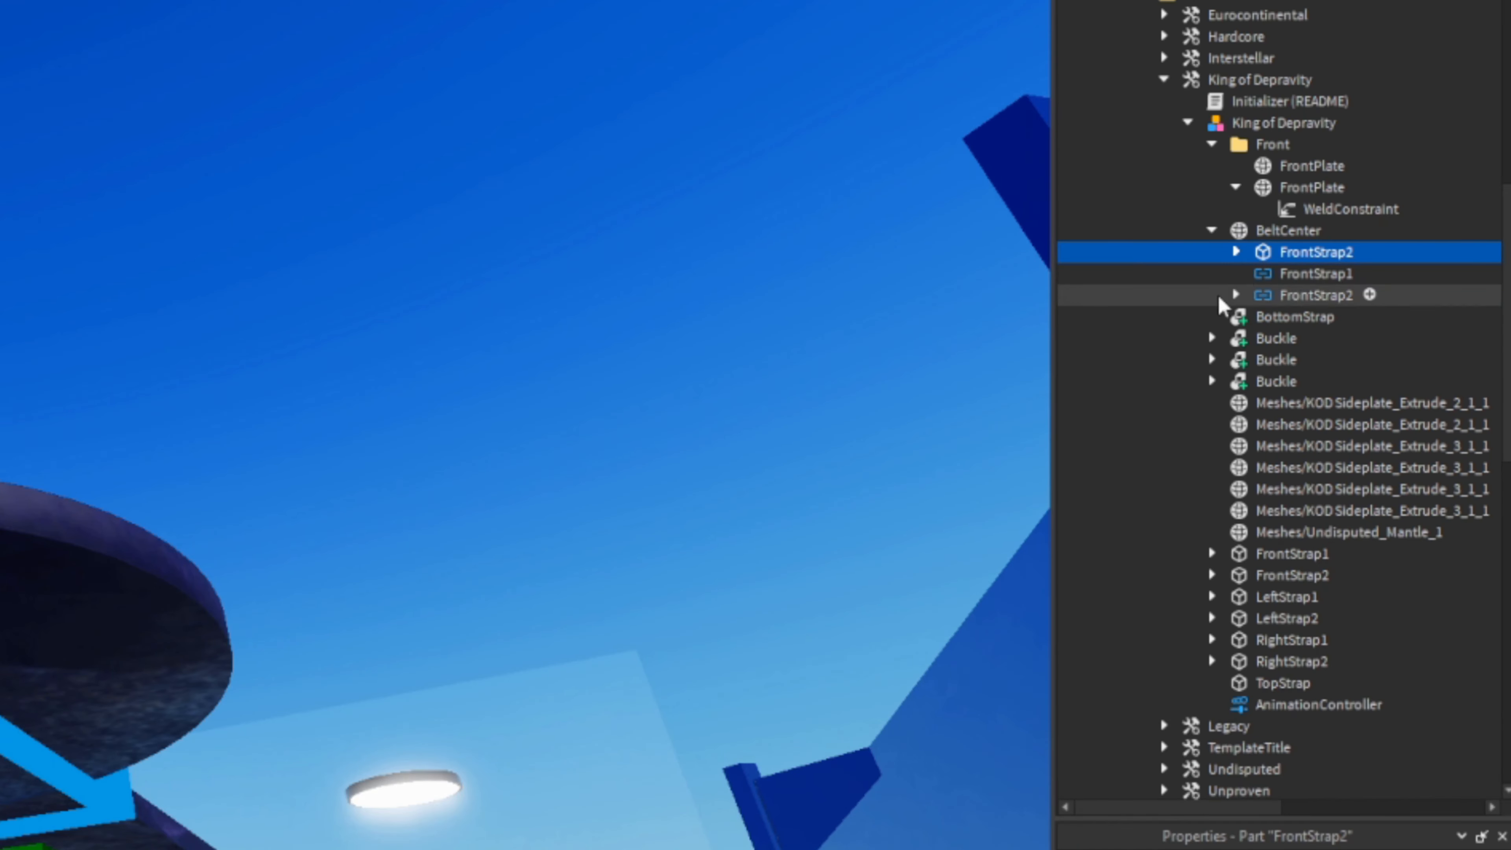
{"action": "right_click_drag", "start_coordinate": [474, 468], "coordinate": [475, 469]}
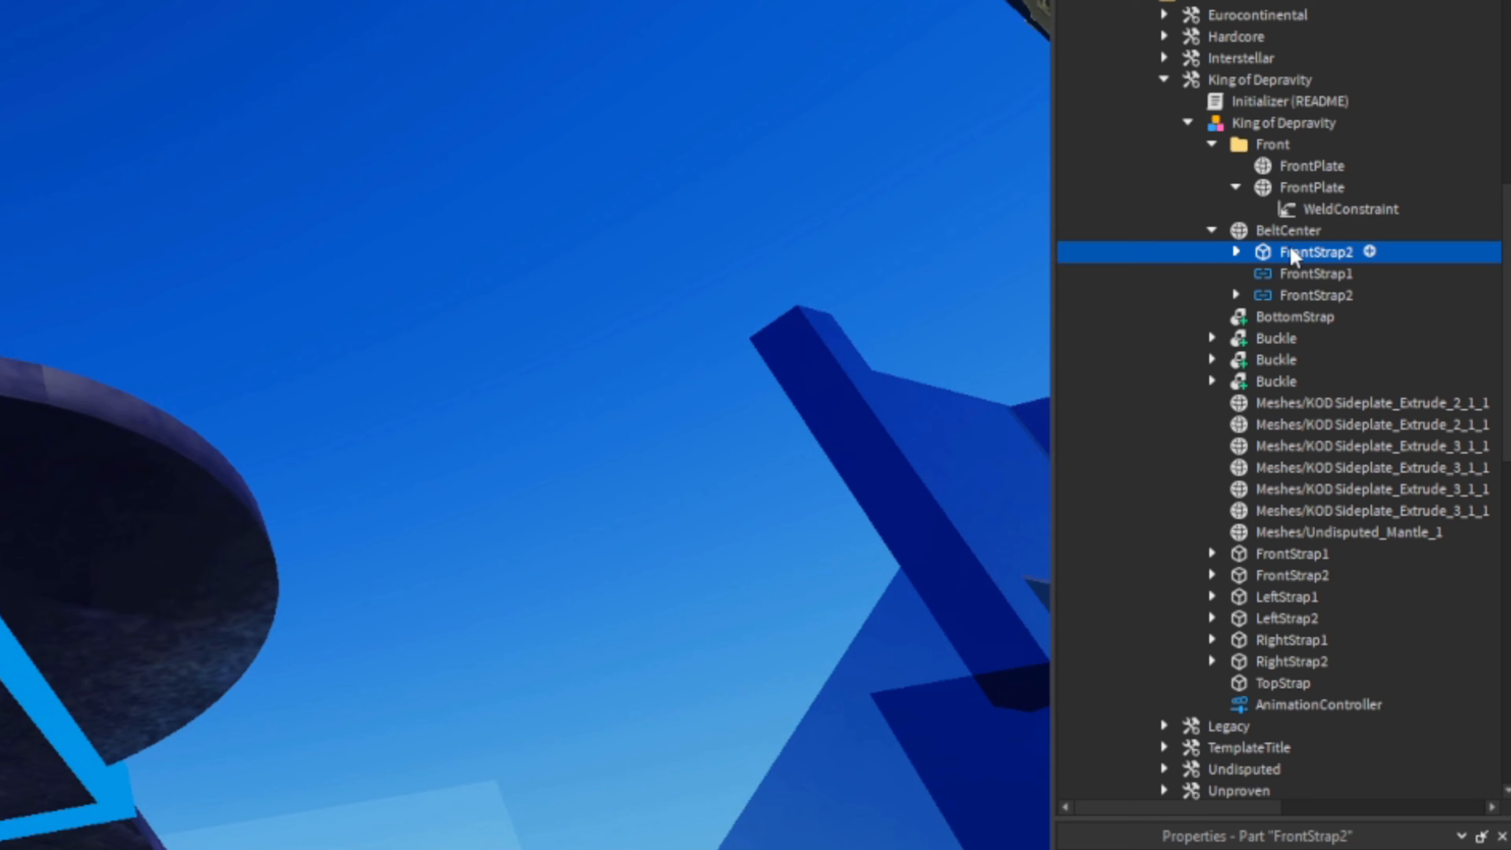
{"action": "right_click_drag", "start_coordinate": [444, 301], "coordinate": [411, 323]}
{"action": "right_click_drag", "start_coordinate": [226, 647], "coordinate": [302, 572]}
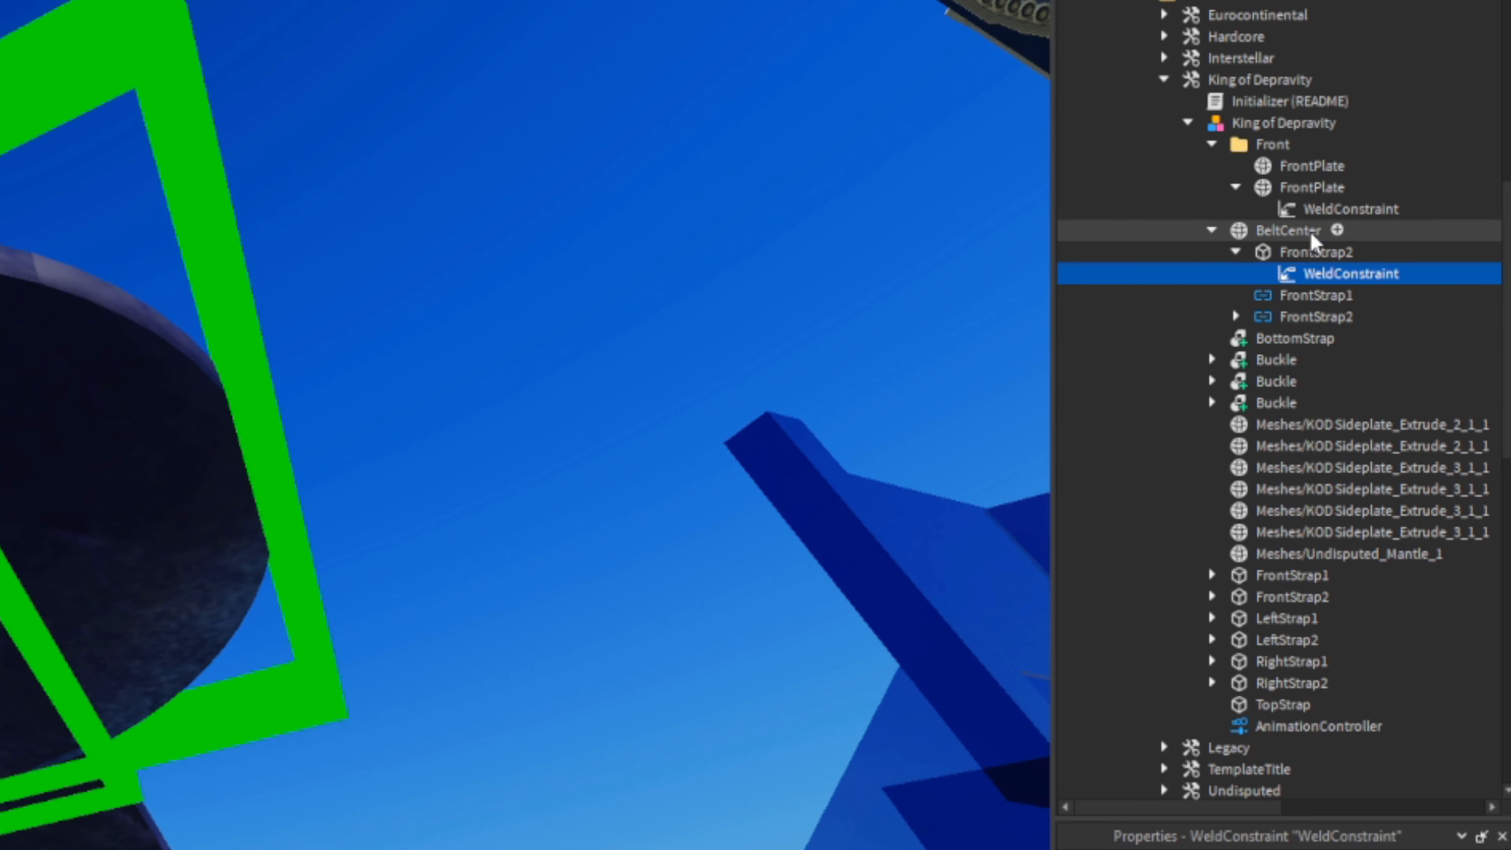
{"action": "left_click", "coordinate": [1268, 252]}
{"action": "left_click", "coordinate": [1262, 233]}
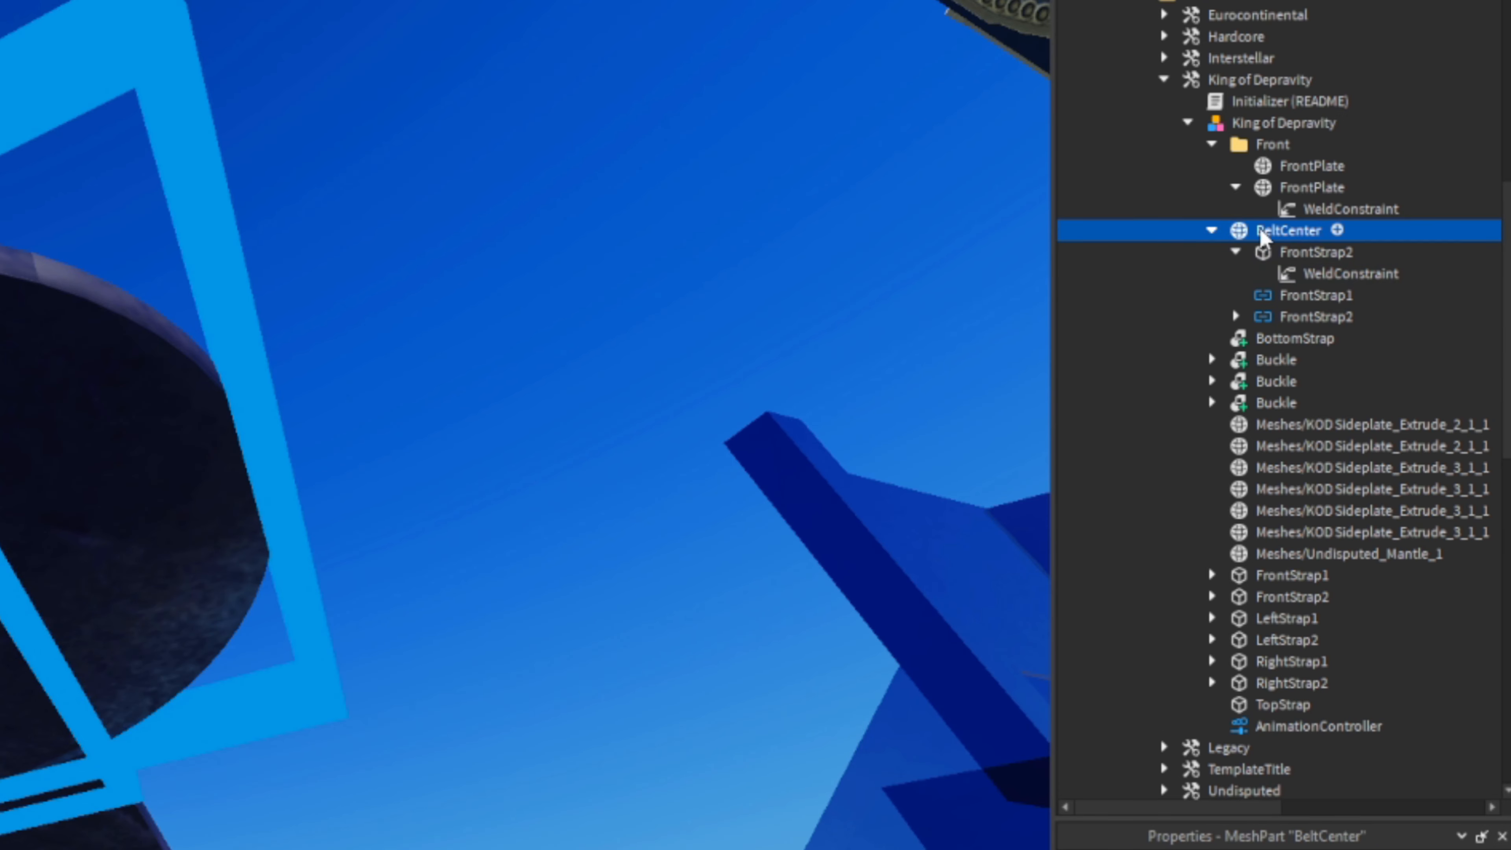
{"action": "left_click", "coordinate": [1236, 252]}
{"action": "left_click", "coordinate": [1277, 261]}
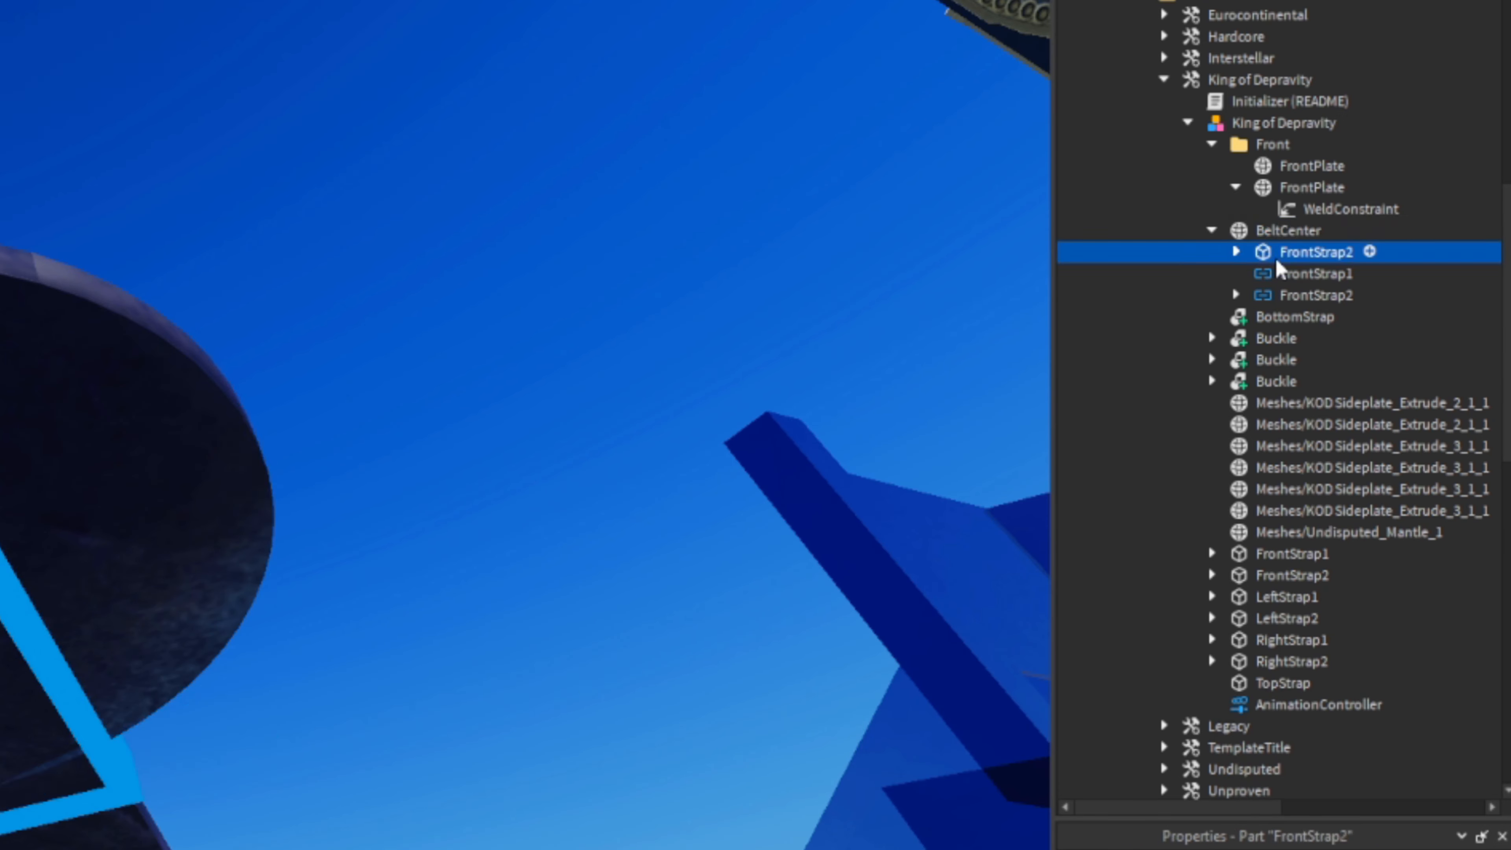
{"action": "left_click", "coordinate": [1236, 252]}
{"action": "left_click", "coordinate": [1235, 252]}
{"action": "key", "text": "f"}
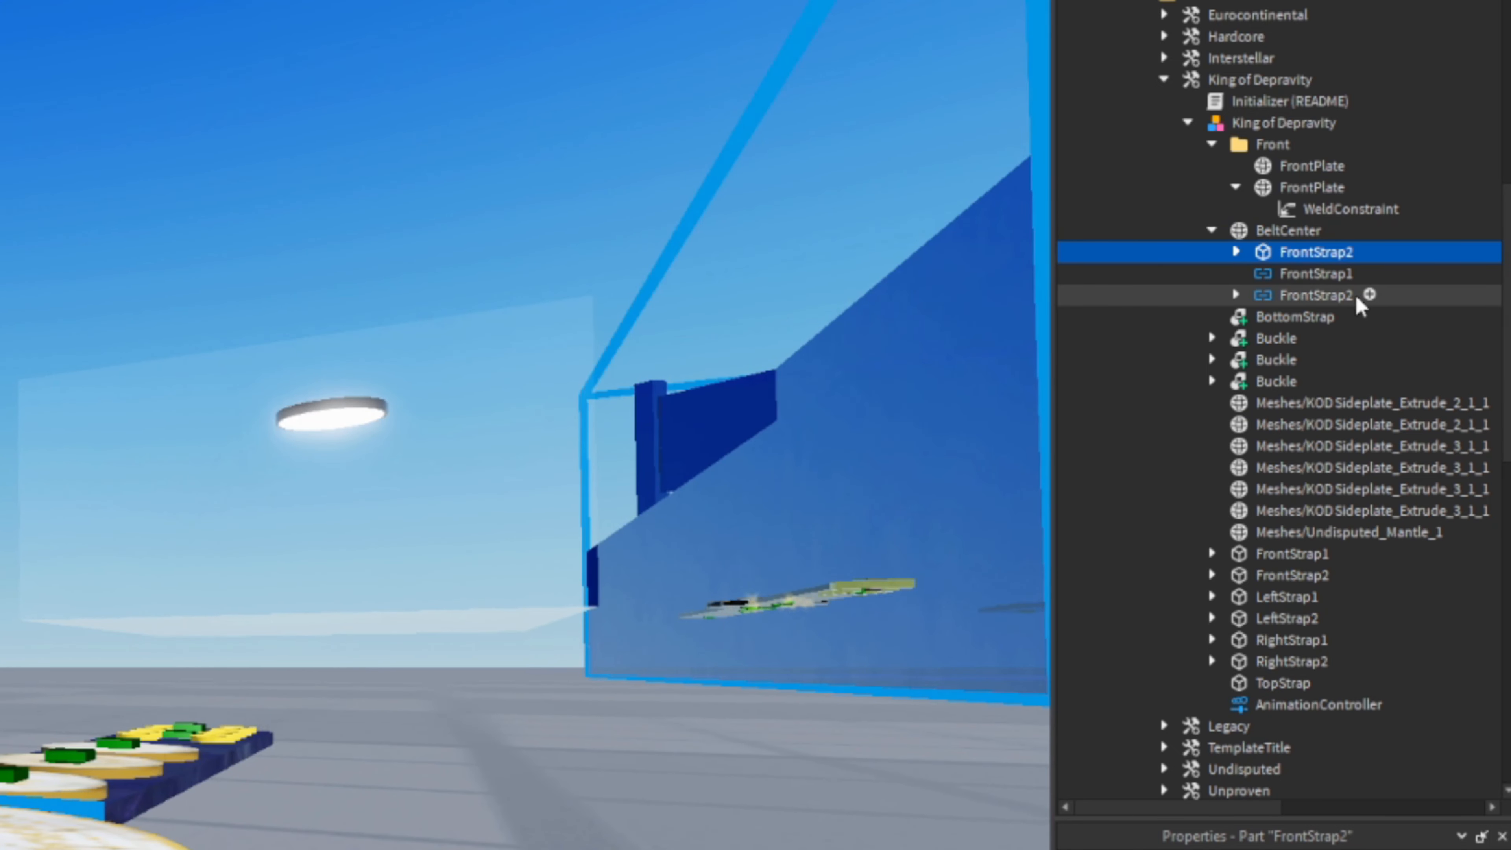
{"action": "left_click", "coordinate": [1353, 295]}
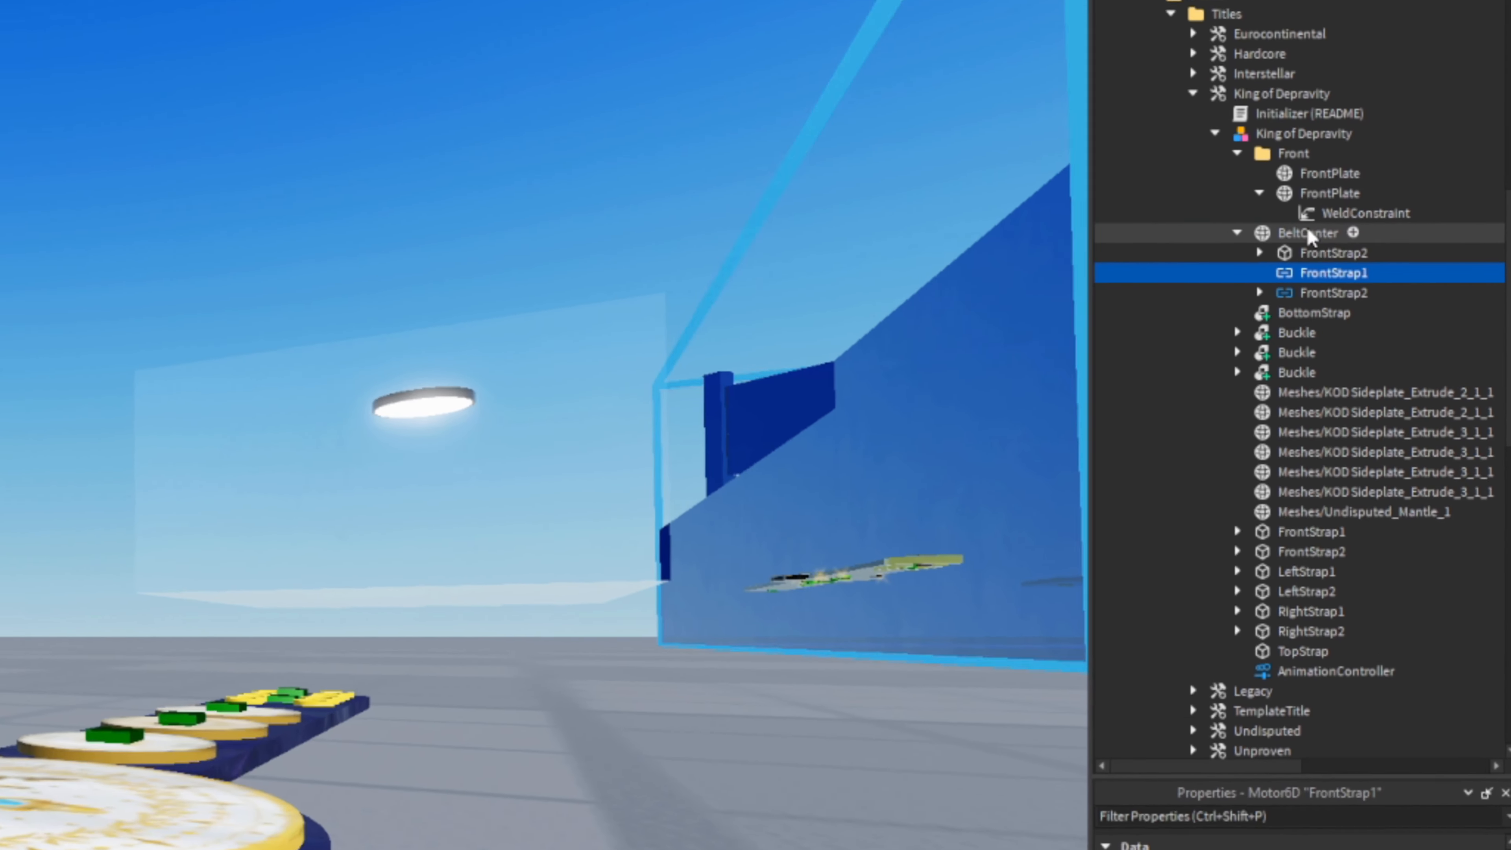
{"action": "left_click", "coordinate": [1396, 252]}
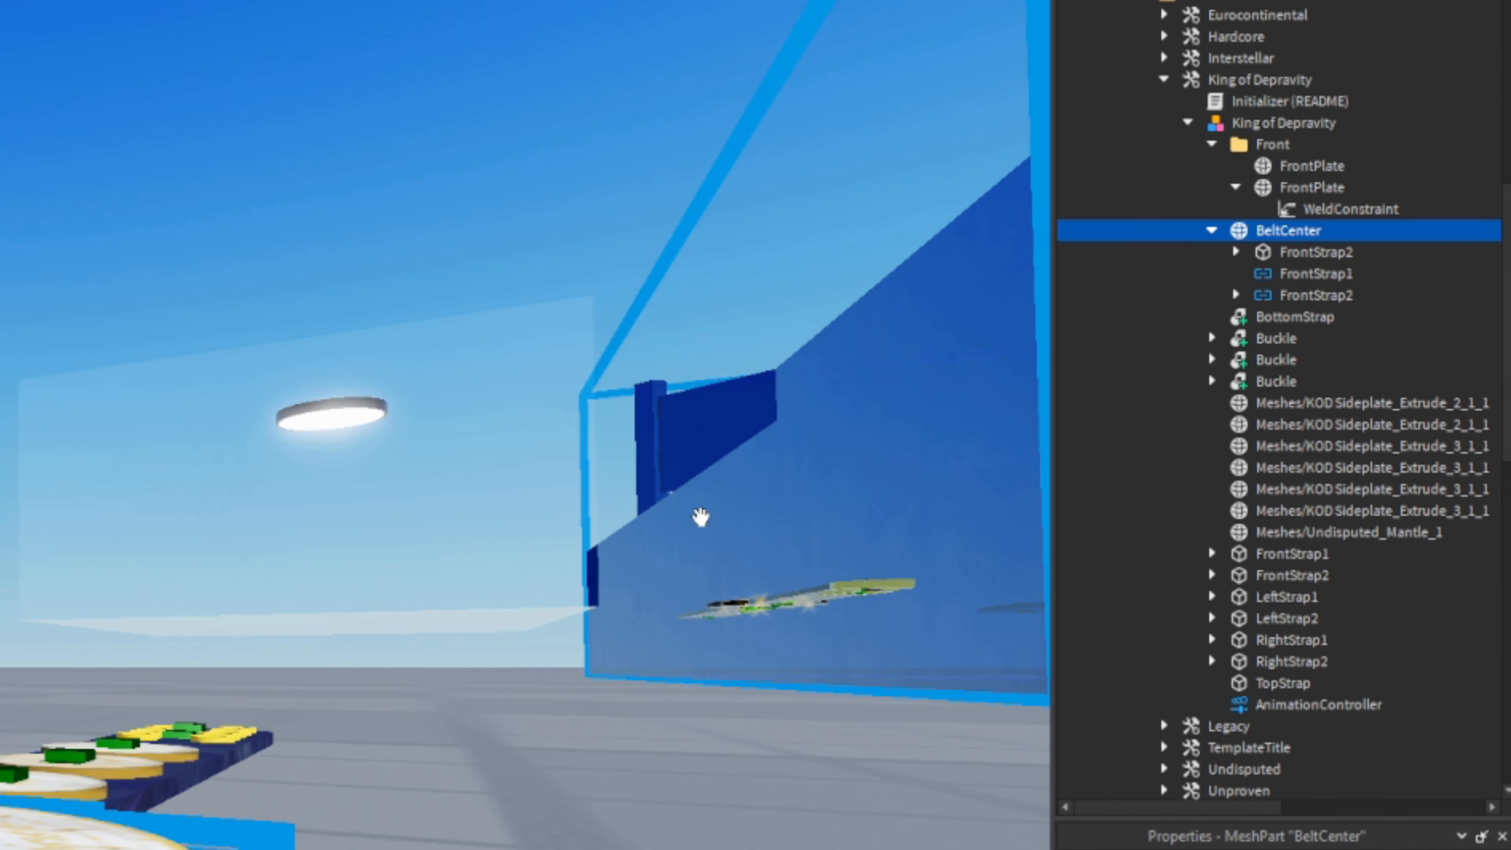
{"action": "key", "text": "f"}
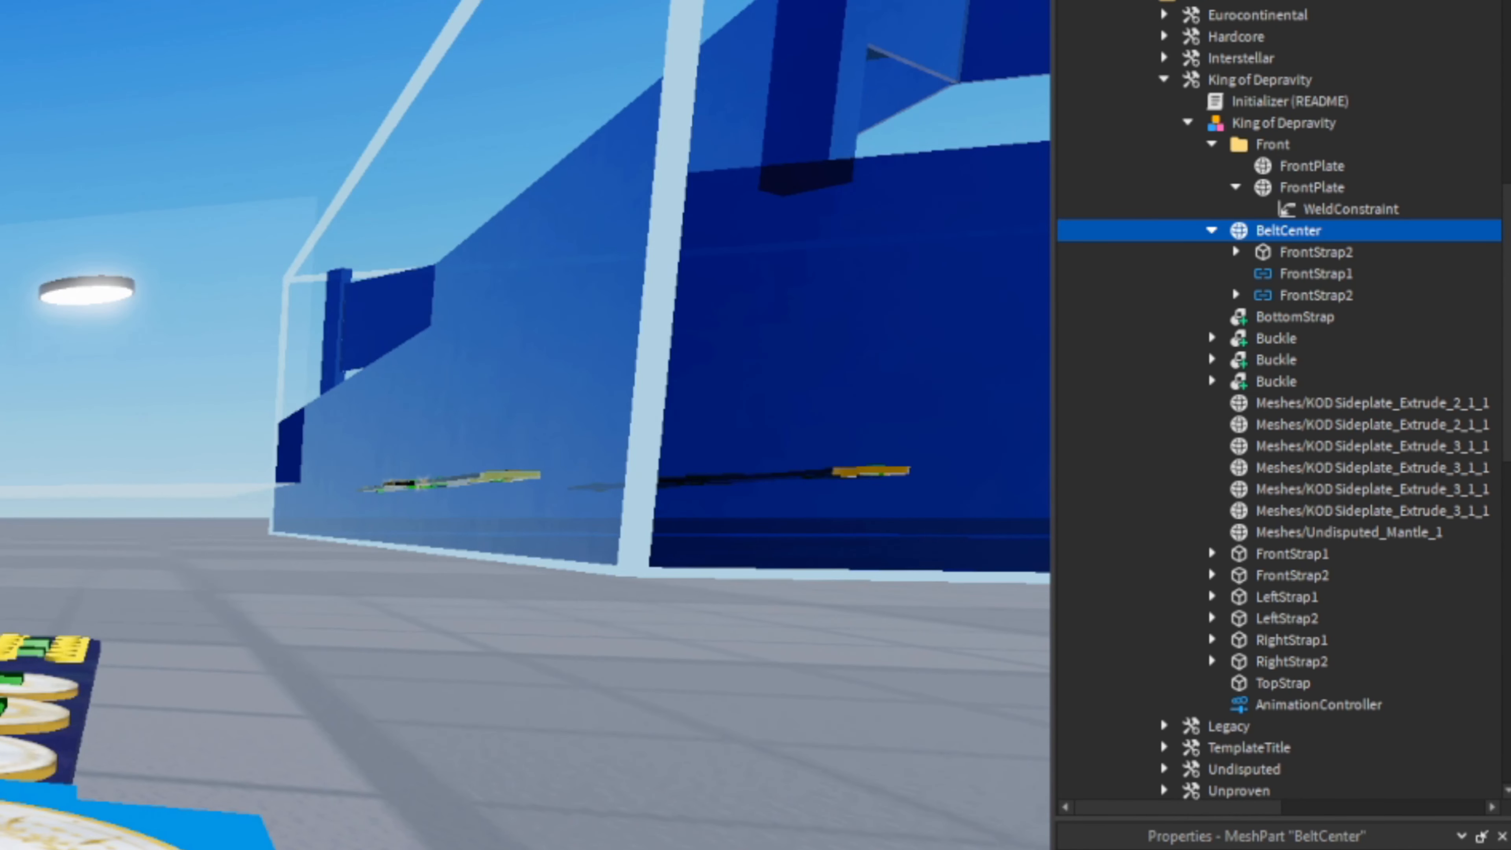
{"action": "right_click_drag", "start_coordinate": [685, 428], "coordinate": [279, 493]}
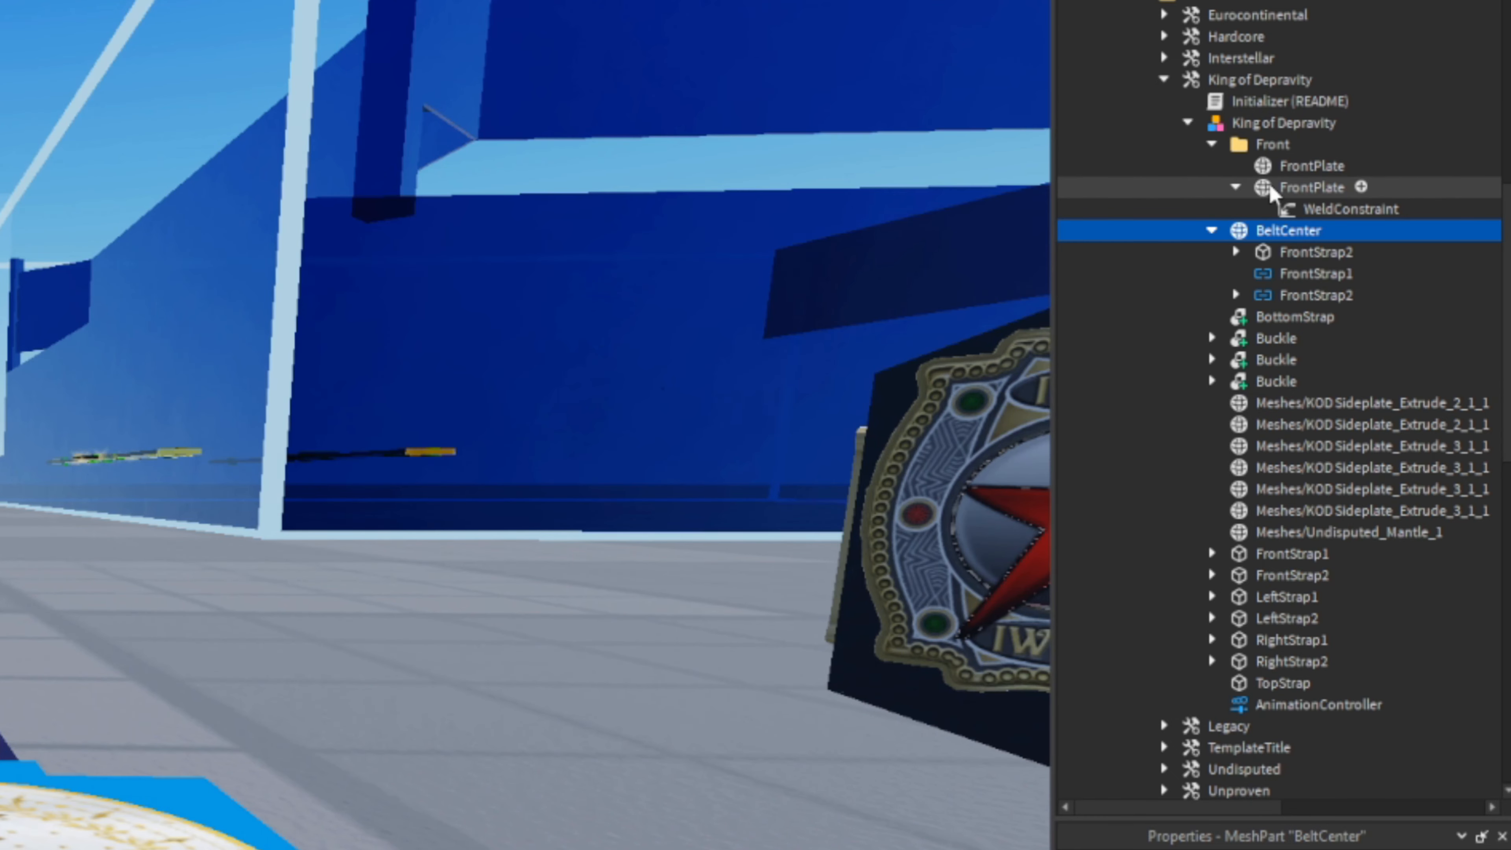
- Copy the backing FrontPlate's MeshId and apply it to BeltCenter in place of its round mesh
{"action": "left_click", "coordinate": [1282, 188]}
{"action": "right_click_drag", "start_coordinate": [238, 595], "coordinate": [400, 675]}
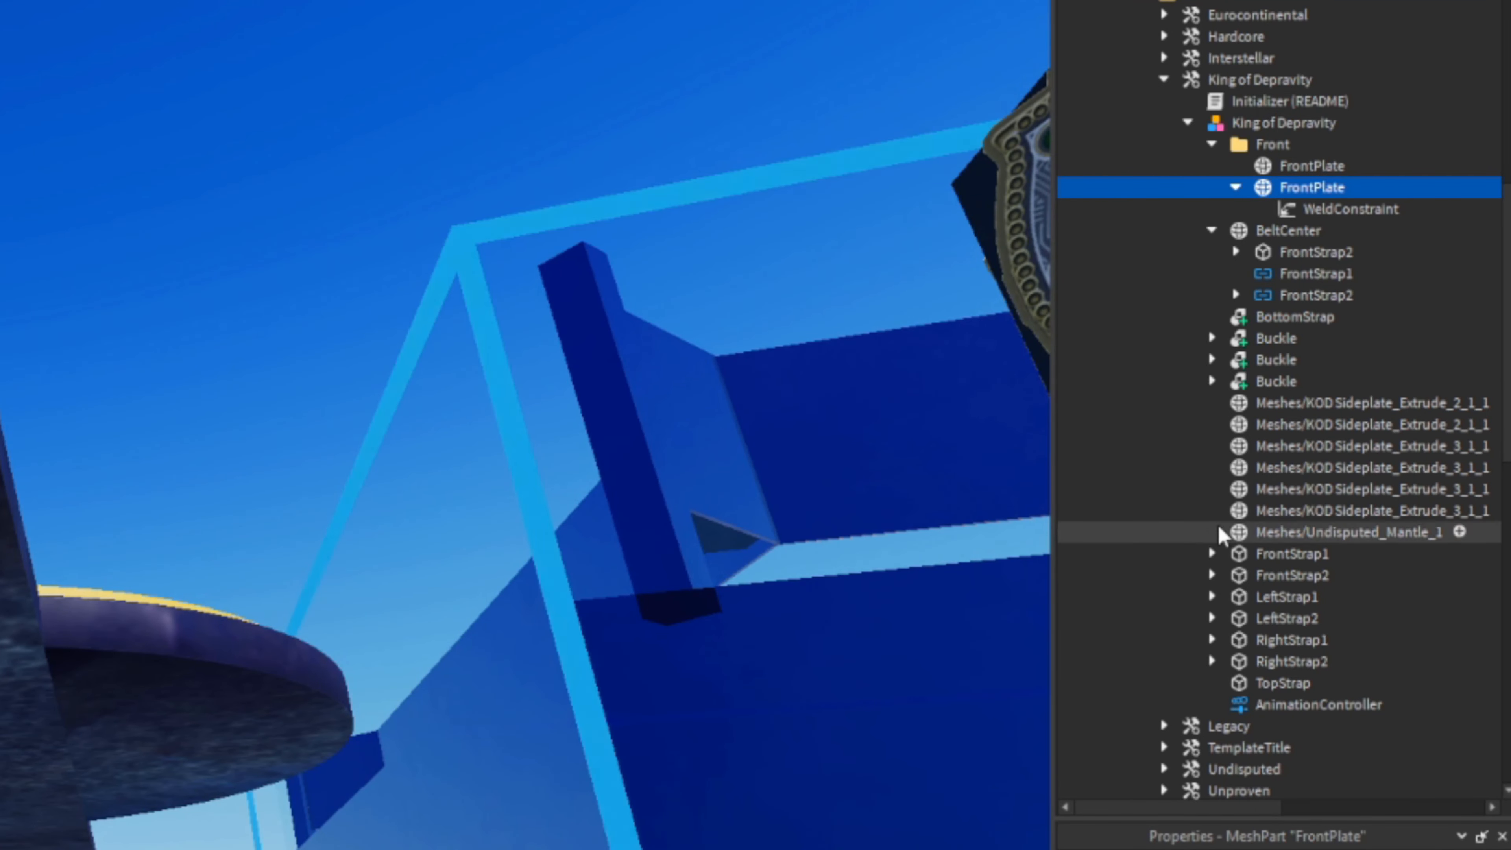
{"action": "scroll", "coordinate": [319, 395], "scroll_direction": "down", "scroll_amount": 1}
{"action": "right_click_drag", "start_coordinate": [314, 386], "coordinate": [661, 643]}
{"action": "right_click_drag", "start_coordinate": [491, 518], "coordinate": [490, 518]}
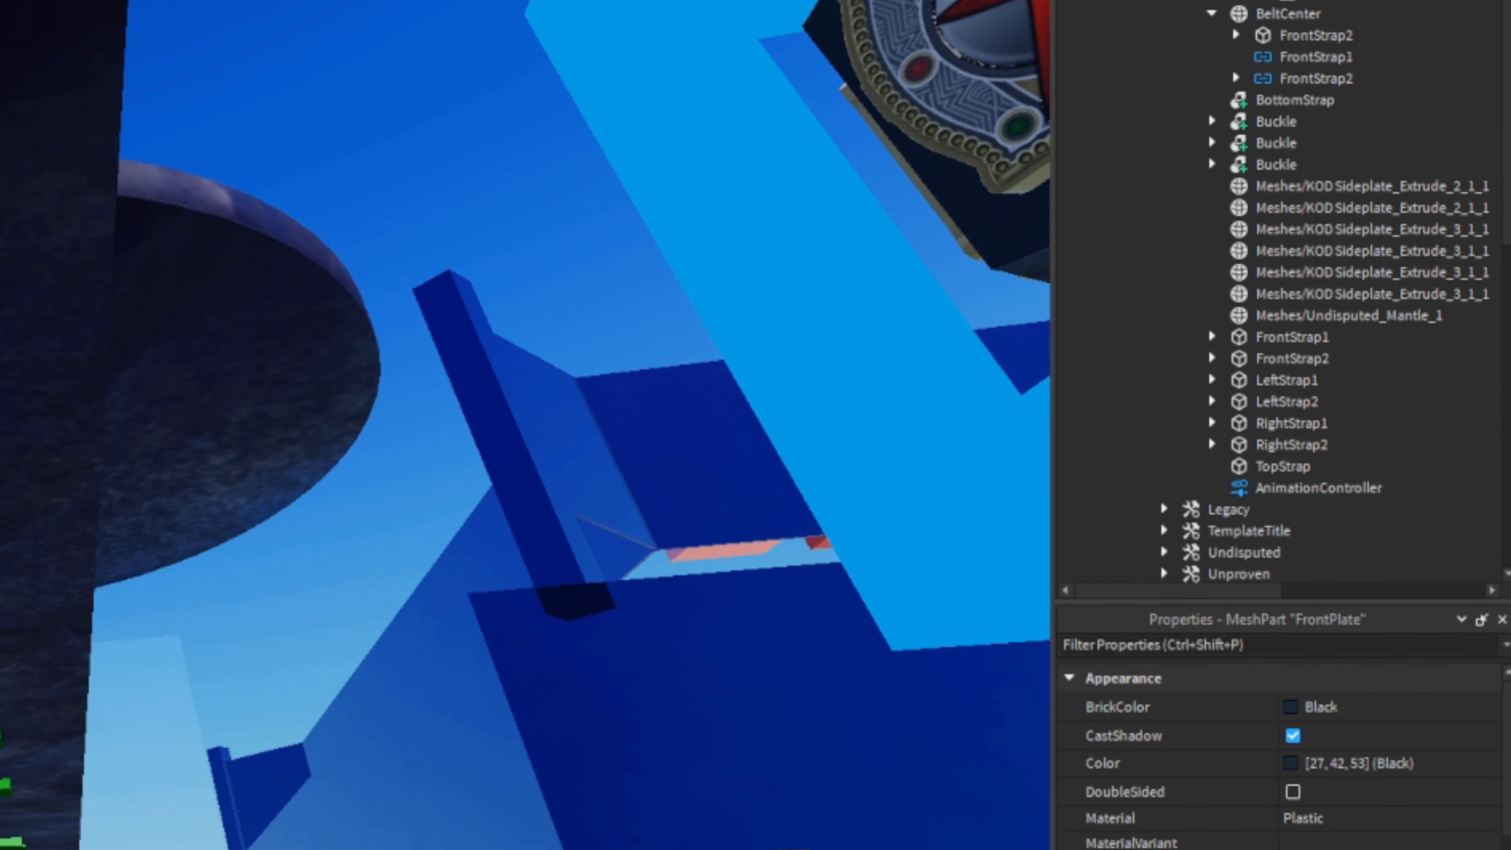
{"action": "left_click", "coordinate": [1306, 716]}
{"action": "key", "text": "ctrl+c"}
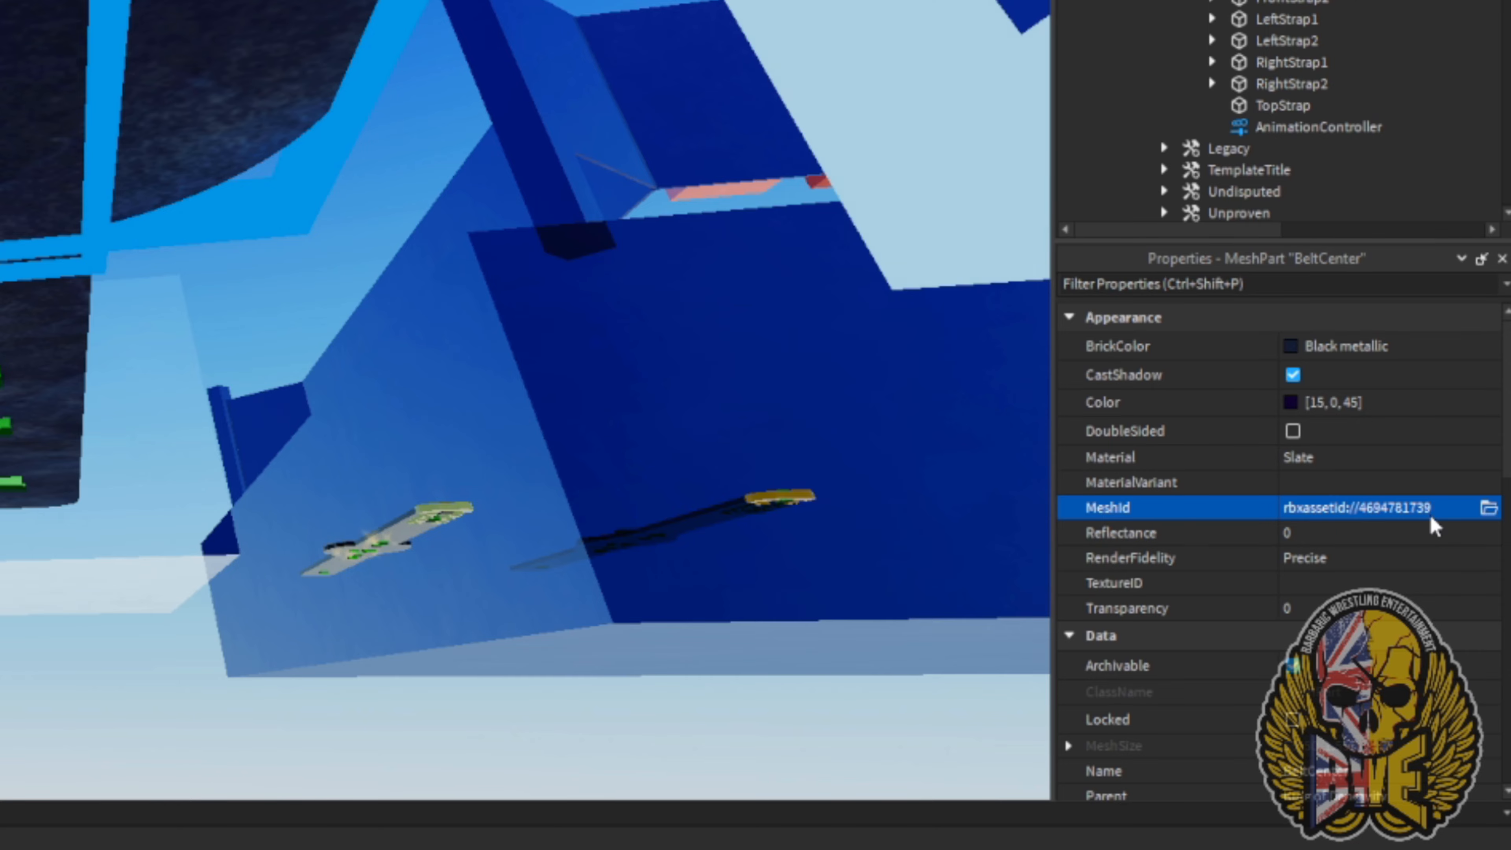
{"action": "left_click", "coordinate": [1432, 511]}
{"action": "key", "text": "ctrl+v"}
{"action": "key", "text": "Return"}
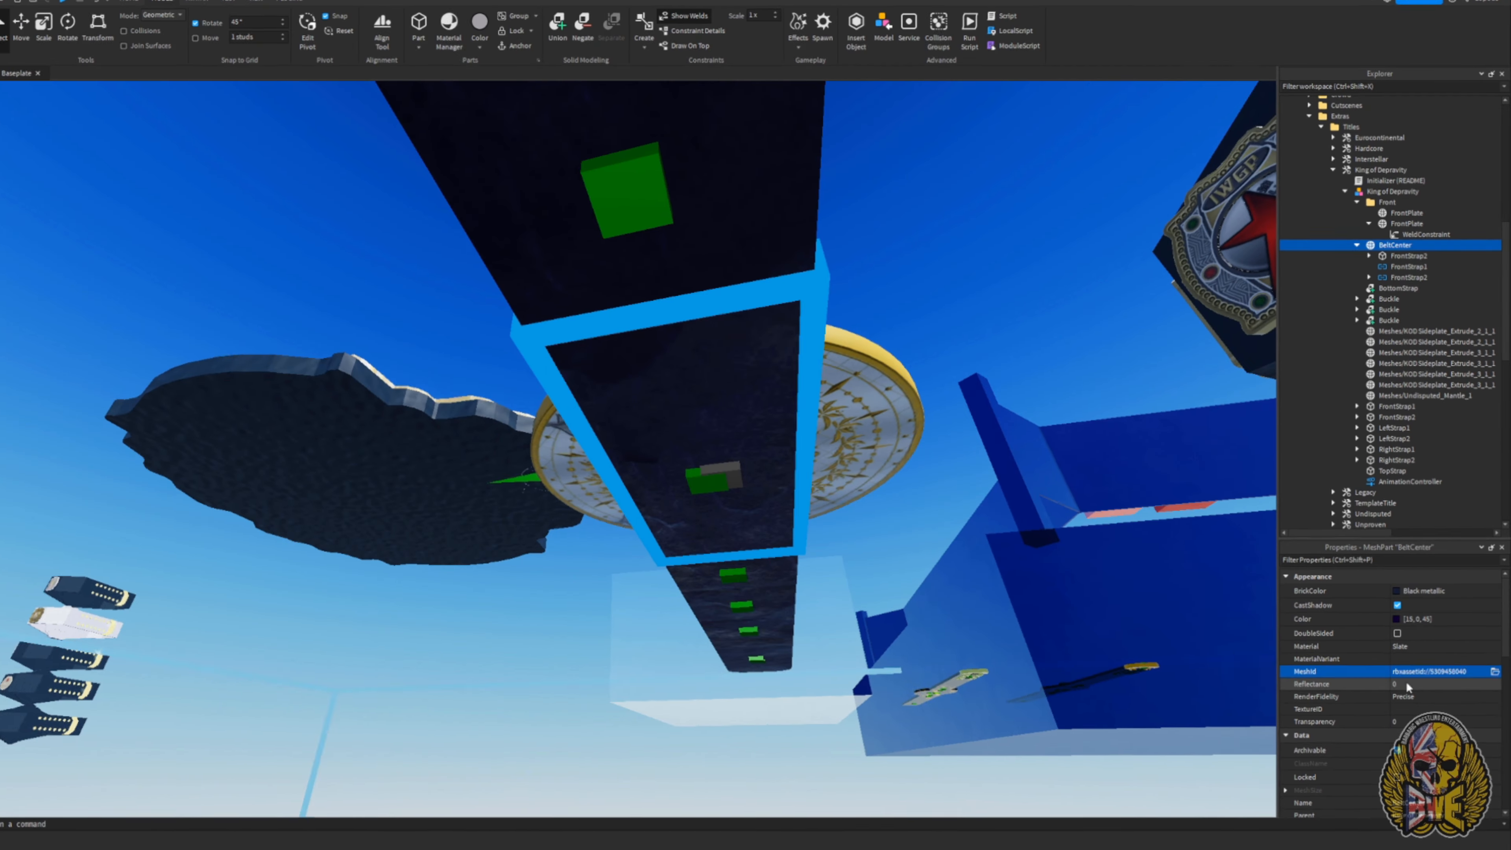
- Copy the backing FrontPlate's Size of 1.515, 1.284, 0.05 and apply it to BeltCenter
{"action": "right_click_drag", "start_coordinate": [952, 527], "coordinate": [952, 527]}
{"action": "left_click", "coordinate": [318, 294]}
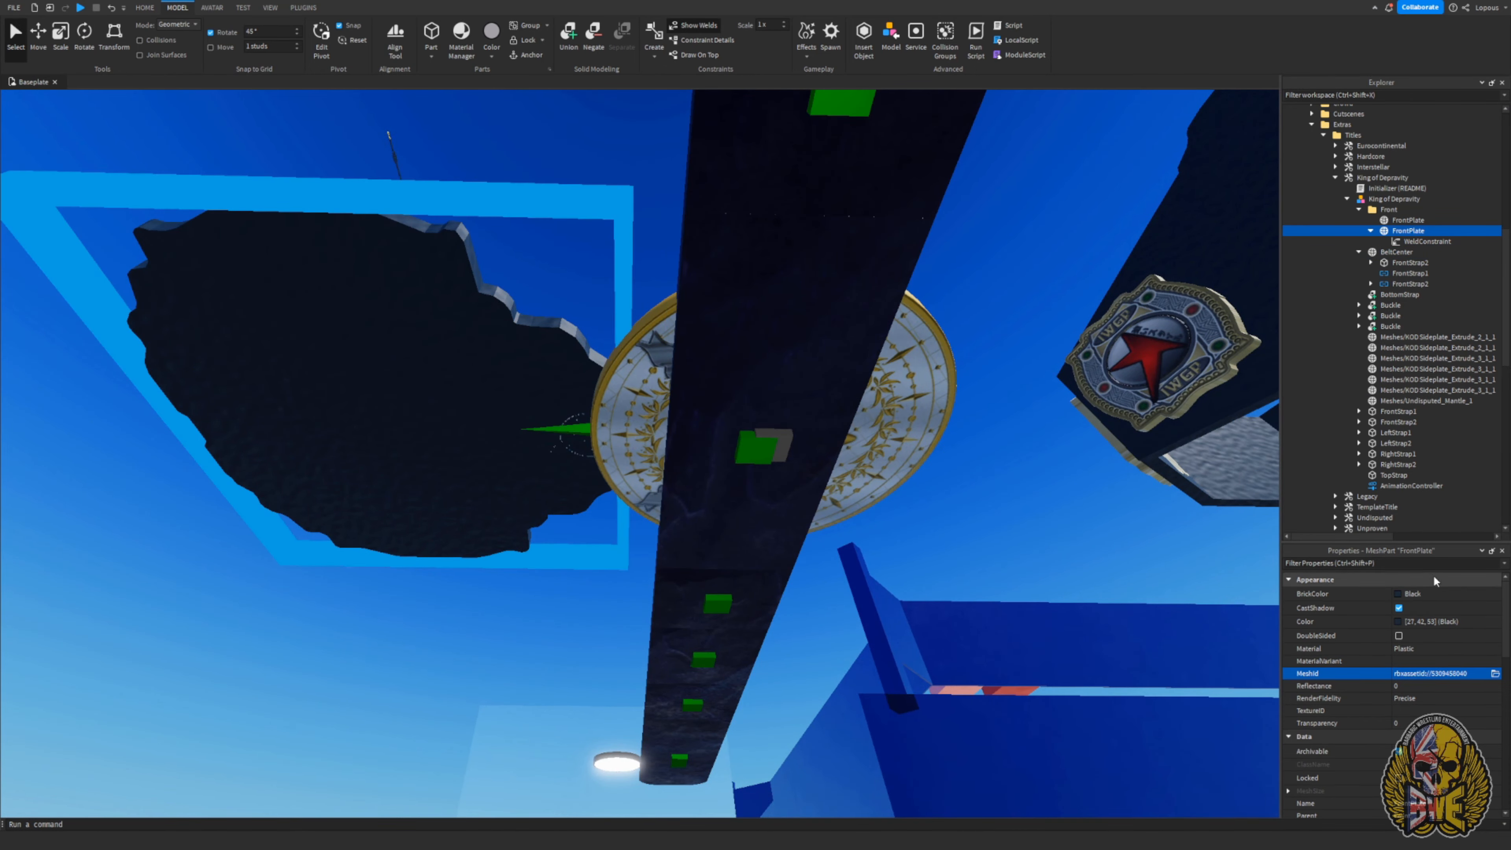
{"action": "scroll", "coordinate": [1463, 716], "scroll_direction": "down", "scroll_amount": 5}
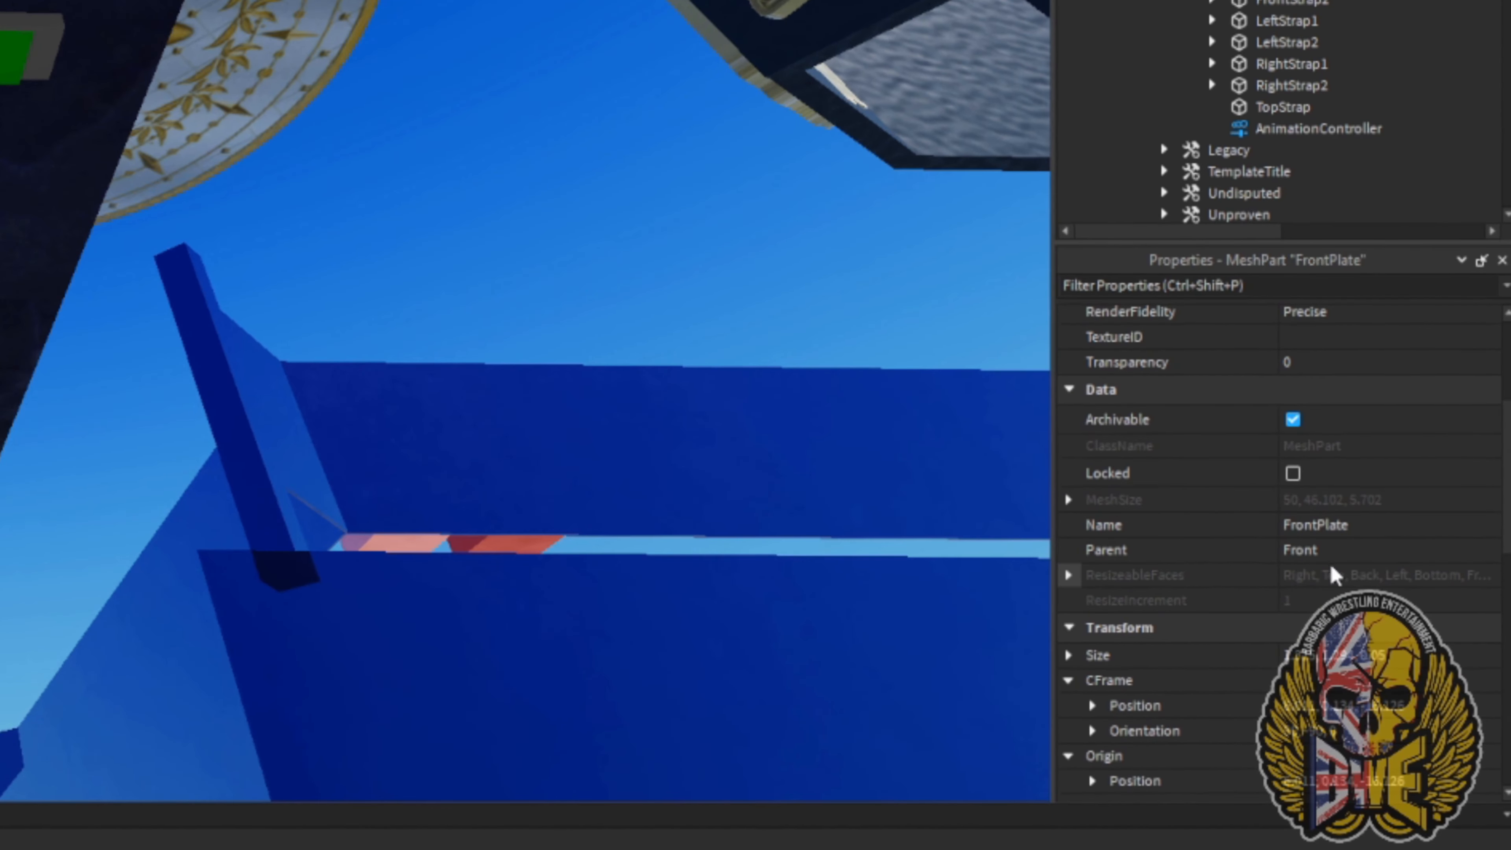
{"action": "left_click", "coordinate": [1331, 571]}
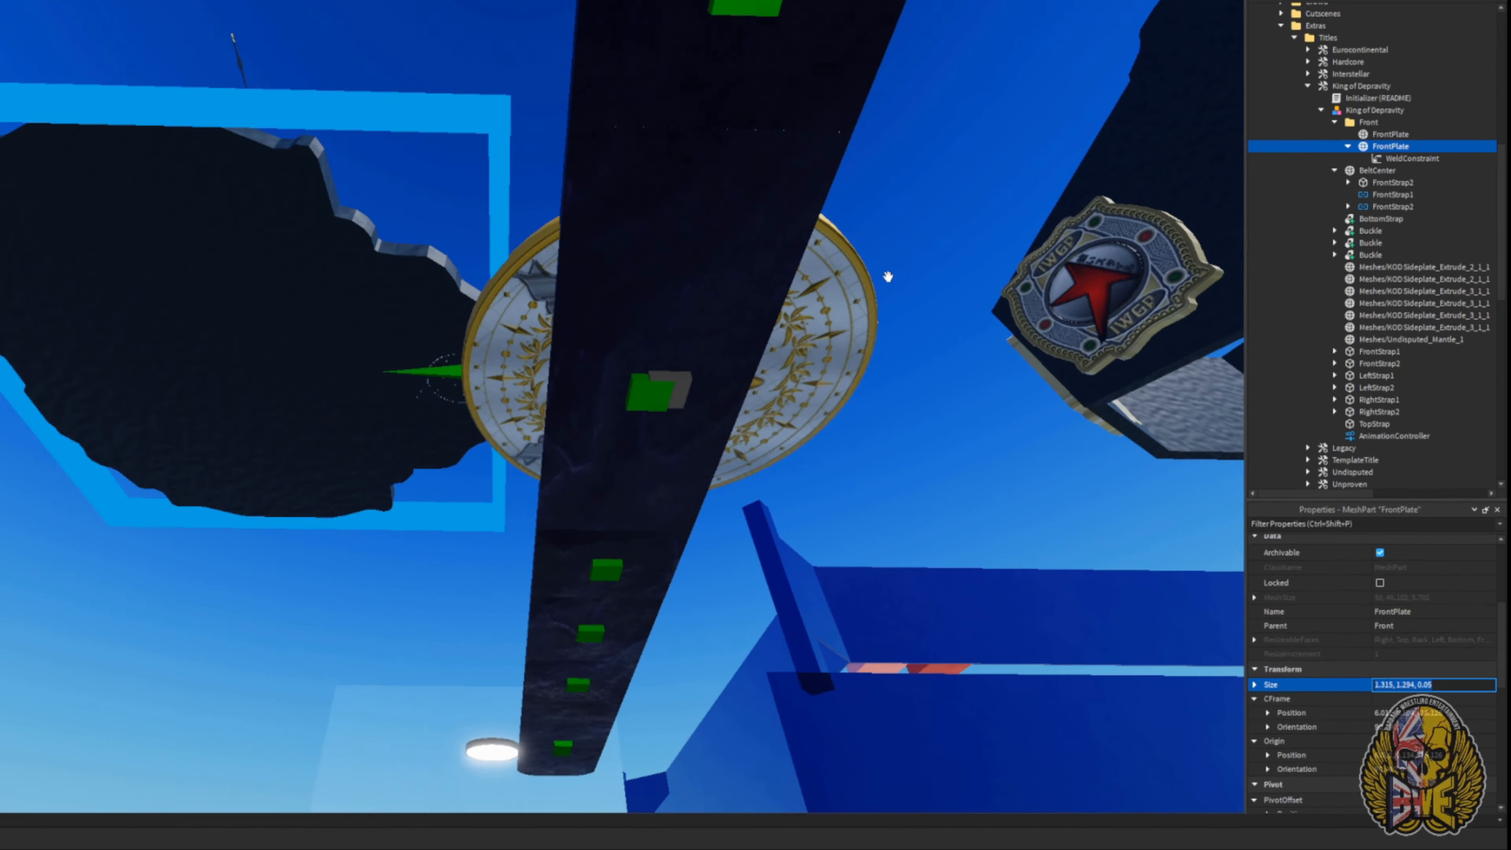
{"action": "right_click_drag", "start_coordinate": [887, 276], "coordinate": [863, 279]}
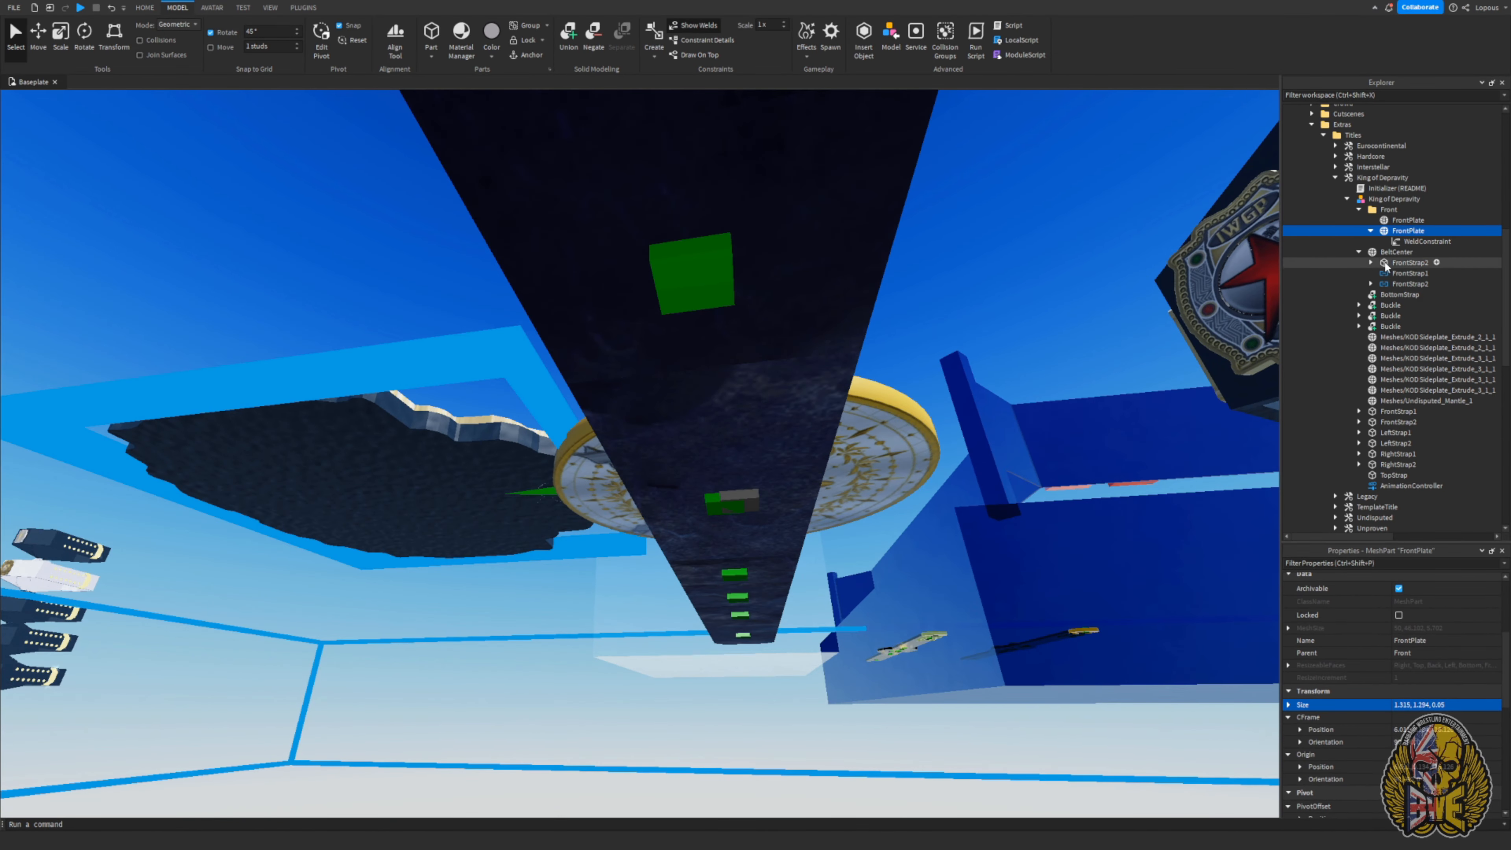
{"action": "left_click", "coordinate": [1395, 252]}
{"action": "key", "text": "Return"}
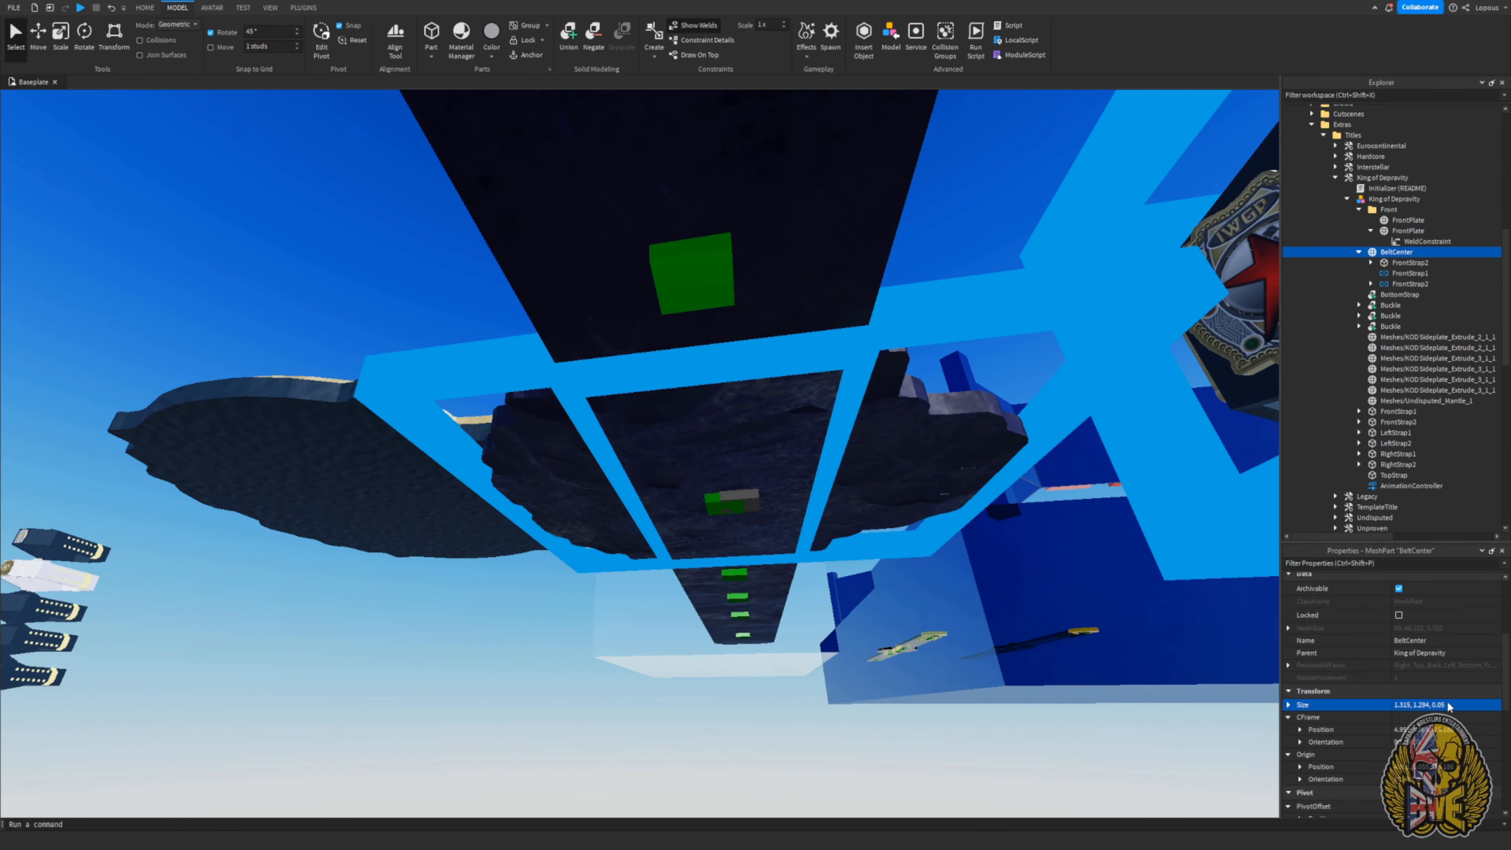
- Delete the crown plate mesh Meshes/Undisputed_Mantle_1 from the centre of the belt
{"action": "key", "text": "e"}
{"action": "right_click_drag", "start_coordinate": [1006, 460], "coordinate": [1044, 494]}
{"action": "left_click", "coordinate": [745, 618]}
- Move the textured IWGP FrontPlate across to the strap's centre and raise it above BeltCenter
{"action": "left_click", "coordinate": [433, 472]}
{"action": "right_click_drag", "start_coordinate": [326, 401], "coordinate": [326, 400]}
{"action": "left_click", "coordinate": [34, 54]}
{"action": "left_click_drag", "start_coordinate": [617, 562], "coordinate": [905, 586]}
{"action": "right_click_drag", "start_coordinate": [908, 596], "coordinate": [908, 595]}
{"action": "right_click_drag", "start_coordinate": [675, 511], "coordinate": [675, 510]}
{"action": "left_click_drag", "start_coordinate": [729, 445], "coordinate": [734, 301]}
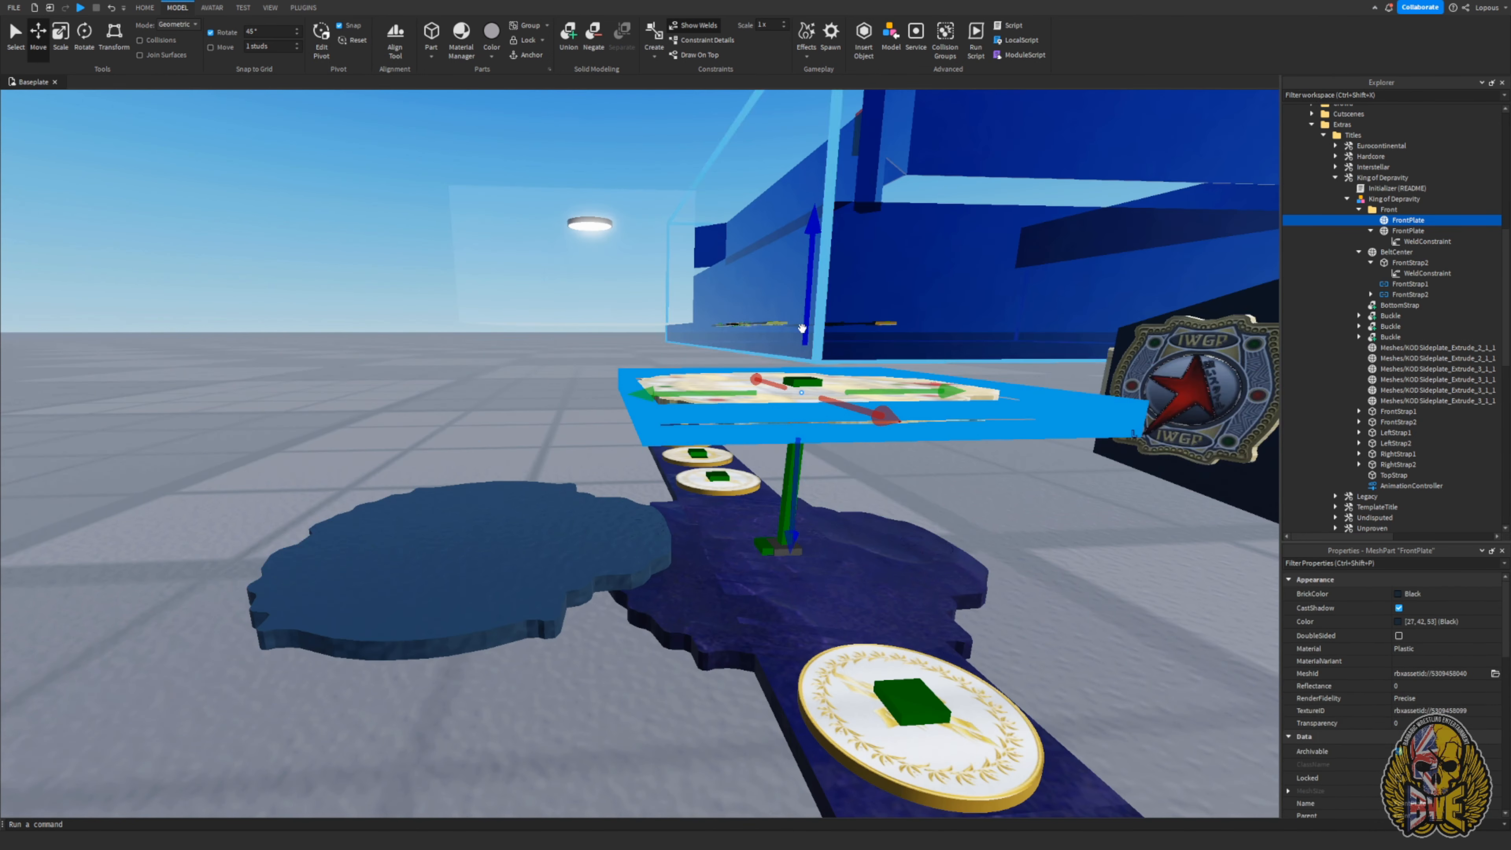
- Move the backing FrontPlate's WeldConstraint into the textured FrontPlate and delete the untextured backing FrontPlate beside the strap
{"action": "left_click", "coordinate": [438, 618]}
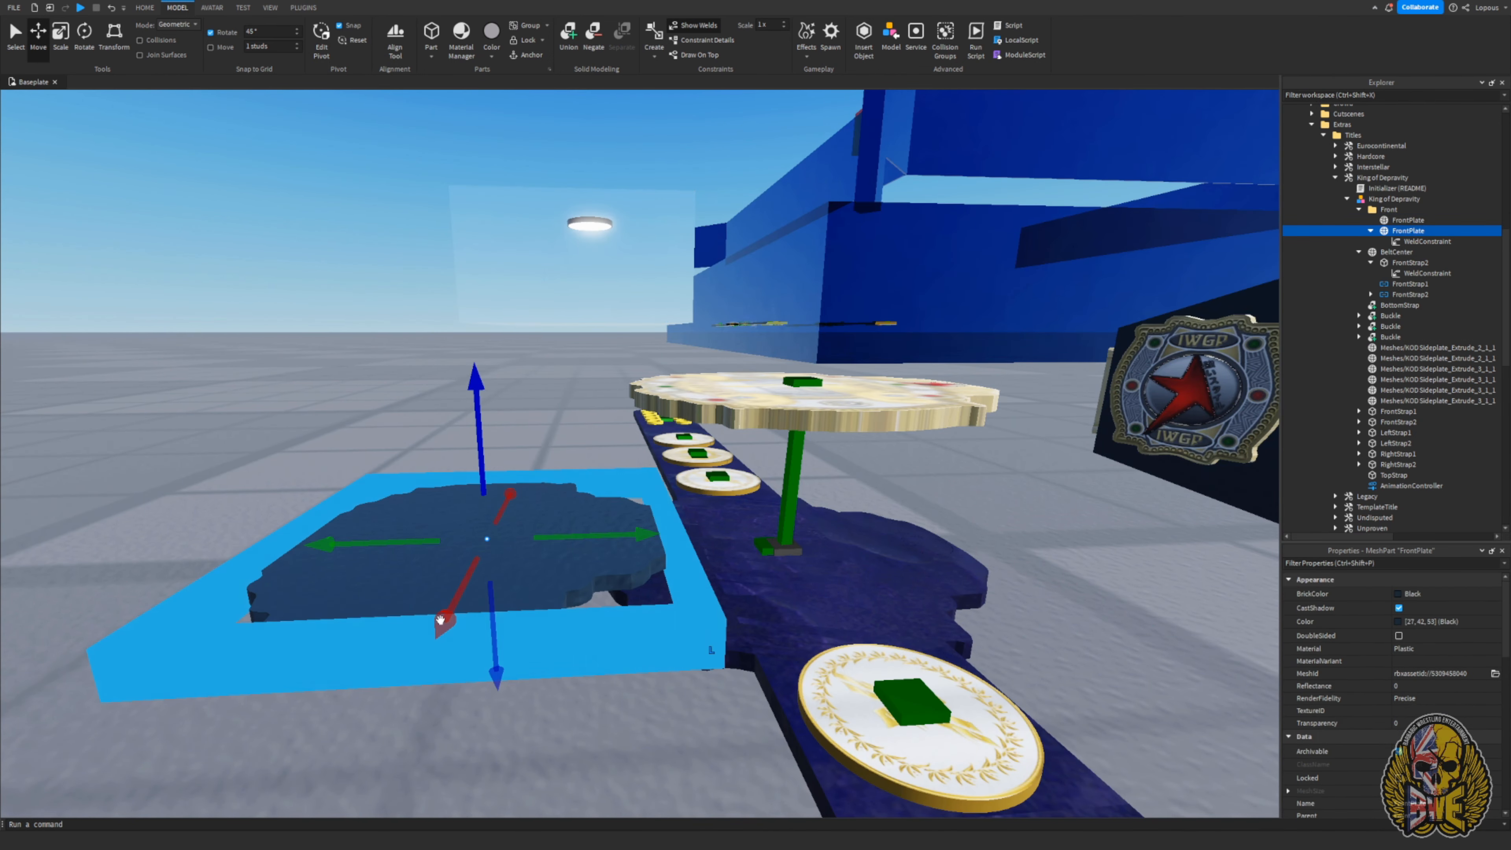
{"action": "left_click", "coordinate": [1407, 241]}
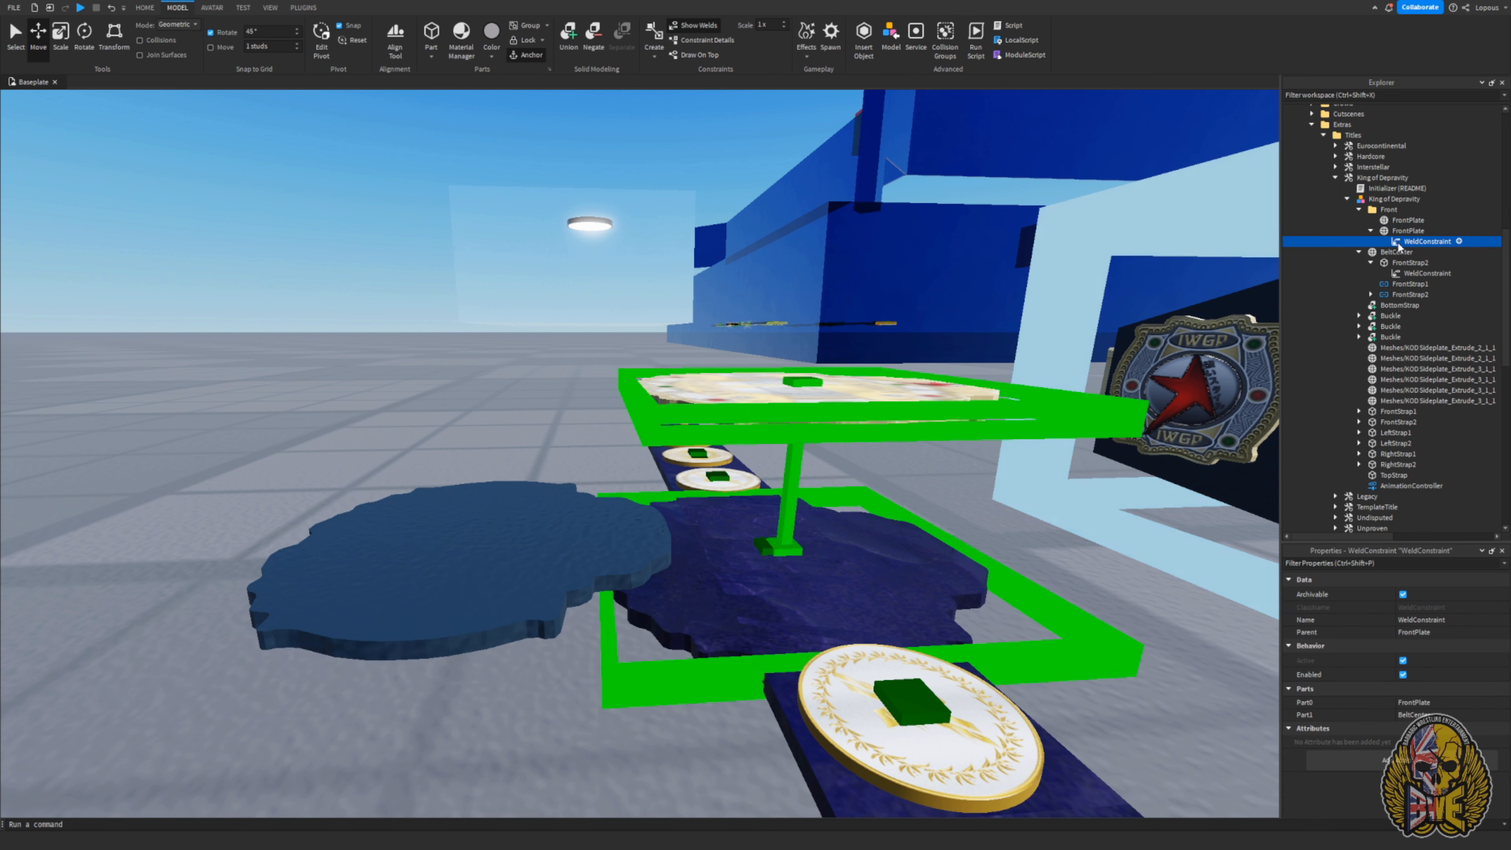
{"action": "left_click", "coordinate": [1405, 241]}
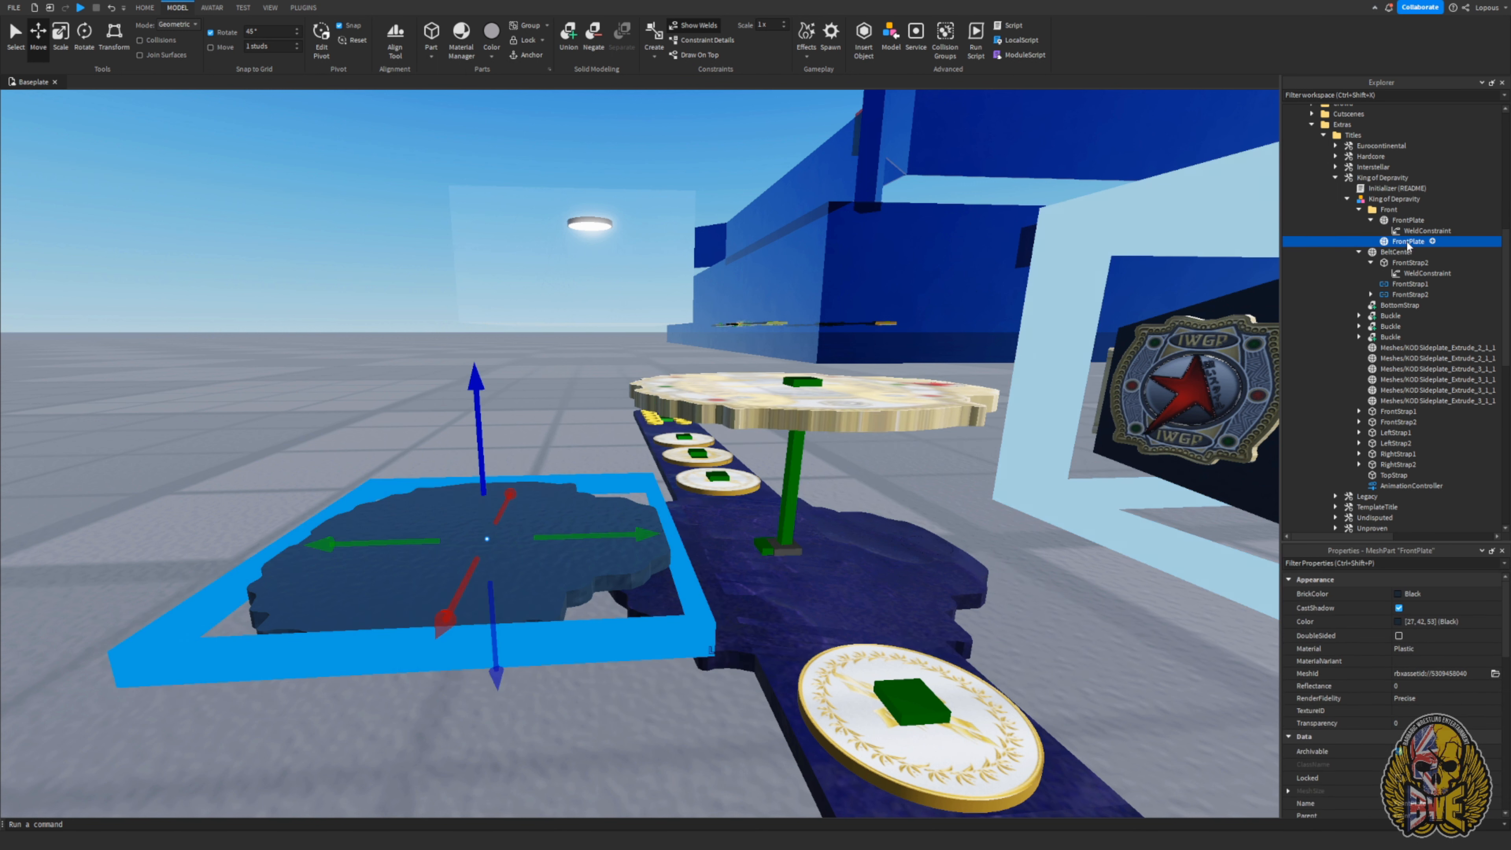
{"action": "key", "text": "Delete"}
- Lower the textured IWGP FrontPlate onto BeltCenter and centre it on the matching backing shape
{"action": "left_click", "coordinate": [1407, 221]}
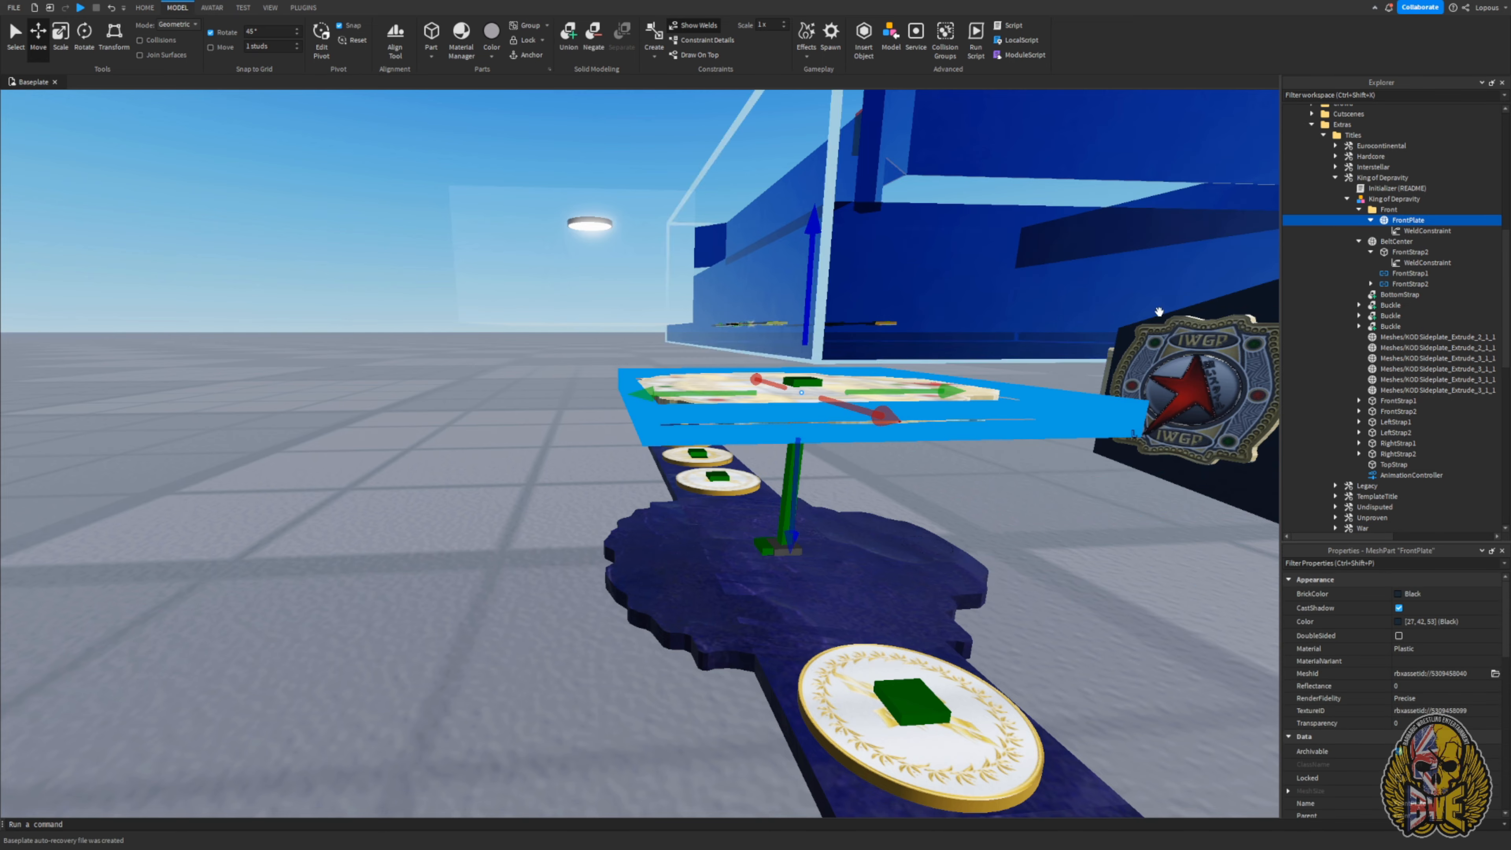
{"action": "key", "text": "f"}
{"action": "left_click_drag", "start_coordinate": [825, 284], "coordinate": [787, 441]}
{"action": "right_click_drag", "start_coordinate": [786, 442], "coordinate": [815, 480]}
{"action": "left_click_drag", "start_coordinate": [884, 478], "coordinate": [867, 479]}
{"action": "right_click_drag", "start_coordinate": [867, 478], "coordinate": [871, 483]}
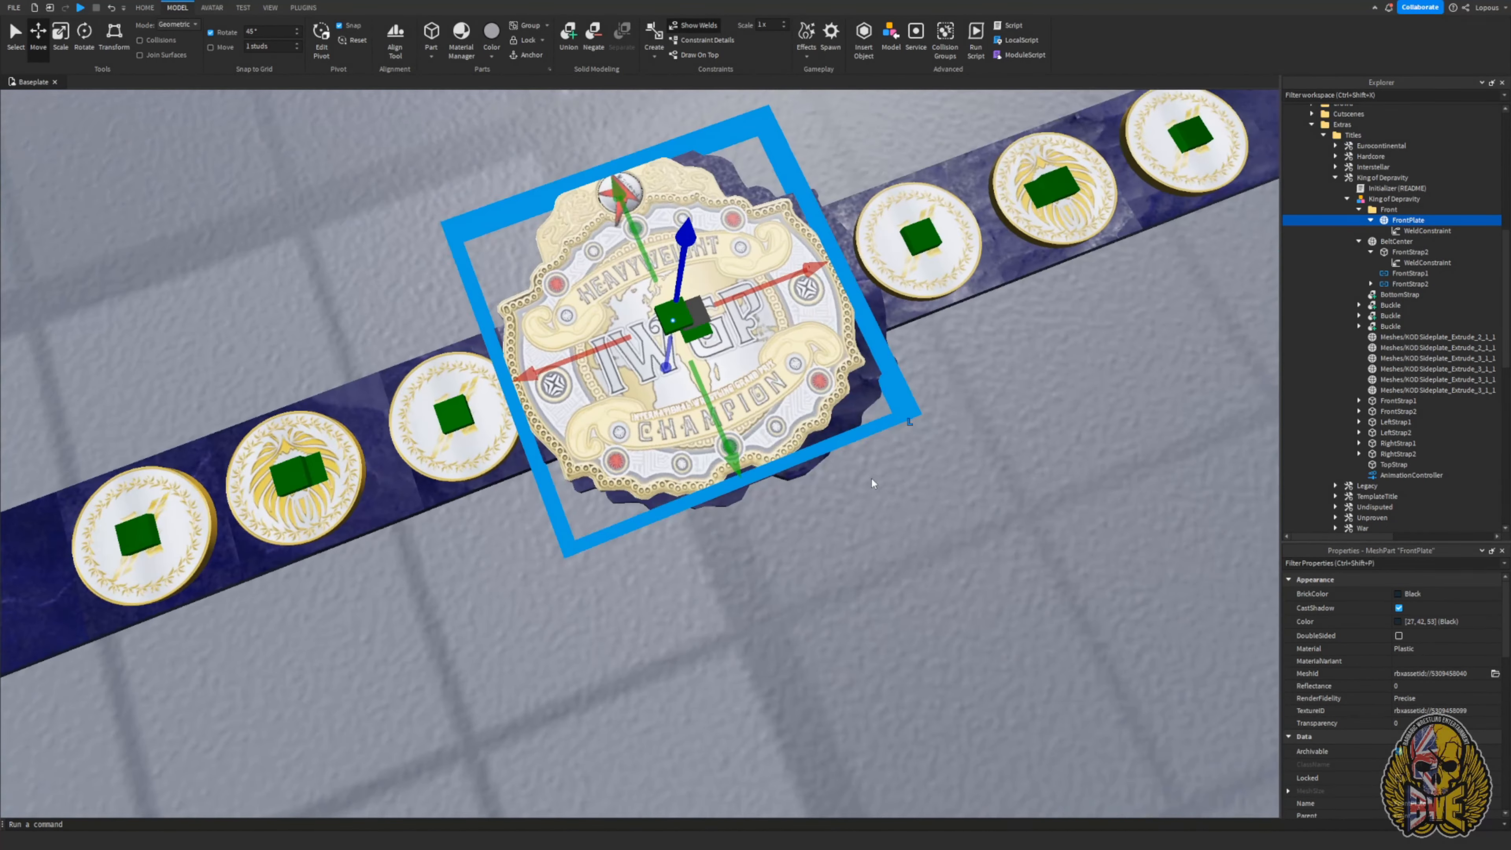
{"action": "left_click_drag", "start_coordinate": [819, 274], "coordinate": [840, 267]}
{"action": "right_click_drag", "start_coordinate": [840, 266], "coordinate": [945, 442]}
{"action": "left_click", "coordinate": [985, 386]}
{"action": "left_click", "coordinate": [916, 444], "text": "alt"}
{"action": "left_click", "coordinate": [985, 392]}
{"action": "right_click_drag", "start_coordinate": [986, 393], "coordinate": [986, 392]}
{"action": "scroll", "coordinate": [803, 536], "scroll_direction": "down", "scroll_amount": 10}
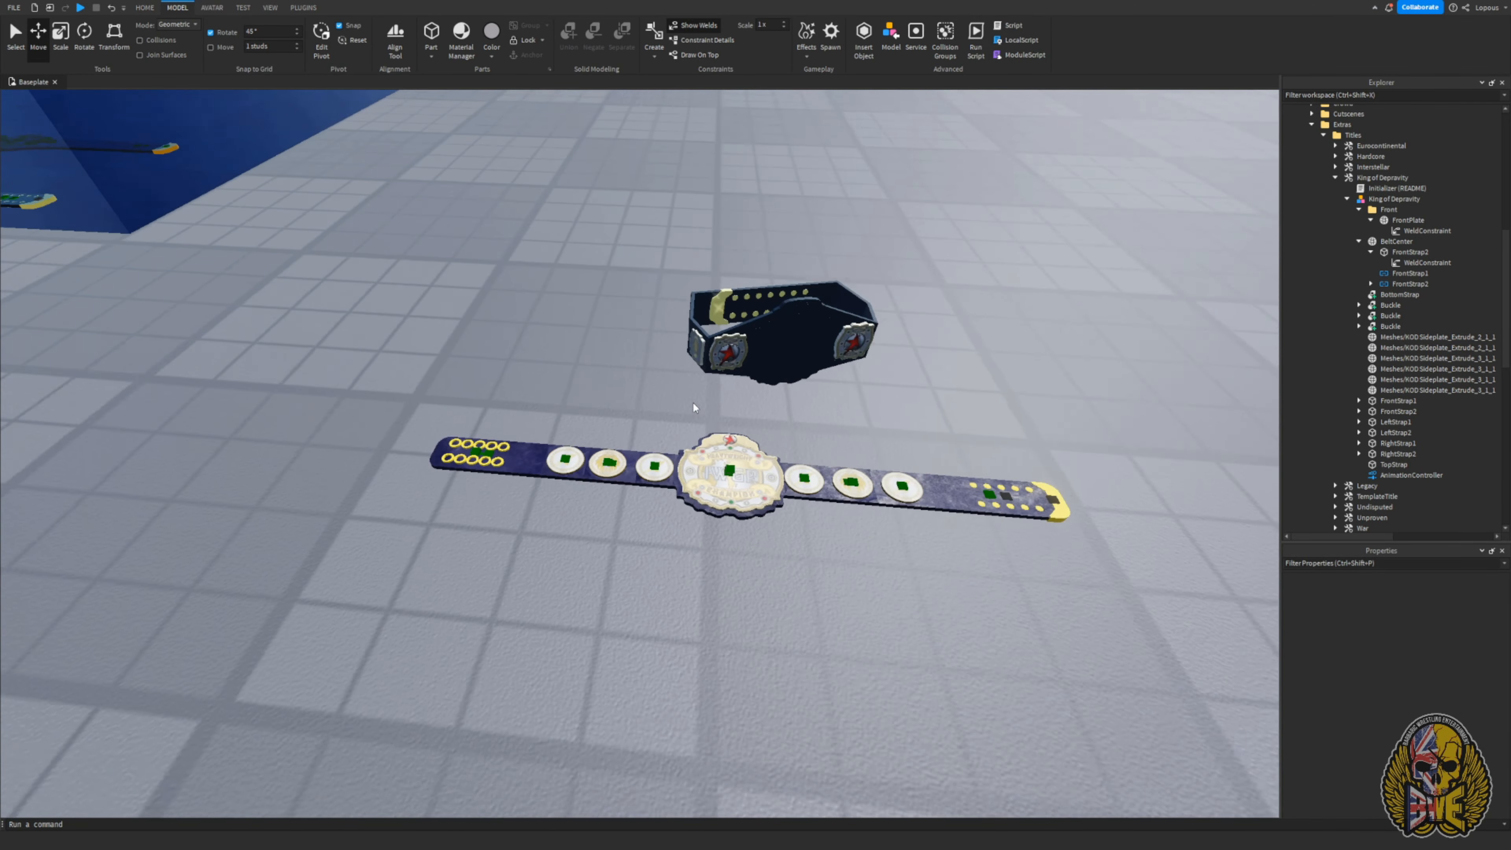
- Bring one STRAP BACKING side plate from the dark IWGP belt over to the centre plate of the King of Depravity belt
{"action": "key", "text": "w"}
{"action": "right_click_drag", "start_coordinate": [693, 402], "coordinate": [693, 402]}
{"action": "right_click_drag", "start_coordinate": [896, 457], "coordinate": [896, 456]}
{"action": "right_click_drag", "start_coordinate": [745, 508], "coordinate": [745, 509]}
{"action": "right_click_drag", "start_coordinate": [996, 382], "coordinate": [995, 382]}
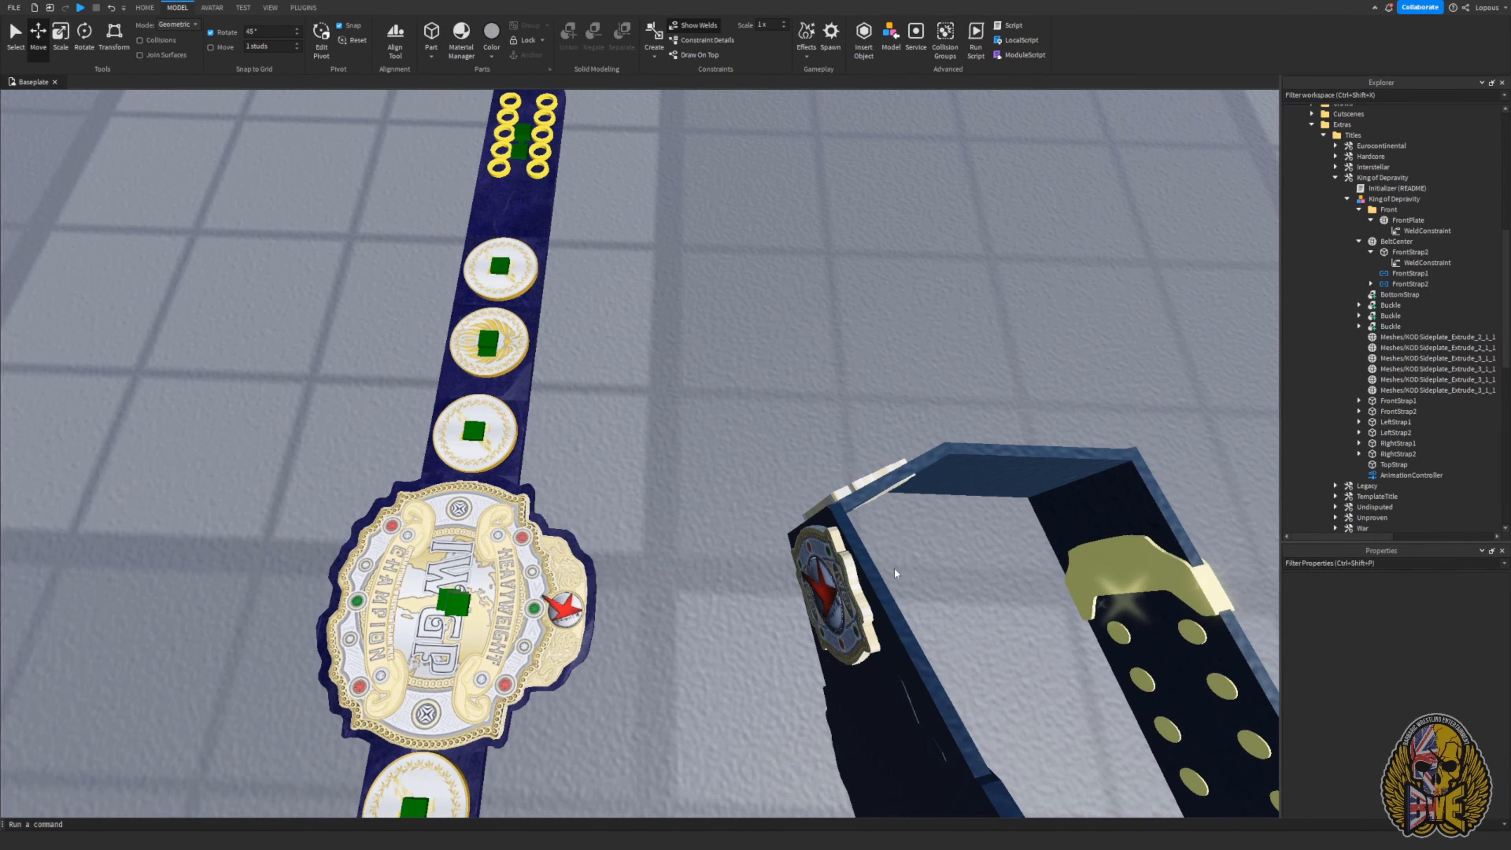
{"action": "right_click_drag", "start_coordinate": [893, 567], "coordinate": [894, 567]}
{"action": "right_click_drag", "start_coordinate": [749, 668], "coordinate": [794, 655]}
{"action": "right_click_drag", "start_coordinate": [471, 565], "coordinate": [471, 565]}
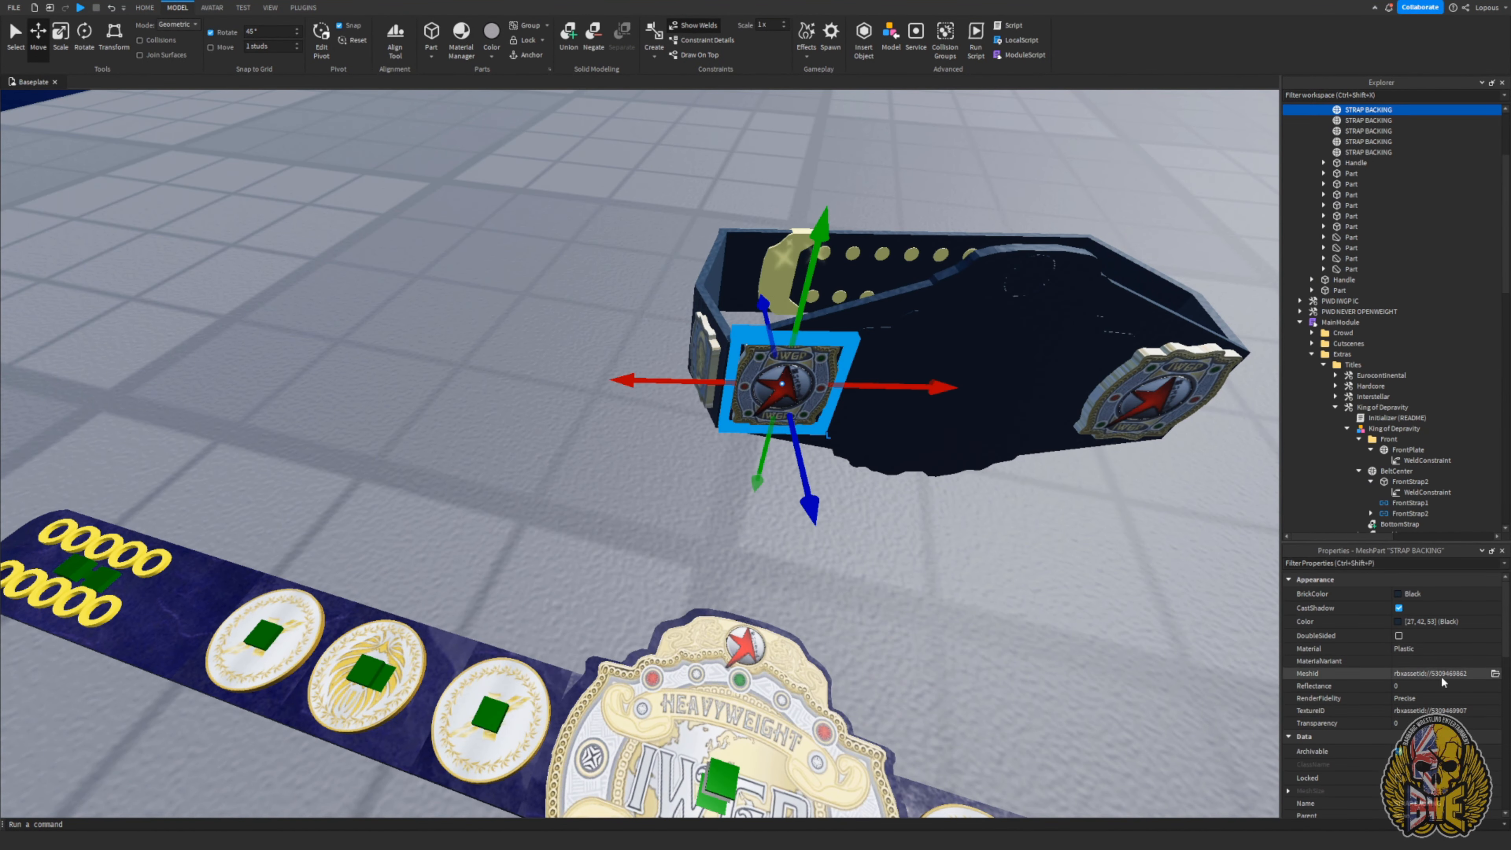
{"action": "scroll", "coordinate": [905, 526], "scroll_direction": "down", "scroll_amount": 4}
{"action": "right_click_drag", "start_coordinate": [862, 517], "coordinate": [863, 517]}
{"action": "scroll", "coordinate": [862, 517], "scroll_direction": "up", "scroll_amount": 2}
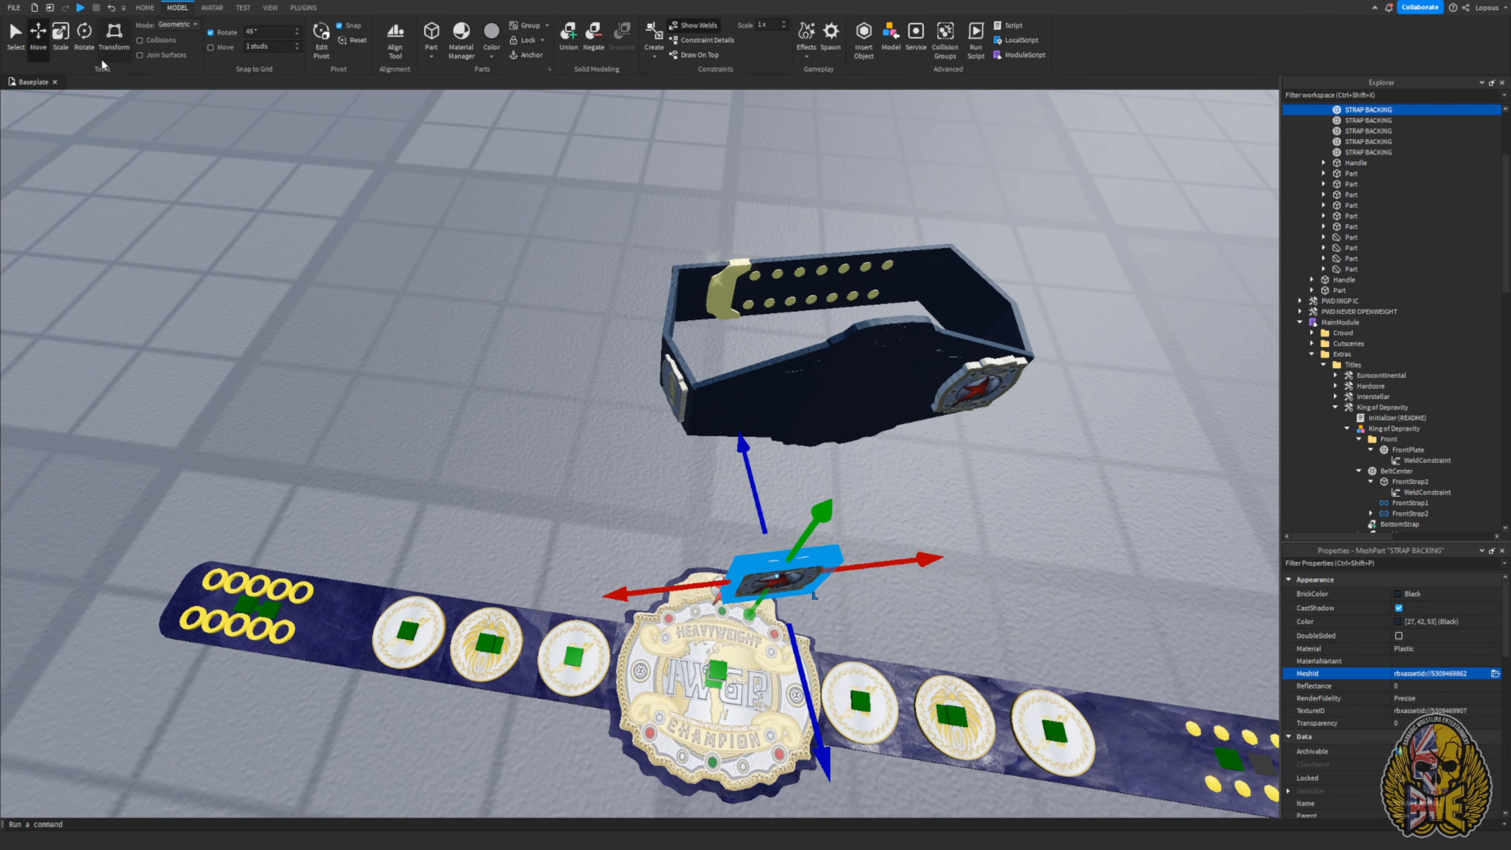
- Rotate the IWGP side plate so it lies flat and its edges line up with the direction of the strap
{"action": "left_click", "coordinate": [112, 51]}
{"action": "right_click_drag", "start_coordinate": [560, 429], "coordinate": [560, 428]}
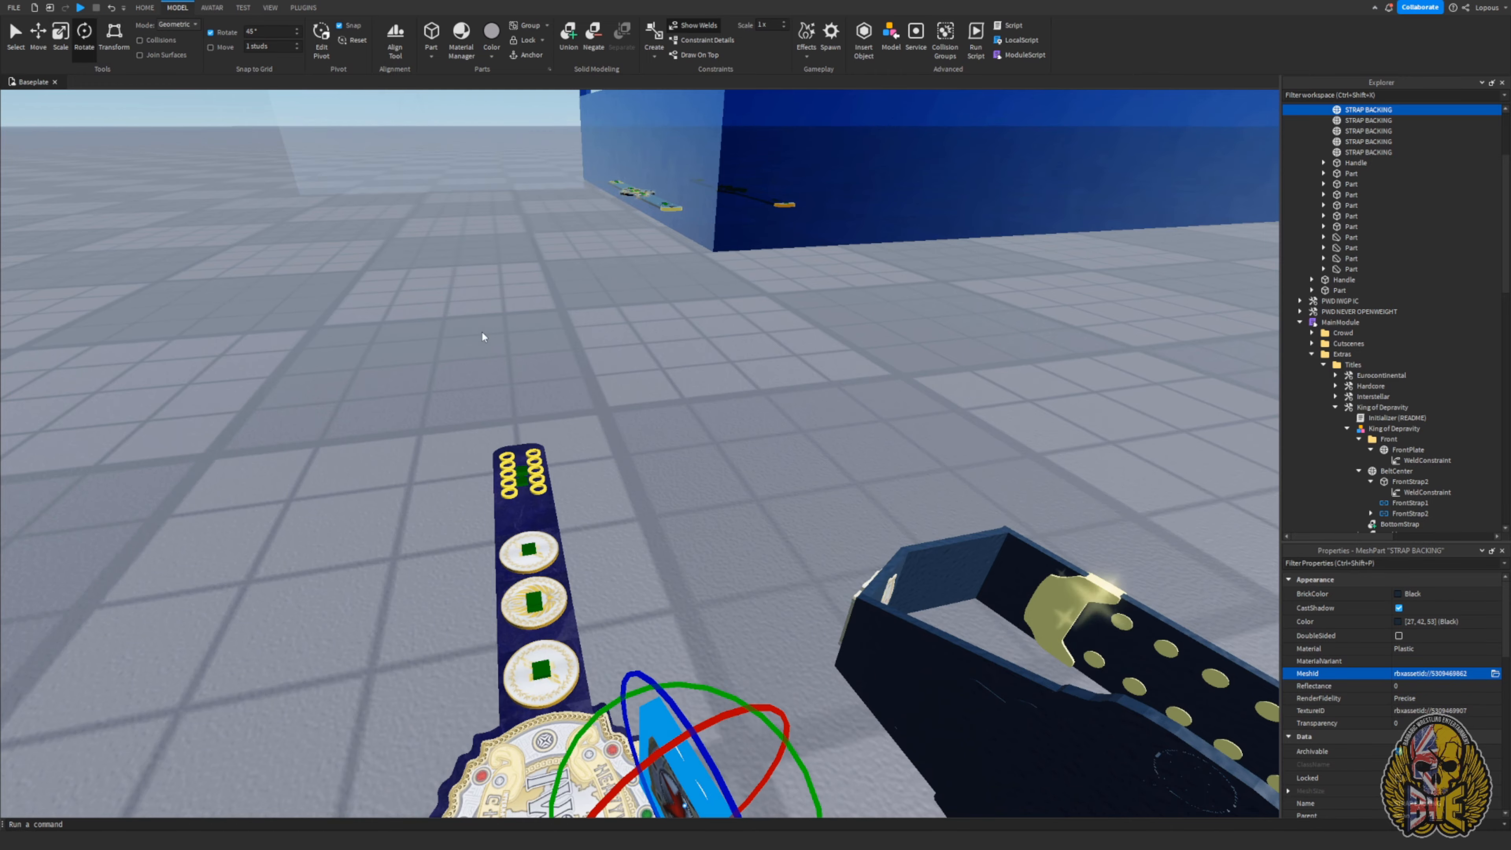
{"action": "right_click_drag", "start_coordinate": [483, 337], "coordinate": [483, 338]}
{"action": "right_click_drag", "start_coordinate": [943, 596], "coordinate": [943, 596]}
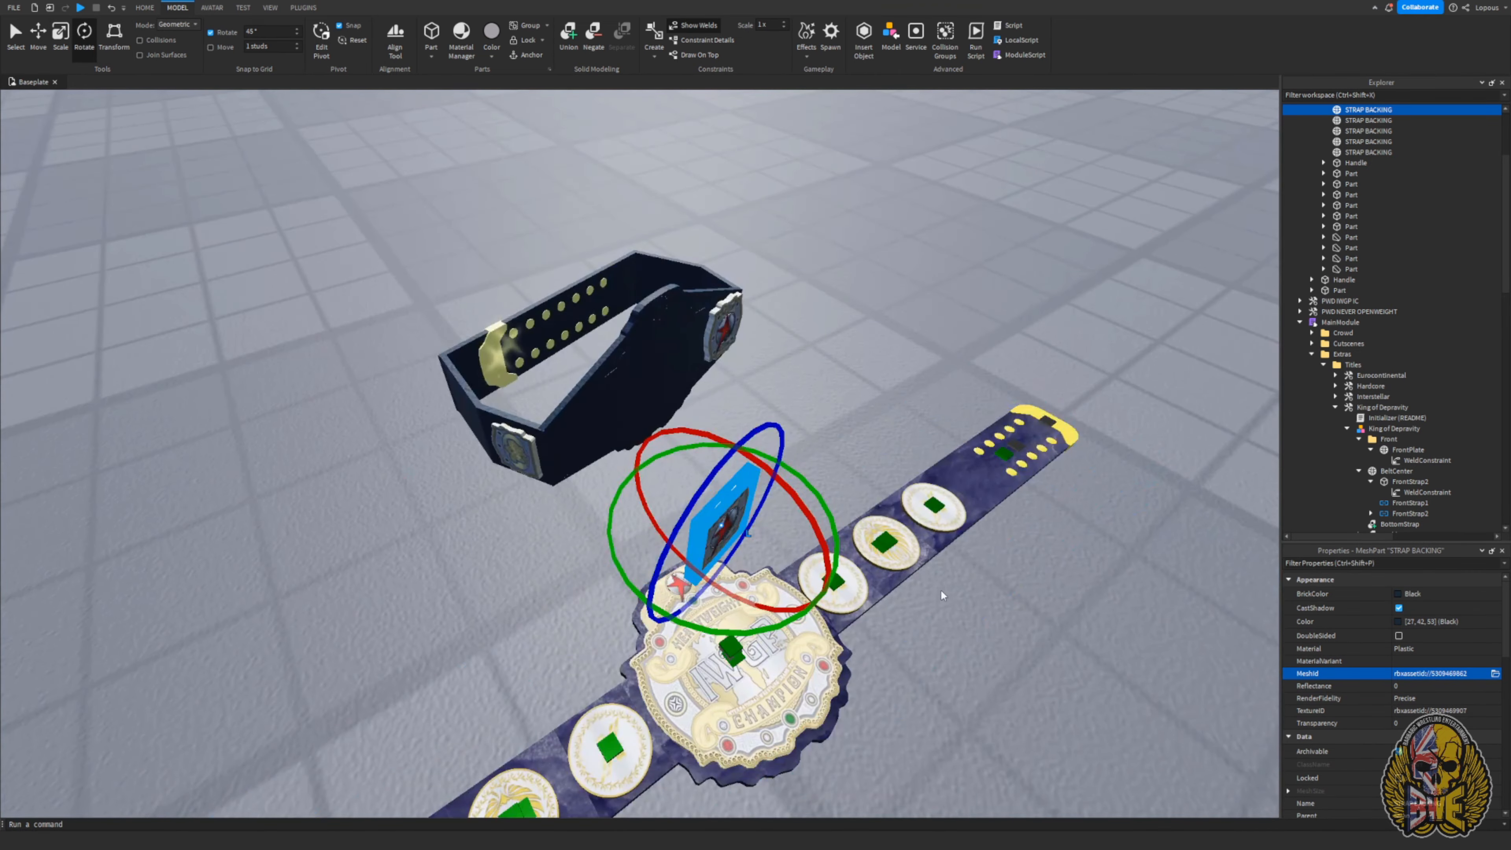
{"action": "left_click_drag", "start_coordinate": [710, 428], "coordinate": [662, 415]}
{"action": "right_click_drag", "start_coordinate": [645, 410], "coordinate": [646, 411]}
{"action": "left_click", "coordinate": [115, 43]}
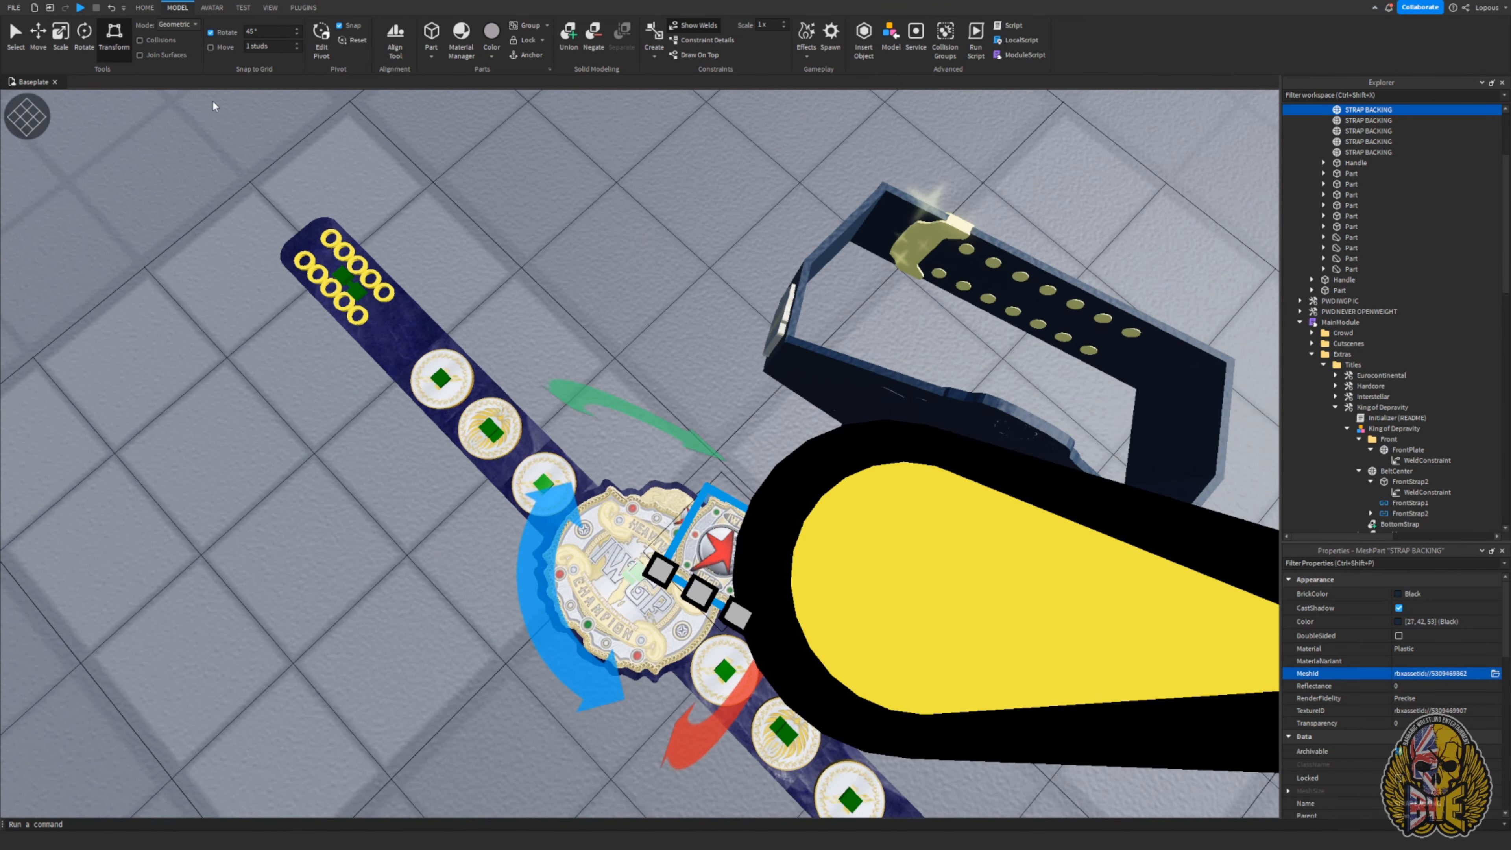
{"action": "left_click_drag", "start_coordinate": [538, 576], "coordinate": [503, 528]}
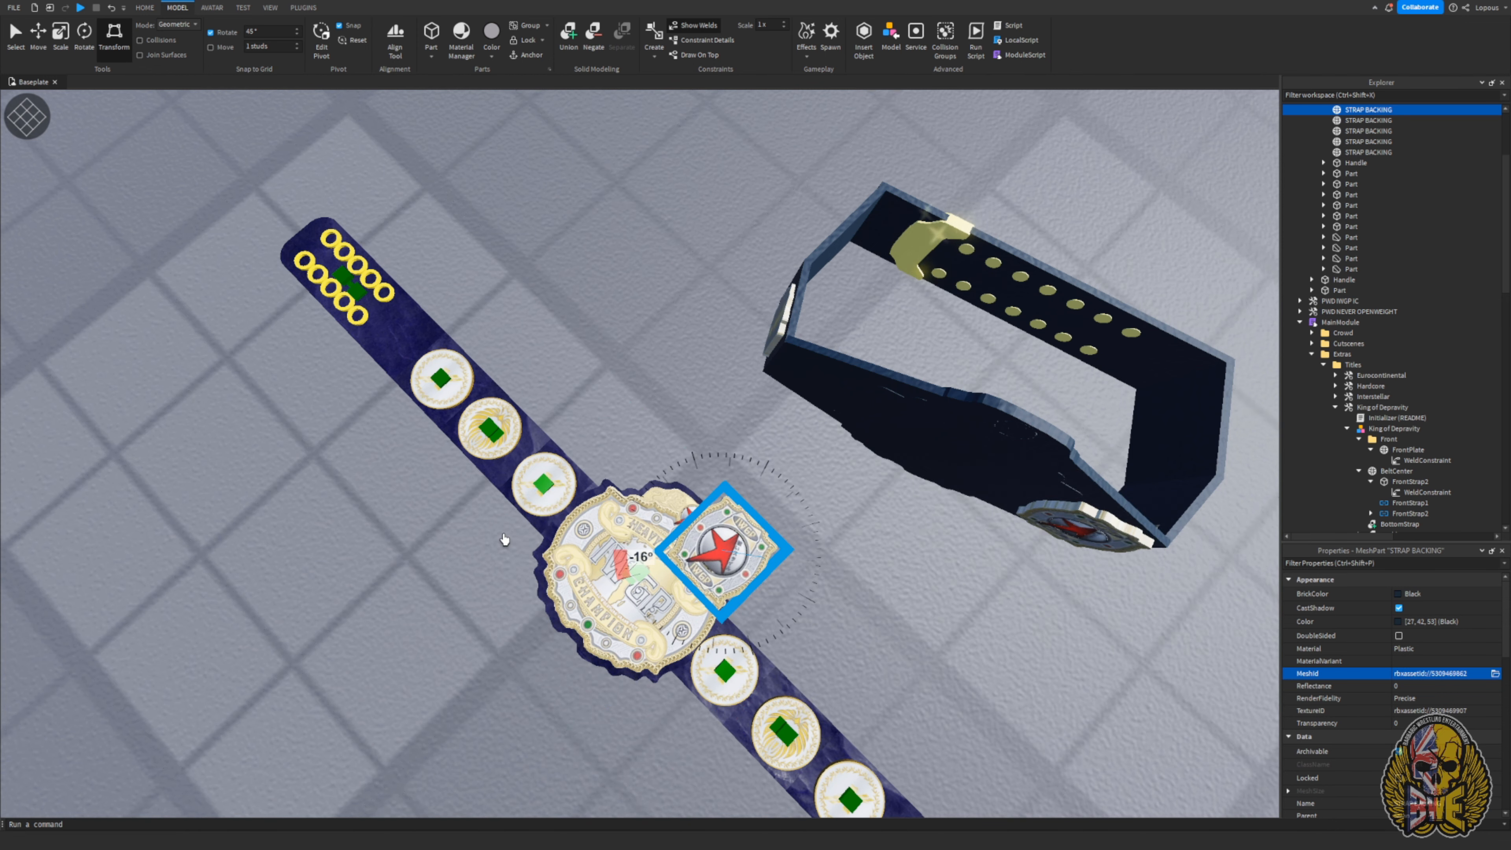
{"action": "left_click_drag", "start_coordinate": [504, 536], "coordinate": [505, 529]}
{"action": "right_click_drag", "start_coordinate": [505, 528], "coordinate": [599, 539]}
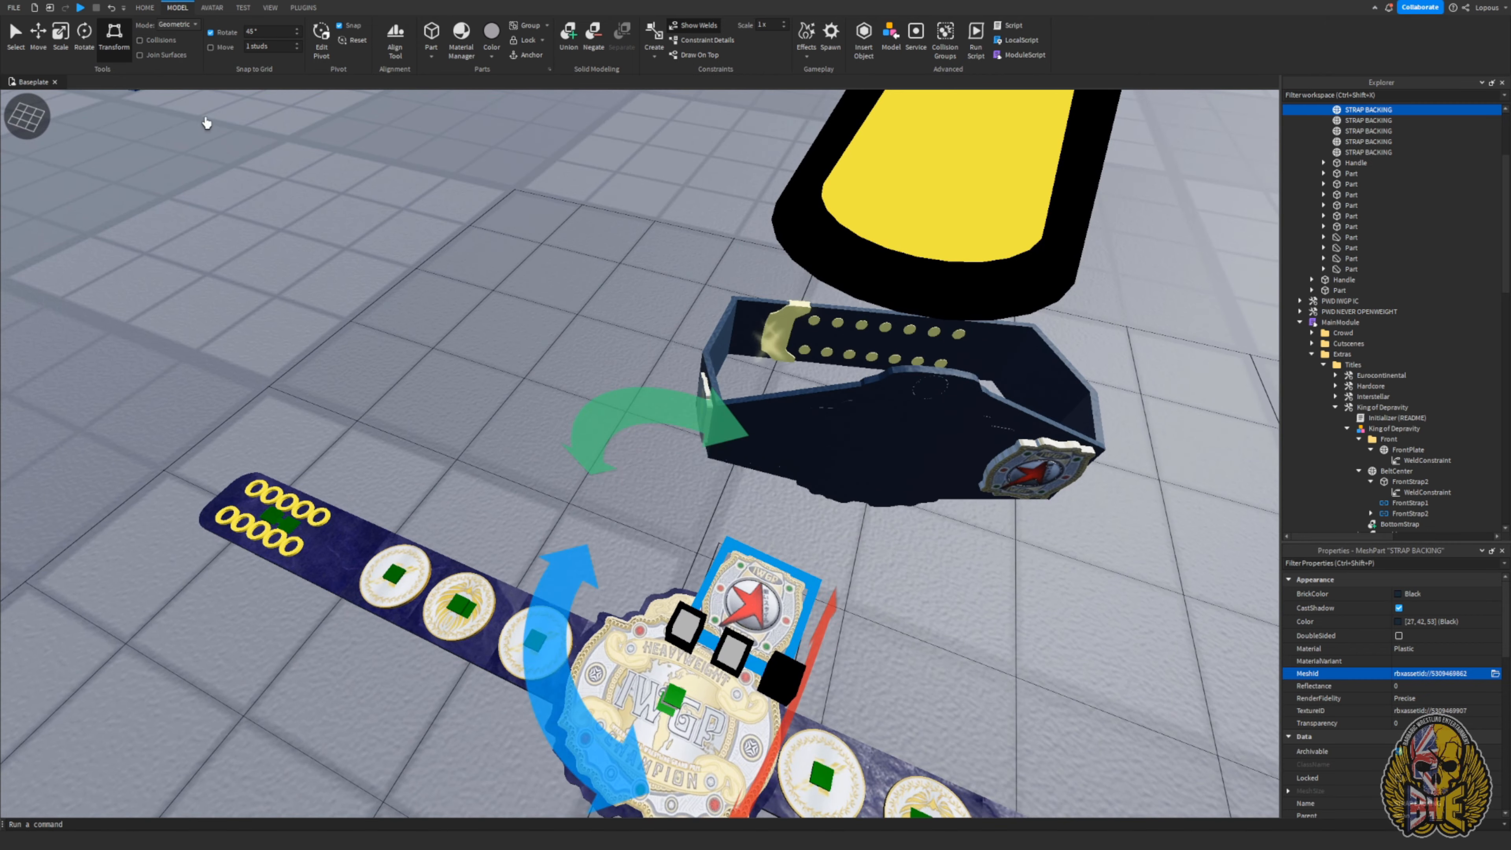
- Move the IWGP side plate onto the round side plate next to the centre plate, on the eyelet end of the strap
{"action": "left_click", "coordinate": [37, 37]}
{"action": "right_click_drag", "start_coordinate": [857, 602], "coordinate": [861, 600]}
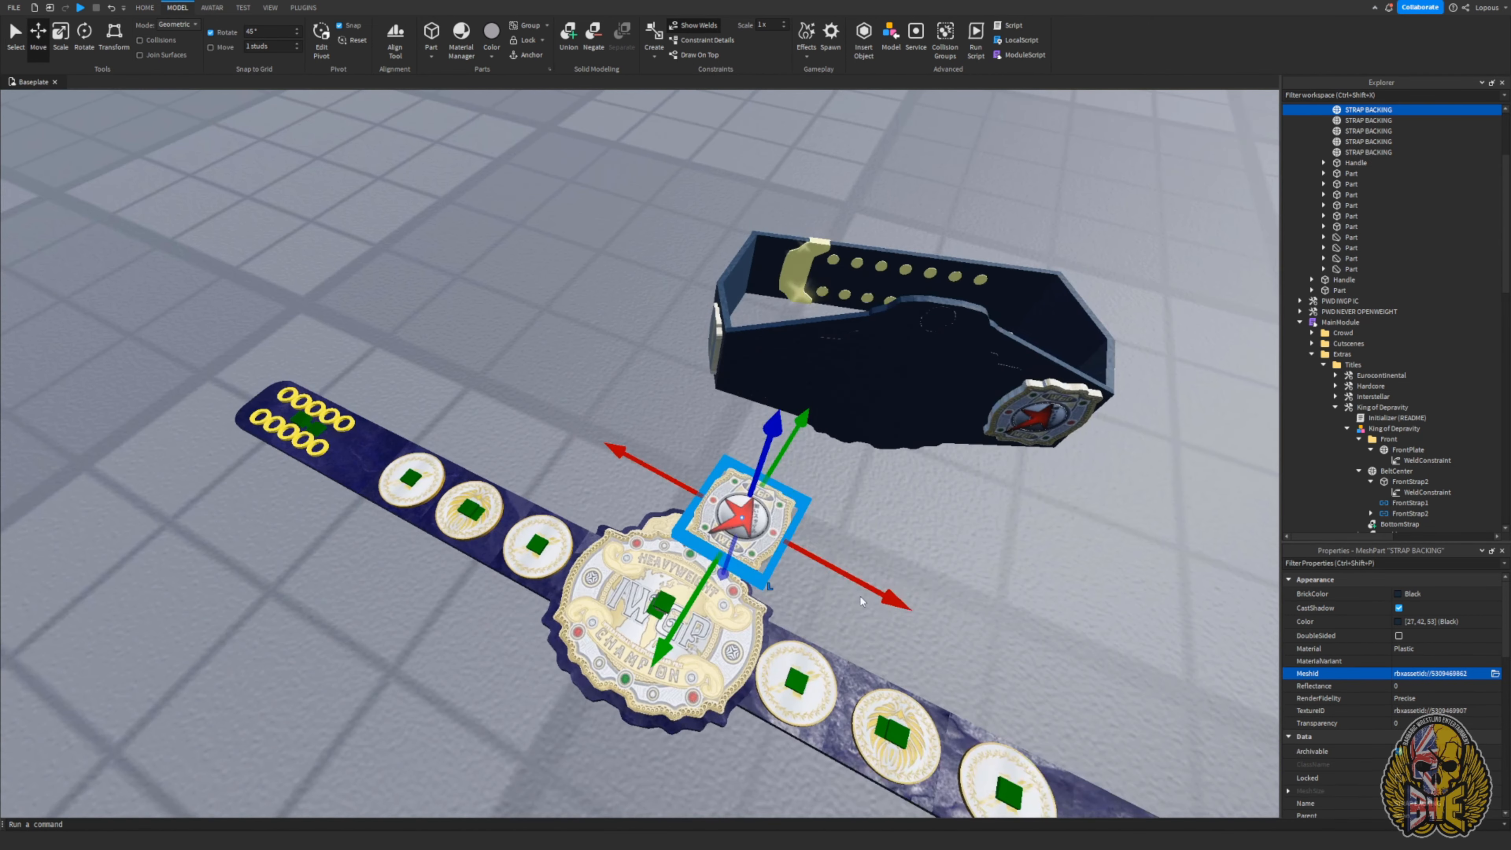
{"action": "scroll", "coordinate": [857, 595], "scroll_direction": "up", "scroll_amount": 2}
{"action": "left_click_drag", "start_coordinate": [887, 605], "coordinate": [821, 572]}
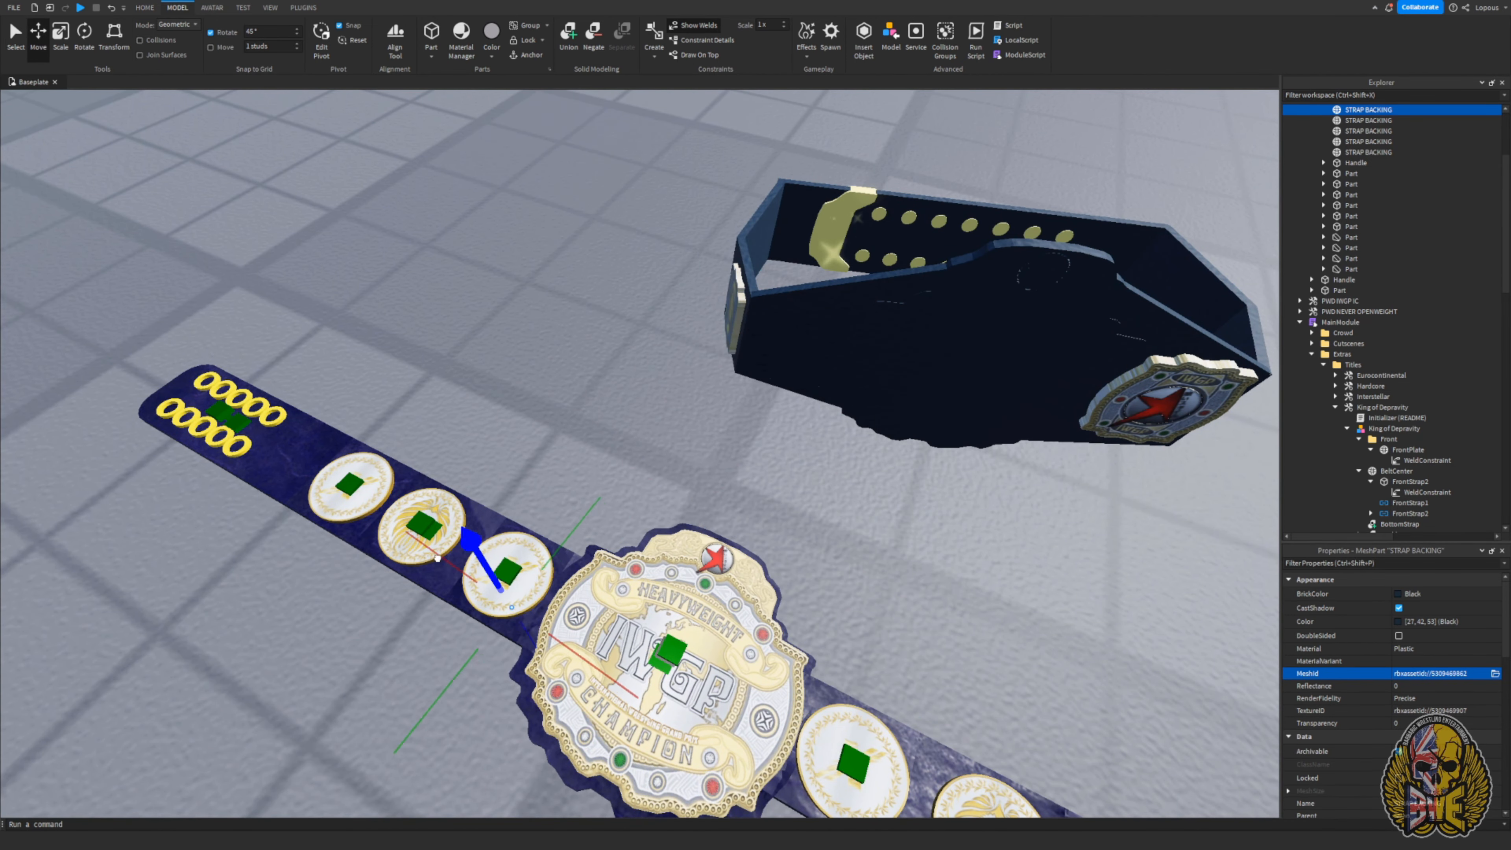
{"action": "right_click_drag", "start_coordinate": [432, 534], "coordinate": [435, 536]}
{"action": "scroll", "coordinate": [586, 490], "scroll_direction": "up", "scroll_amount": 2}
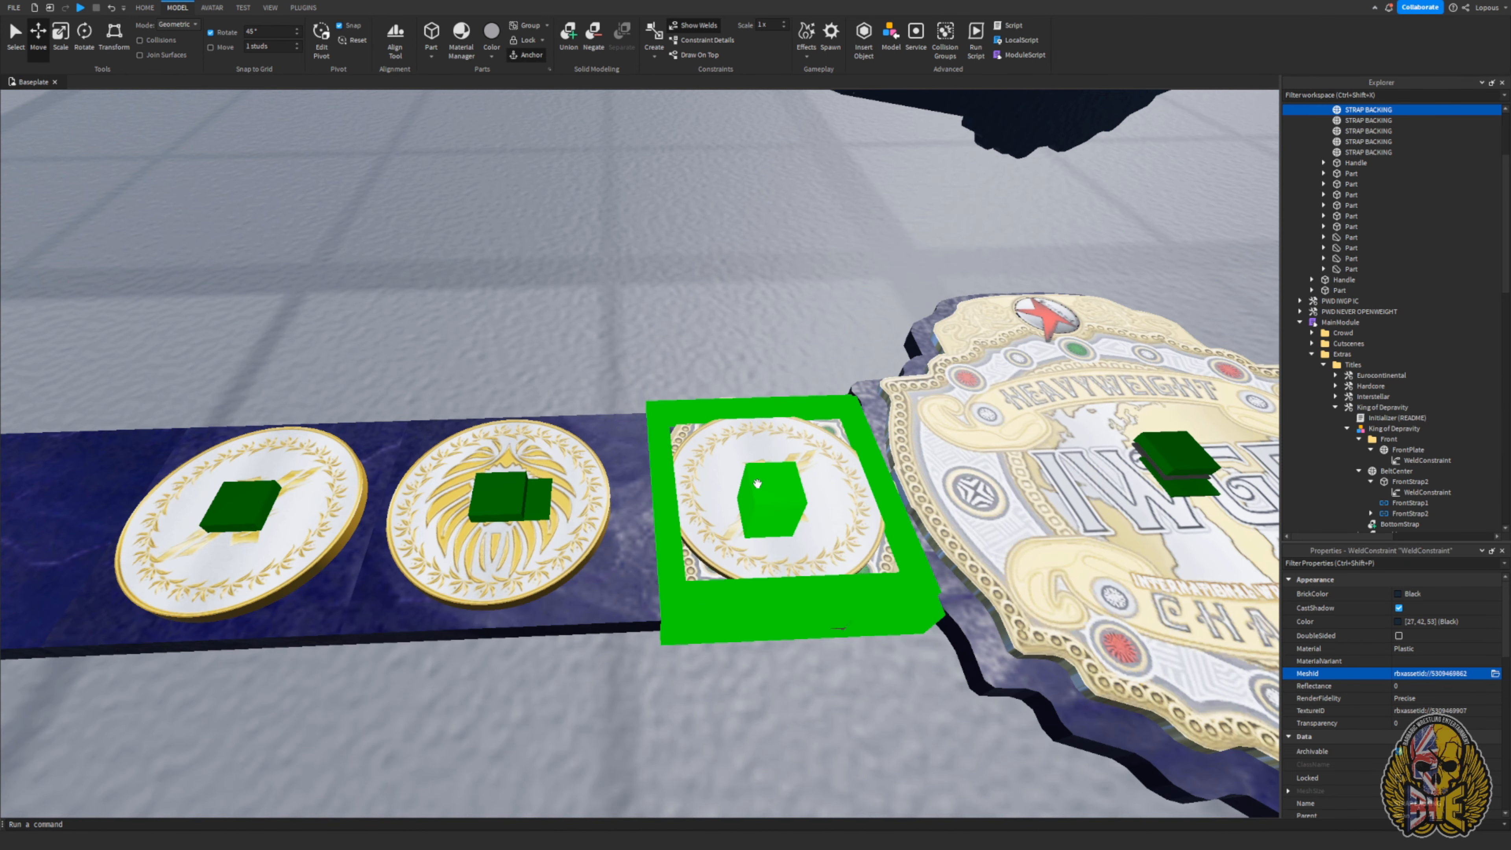
- Examine the WeldConstraint under FrontStrap1 and the surrounding belt parts to see which side plate it joins
{"action": "left_click", "coordinate": [1416, 497]}
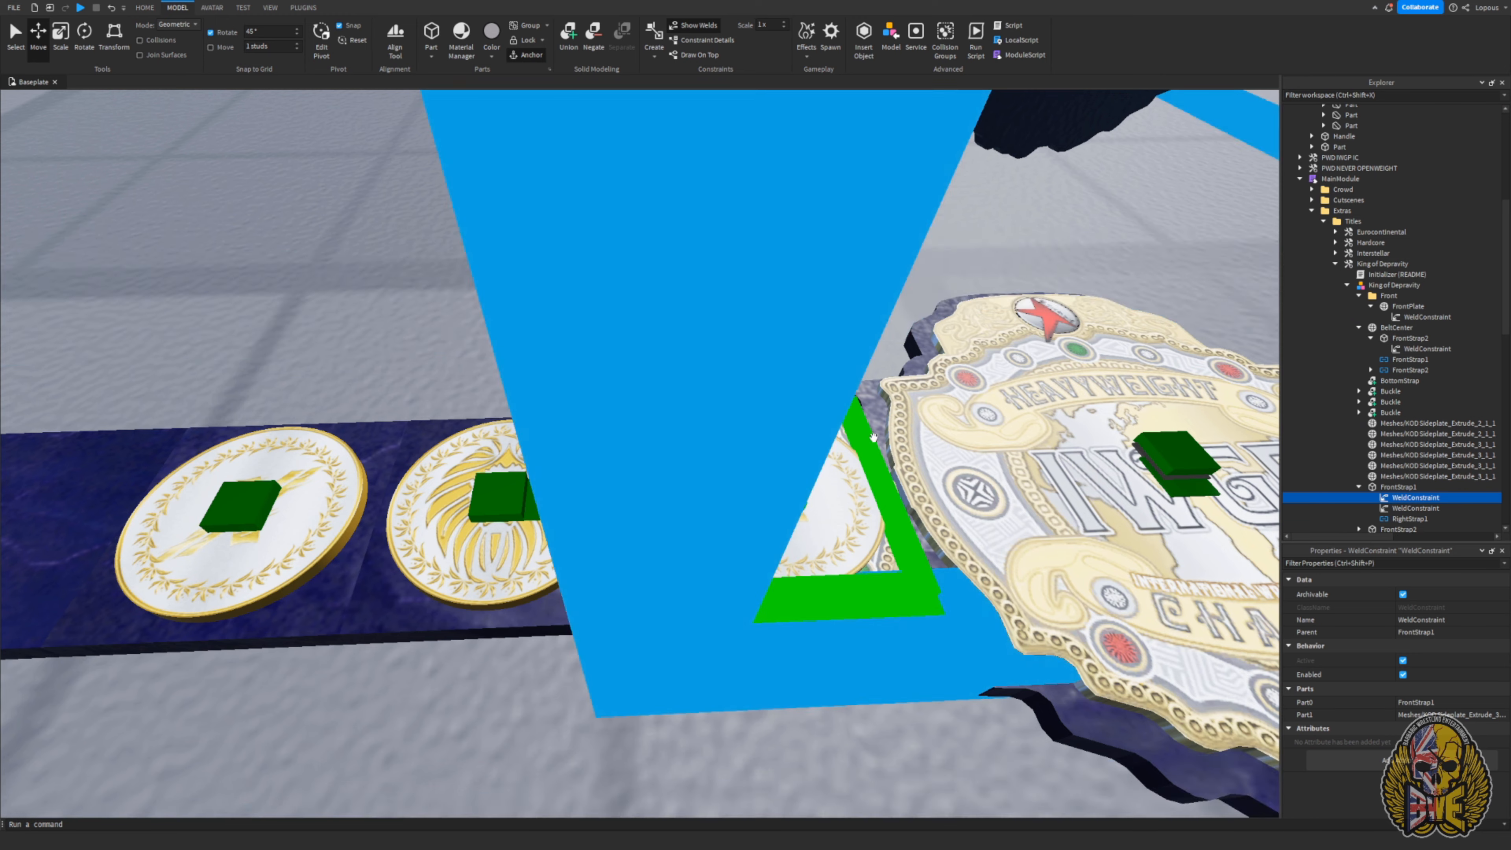
{"action": "scroll", "coordinate": [1421, 486], "scroll_direction": "down", "scroll_amount": 1}
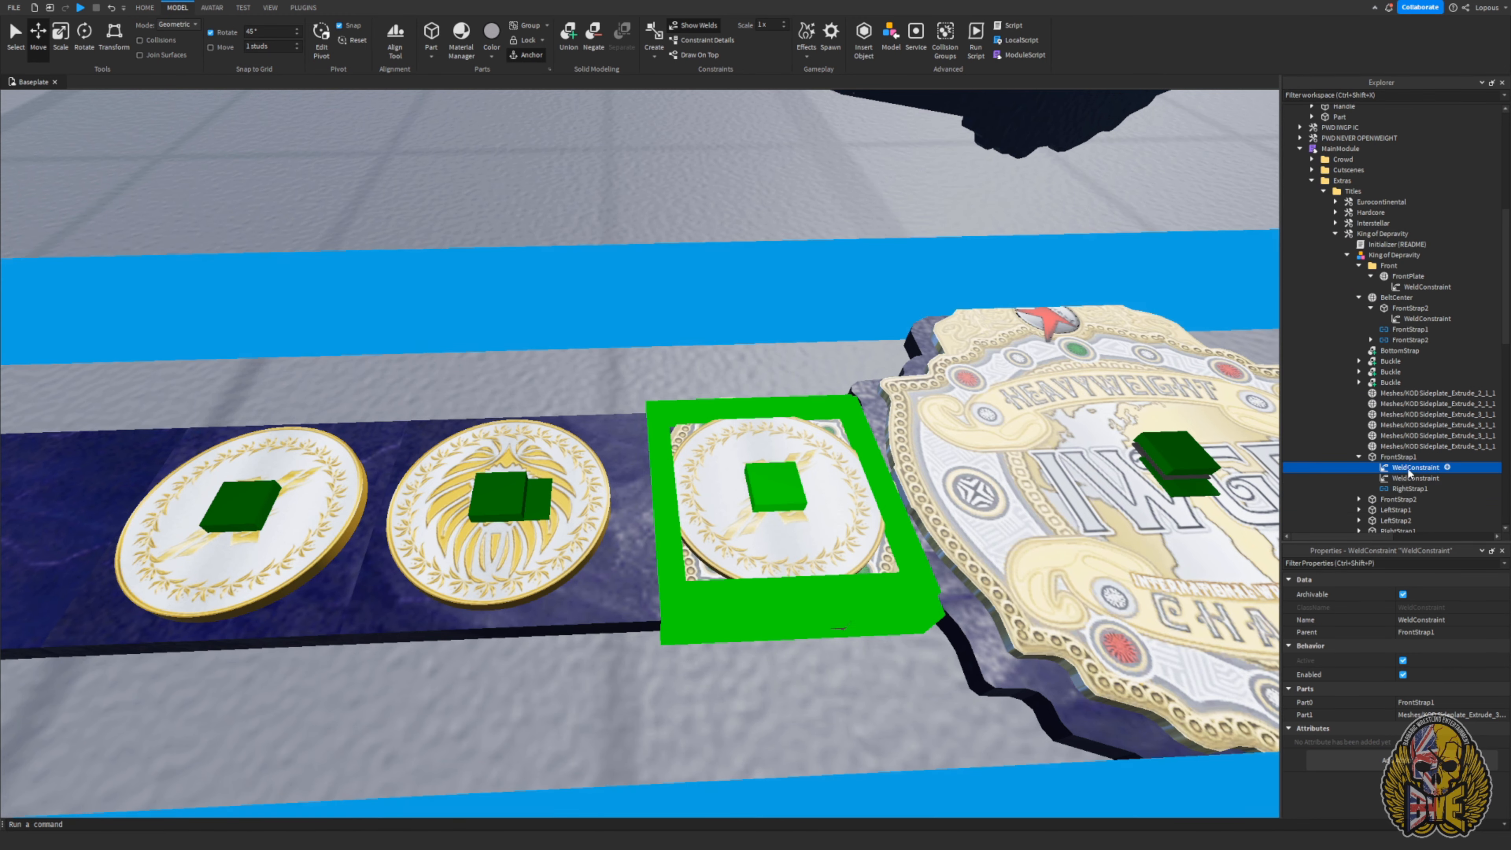
{"action": "right_click_drag", "start_coordinate": [1138, 451], "coordinate": [1139, 450]}
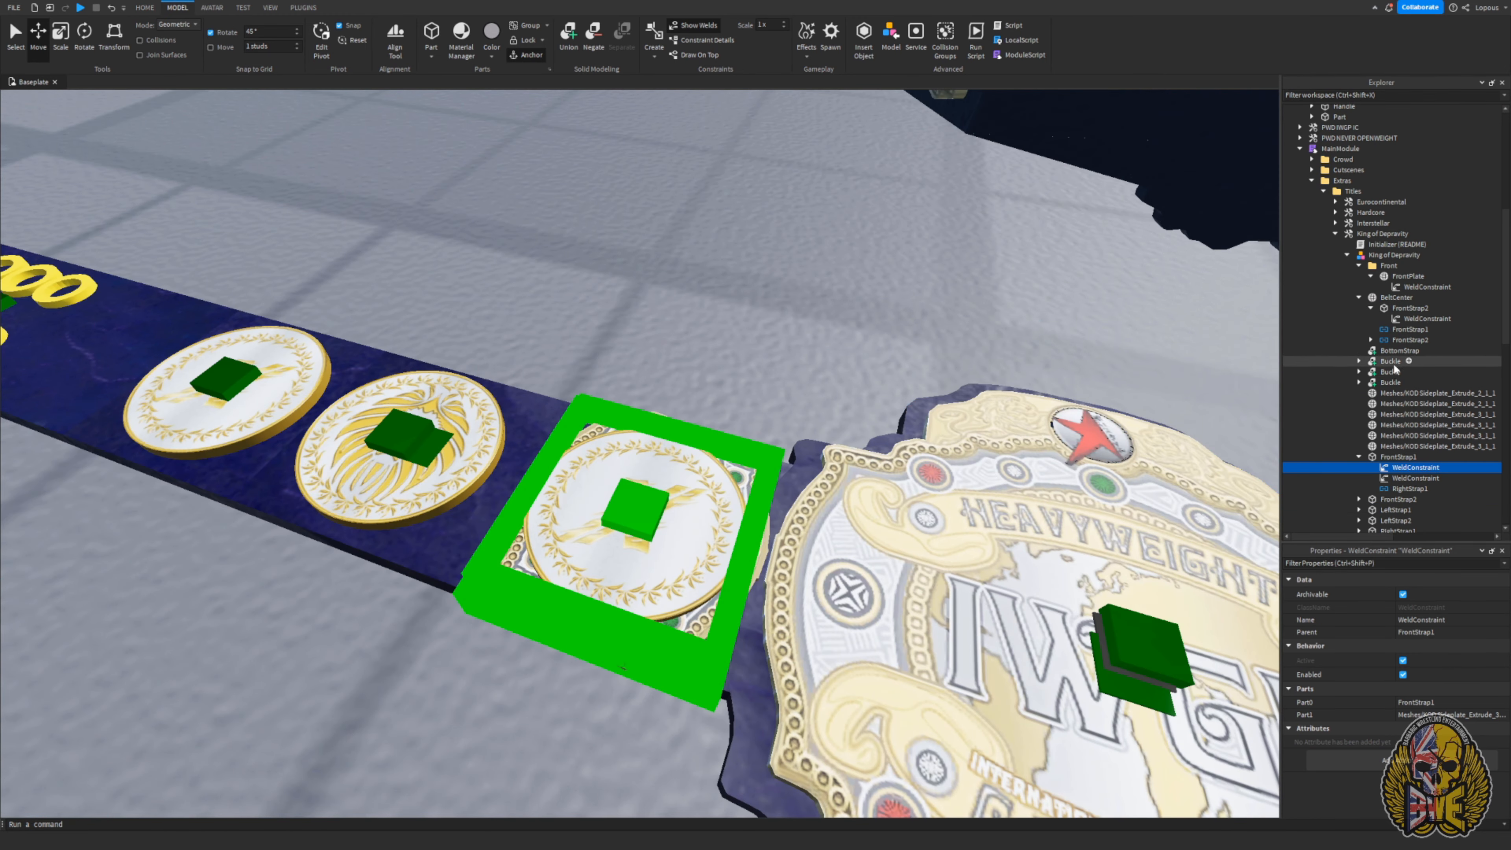
{"action": "scroll", "coordinate": [1395, 369], "scroll_direction": "up", "scroll_amount": 5}
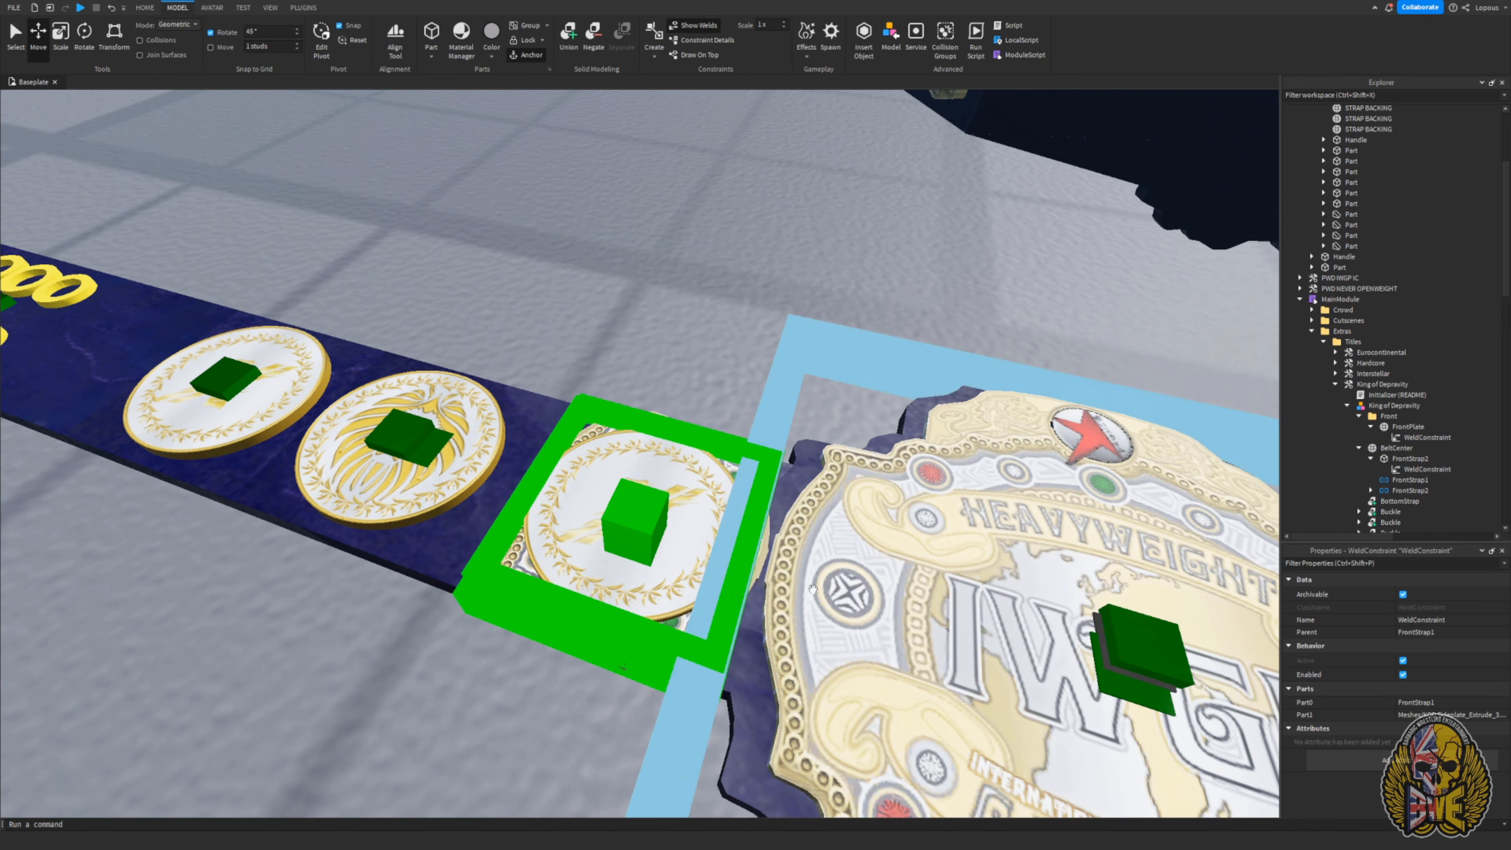
{"action": "scroll", "coordinate": [1477, 401], "scroll_direction": "down", "scroll_amount": 6}
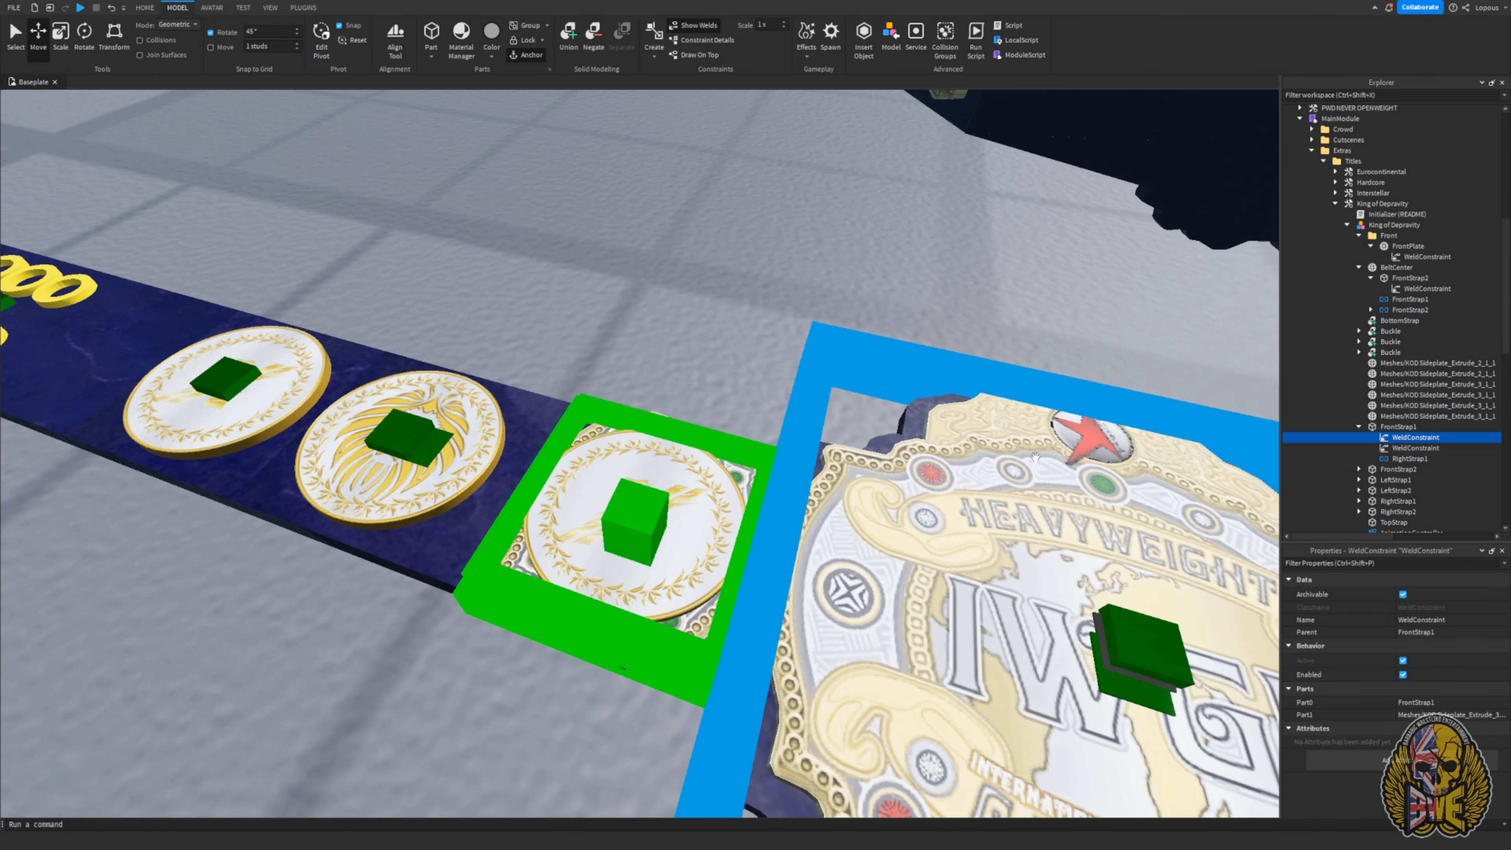
{"action": "right_click_drag", "start_coordinate": [738, 545], "coordinate": [756, 535]}
{"action": "scroll", "coordinate": [1394, 370], "scroll_direction": "up", "scroll_amount": 1}
{"action": "scroll", "coordinate": [1393, 370], "scroll_direction": "up", "scroll_amount": 8}
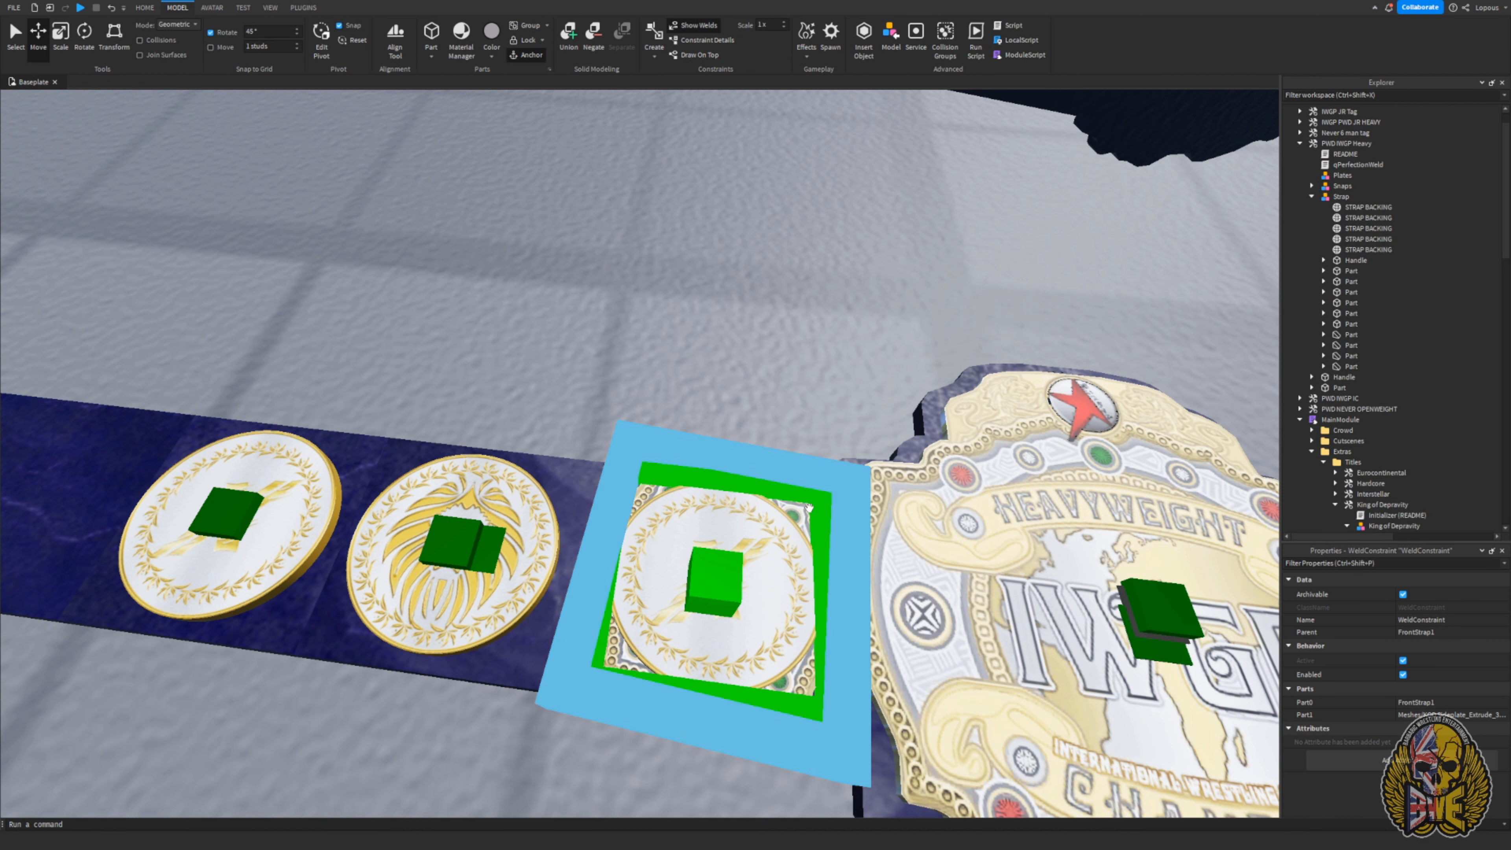
- Rename the placed STRAP BACKING plate Side 1 and put it in a new folder inside the King of Depravity model
{"action": "left_click", "coordinate": [809, 507]}
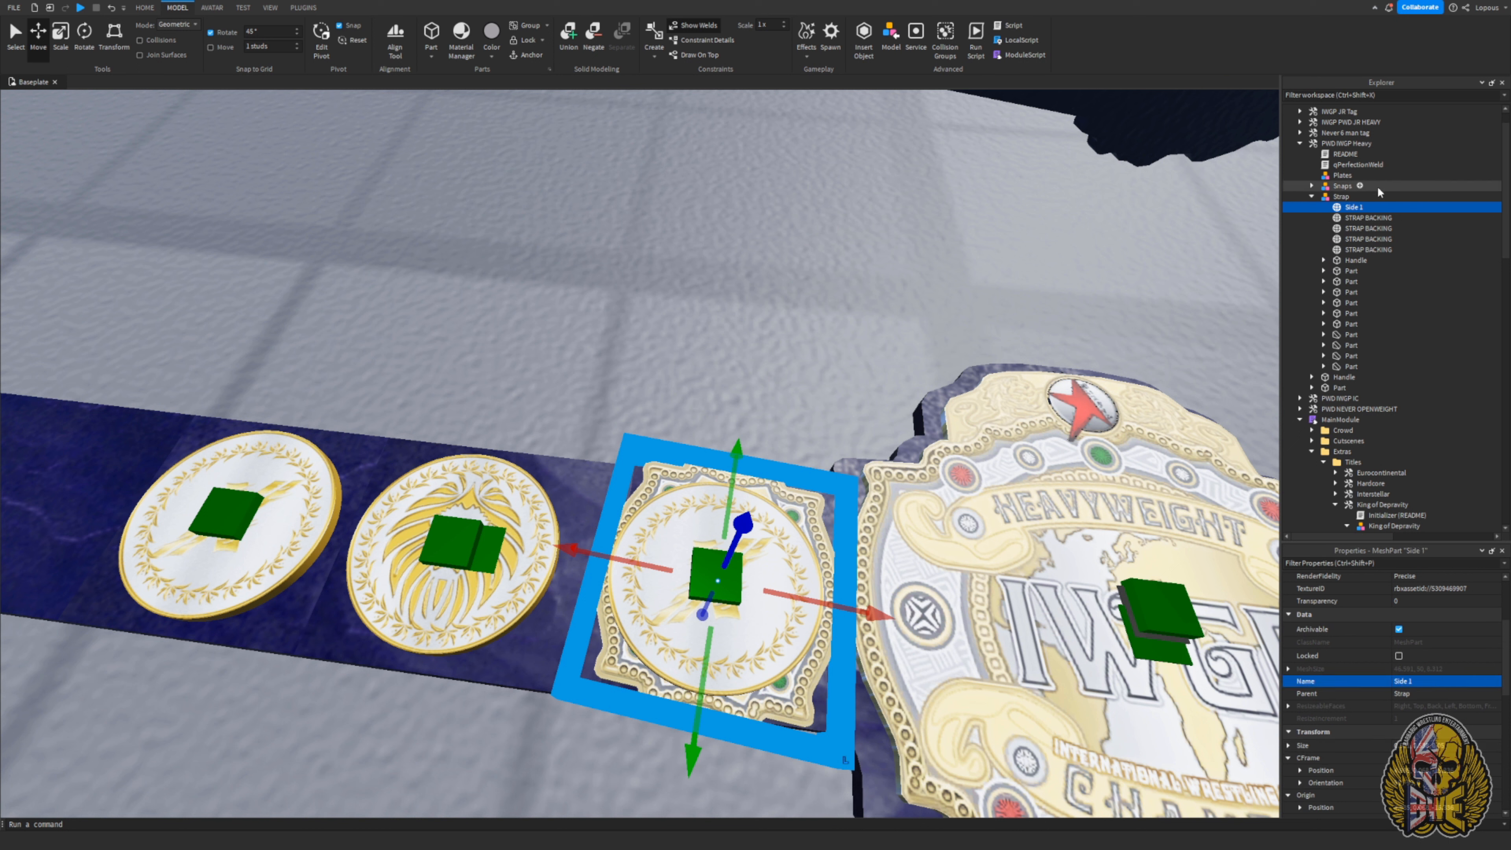
{"action": "scroll", "coordinate": [1366, 468], "scroll_direction": "down", "scroll_amount": 3}
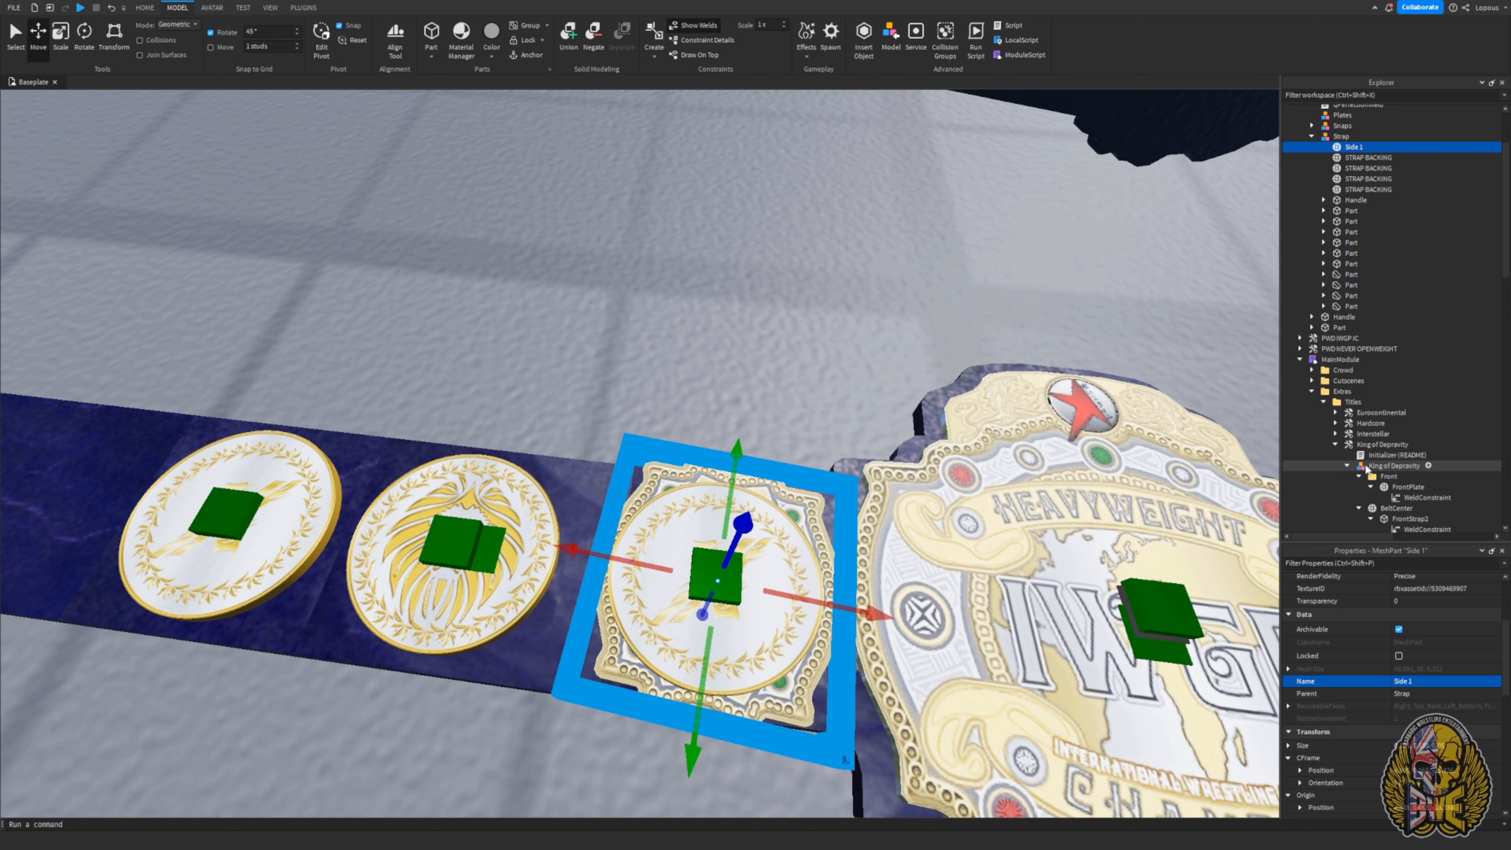
{"action": "left_click", "coordinate": [1429, 466]}
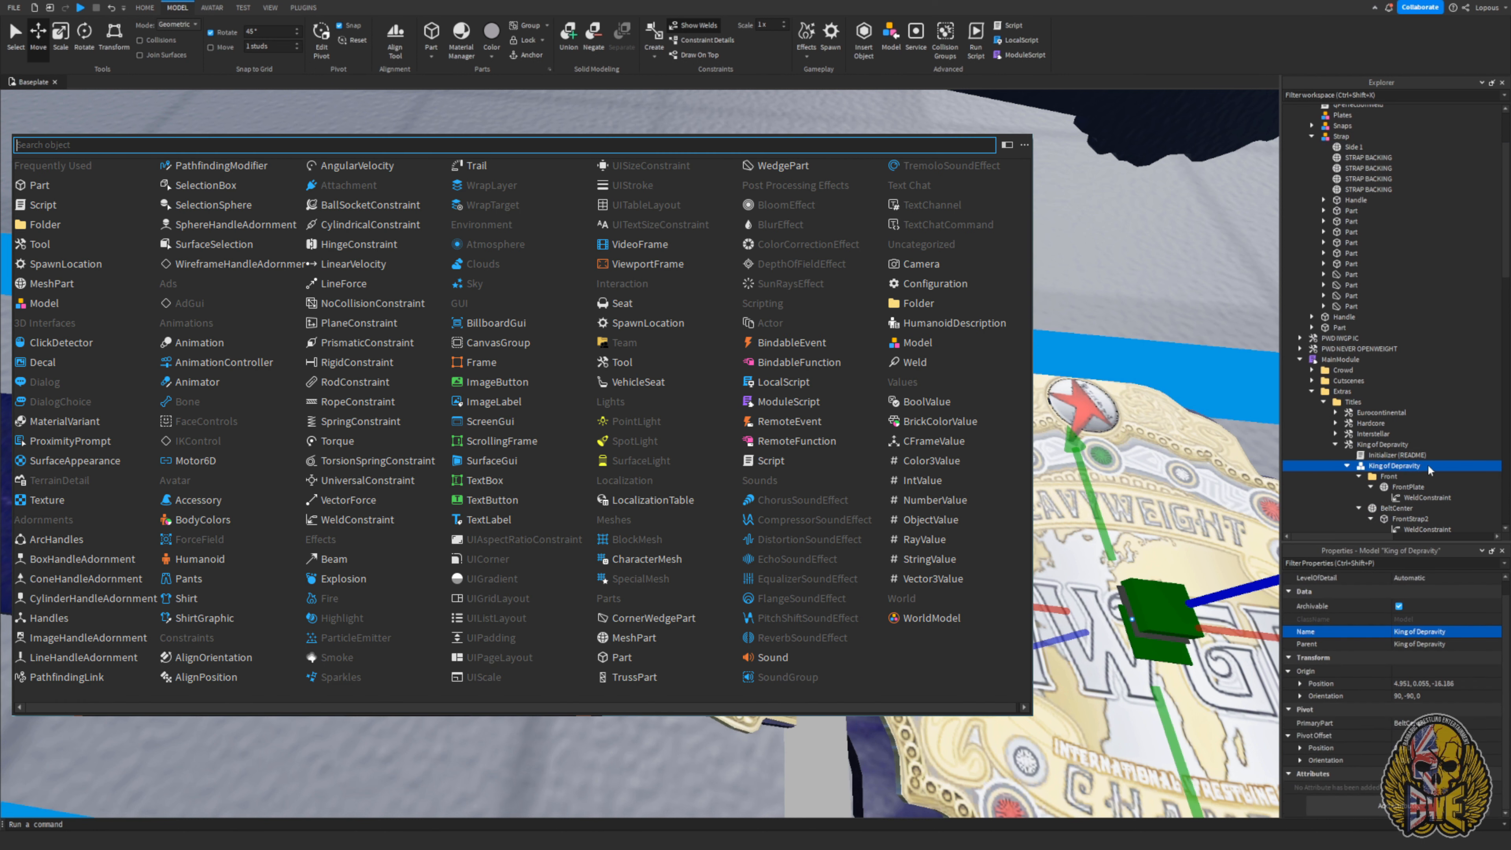
{"action": "type", "text": "folder"}
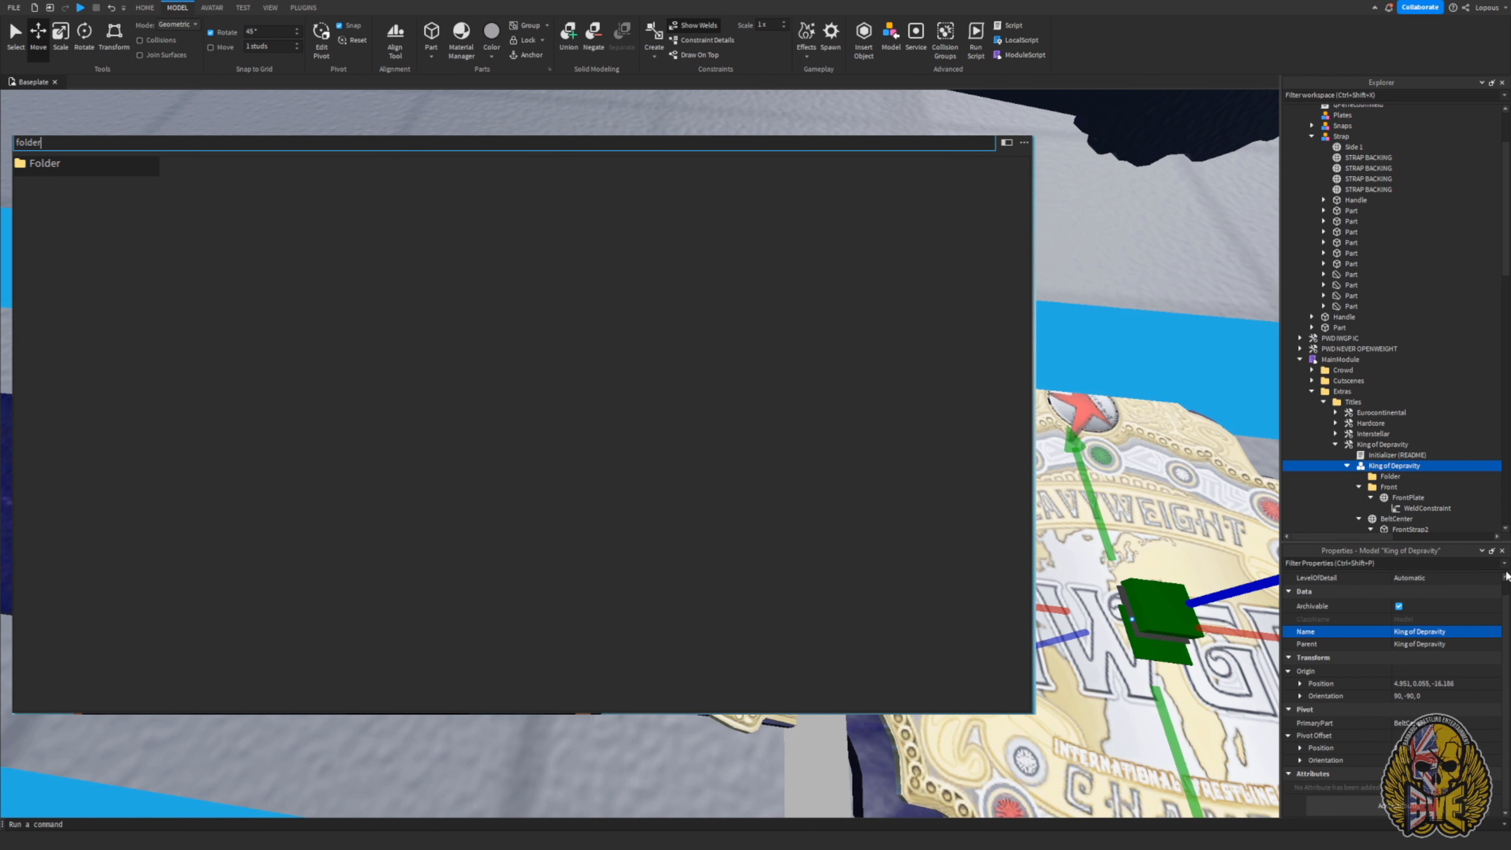
{"action": "key", "text": "Return"}
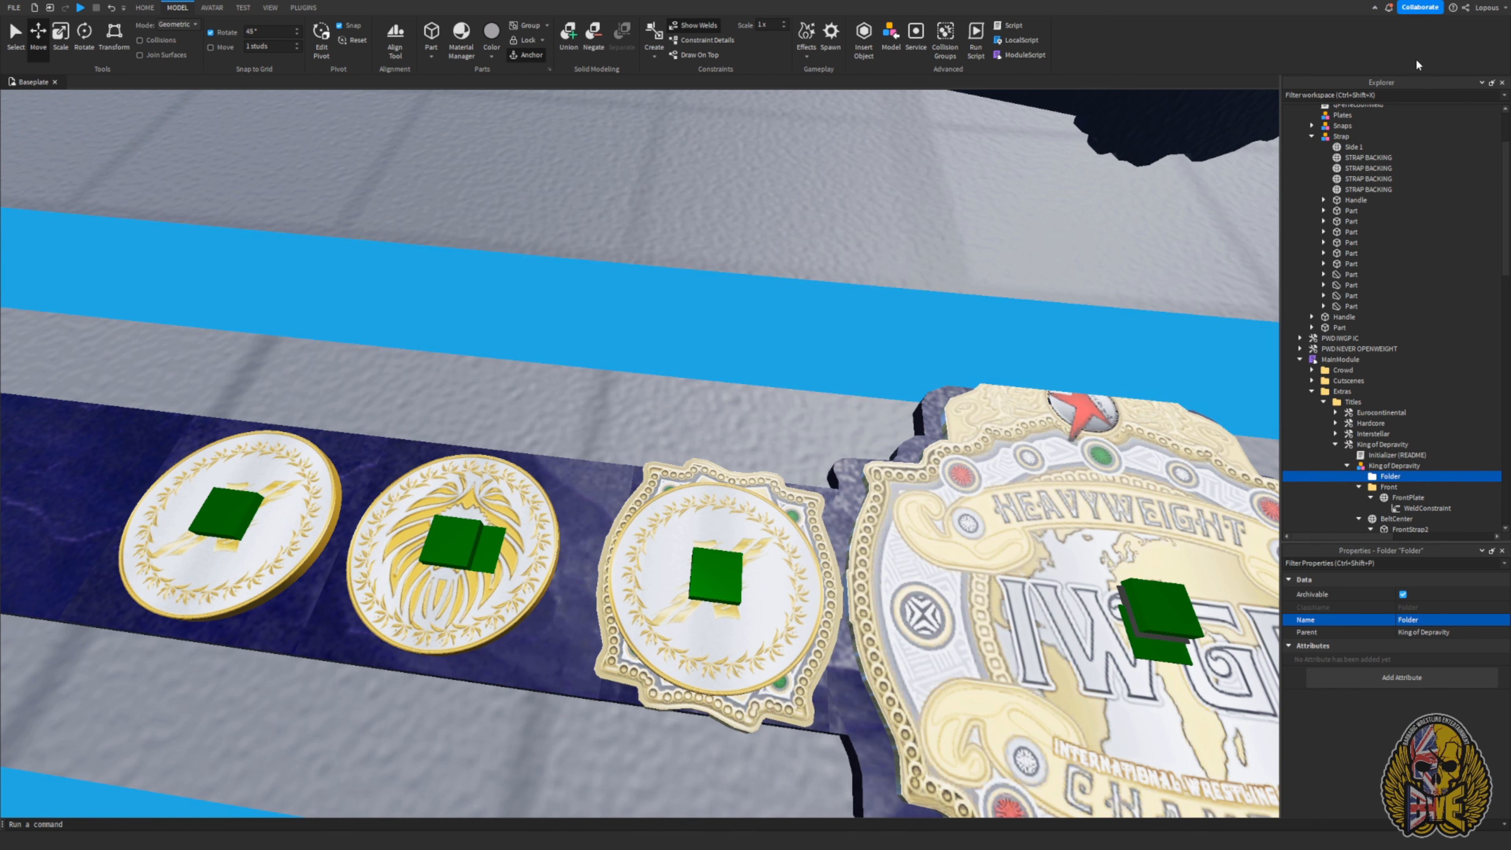
{"action": "left_click_drag", "start_coordinate": [1354, 146], "coordinate": [1398, 477]}
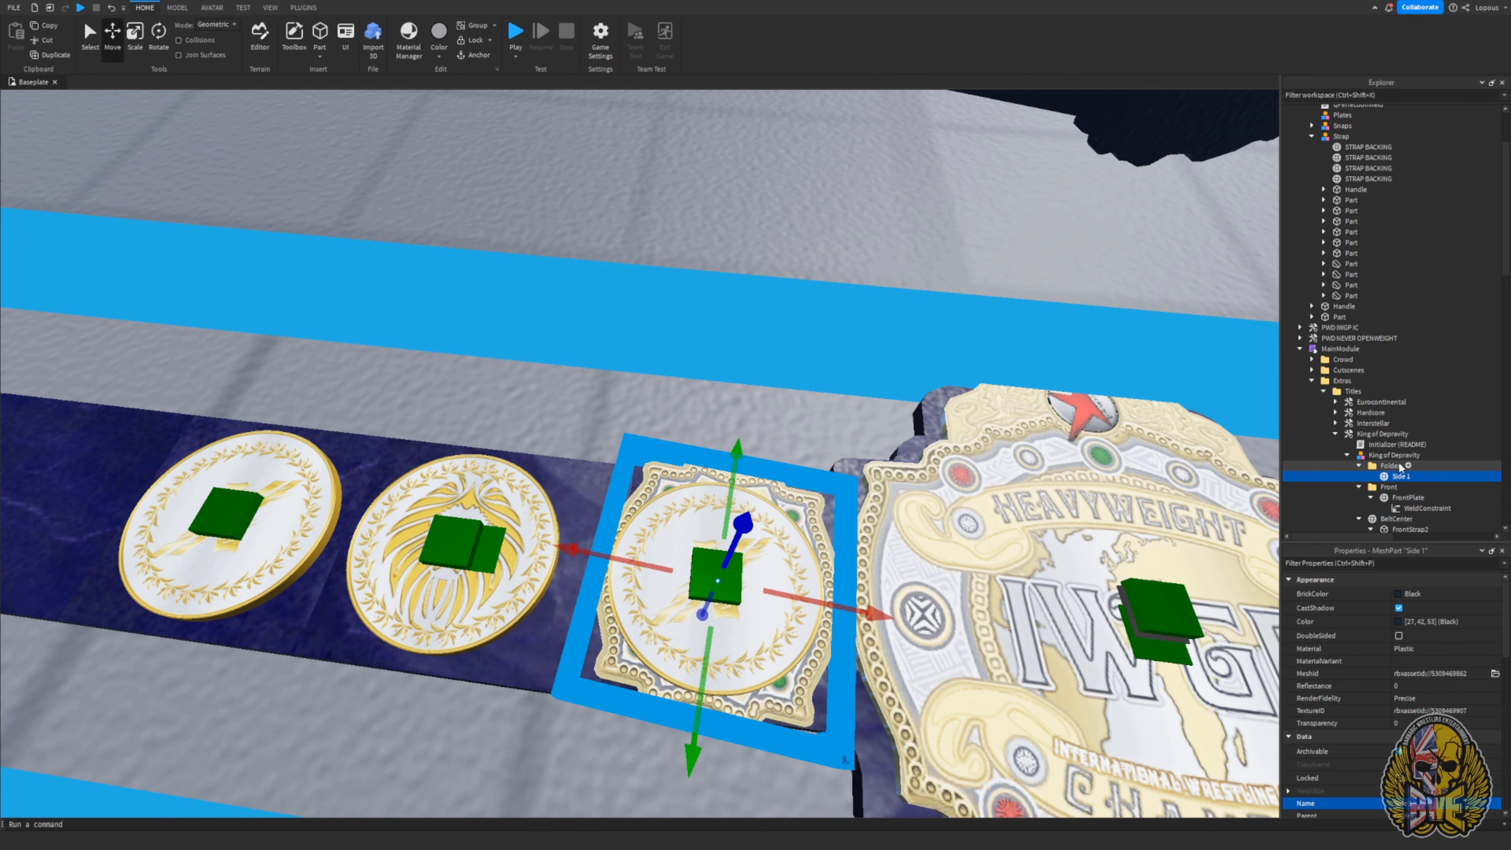
- Rename the side plate's new folder Left, and change that name to Right
{"action": "left_click", "coordinate": [1399, 467]}
{"action": "left_click", "coordinate": [1424, 622]}
{"action": "type", "text": "Left"}
{"action": "key", "text": "Return"}
{"action": "right_click_drag", "start_coordinate": [749, 318], "coordinate": [748, 316]}
{"action": "scroll", "coordinate": [747, 316], "scroll_direction": "down", "scroll_amount": 3}
{"action": "scroll", "coordinate": [748, 316], "scroll_direction": "up", "scroll_amount": 2}
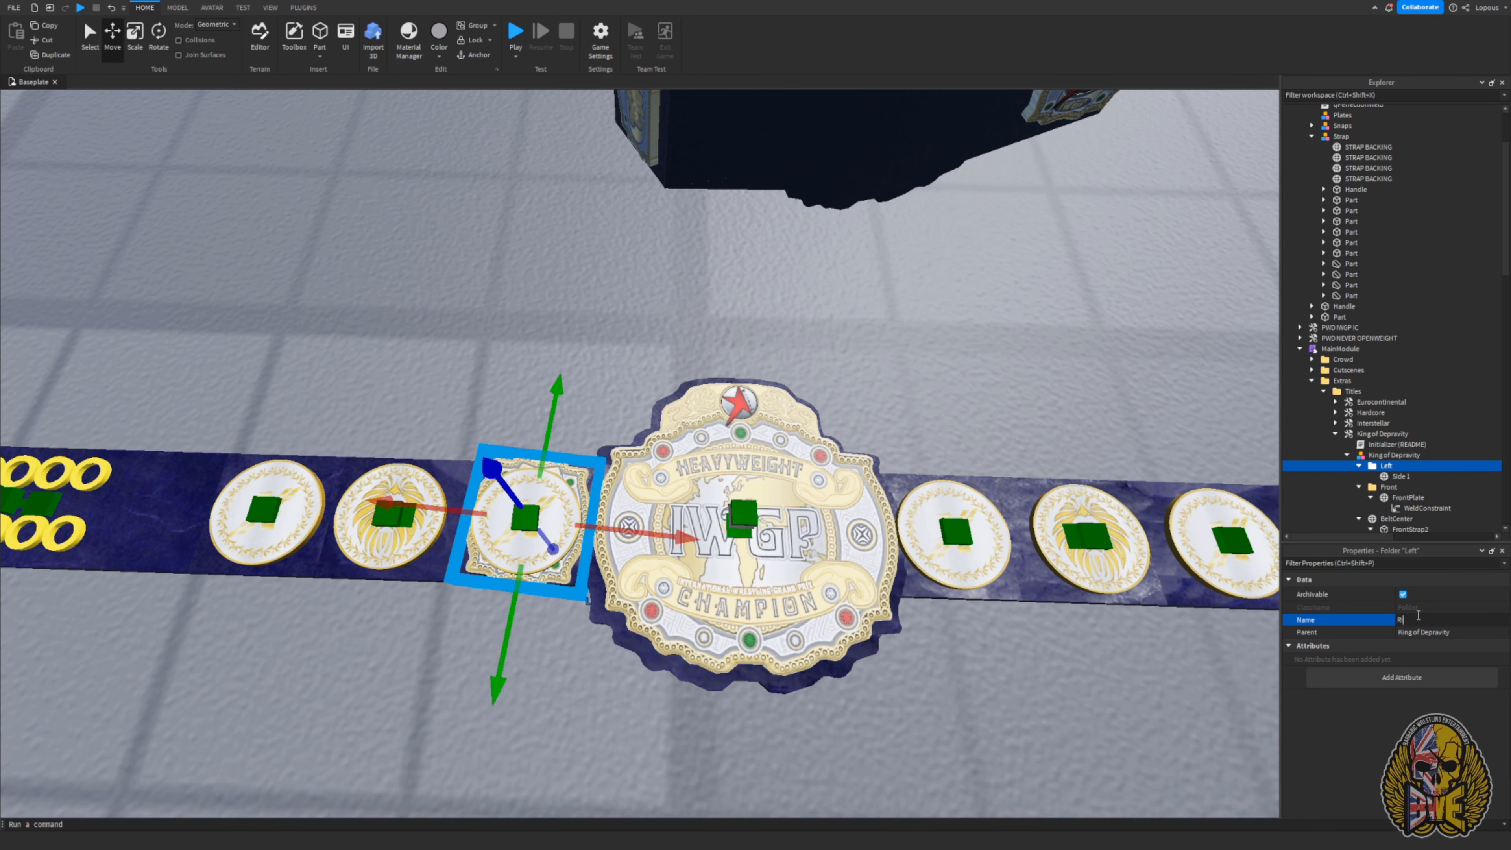
{"action": "scroll", "coordinate": [676, 382], "scroll_direction": "up", "scroll_amount": 3}
{"action": "right_click_drag", "start_coordinate": [675, 382], "coordinate": [675, 382]}
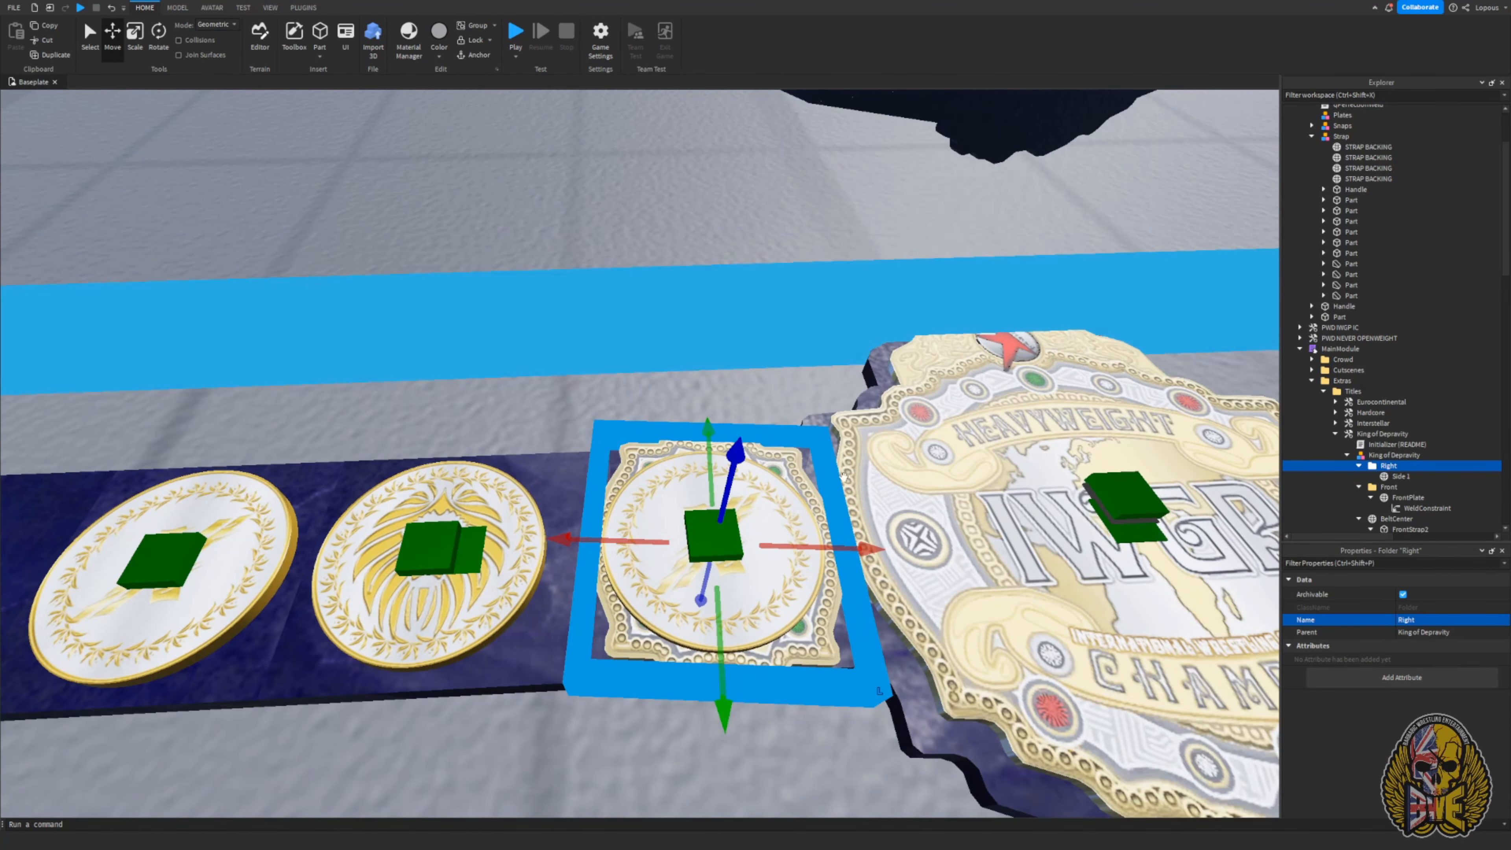
{"action": "right_click_drag", "start_coordinate": [939, 460], "coordinate": [939, 460]}
- Rename the folder holding the side plate Side 1
{"action": "left_click", "coordinate": [1437, 619]}
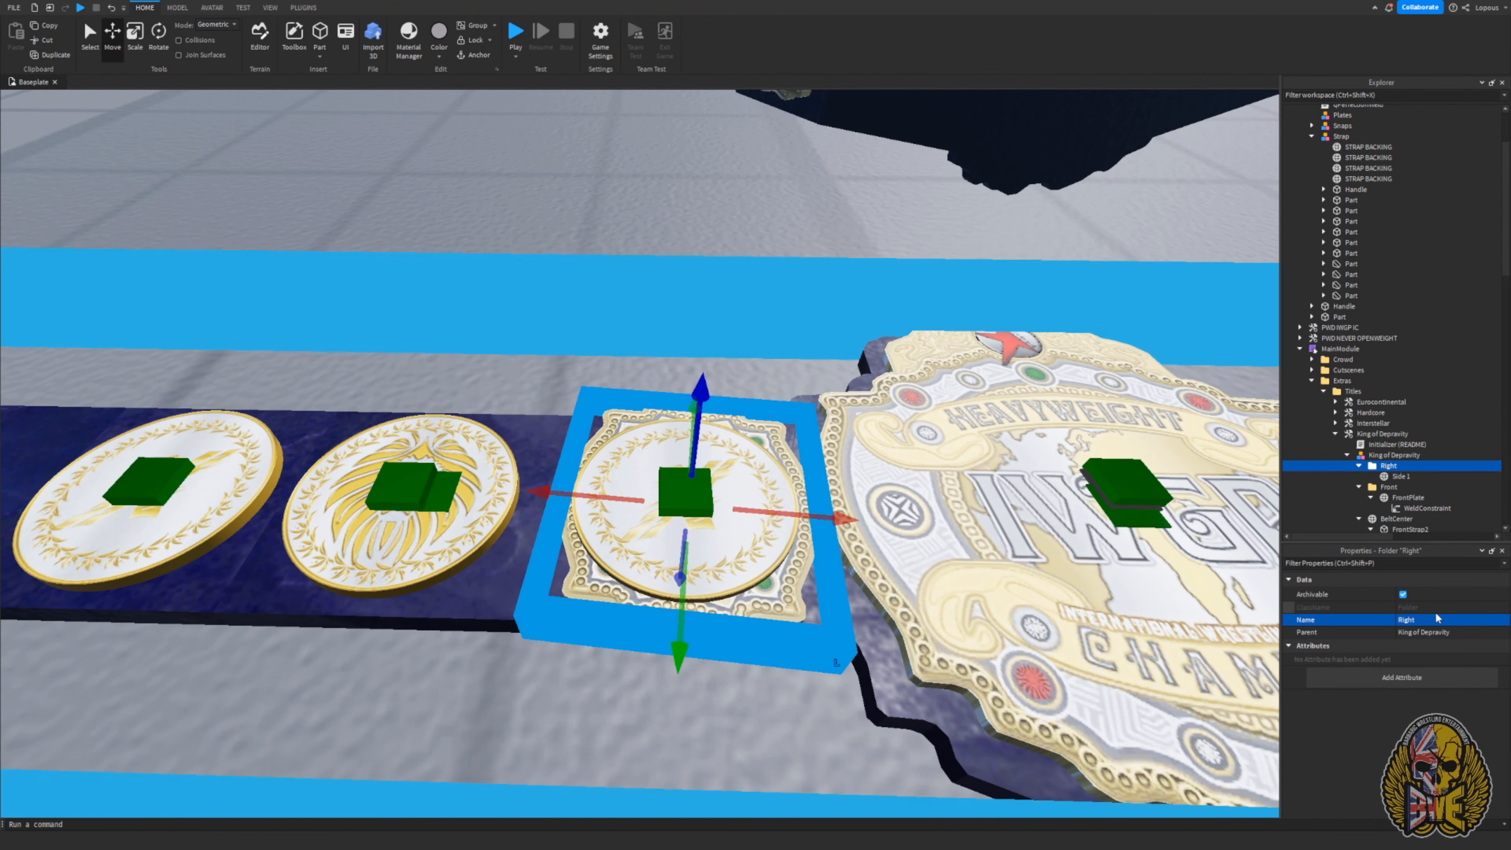
{"action": "type", "text": "Side 1"}
{"action": "key", "text": "Return"}
- Set Part0 of the FrontStrap1 WeldConstraint that holds the KOD side plate to the Side 1 mesh
{"action": "left_click", "coordinate": [1401, 477]}
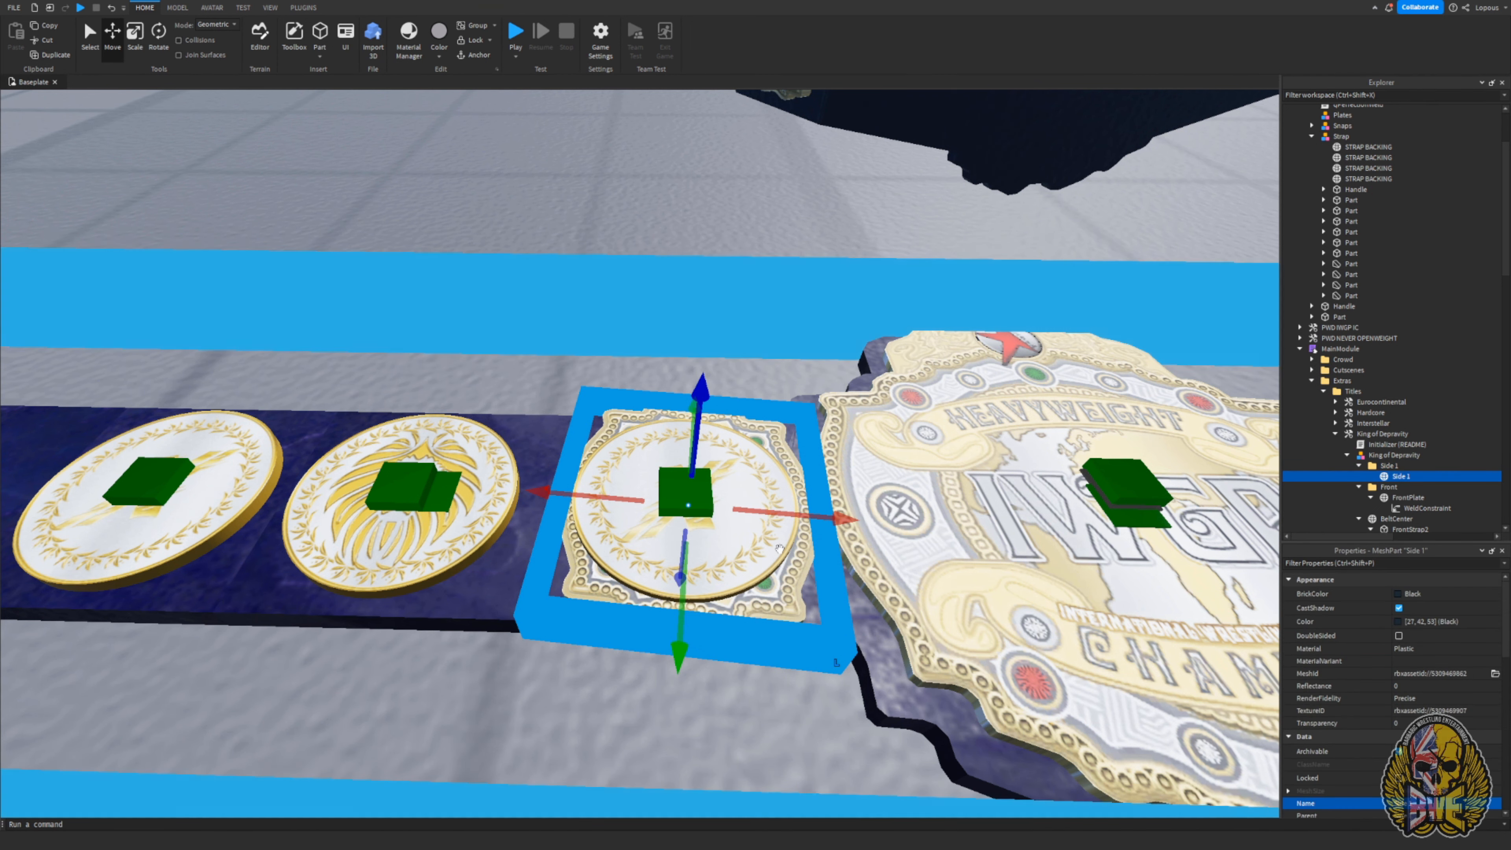
{"action": "left_click", "coordinate": [808, 526]}
{"action": "left_click_drag", "start_coordinate": [808, 526], "coordinate": [810, 506]}
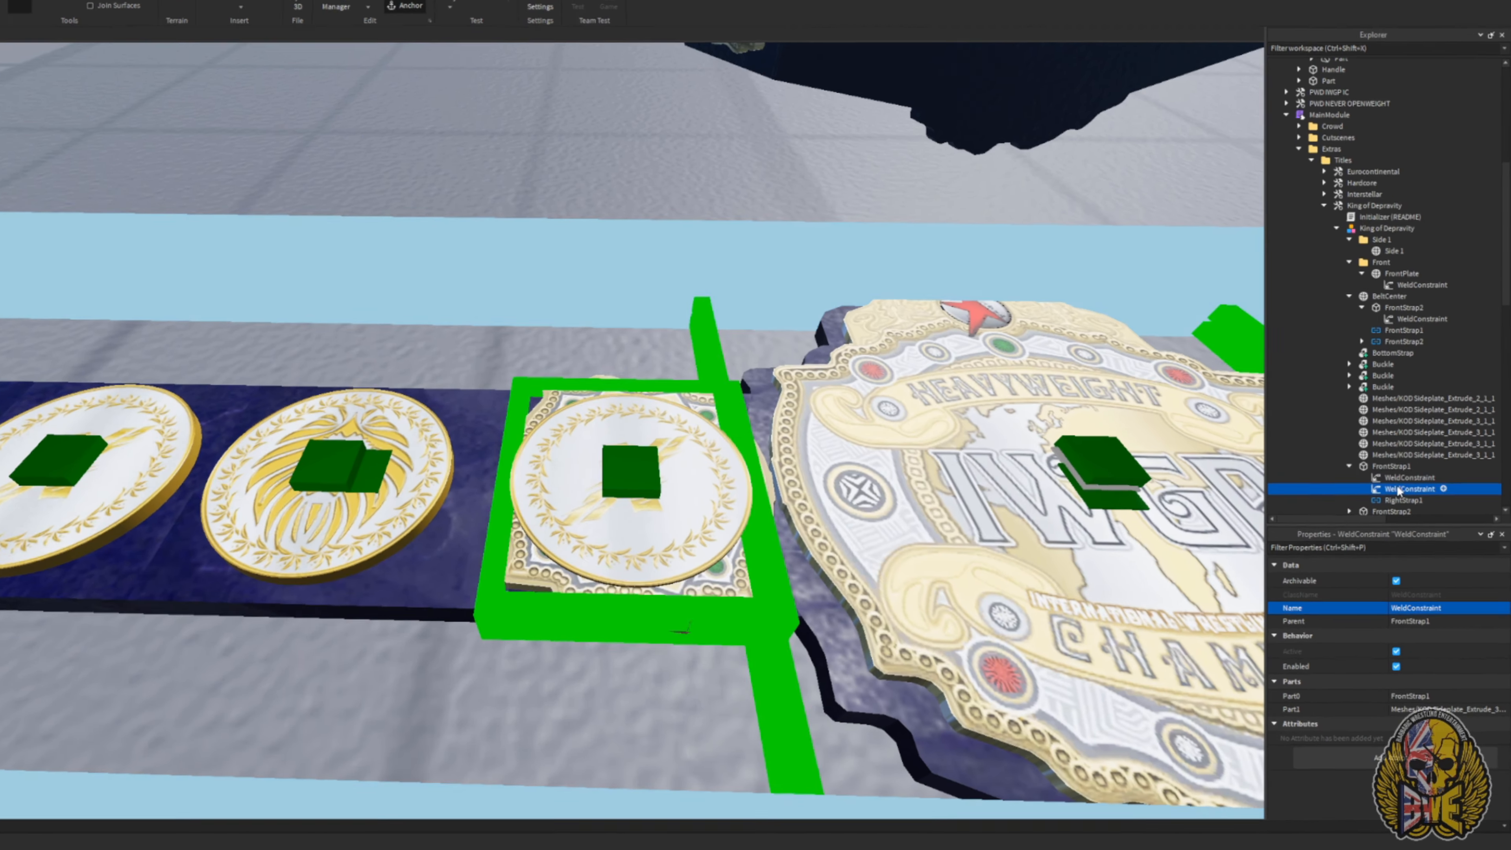
{"action": "left_click", "coordinate": [1398, 476]}
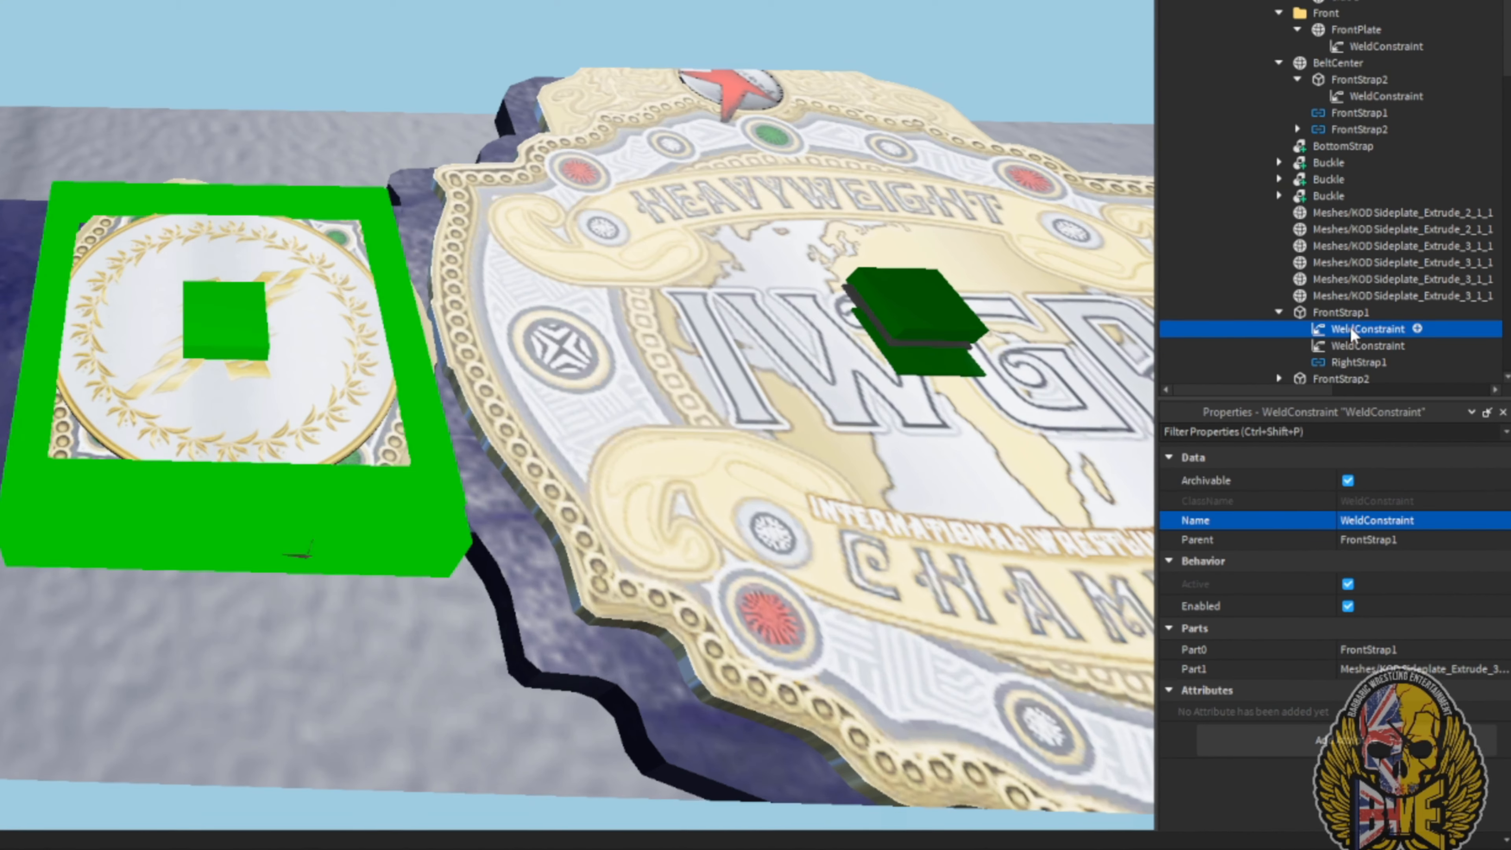
{"action": "left_click", "coordinate": [1393, 488]}
{"action": "left_click", "coordinate": [1327, 190]}
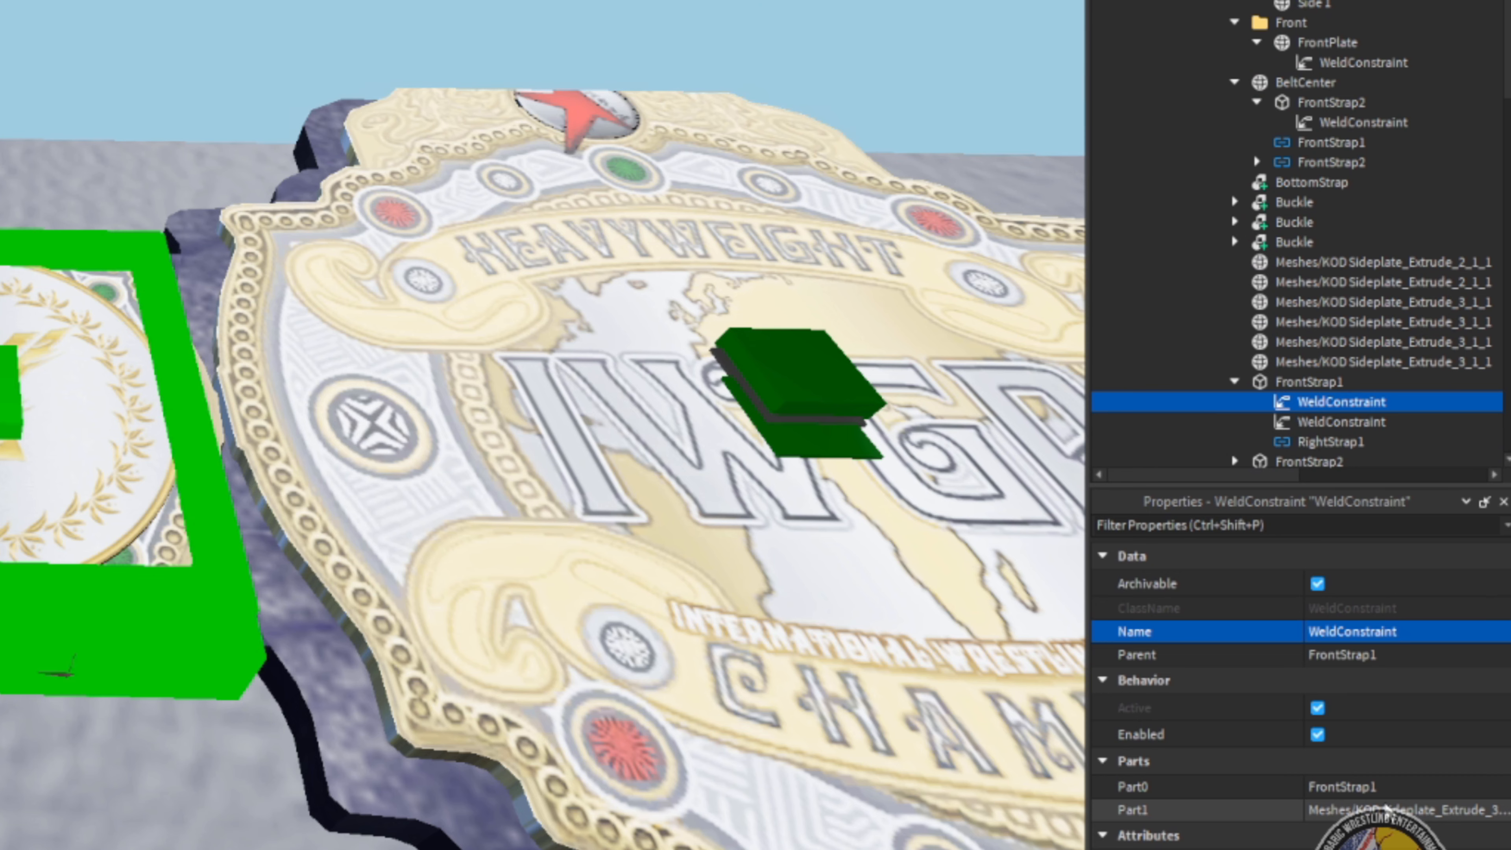
{"action": "left_click", "coordinate": [1378, 790]}
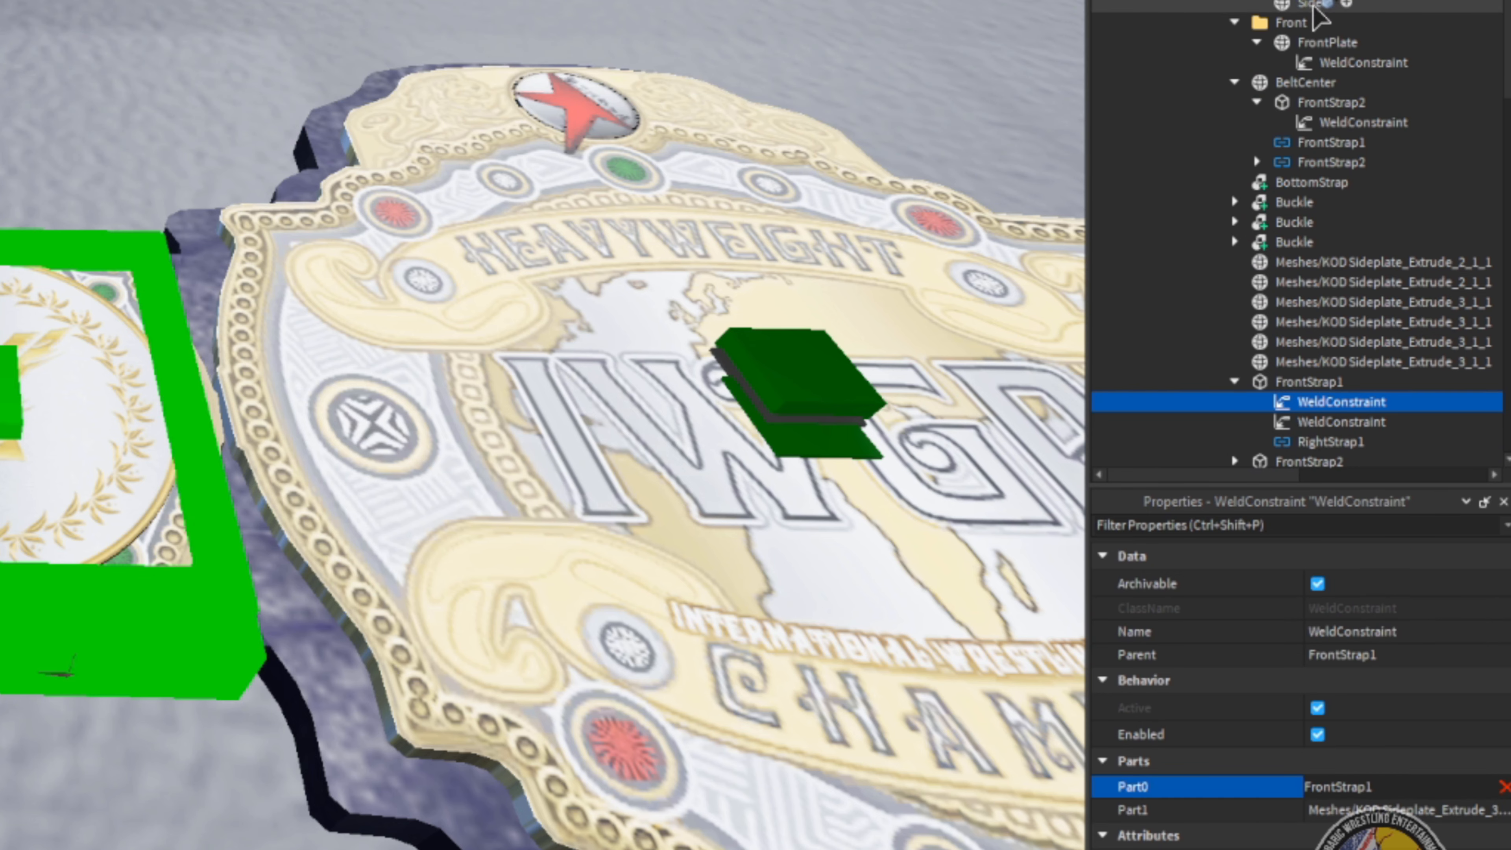
{"action": "left_click", "coordinate": [1315, 6]}
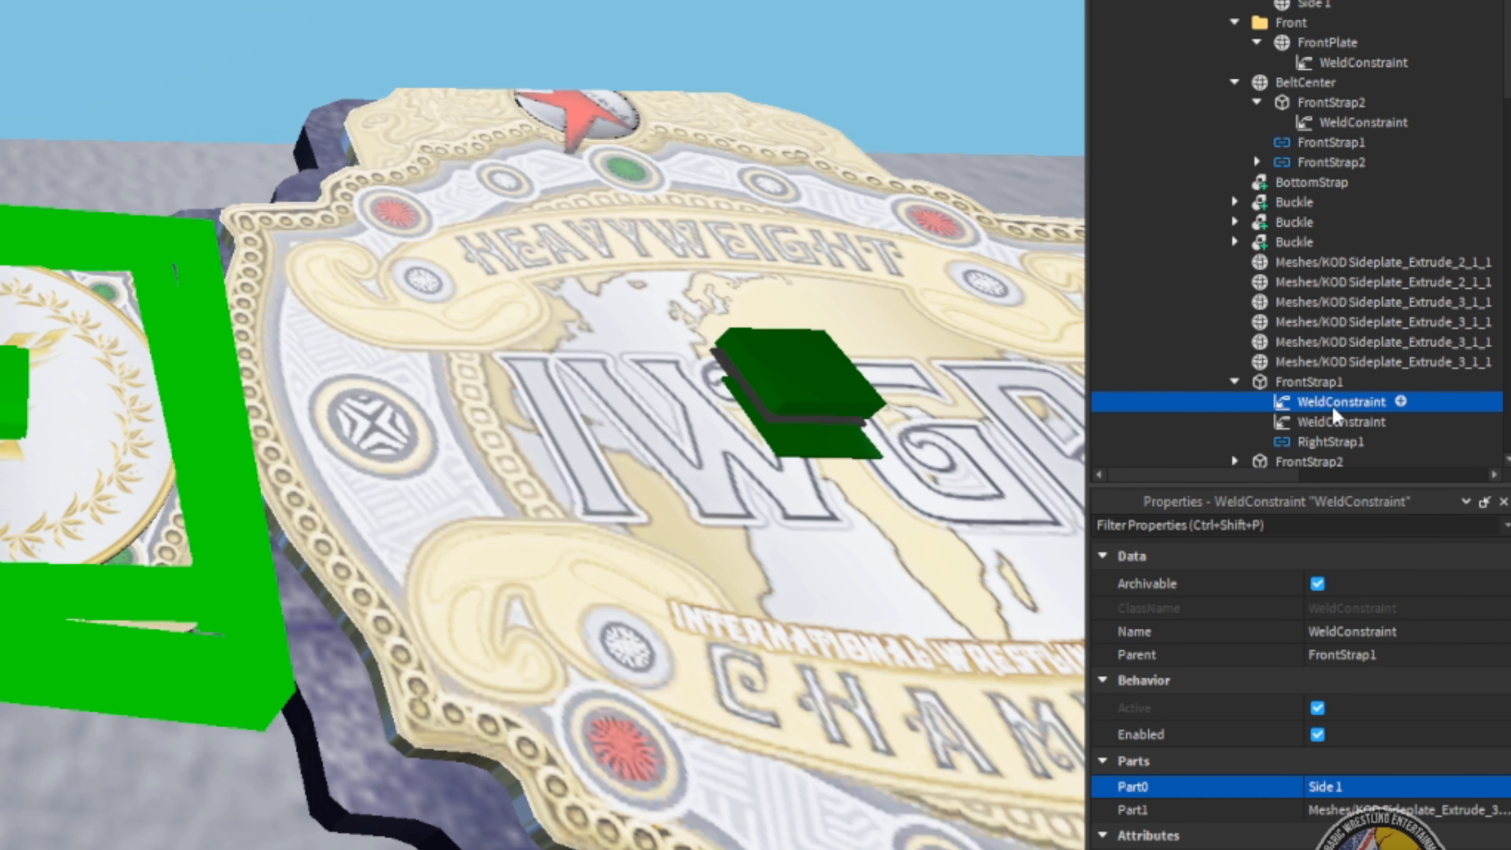
- Try nesting both FrontStrap1 welds under the Side 1 mesh, setting Part0 of the BeltCenter weld to Side 1
{"action": "left_click_drag", "start_coordinate": [1331, 18], "coordinate": [1330, 16]}
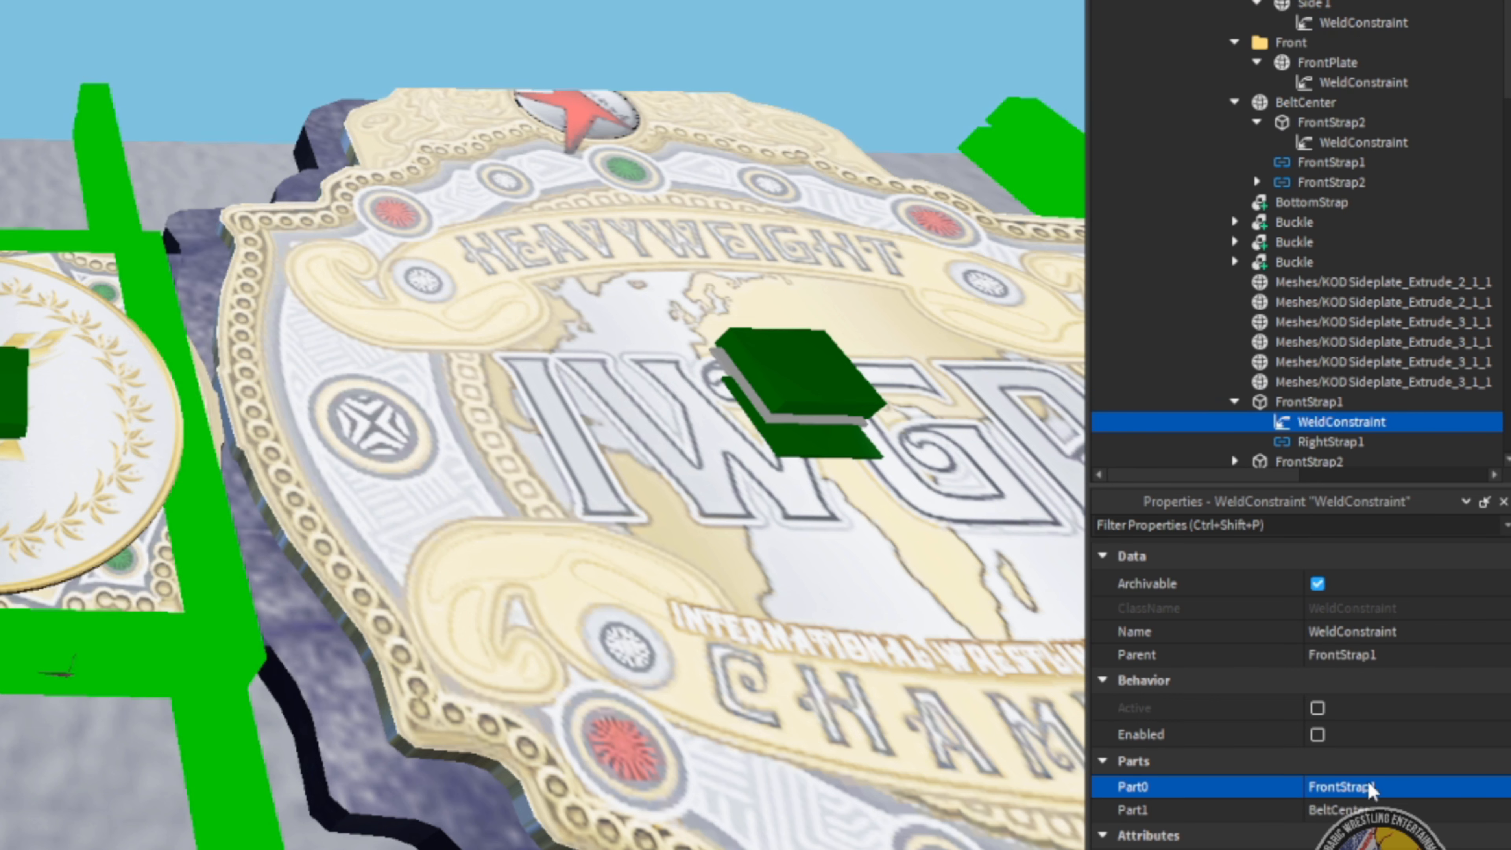
{"action": "scroll", "coordinate": [1413, 300], "scroll_direction": "down", "scroll_amount": 1}
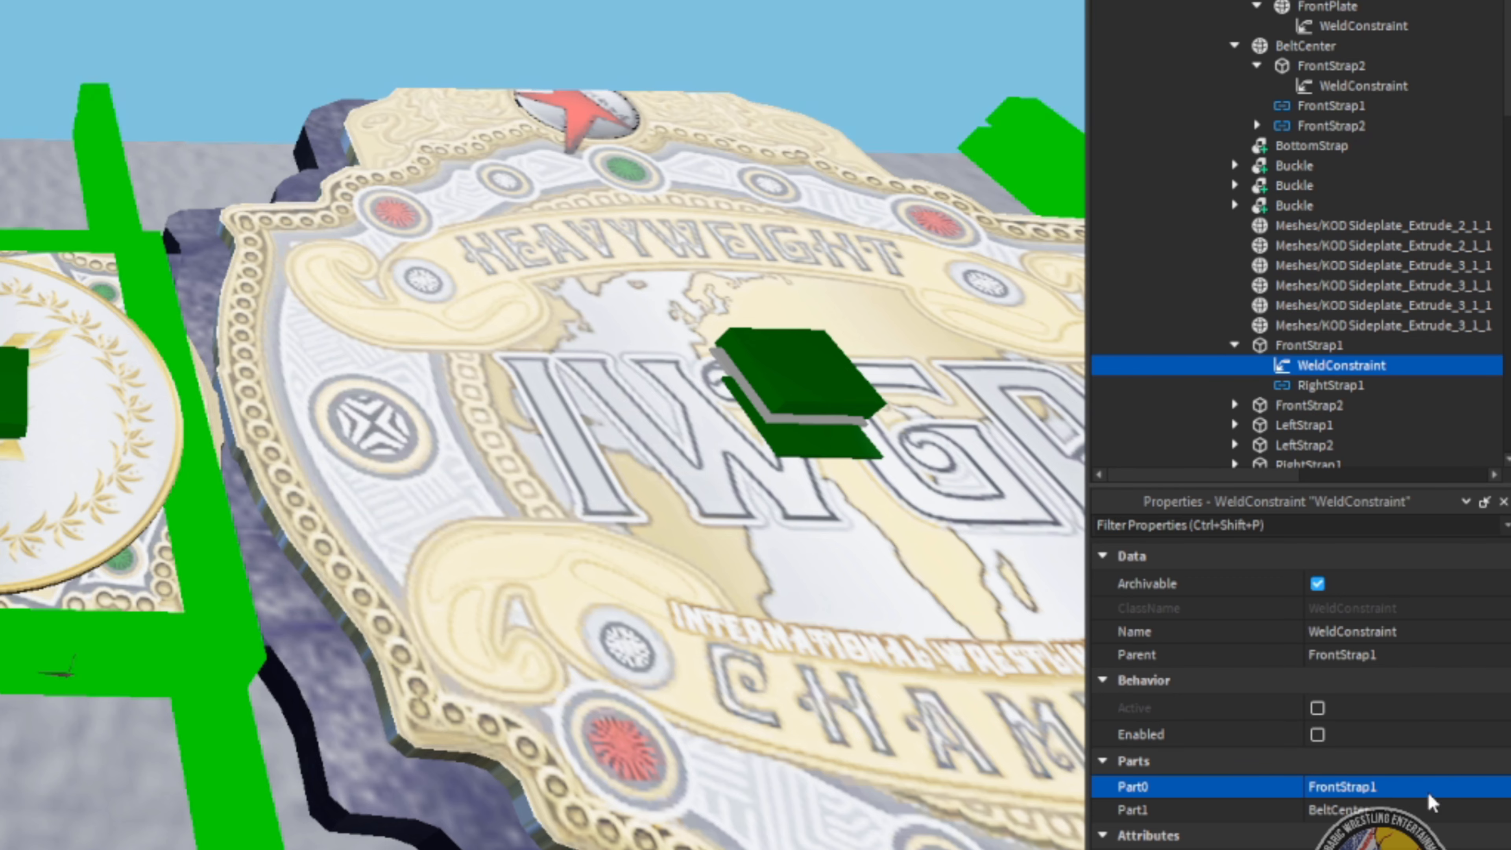
{"action": "right_click_drag", "start_coordinate": [803, 506], "coordinate": [892, 476]}
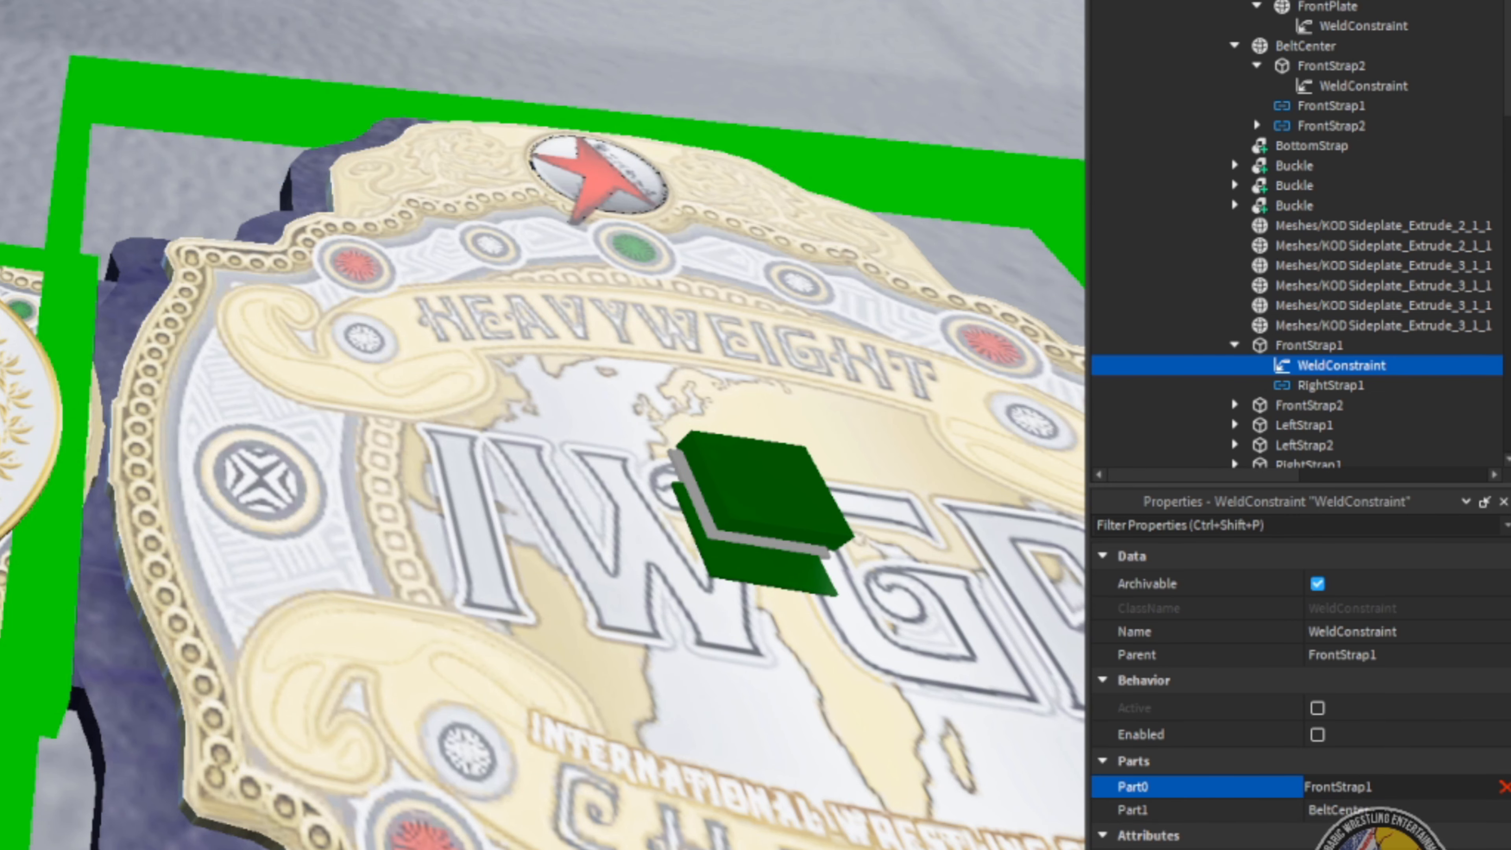
{"action": "left_click", "coordinate": [1332, 2]}
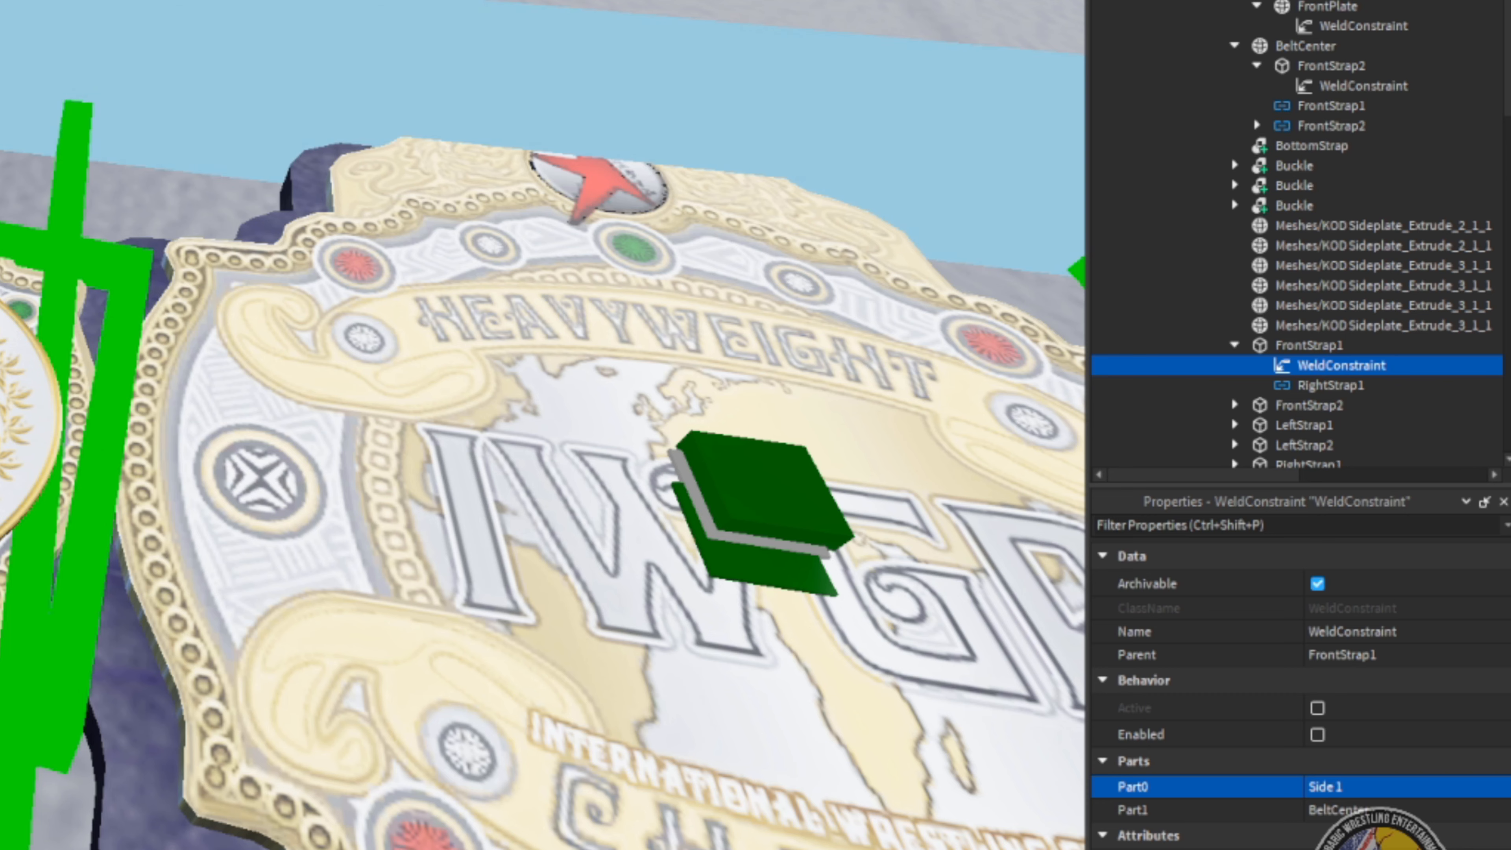
{"action": "key", "text": "Delete"}
- Check the properties of the RightStrap1 Motor6D under FrontStrap1 and try moving it into the Side 1 mesh
{"action": "left_click", "coordinate": [1321, 387]}
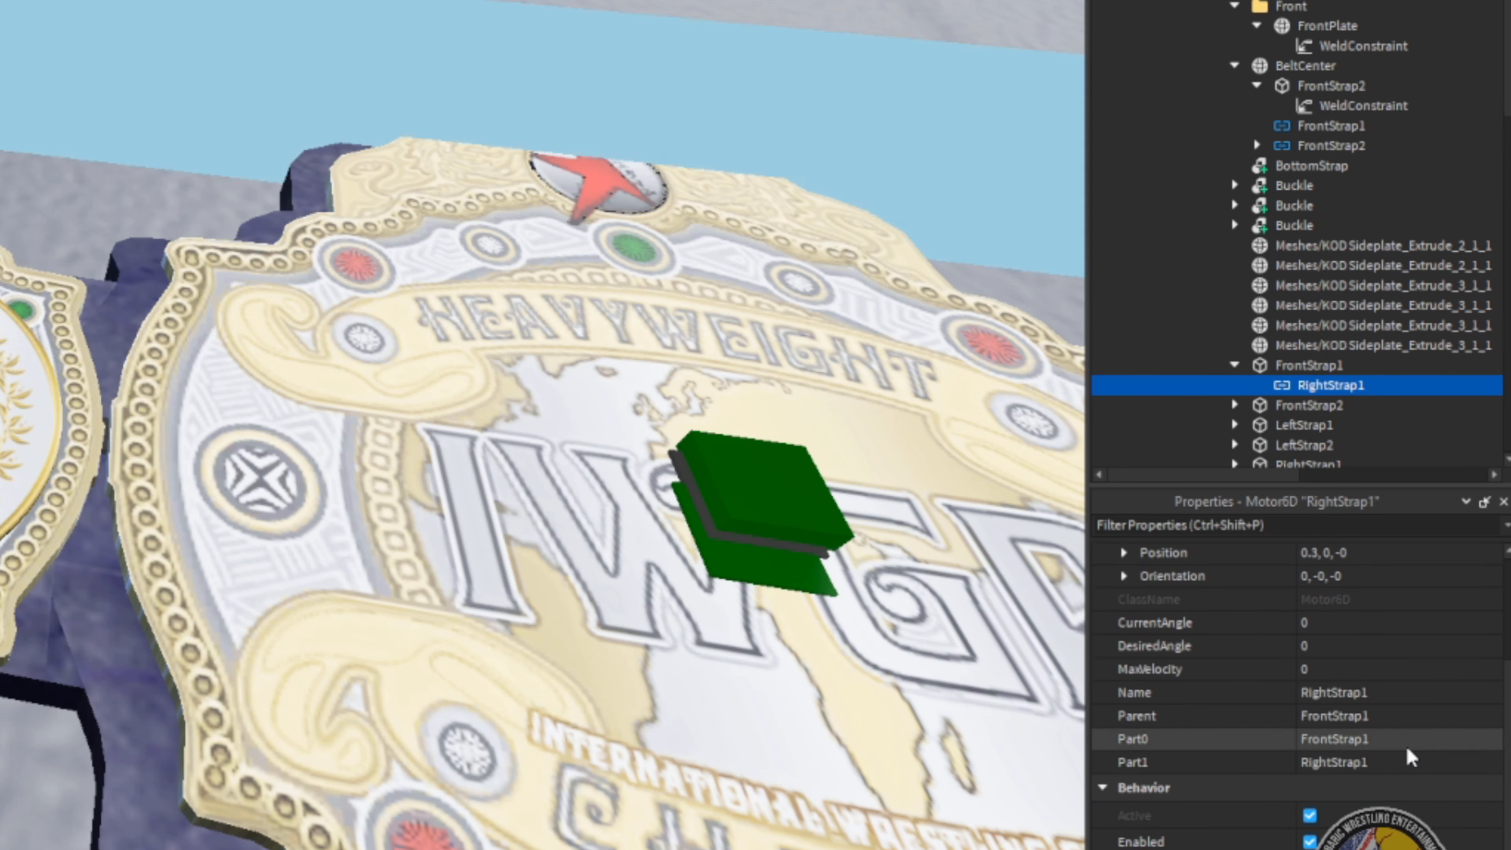
{"action": "scroll", "coordinate": [1415, 713], "scroll_direction": "down", "scroll_amount": 1}
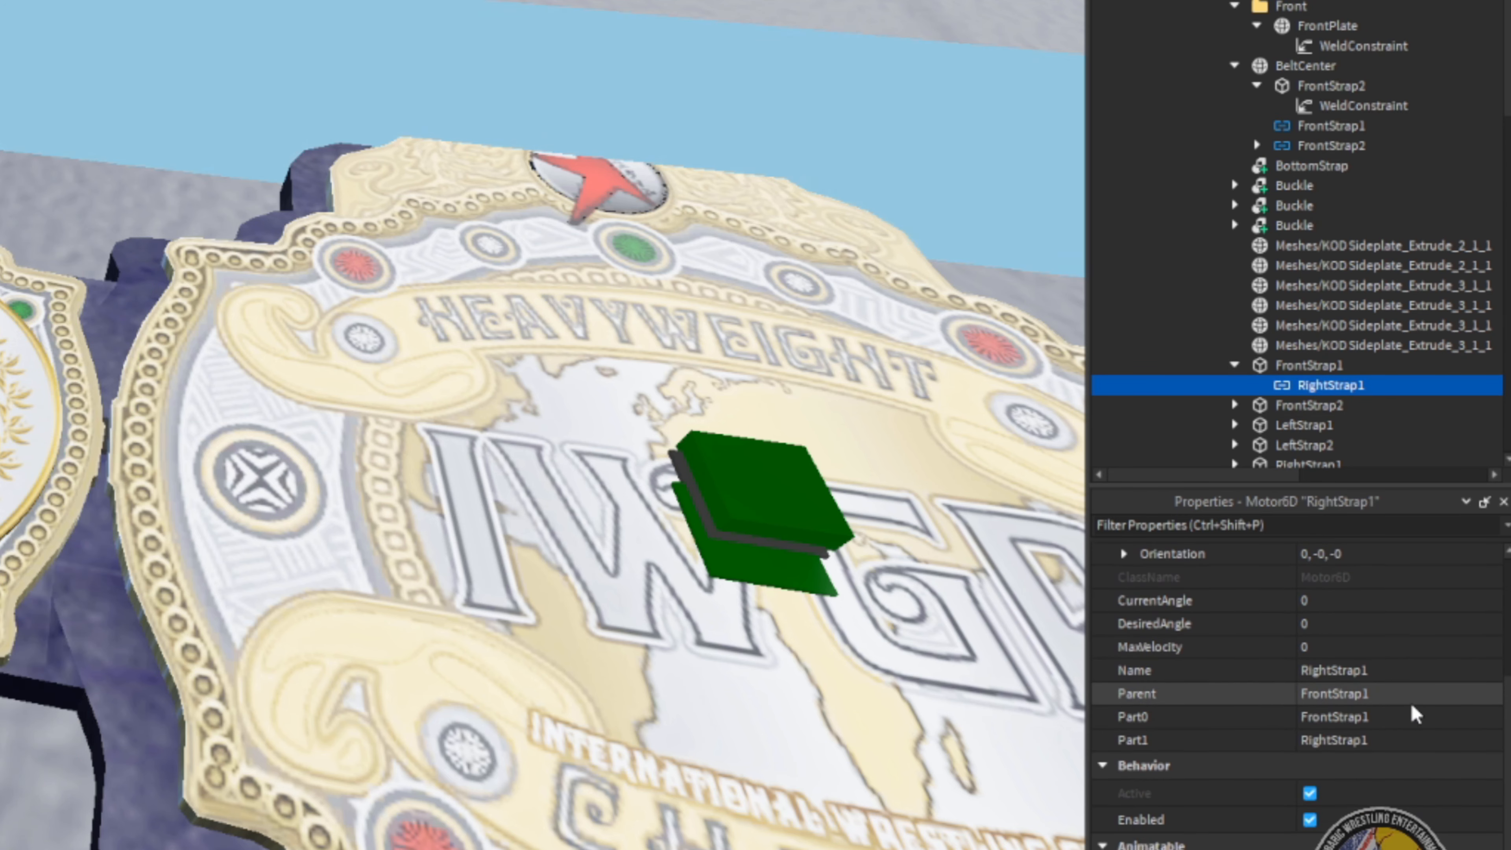
{"action": "scroll", "coordinate": [1416, 713], "scroll_direction": "up", "scroll_amount": 3}
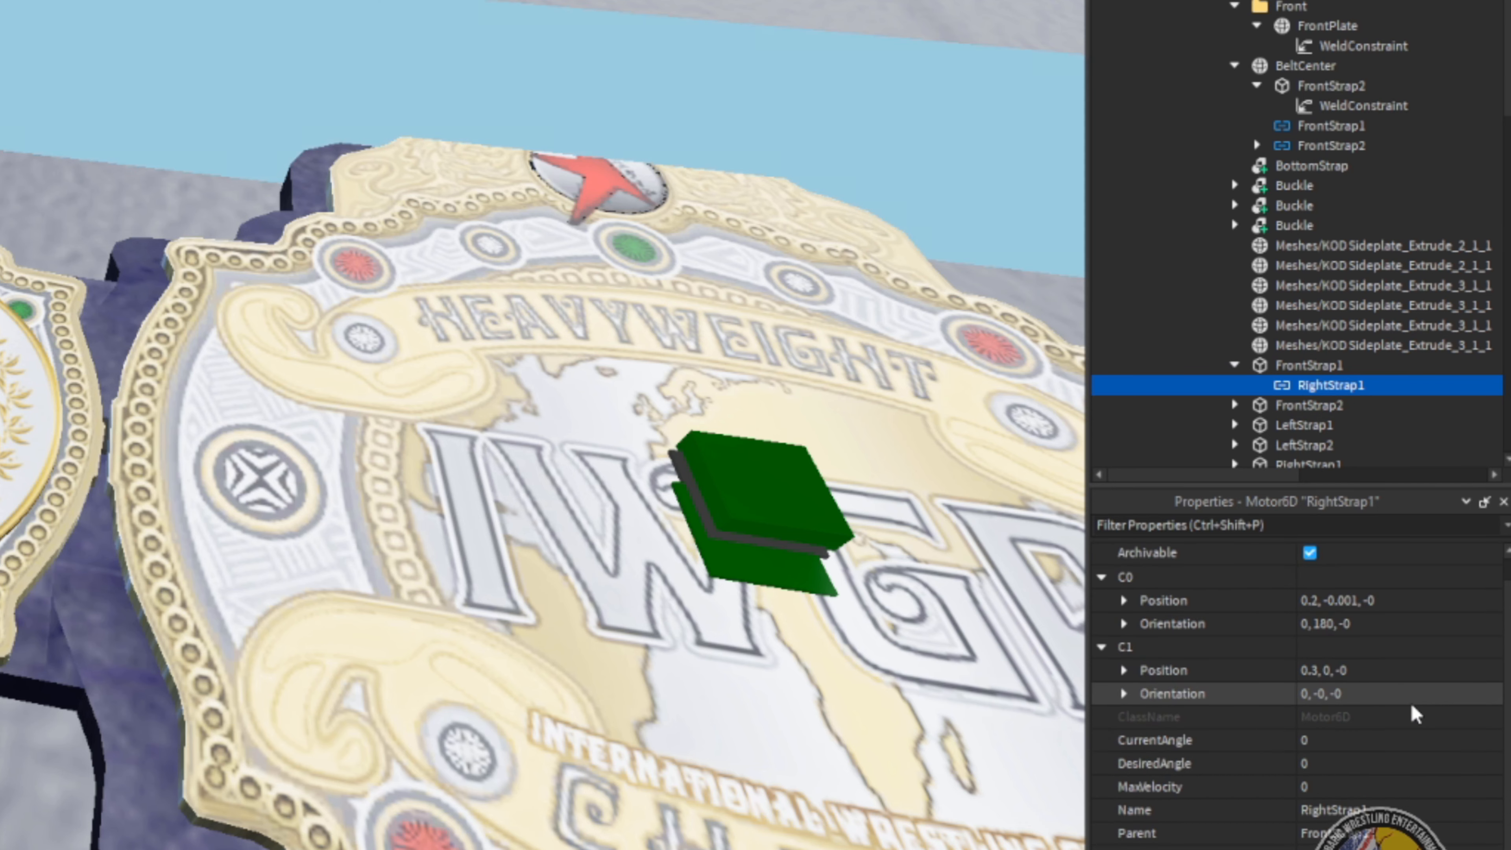
{"action": "scroll", "coordinate": [1291, 771], "scroll_direction": "down", "scroll_amount": 3}
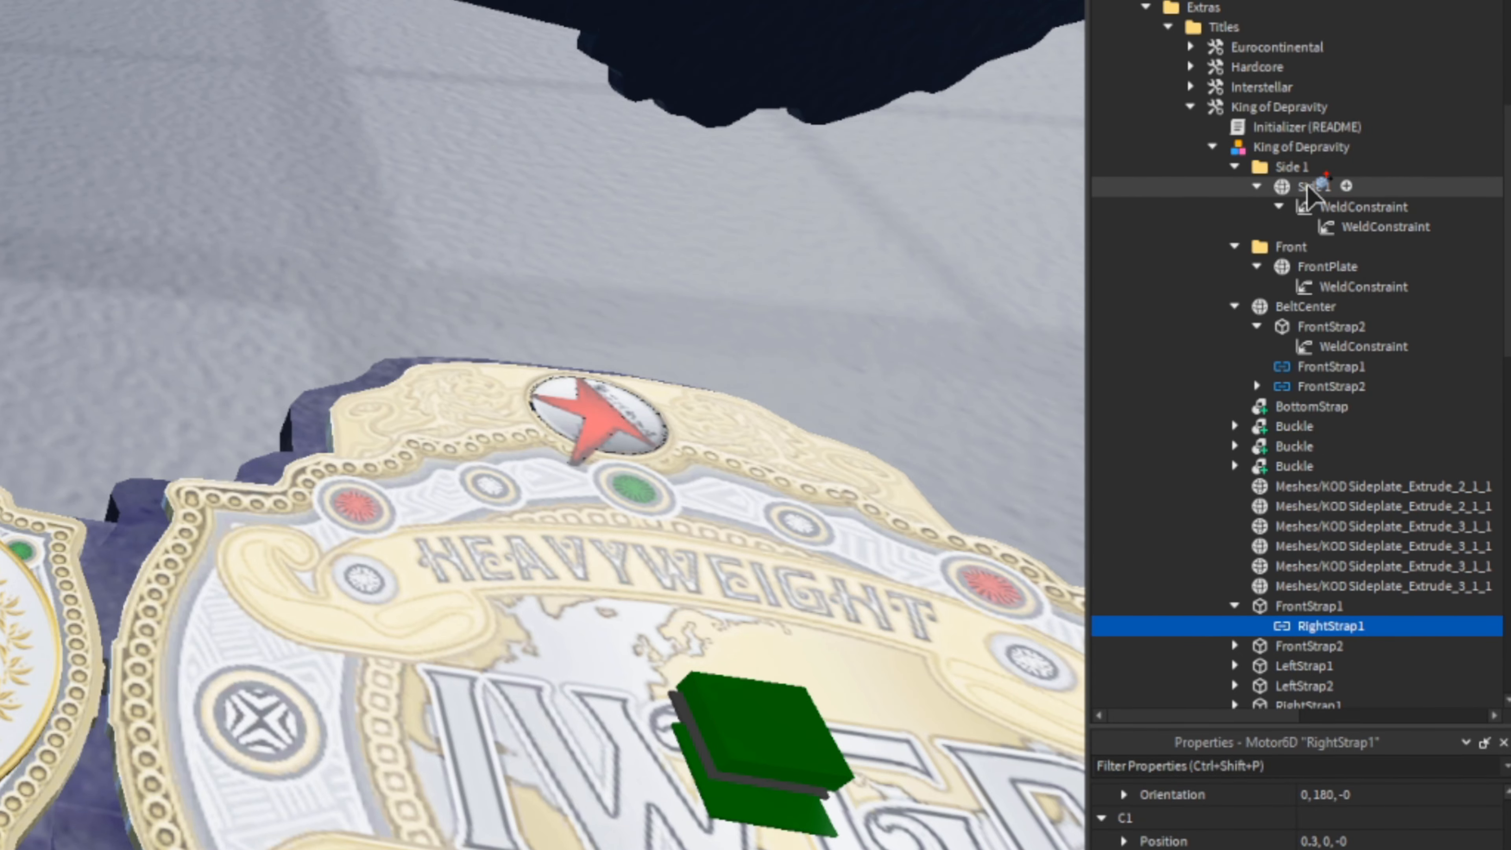
{"action": "left_click_drag", "start_coordinate": [1308, 187], "coordinate": [1309, 187]}
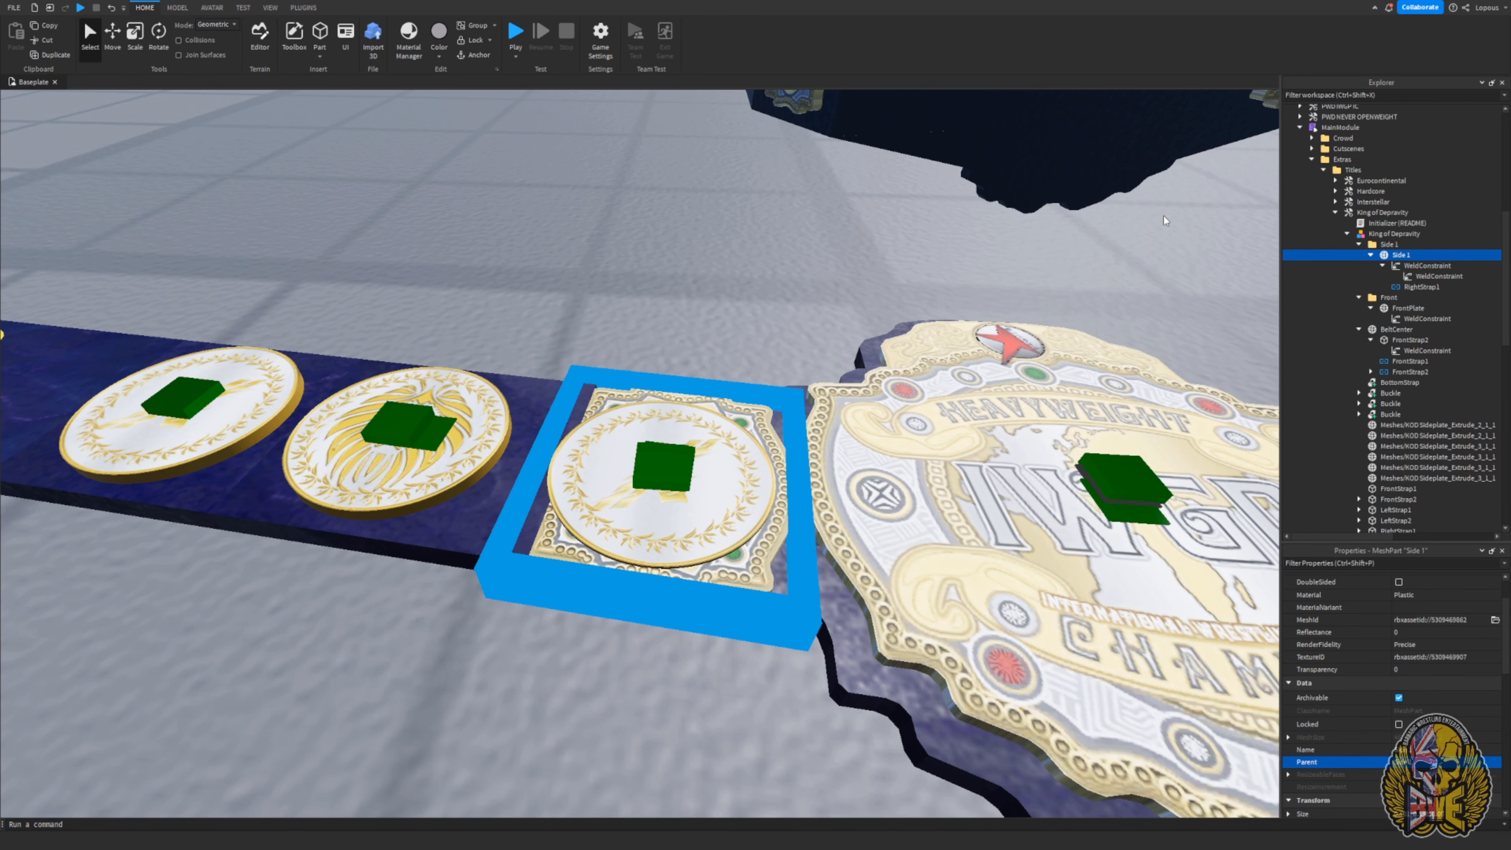
- Inspect the side plate's parts around the strap and undo moving the RightStrap1 Motor6D
{"action": "left_click", "coordinate": [1402, 269]}
{"action": "left_click", "coordinate": [1413, 256]}
{"action": "right_click_drag", "start_coordinate": [690, 458], "coordinate": [513, 511]}
{"action": "left_click", "coordinate": [690, 555]}
{"action": "right_click_drag", "start_coordinate": [664, 443], "coordinate": [641, 550]}
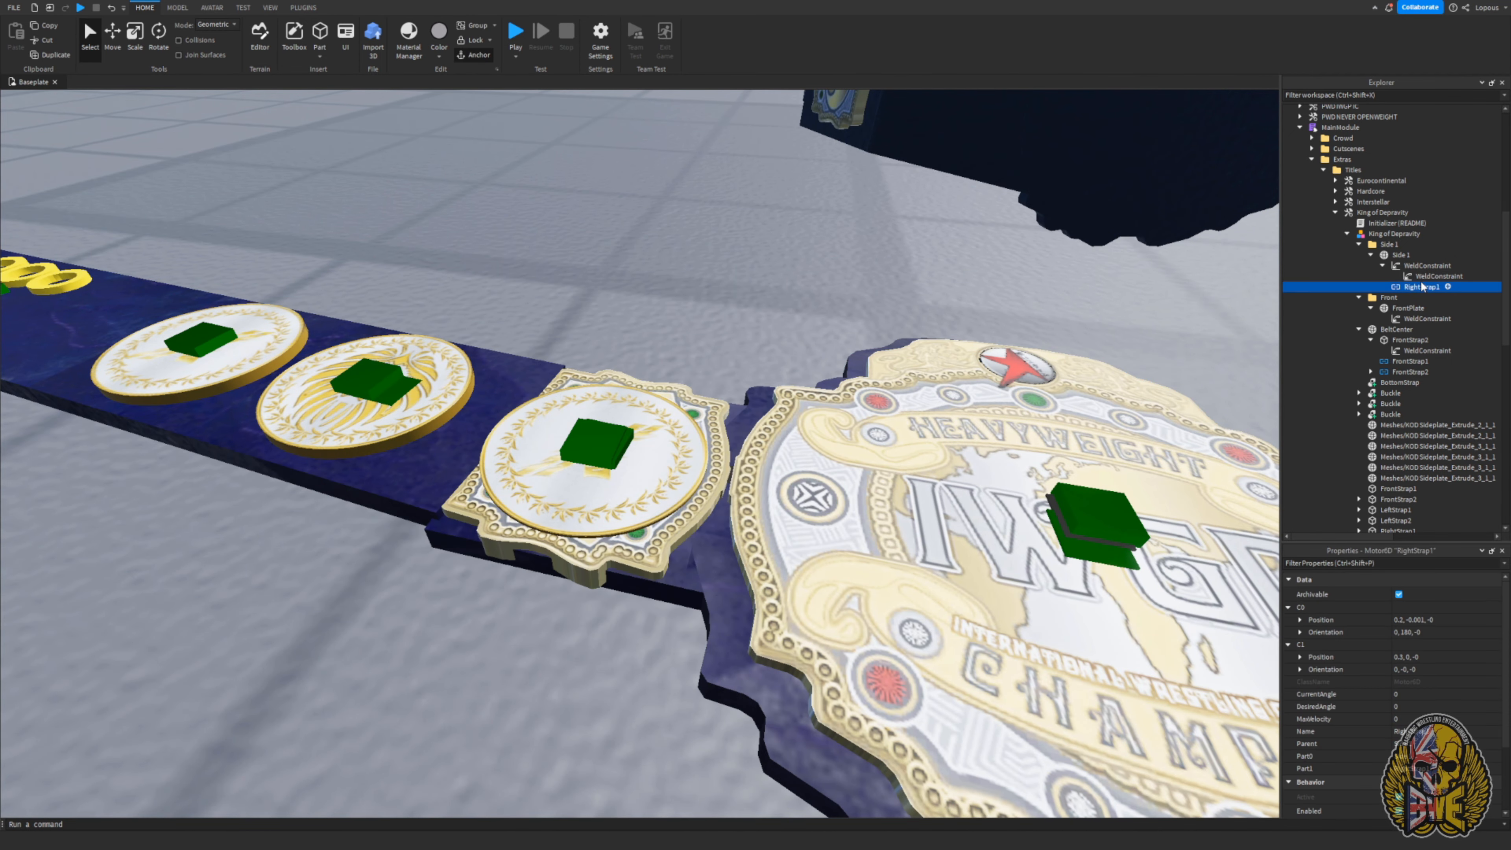
{"action": "key", "text": "ctrl+z"}
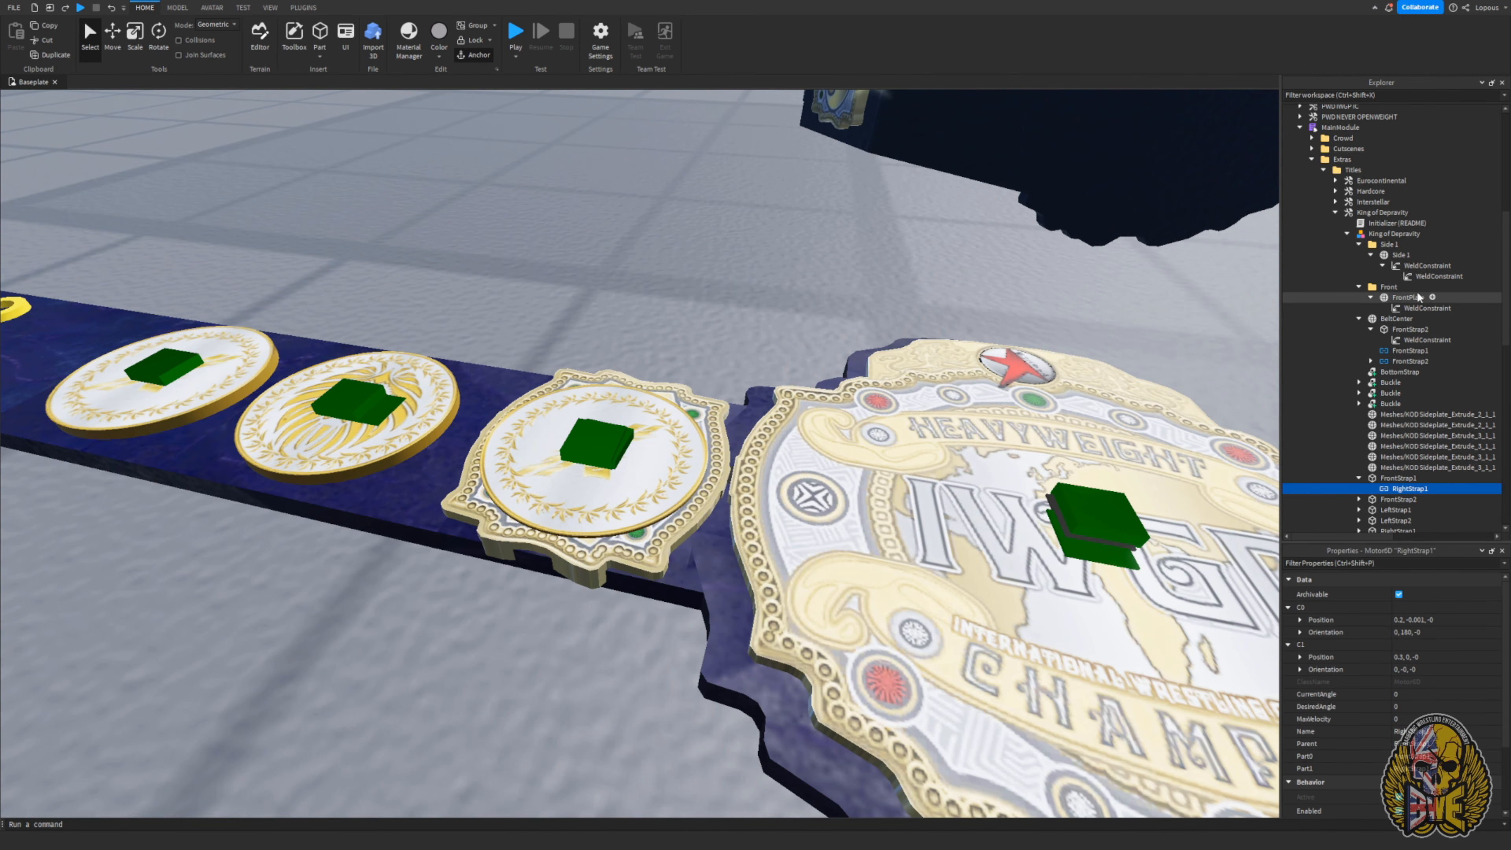
- Undo nesting the welds under the Side 1 mesh and move the whole FrontStrap1 part into the Side 1 folder
{"action": "left_click", "coordinate": [1423, 275]}
{"action": "right_click_drag", "start_coordinate": [952, 506], "coordinate": [1060, 494]}
{"action": "left_click", "coordinate": [1056, 452]}
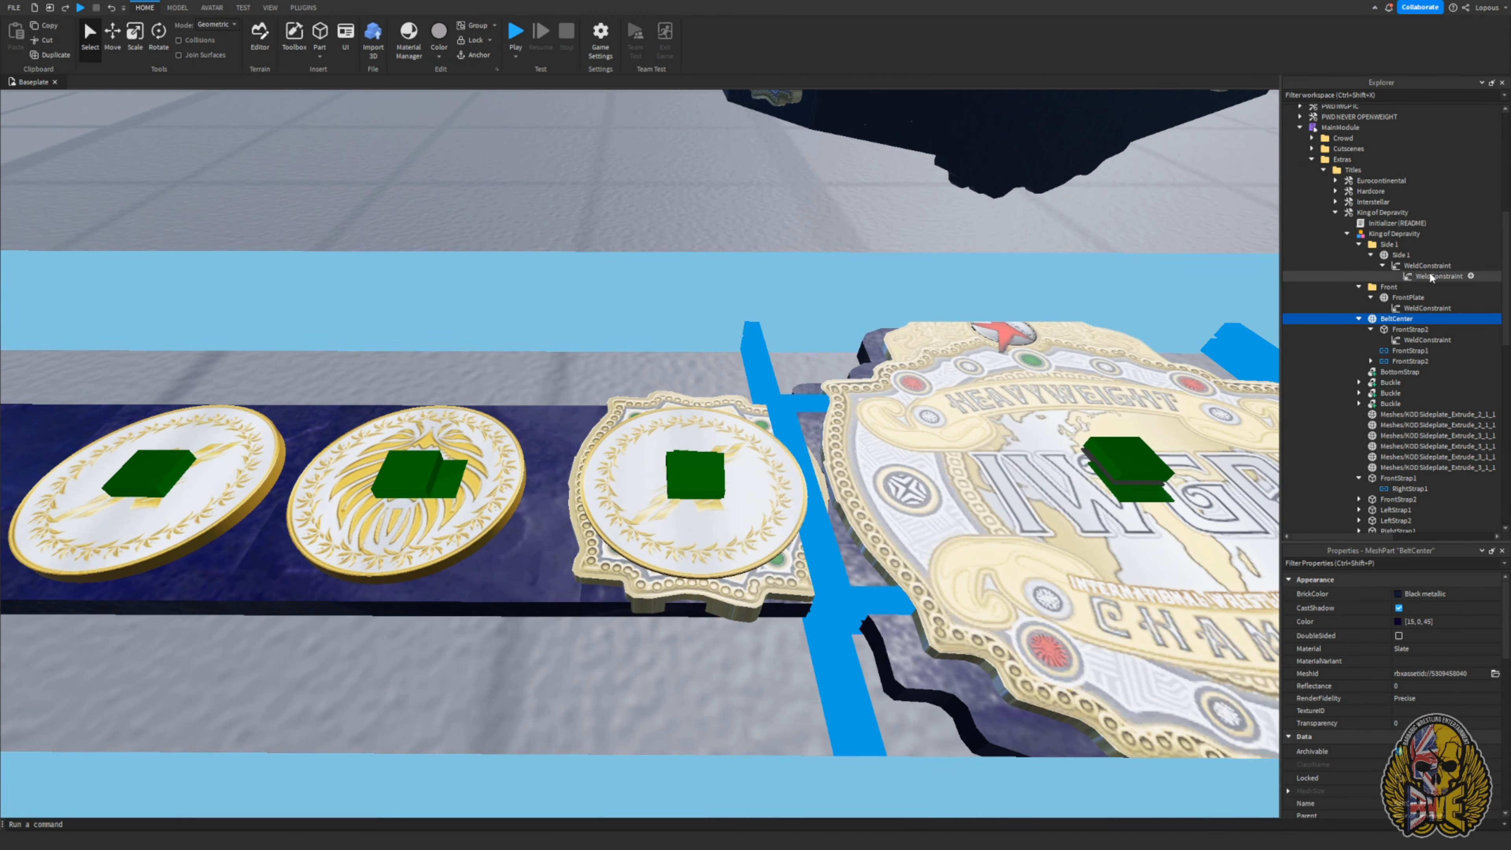
{"action": "left_click", "coordinate": [1403, 256]}
{"action": "key", "text": "ctrl+z"}
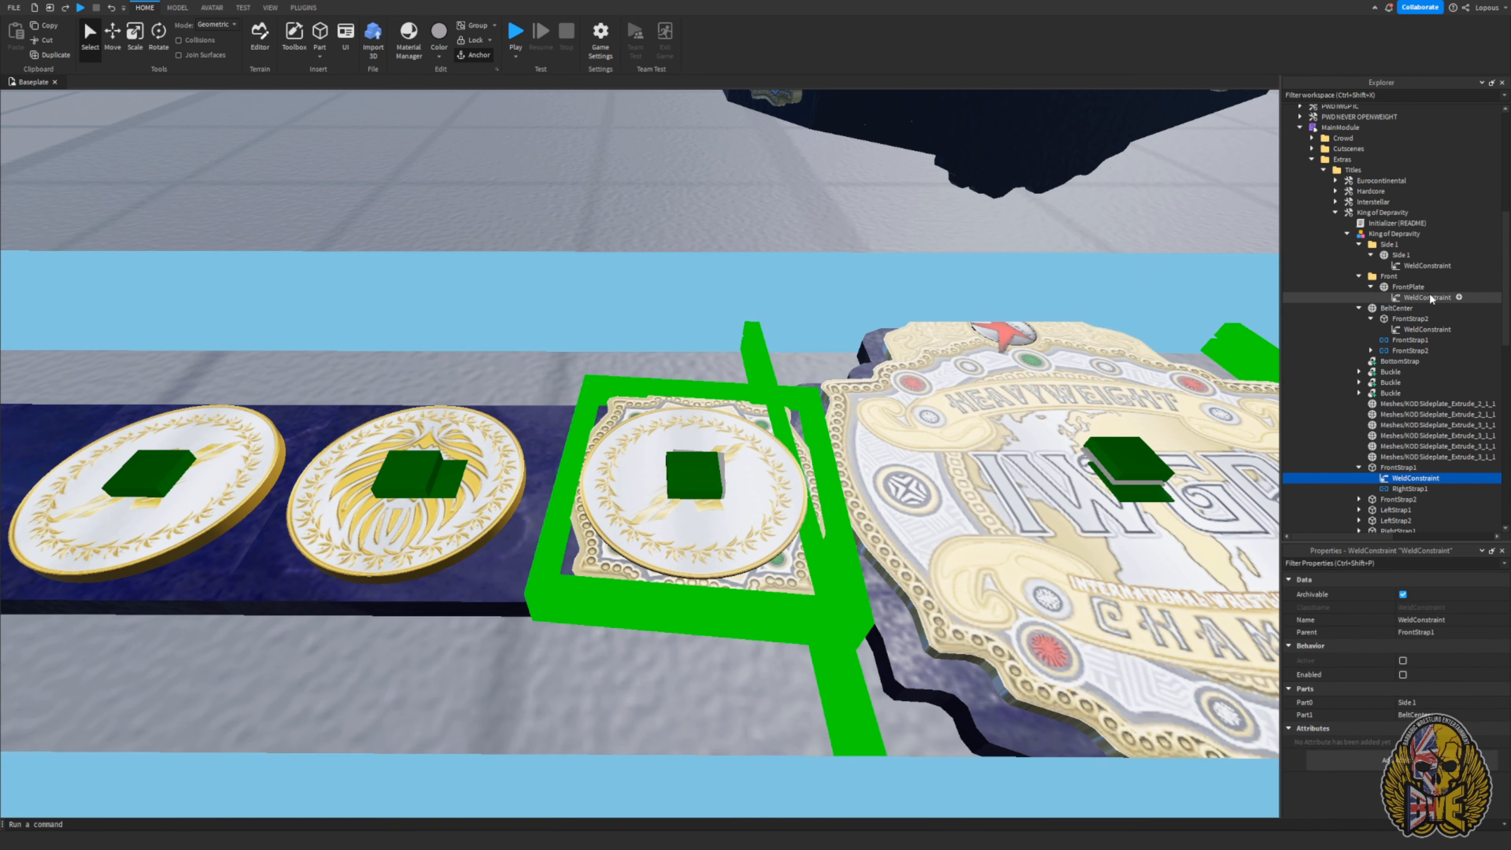
{"action": "key", "text": "ctrl+z"}
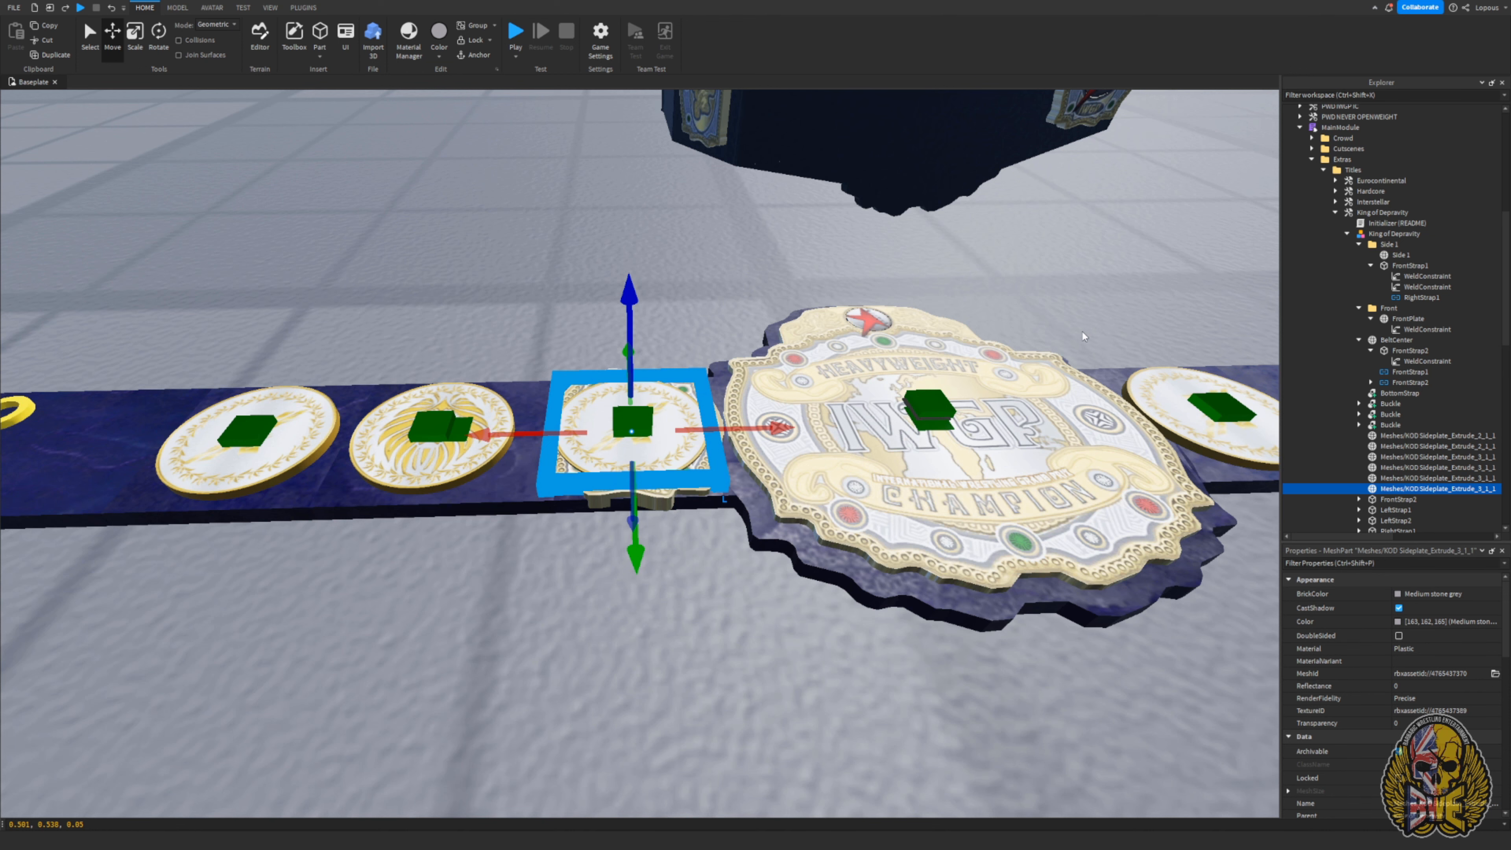
- Move the original KOD side plate off the strap beside the IWGP plate and inspect the weld joining it to Side 1
{"action": "left_click_drag", "start_coordinate": [767, 428], "coordinate": [602, 436]}
{"action": "right_click_drag", "start_coordinate": [595, 416], "coordinate": [554, 452]}
{"action": "left_click_drag", "start_coordinate": [509, 362], "coordinate": [560, 193]}
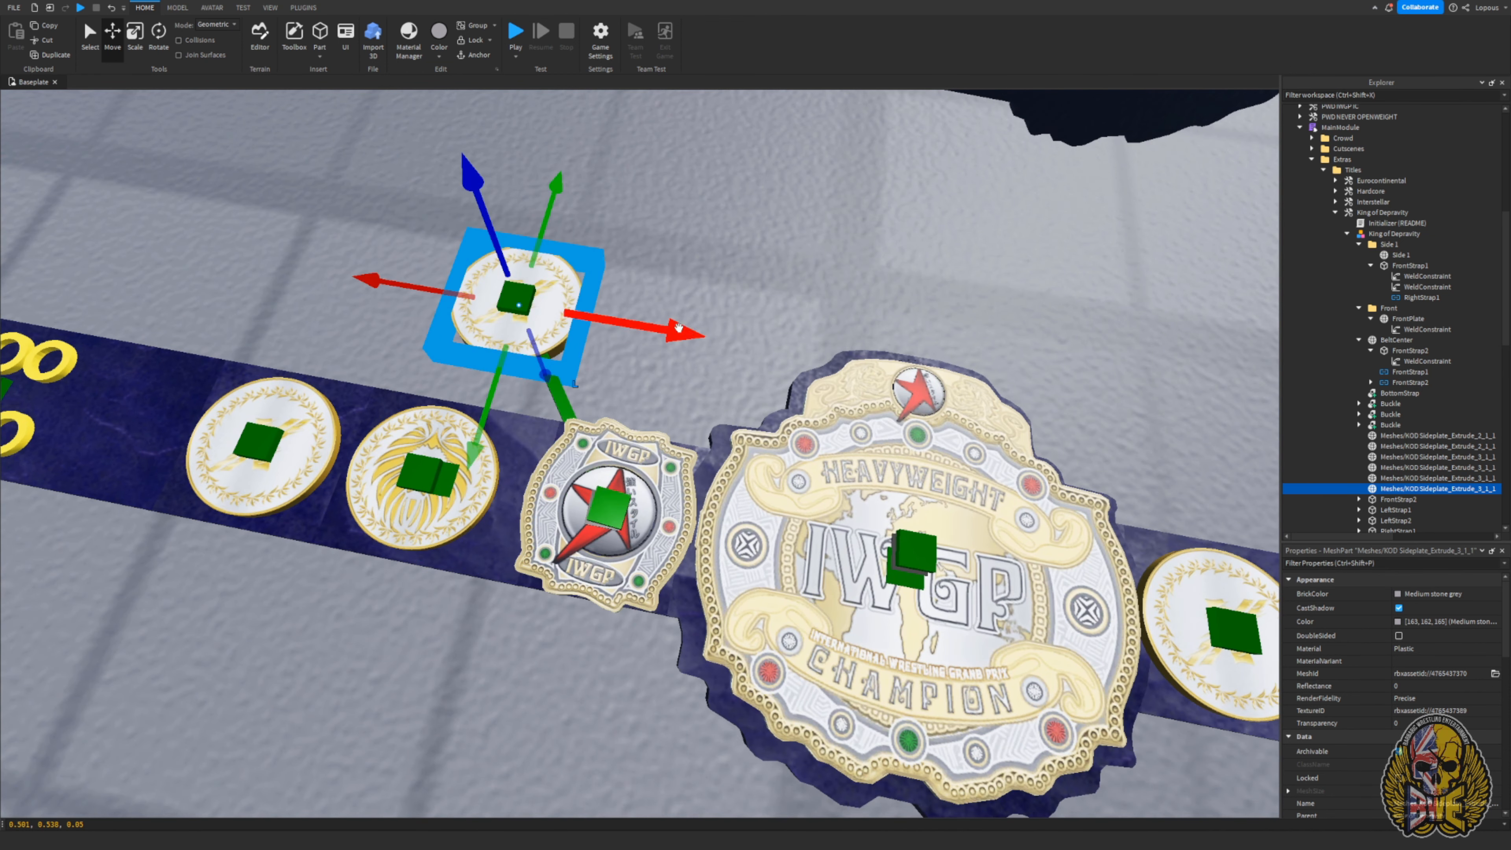
{"action": "left_click_drag", "start_coordinate": [679, 328], "coordinate": [822, 328]}
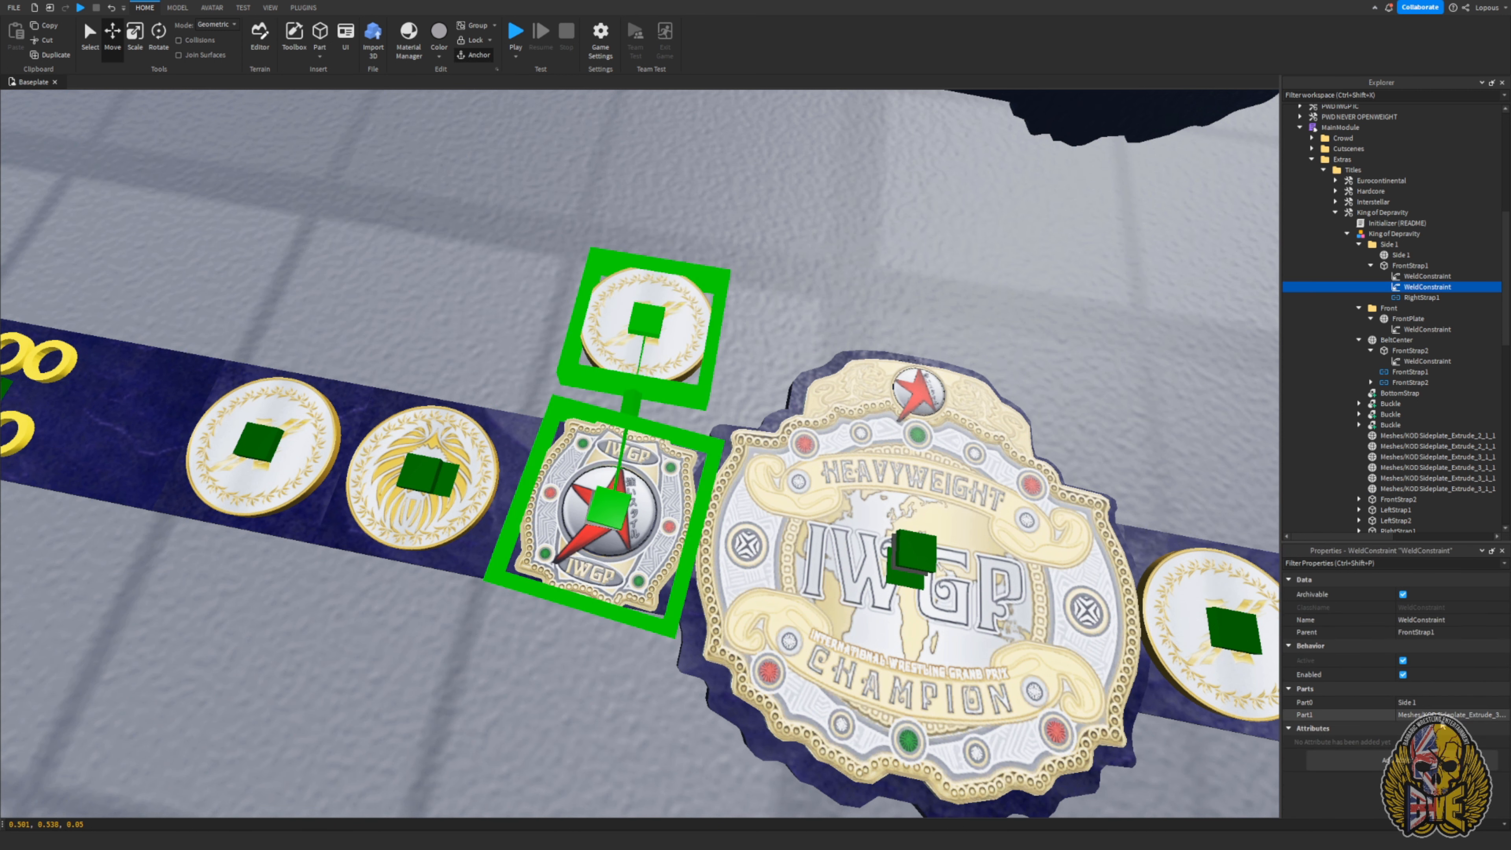
{"action": "right_click_drag", "start_coordinate": [1101, 625], "coordinate": [1160, 601]}
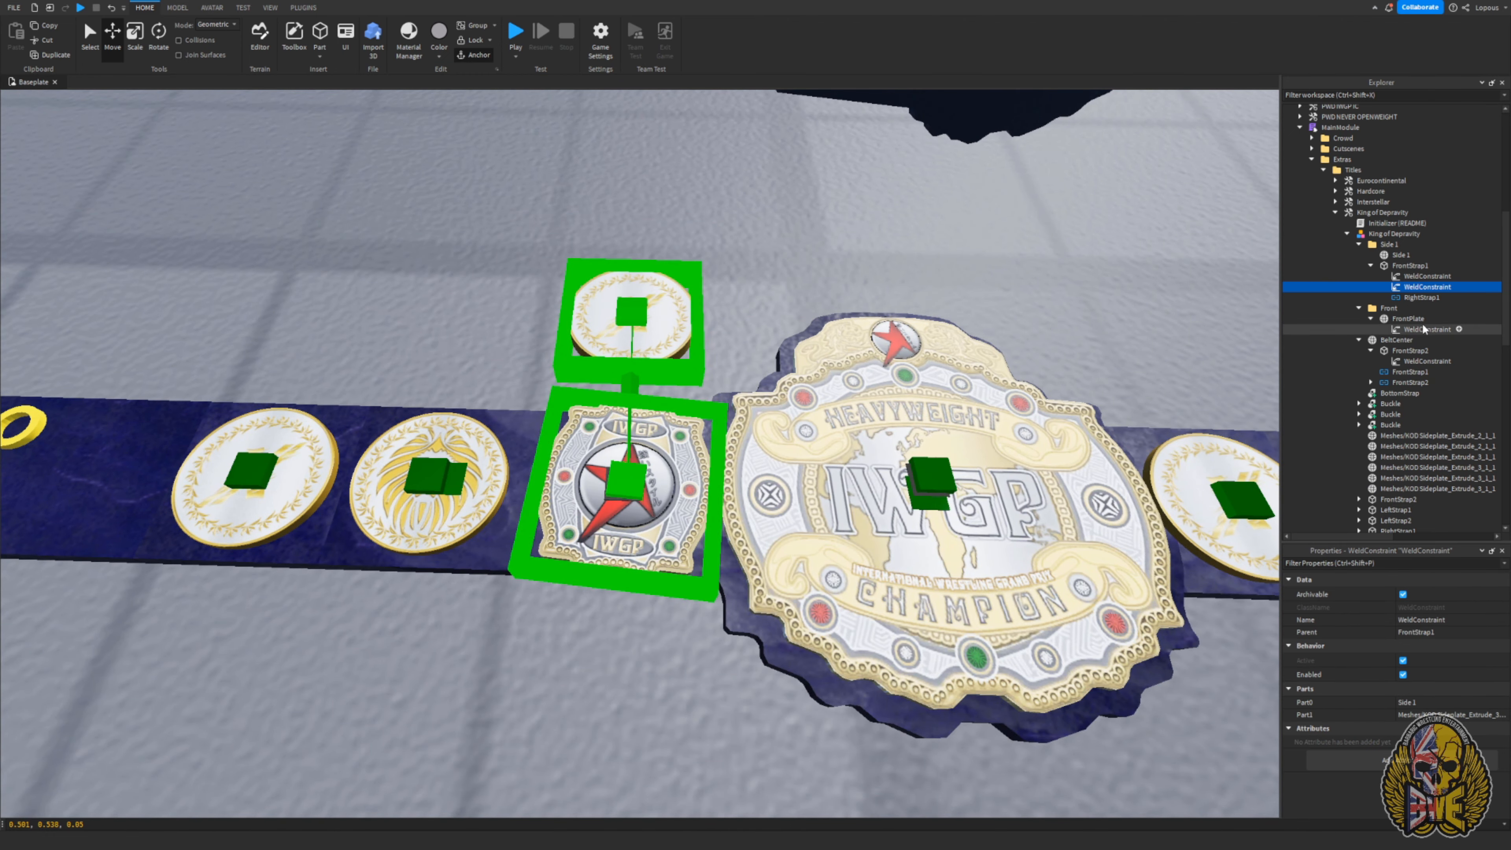
{"action": "right_click_drag", "start_coordinate": [763, 352], "coordinate": [749, 387]}
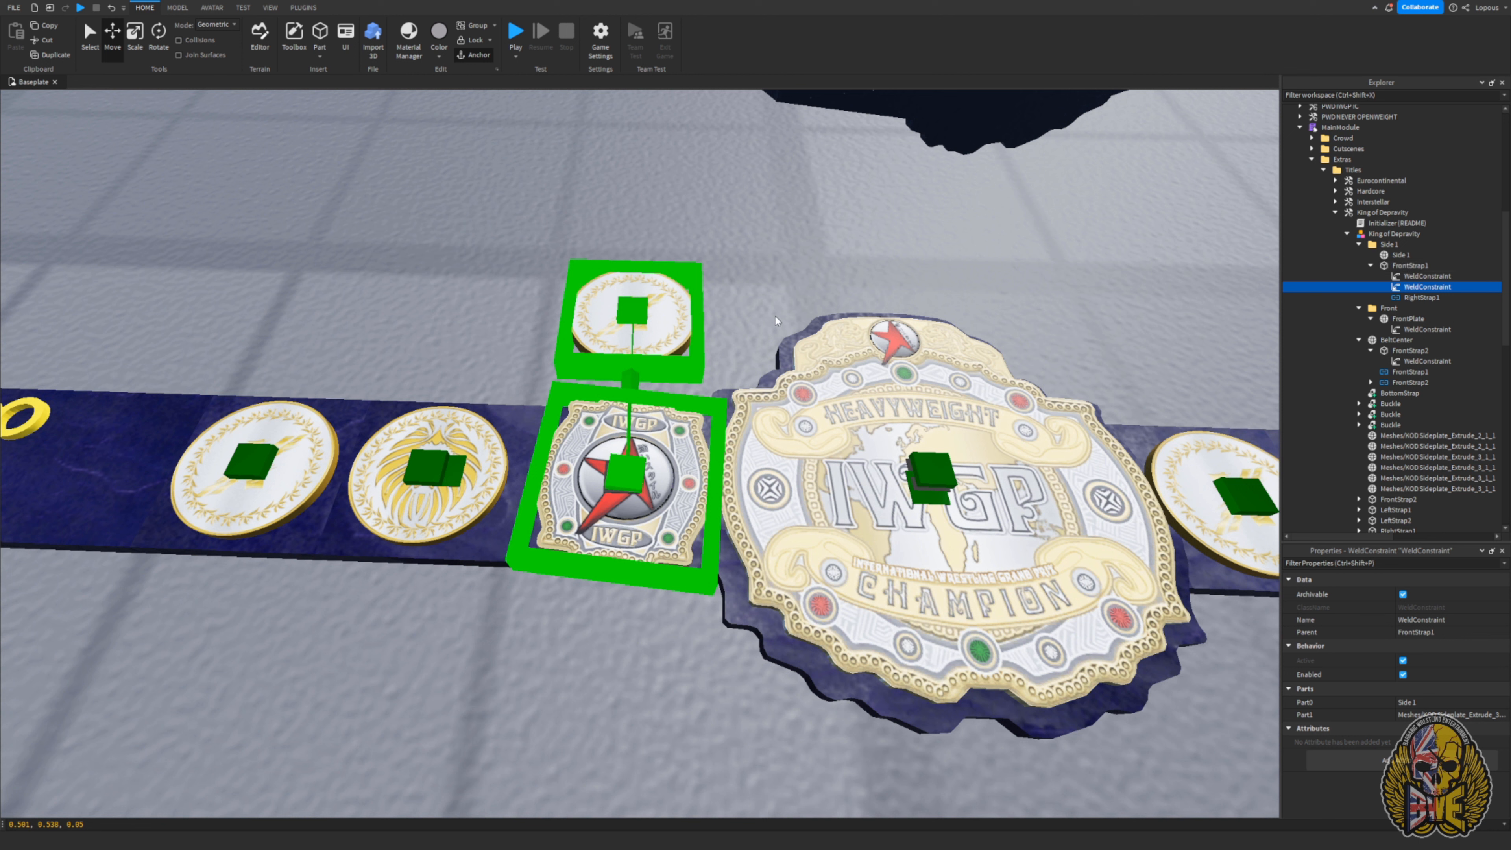
- Undo the moves of the original KOD side plate
{"action": "key", "text": "ctrl+z"}
{"action": "key", "text": "ctrl+z"}
{"action": "key", "text": "ctrl+z"}
{"action": "key", "text": "ctrl+z"}
{"action": "key", "text": "ctrl+z"}
{"action": "key", "text": "ctrl+z"}
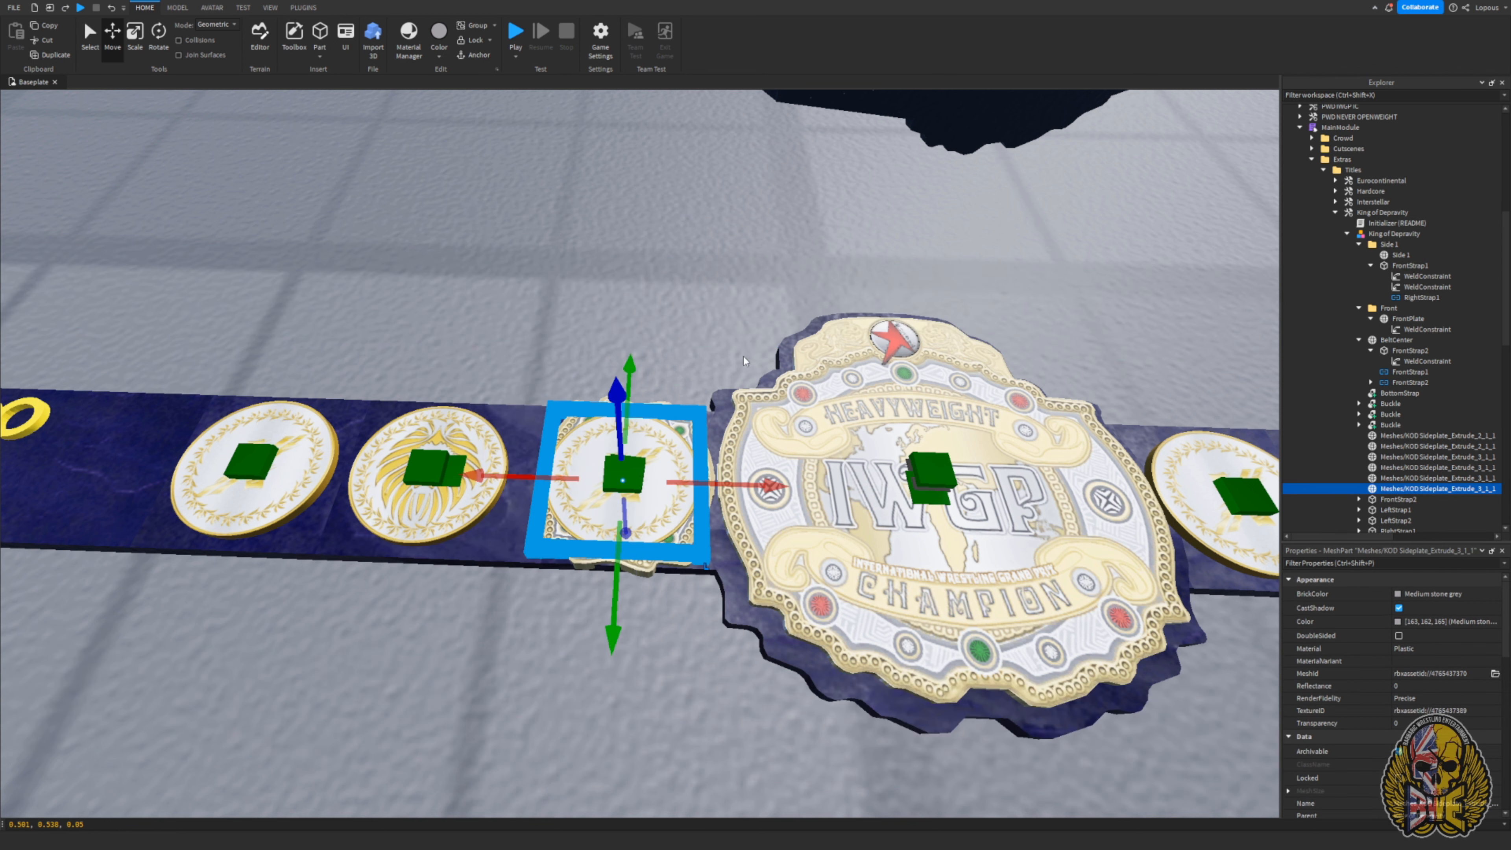
- Compare the two FrontStrap1 welds and move the original KOD side plate clear of the strap, uncovering the IWGP side plate
{"action": "left_click", "coordinate": [1424, 277]}
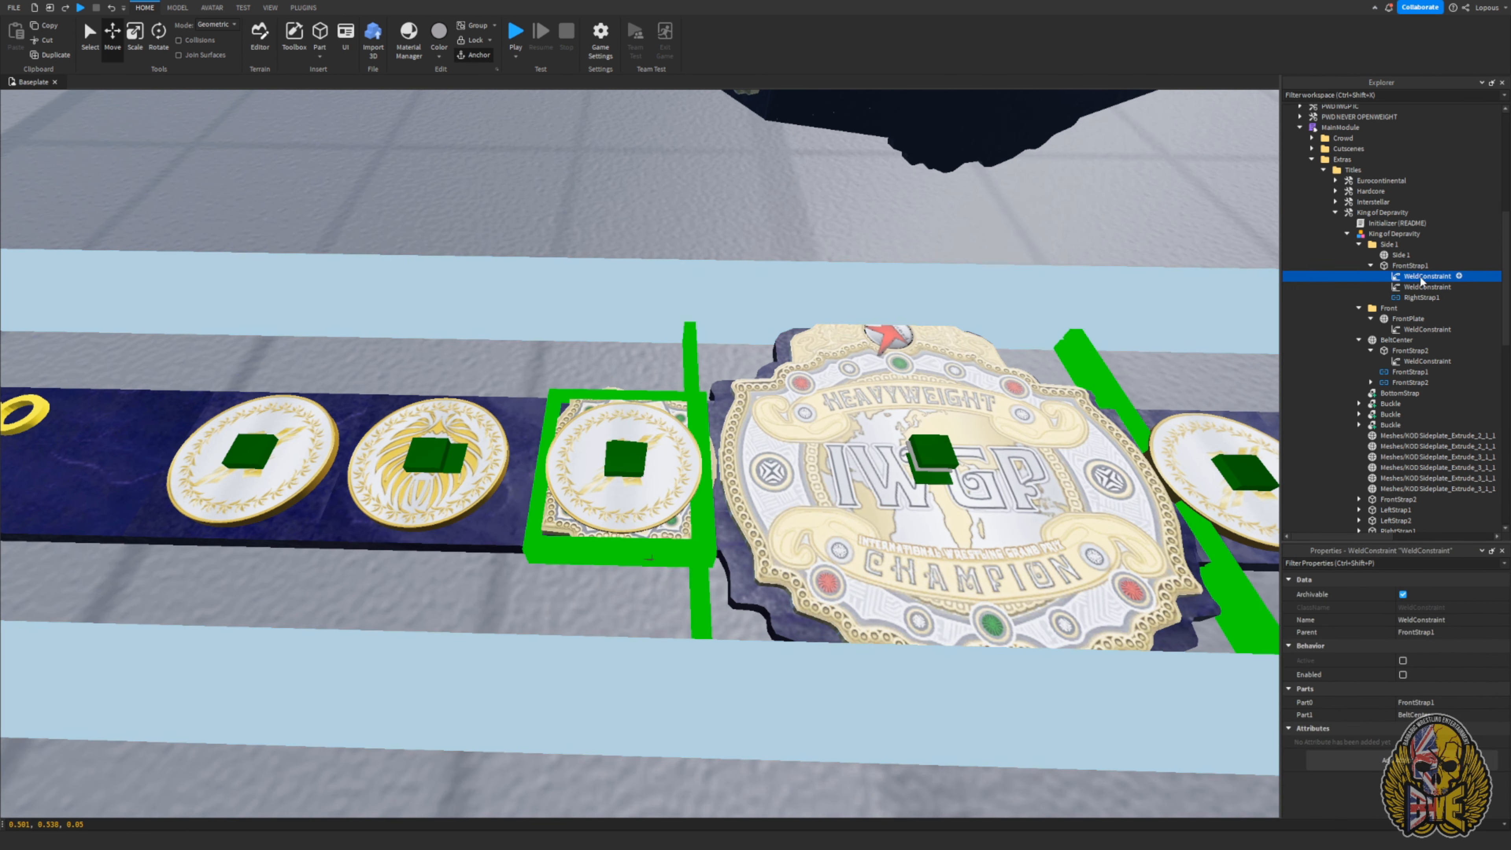
{"action": "left_click", "coordinate": [1423, 285]}
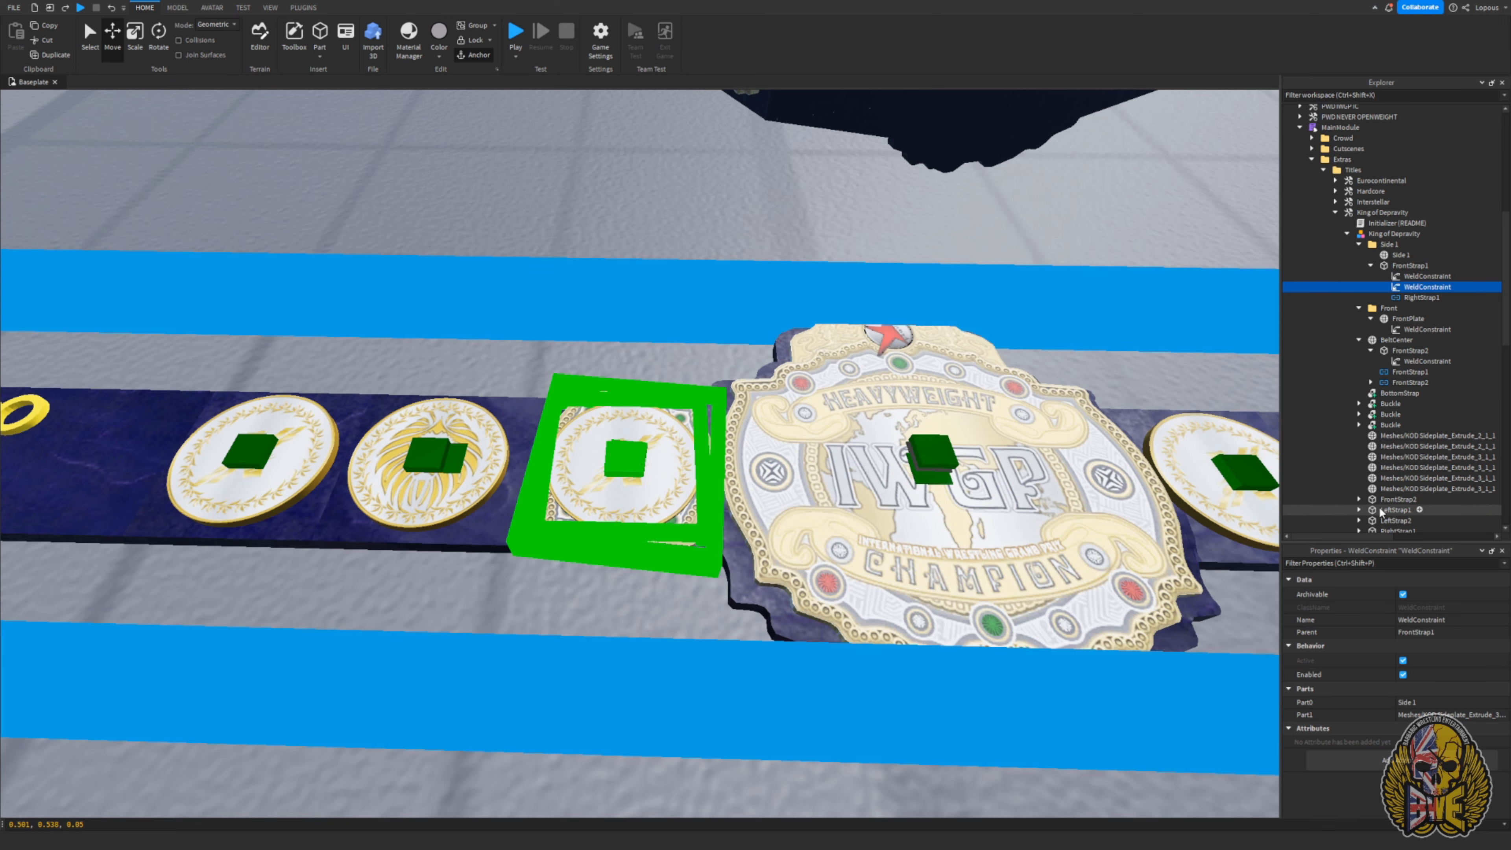
{"action": "left_click", "coordinate": [1433, 488]}
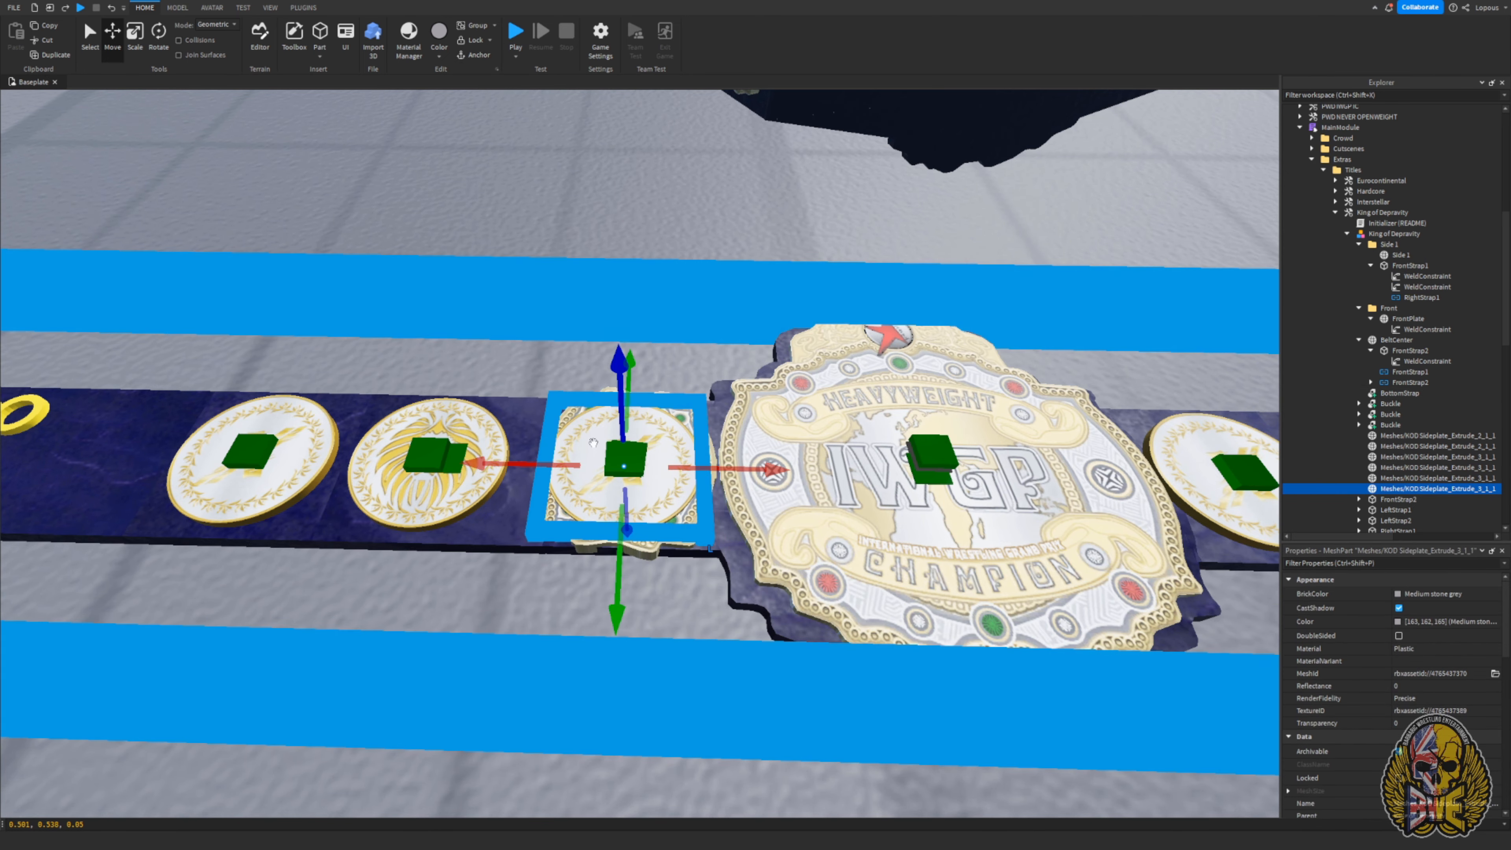
{"action": "right_click_drag", "start_coordinate": [667, 364], "coordinate": [642, 371]}
{"action": "left_click_drag", "start_coordinate": [642, 372], "coordinate": [808, 155]}
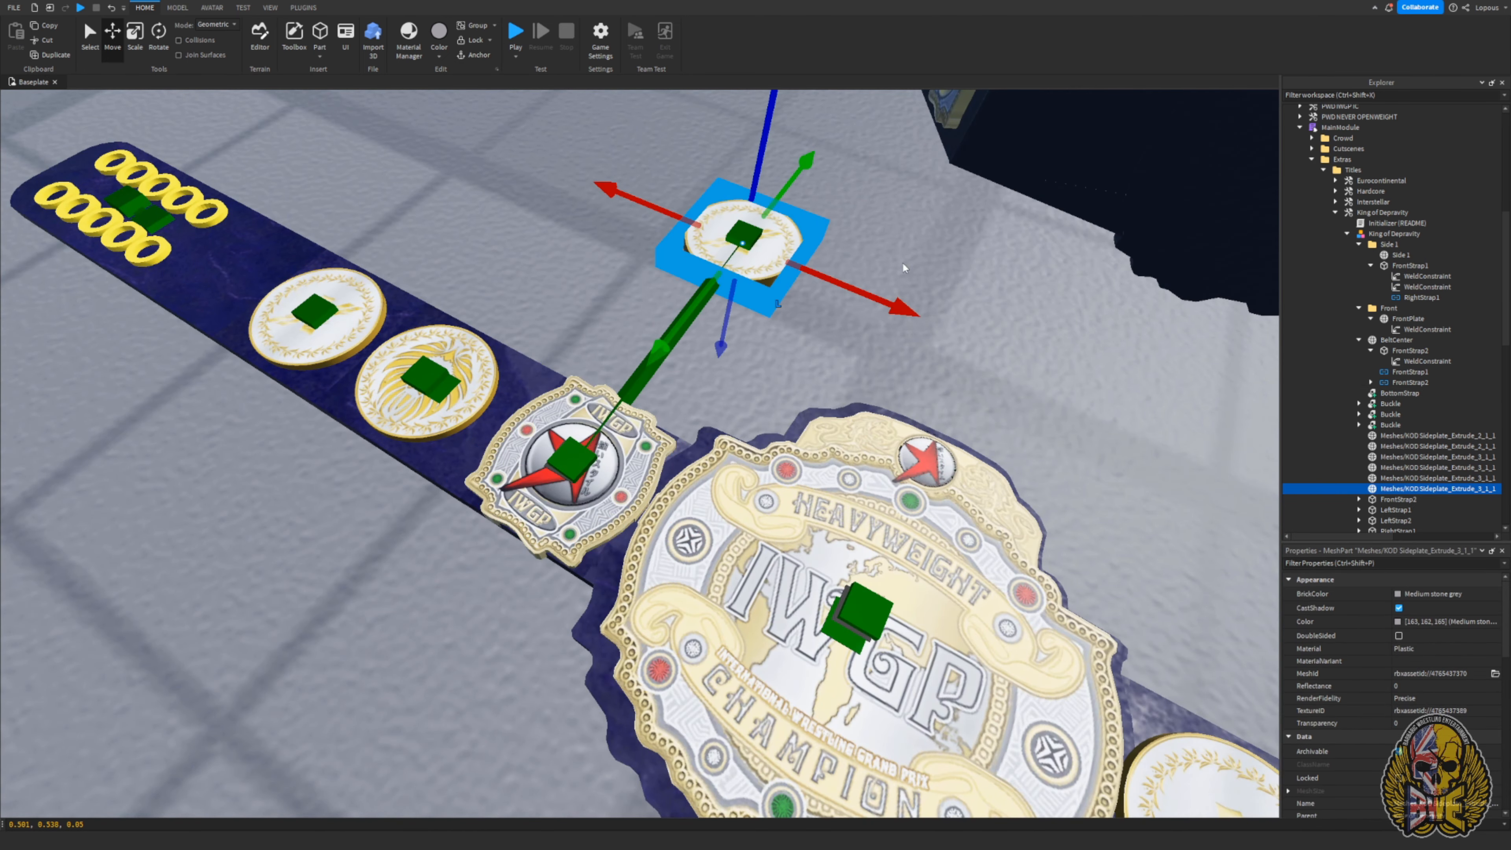
{"action": "right_click_drag", "start_coordinate": [904, 267], "coordinate": [685, 364]}
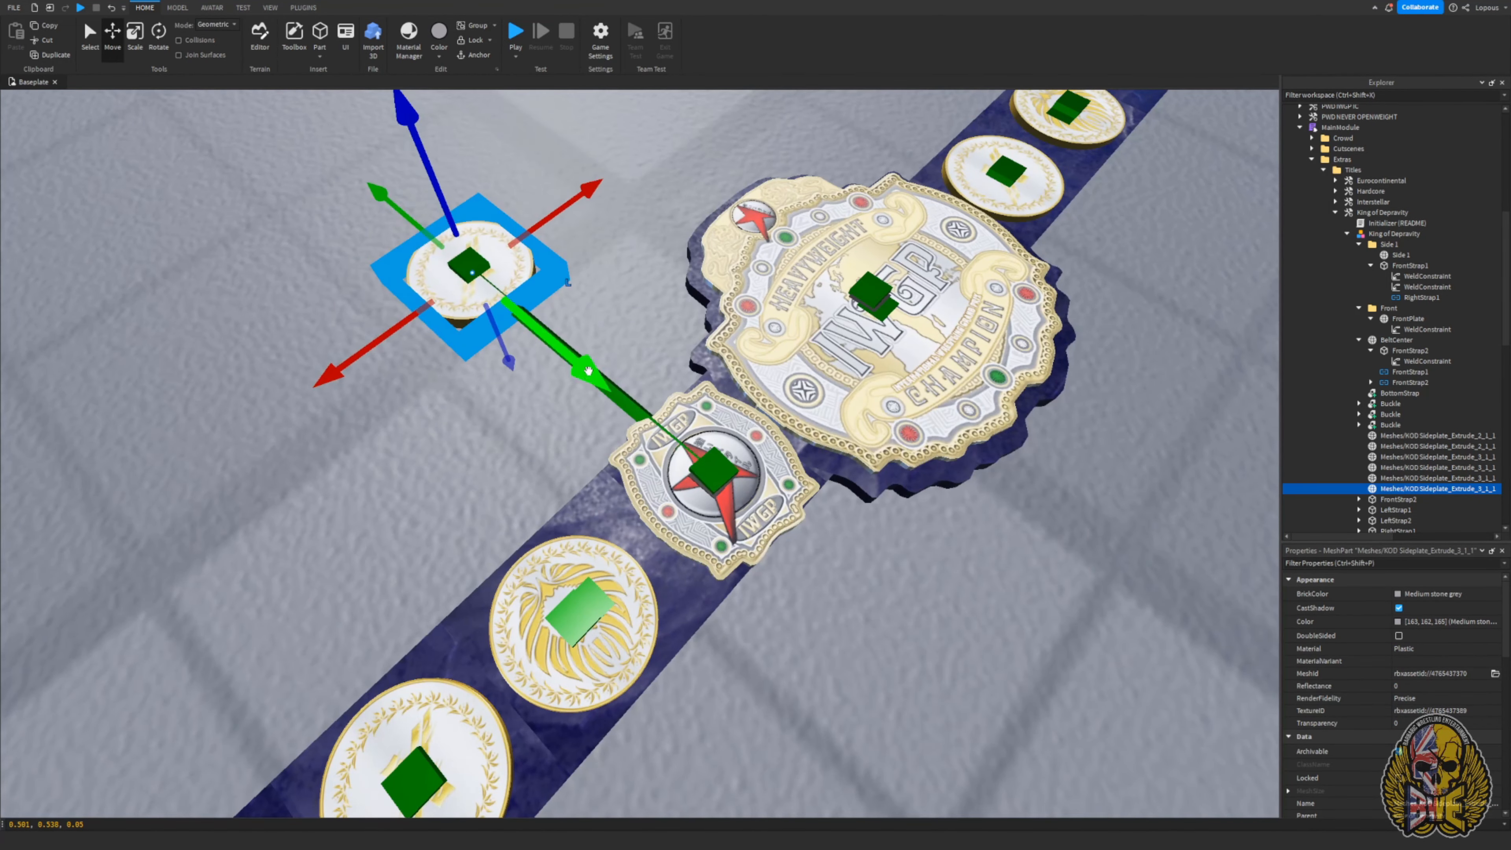
{"action": "left_click_drag", "start_coordinate": [595, 376], "coordinate": [632, 406]}
{"action": "right_click_drag", "start_coordinate": [667, 417], "coordinate": [845, 399]}
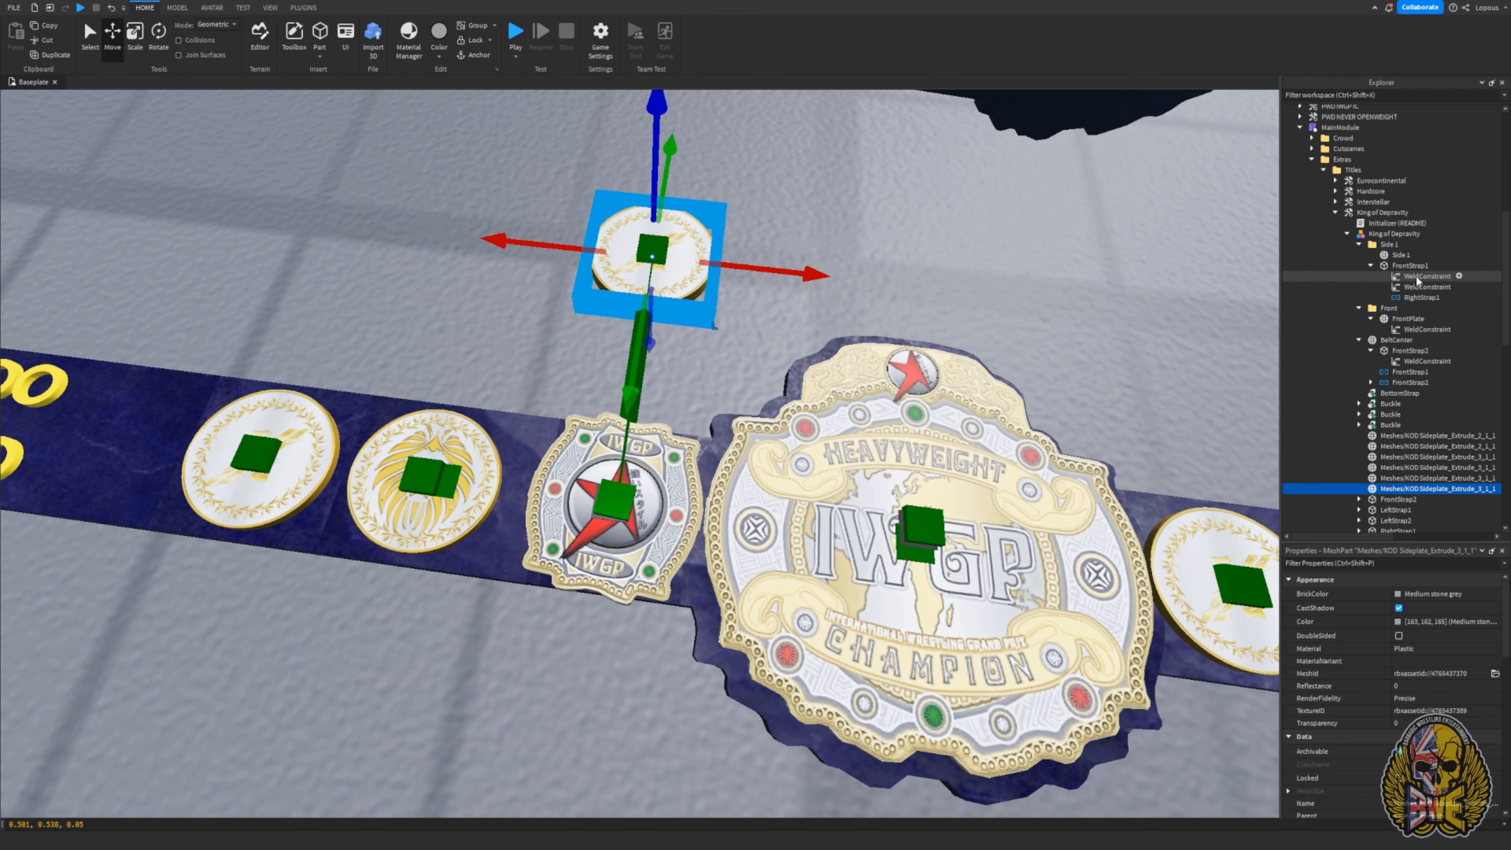
- Set Part1 of the second WeldConstraint under FrontStrap1, whose Part0 is Side 1, to the RightStrap1 part
{"action": "left_click", "coordinate": [1417, 276]}
{"action": "left_click", "coordinate": [1399, 255]}
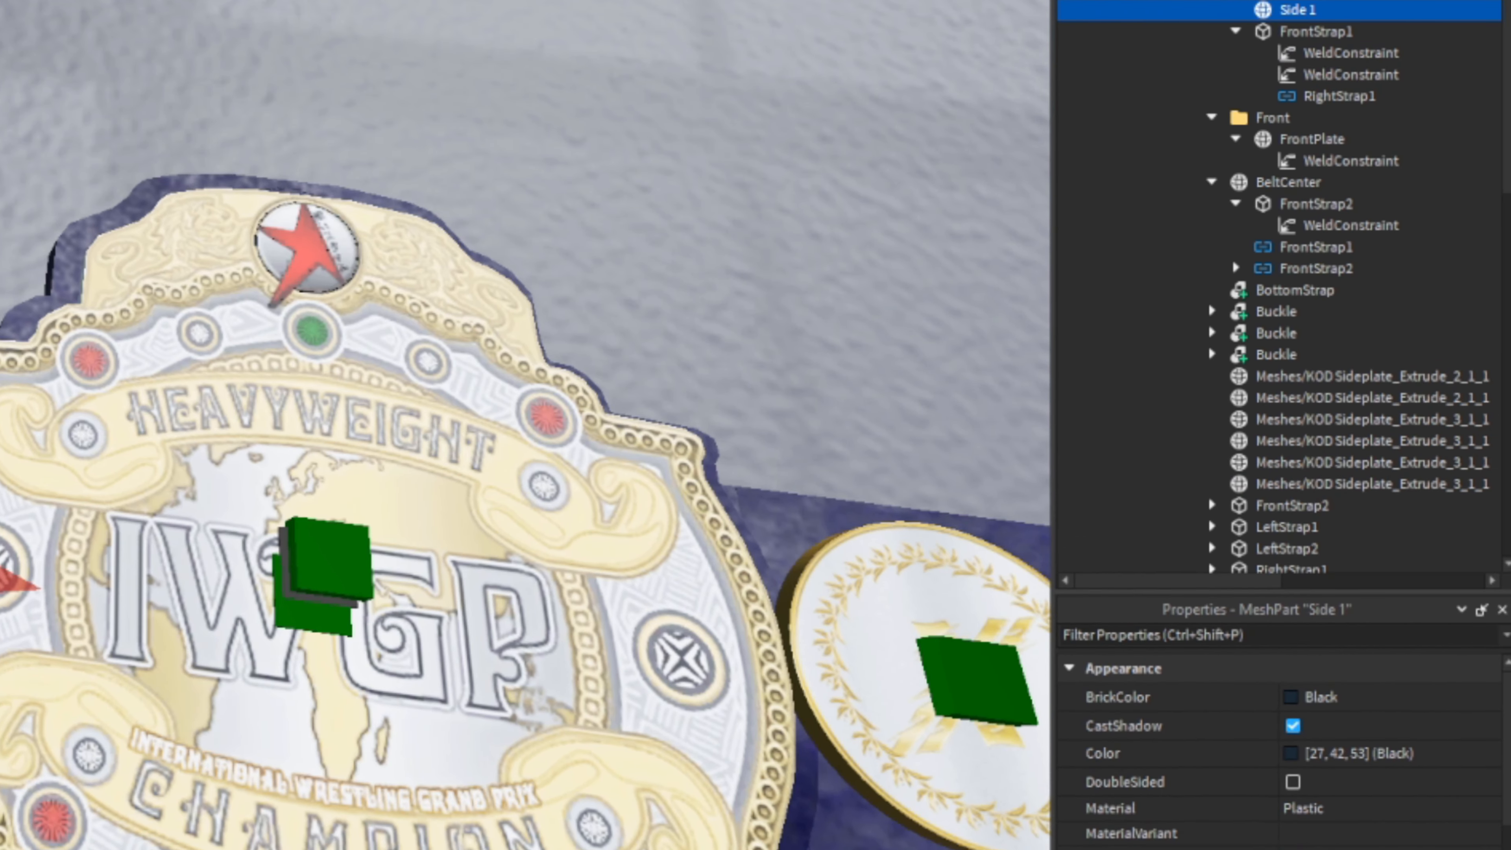
{"action": "left_click", "coordinate": [1339, 75]}
{"action": "right_click_drag", "start_coordinate": [535, 416], "coordinate": [530, 250]}
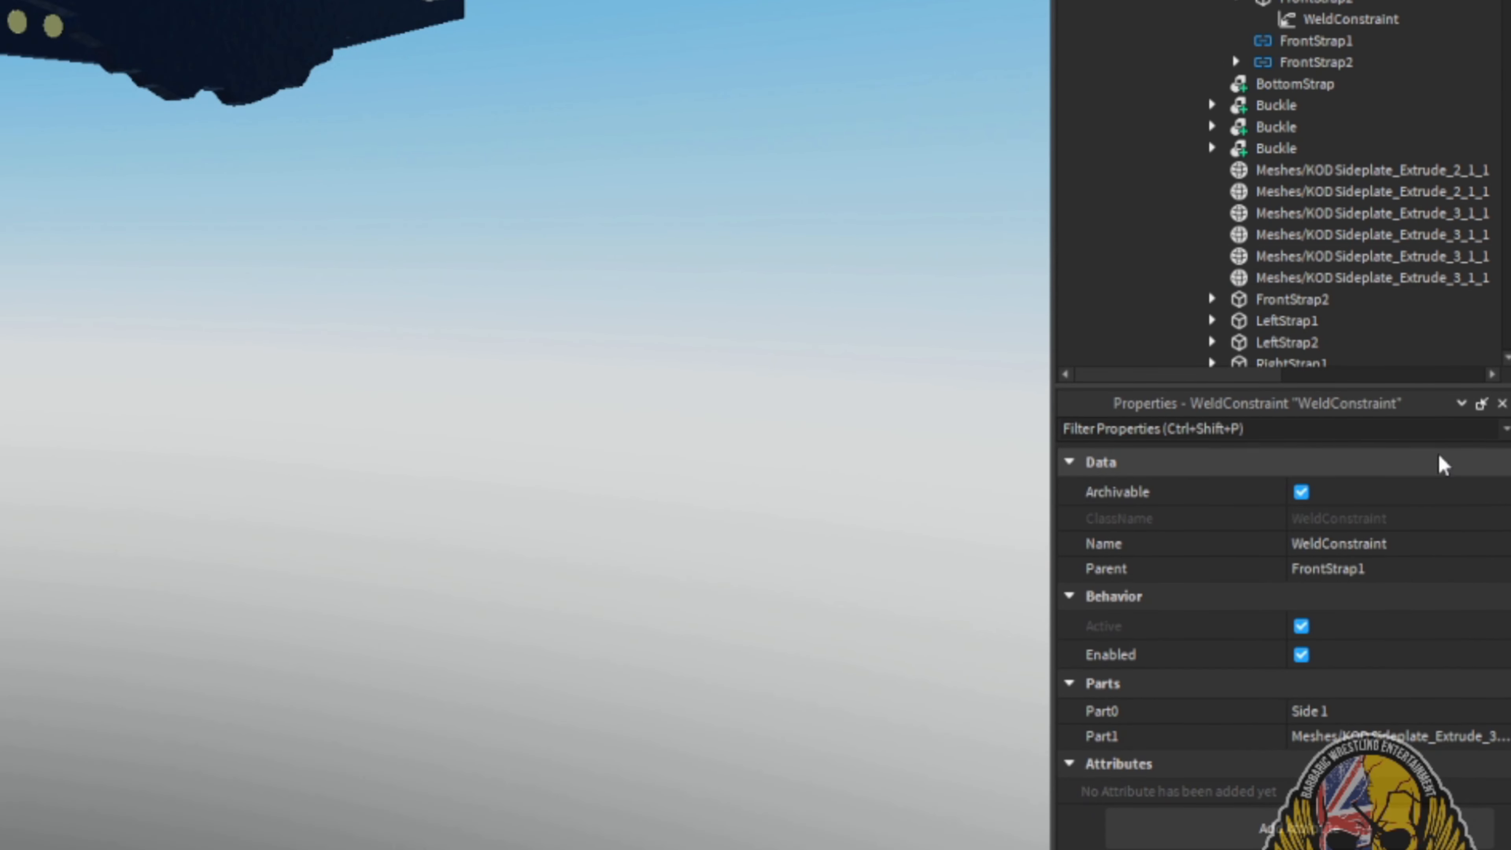
{"action": "left_click", "coordinate": [1364, 743]}
{"action": "scroll", "coordinate": [952, 381], "scroll_direction": "down", "scroll_amount": 3}
{"action": "right_click_drag", "start_coordinate": [833, 381], "coordinate": [809, 506]}
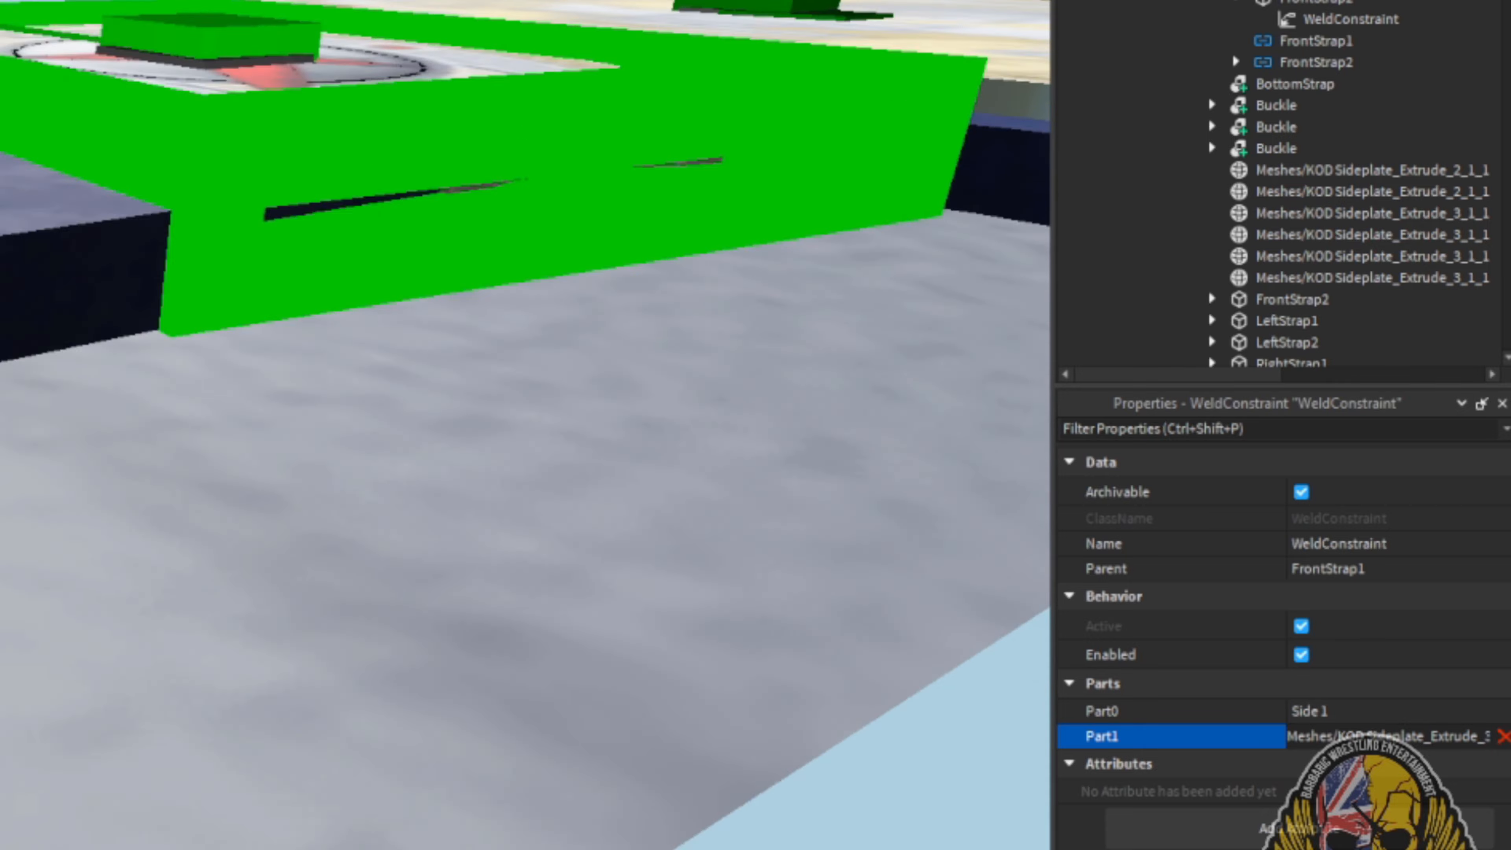
{"action": "right_click_drag", "start_coordinate": [191, 298], "coordinate": [229, 250]}
{"action": "right_click_drag", "start_coordinate": [395, 36], "coordinate": [2, 212]}
{"action": "right_click_drag", "start_coordinate": [2, 420], "coordinate": [1, 678]}
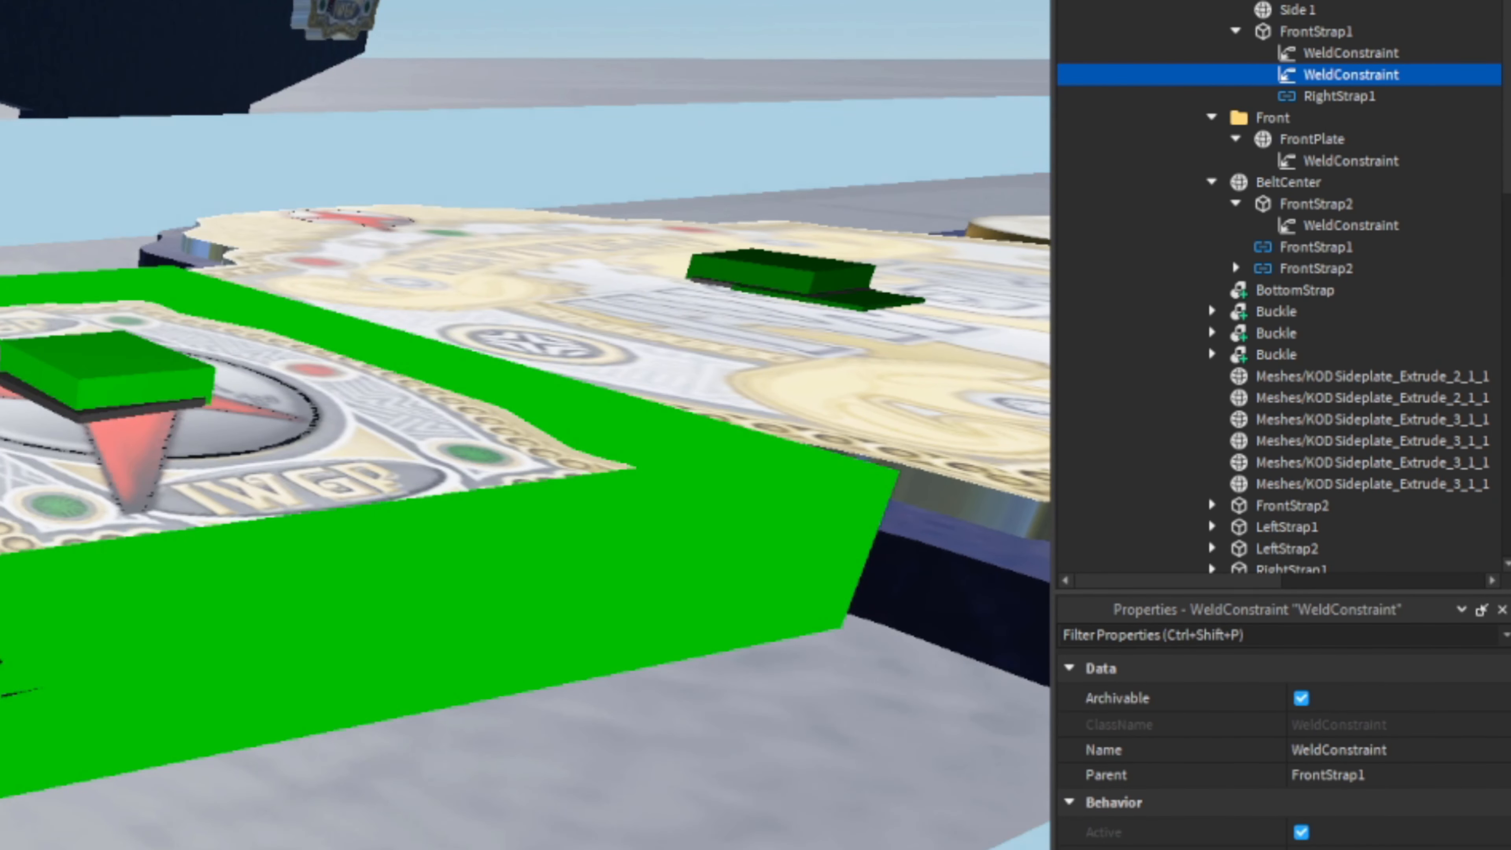
{"action": "key", "text": "d"}
{"action": "right_click_drag", "start_coordinate": [523, 417], "coordinate": [500, 506]}
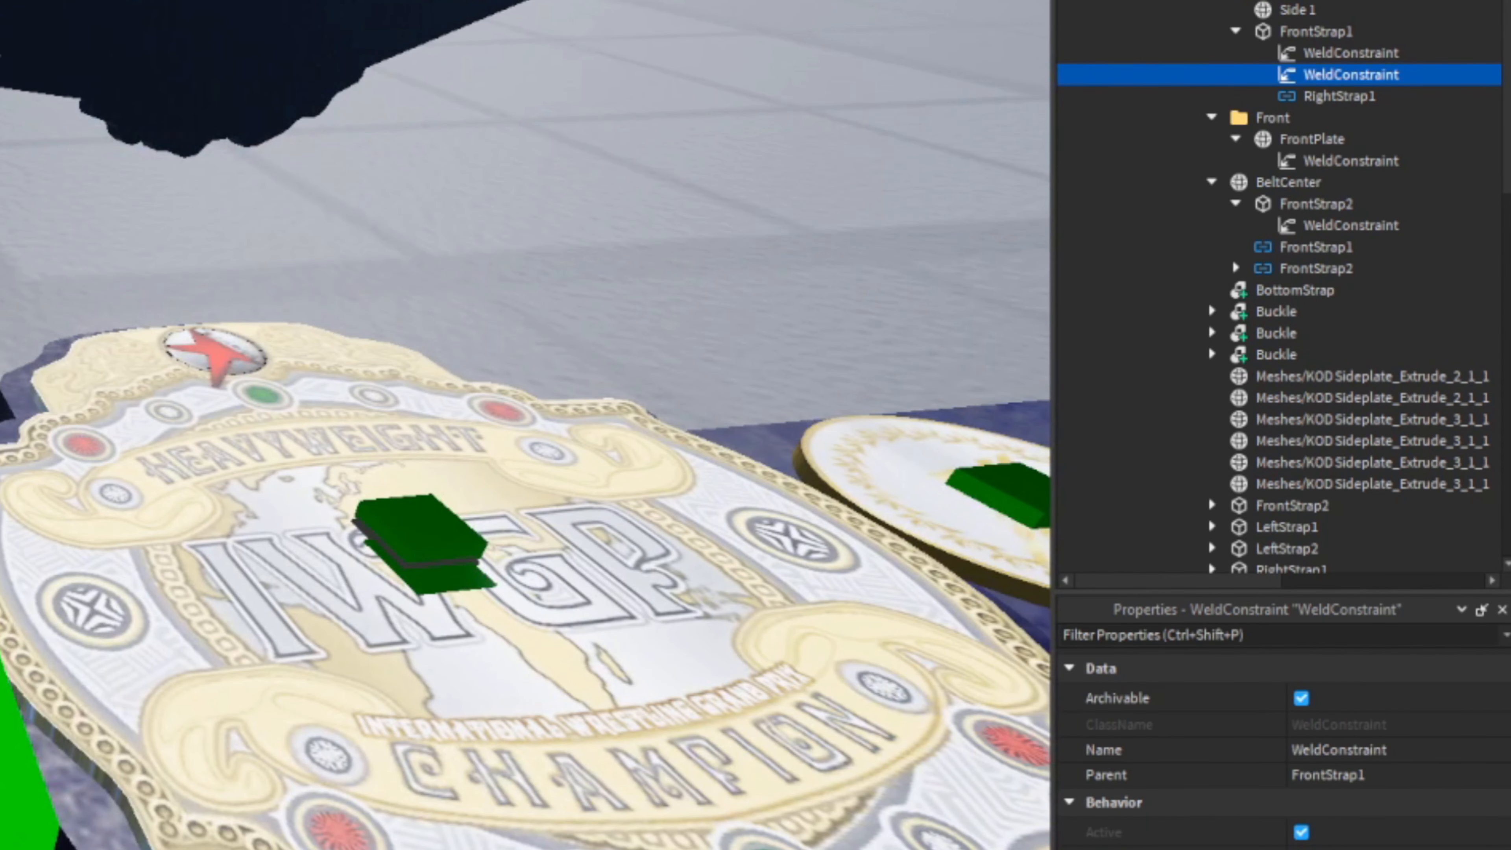
- Check which parts the second FrontStrap1 weld joins, and locate FrontStrap1 and Side 1 on the belt
{"action": "left_click", "coordinate": [429, 536]}
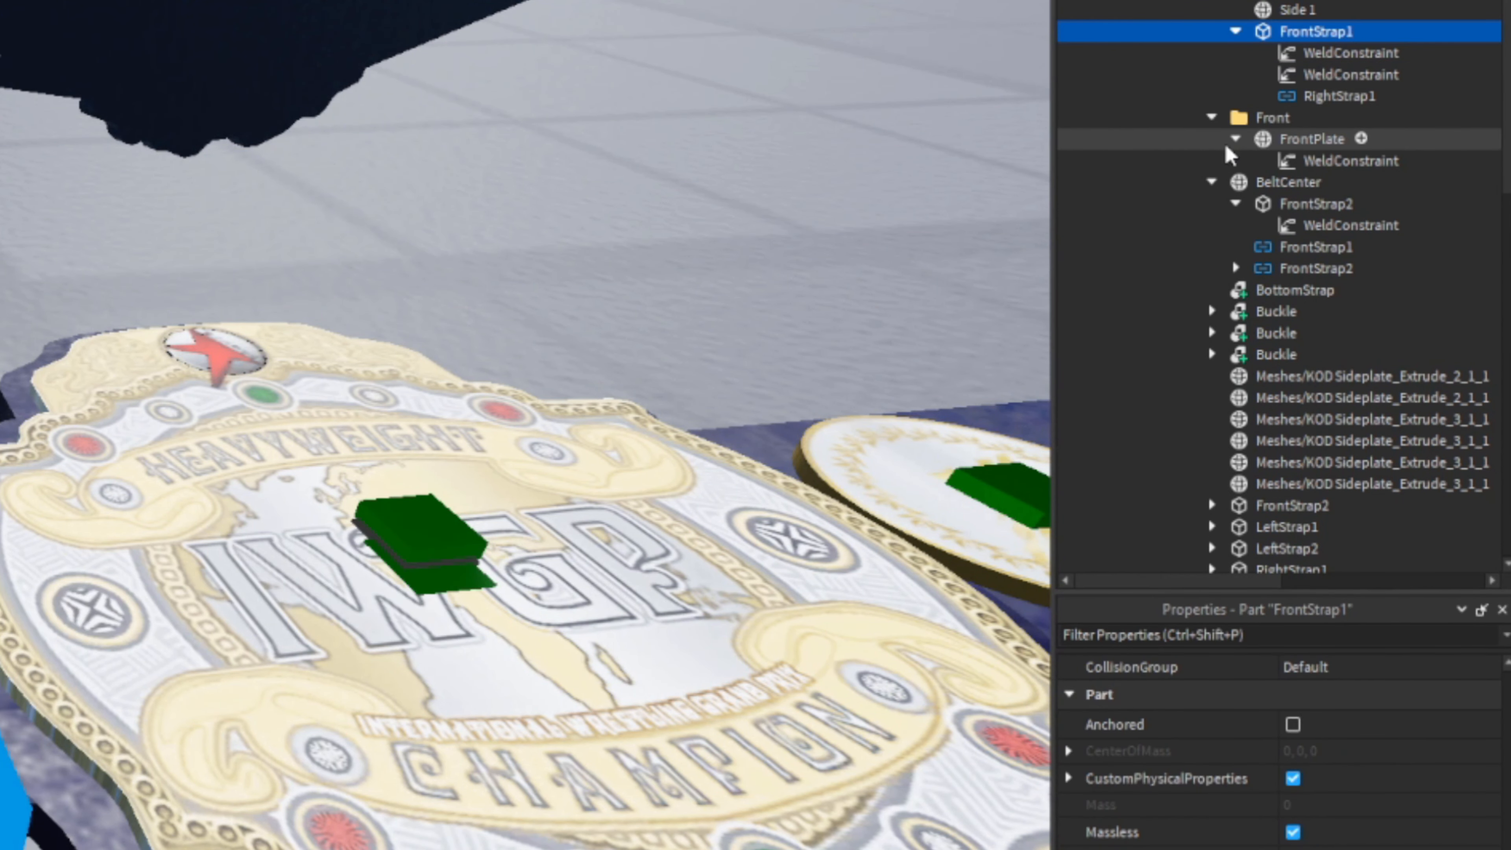
{"action": "left_click", "coordinate": [1374, 74]}
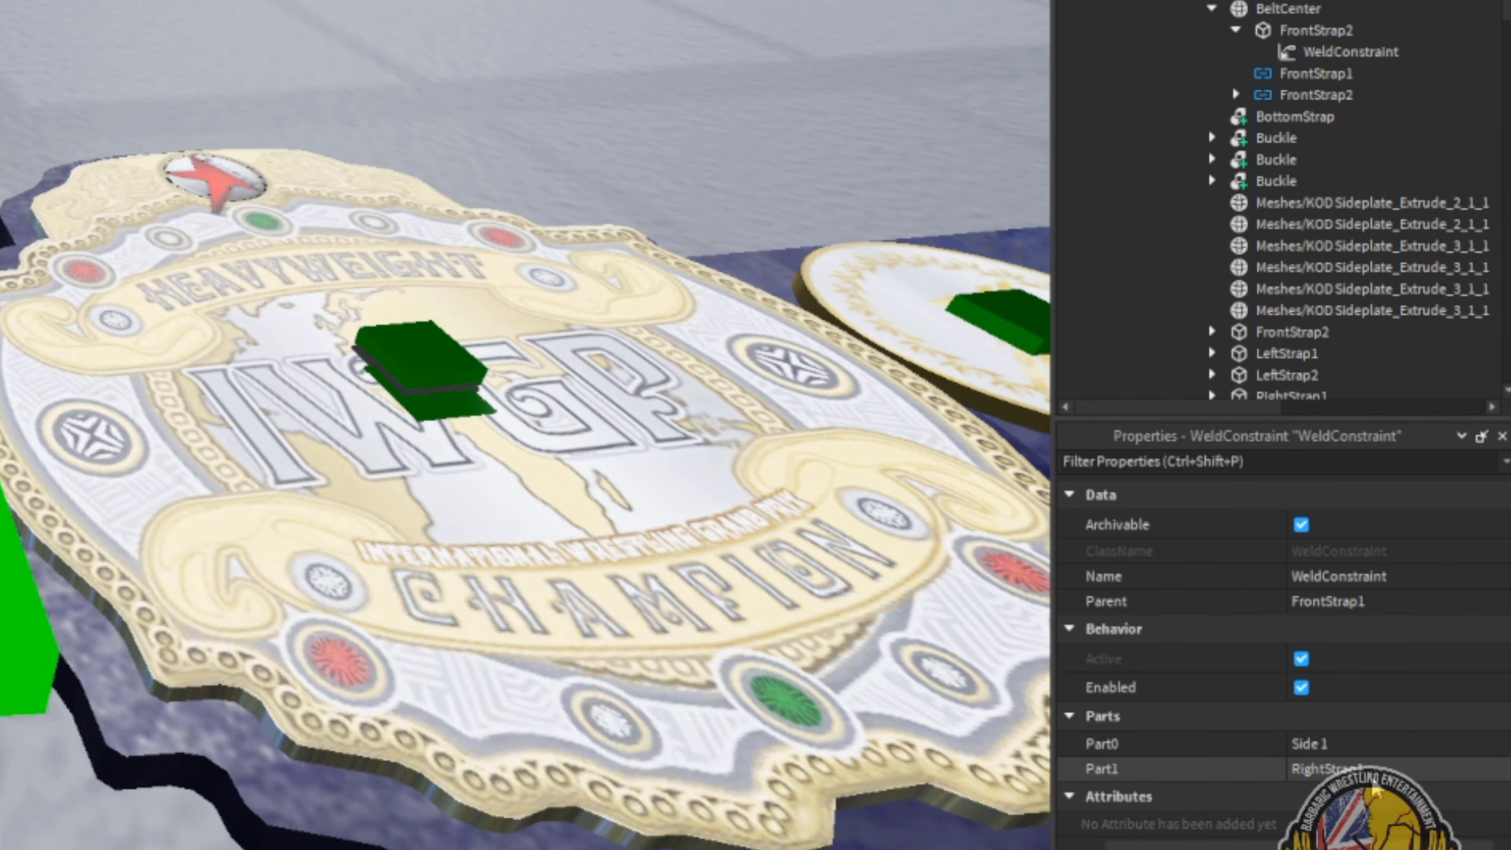
{"action": "left_click", "coordinate": [1362, 738]}
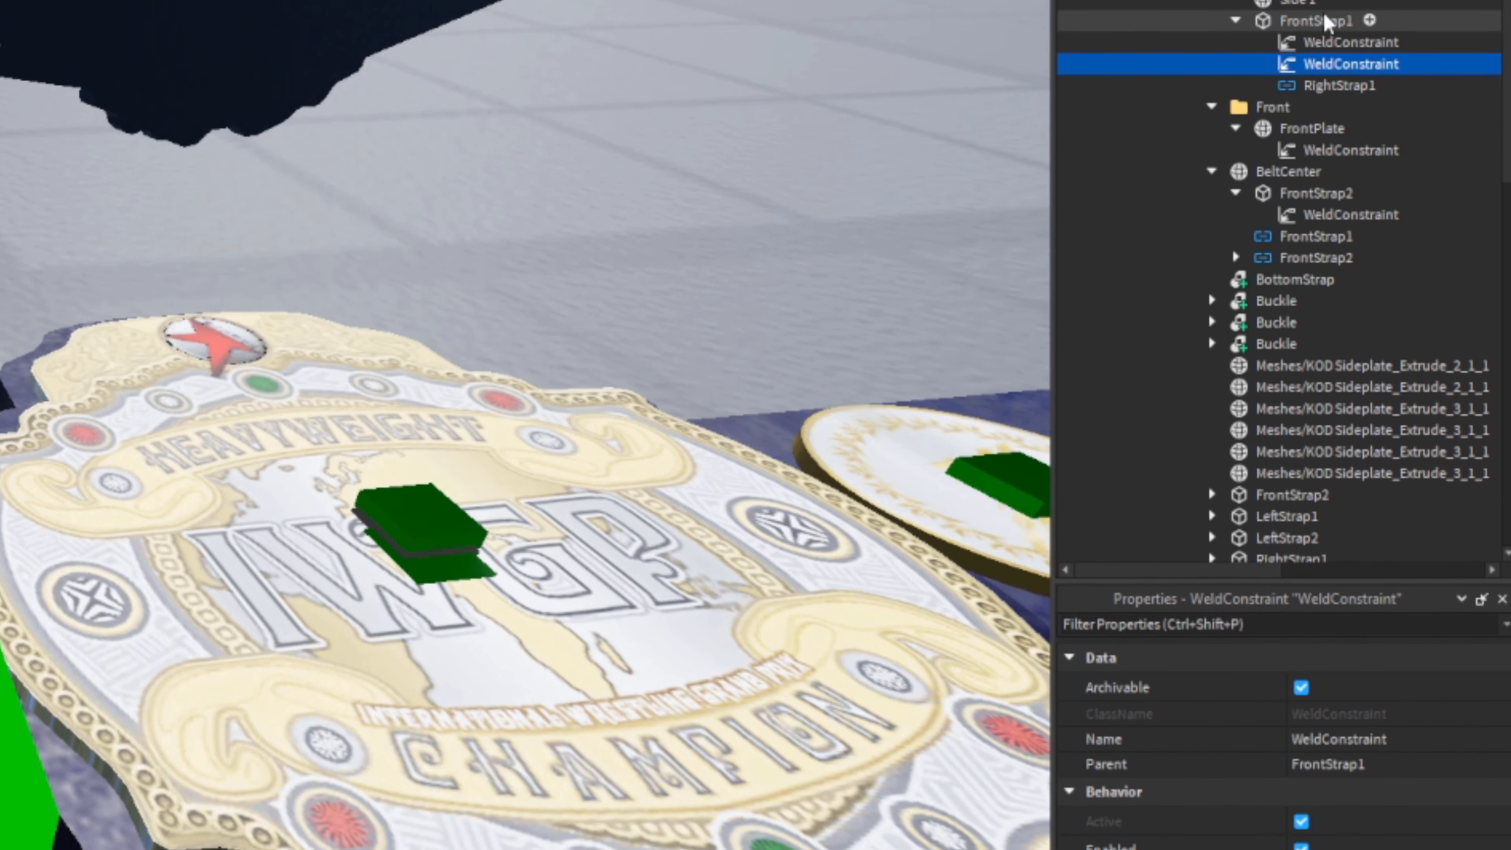
{"action": "left_click", "coordinate": [1418, 19]}
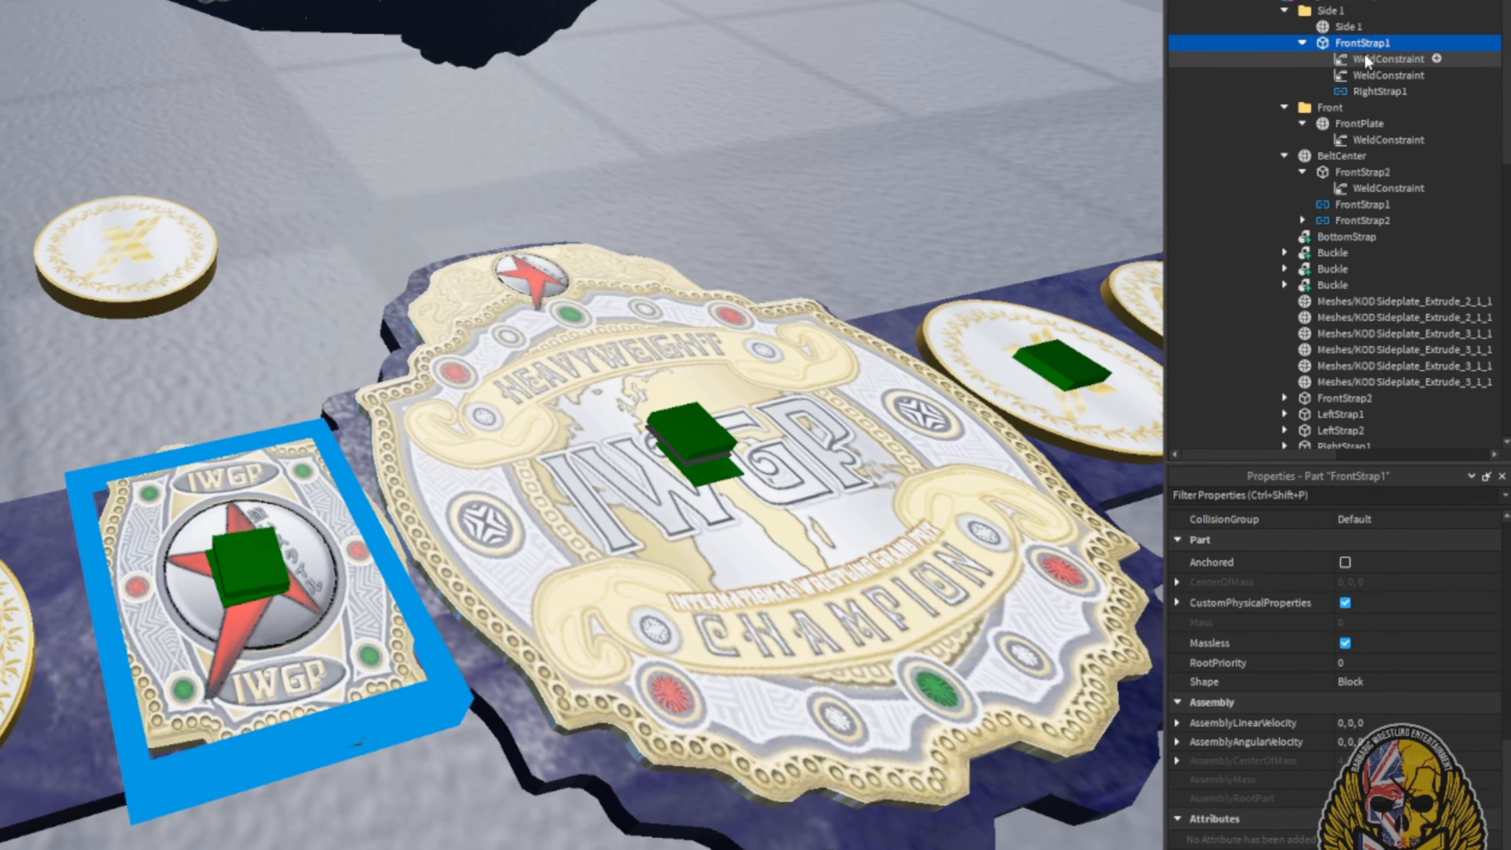
{"action": "left_click", "coordinate": [1363, 107]}
{"action": "left_click", "coordinate": [1366, 117]}
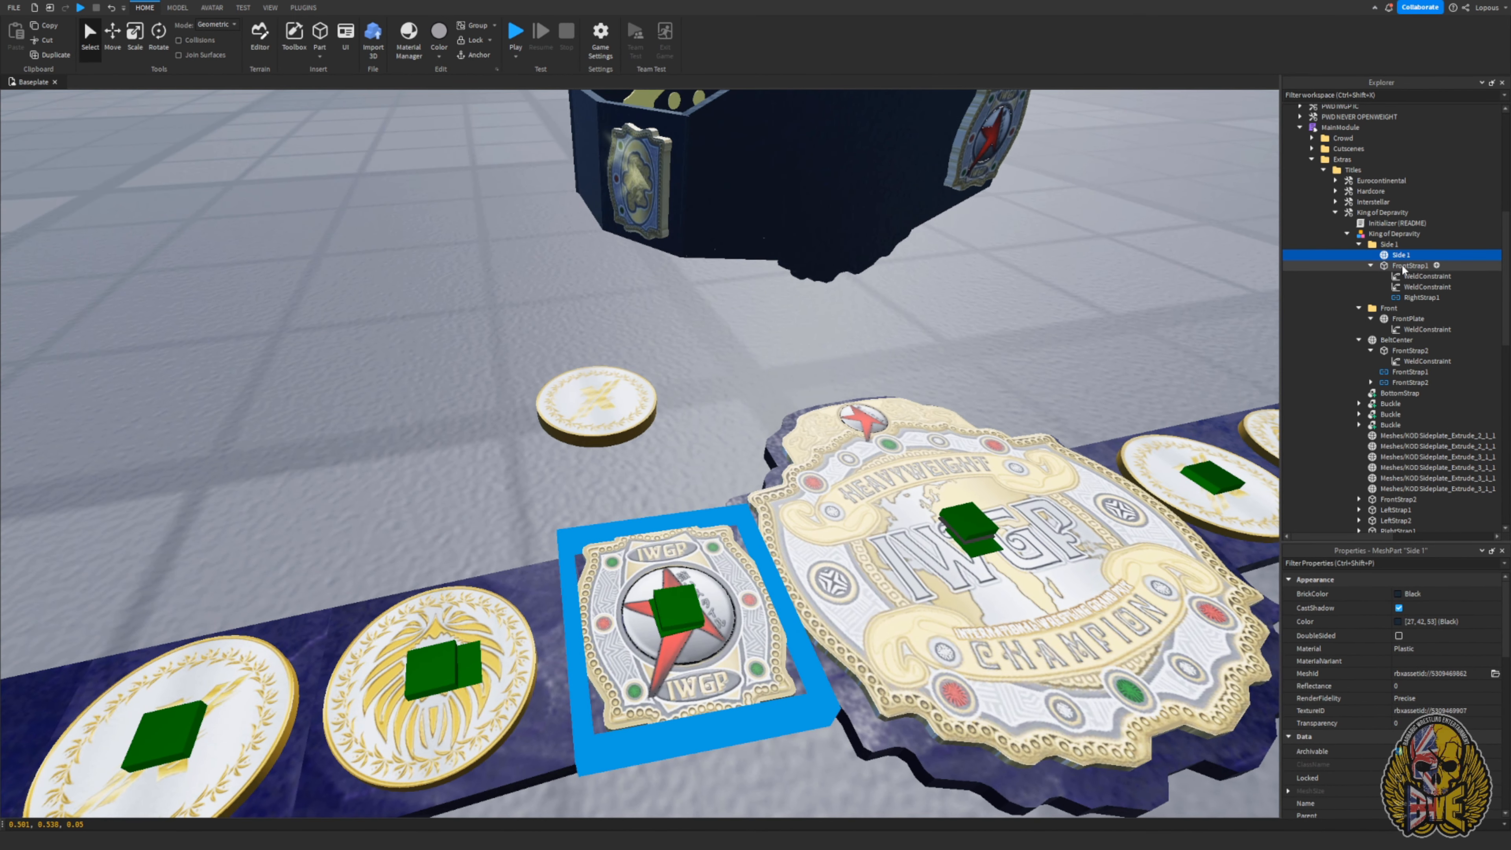
- Move the RightStrap1 joint out of FrontStrap1 and nest it under the Side 1 mesh
{"action": "left_click", "coordinate": [1426, 276]}
{"action": "left_click", "coordinate": [1405, 307]}
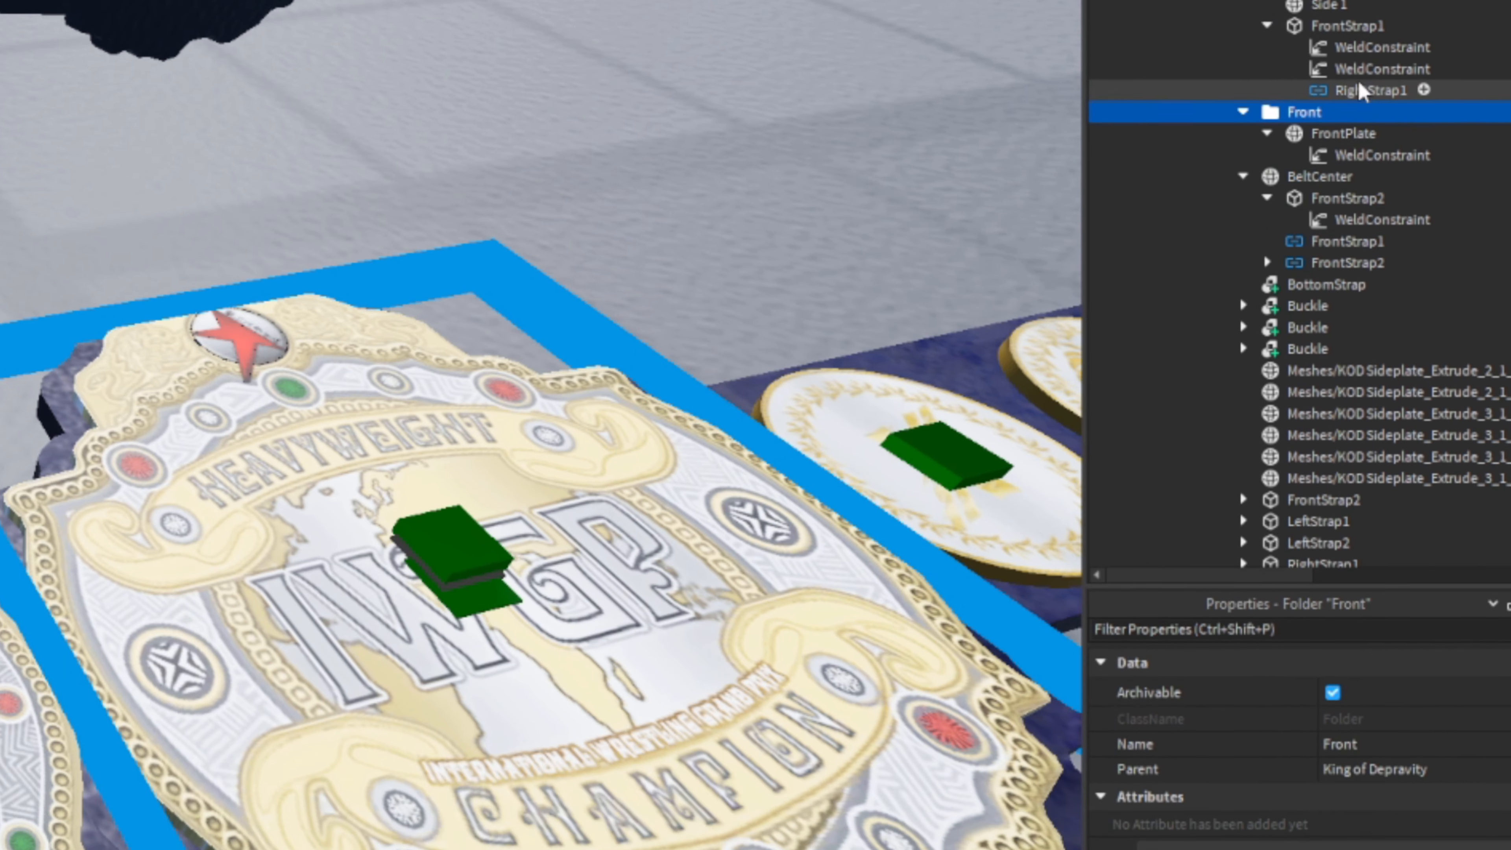
{"action": "left_click", "coordinate": [1421, 297]}
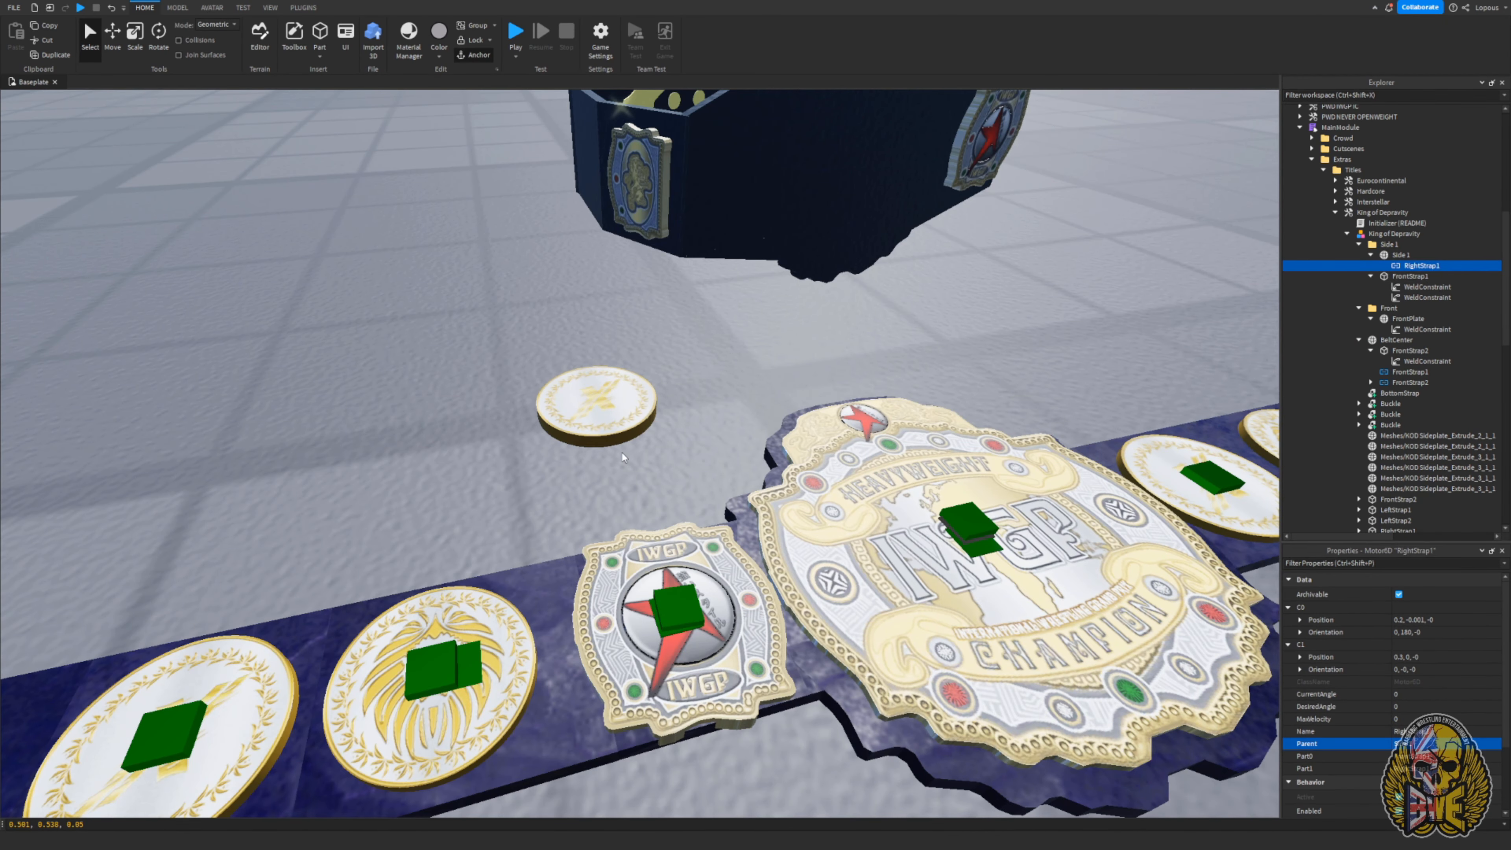
- Delete the original KOD side plate lying beside the strap
{"action": "right_click_drag", "start_coordinate": [622, 430], "coordinate": [608, 418]}
{"action": "left_click", "coordinate": [607, 418], "text": "alt"}
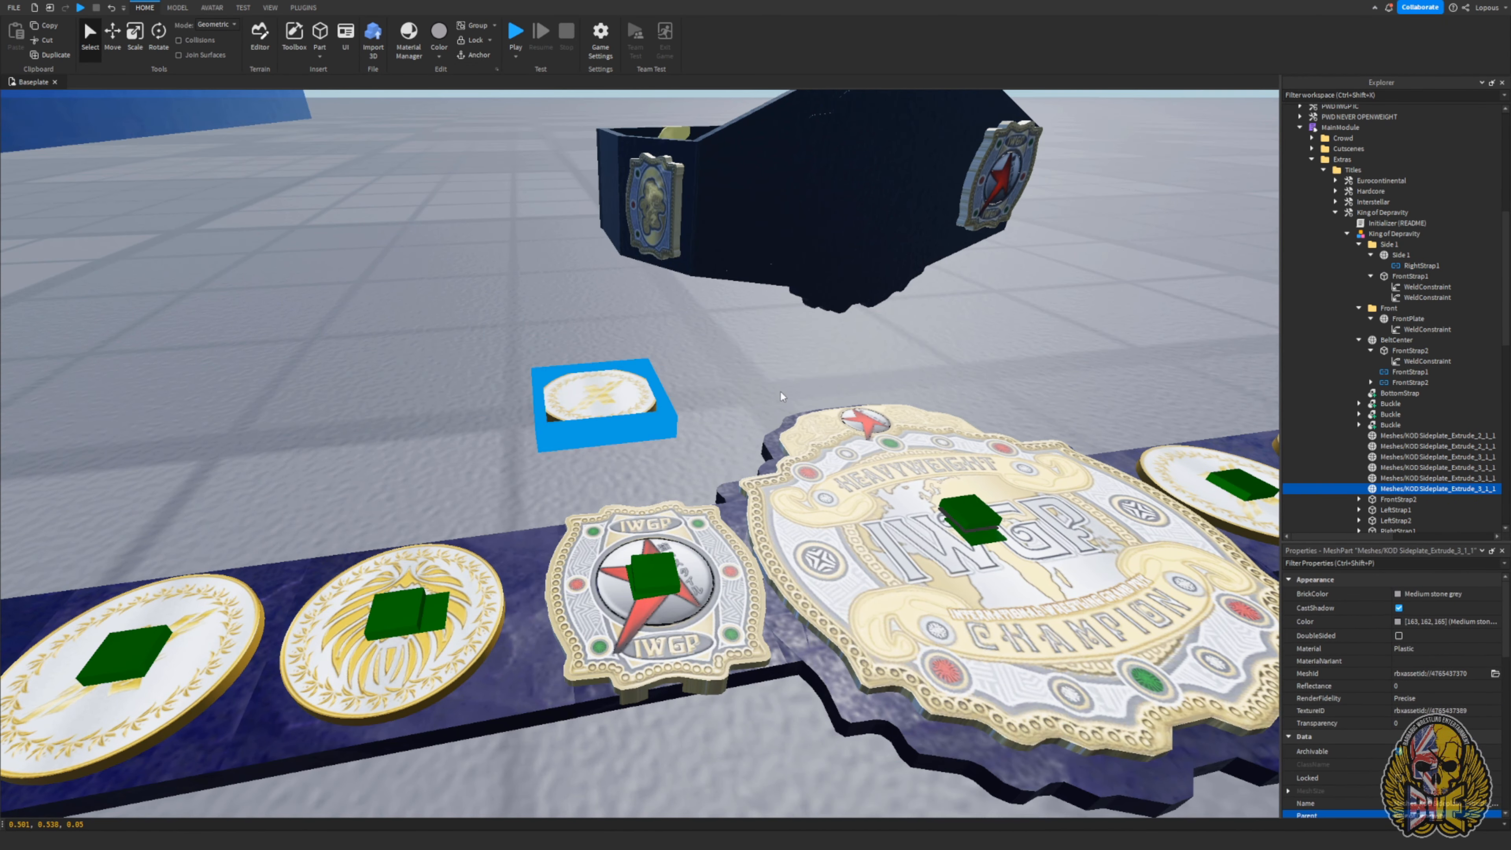
{"action": "right_click_drag", "start_coordinate": [780, 390], "coordinate": [780, 392]}
{"action": "key", "text": "Delete"}
- Scale the Side 1 IWGP plate down to about 0.43 by 0.45 studs to fit within the strap
{"action": "right_click_drag", "start_coordinate": [668, 343], "coordinate": [668, 343]}
{"action": "right_click_drag", "start_coordinate": [837, 497], "coordinate": [837, 497]}
{"action": "right_click_drag", "start_coordinate": [790, 365], "coordinate": [819, 381]}
{"action": "key", "text": "d"}
{"action": "left_click", "coordinate": [642, 495], "text": "alt"}
{"action": "key", "text": "w"}
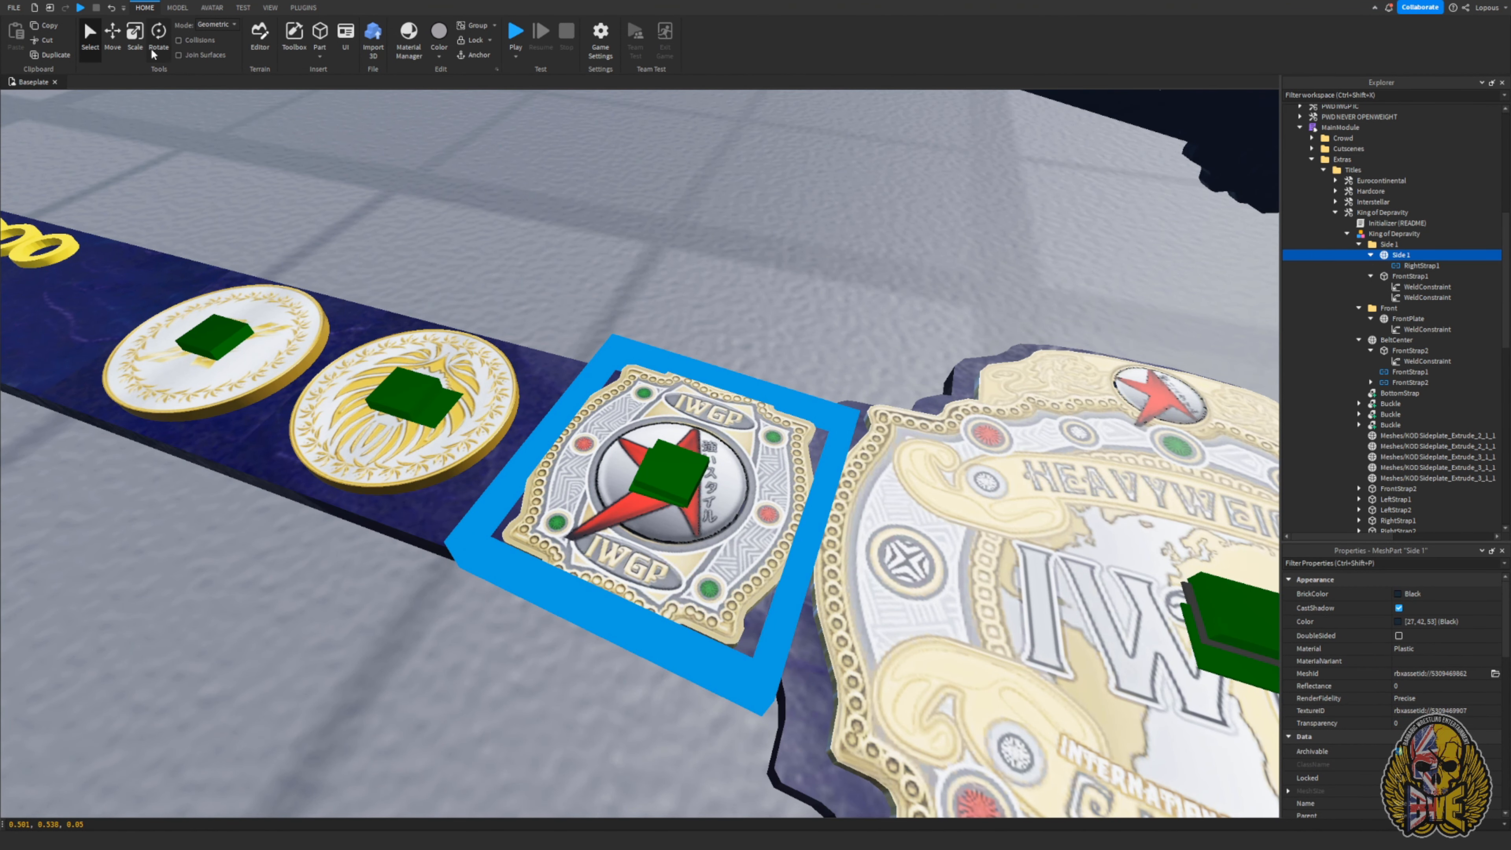
{"action": "right_click_drag", "start_coordinate": [753, 314], "coordinate": [753, 314]}
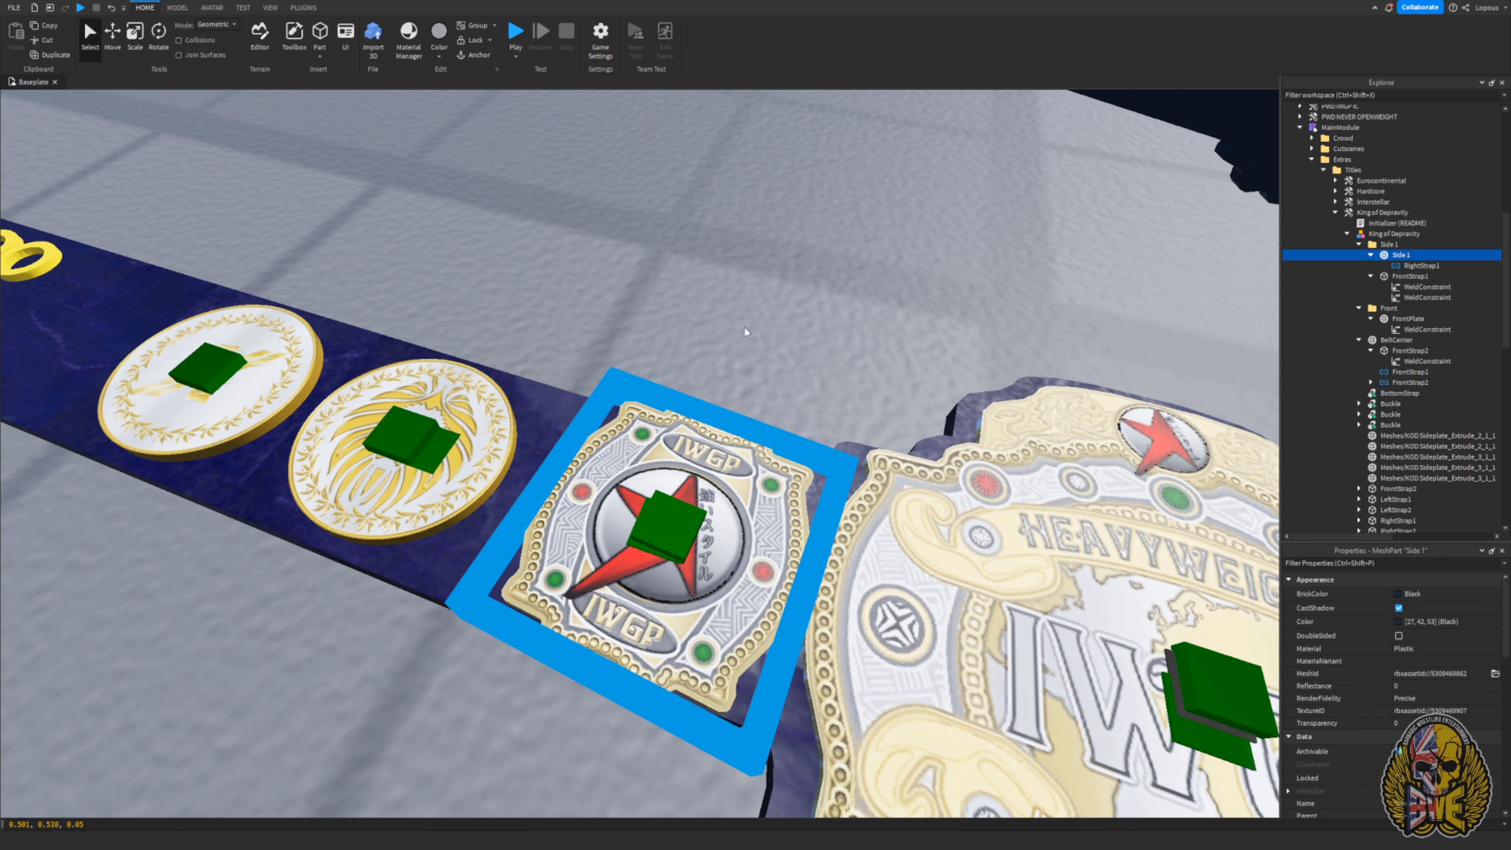
{"action": "scroll", "coordinate": [1380, 737], "scroll_direction": "down", "scroll_amount": 6}
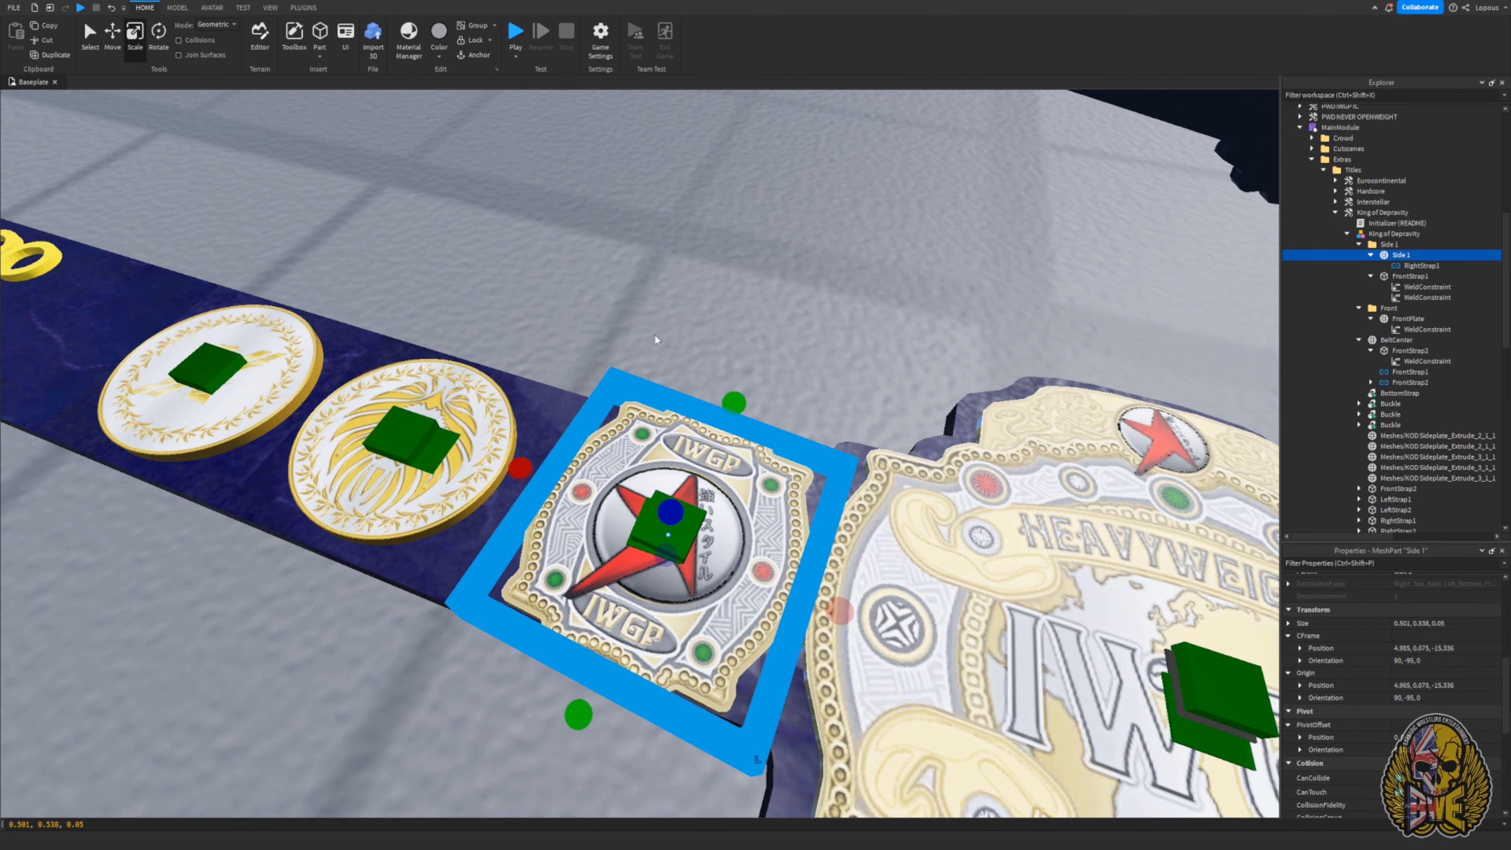
{"action": "mouse_move", "coordinate": [739, 394]}
{"action": "left_mouse_down"}
{"action": "mouse_move", "coordinate": [709, 454]}
{"action": "mouse_move", "coordinate": [735, 420]}
{"action": "left_mouse_up"}
{"action": "mouse_move", "coordinate": [734, 420]}
{"action": "right_mouse_down"}
{"action": "mouse_move", "coordinate": [696, 393]}
{"action": "mouse_move", "coordinate": [723, 428]}
{"action": "right_mouse_up"}
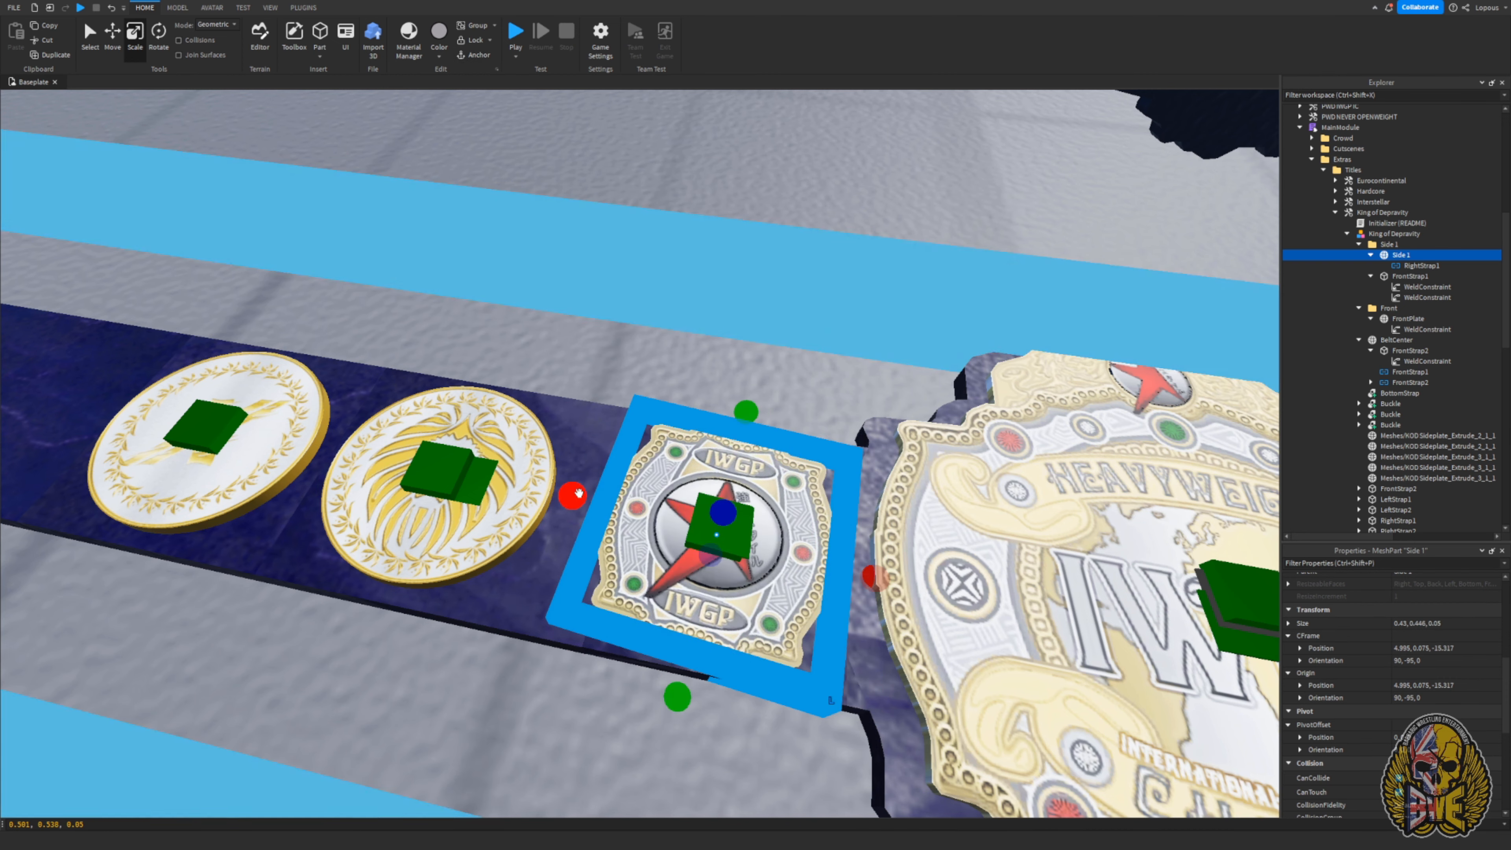
- Adjust the resized IWGP side plate's placement on the strap beside the front plate
{"action": "left_click", "coordinate": [735, 329]}
{"action": "scroll", "coordinate": [734, 328], "scroll_direction": "down", "scroll_amount": 5}
{"action": "left_click", "coordinate": [631, 330]}
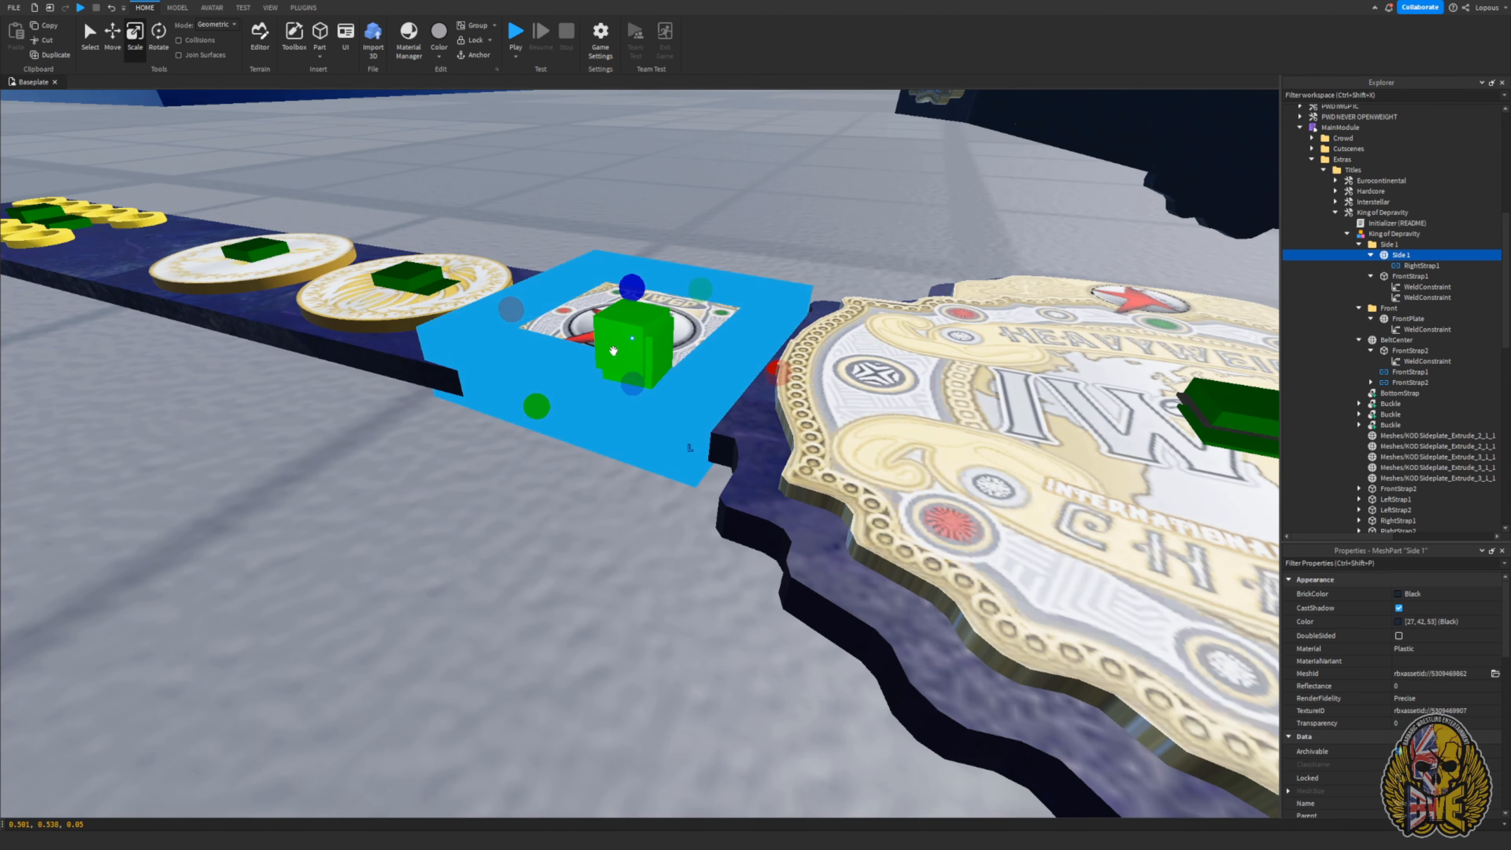
{"action": "left_click", "coordinate": [112, 35]}
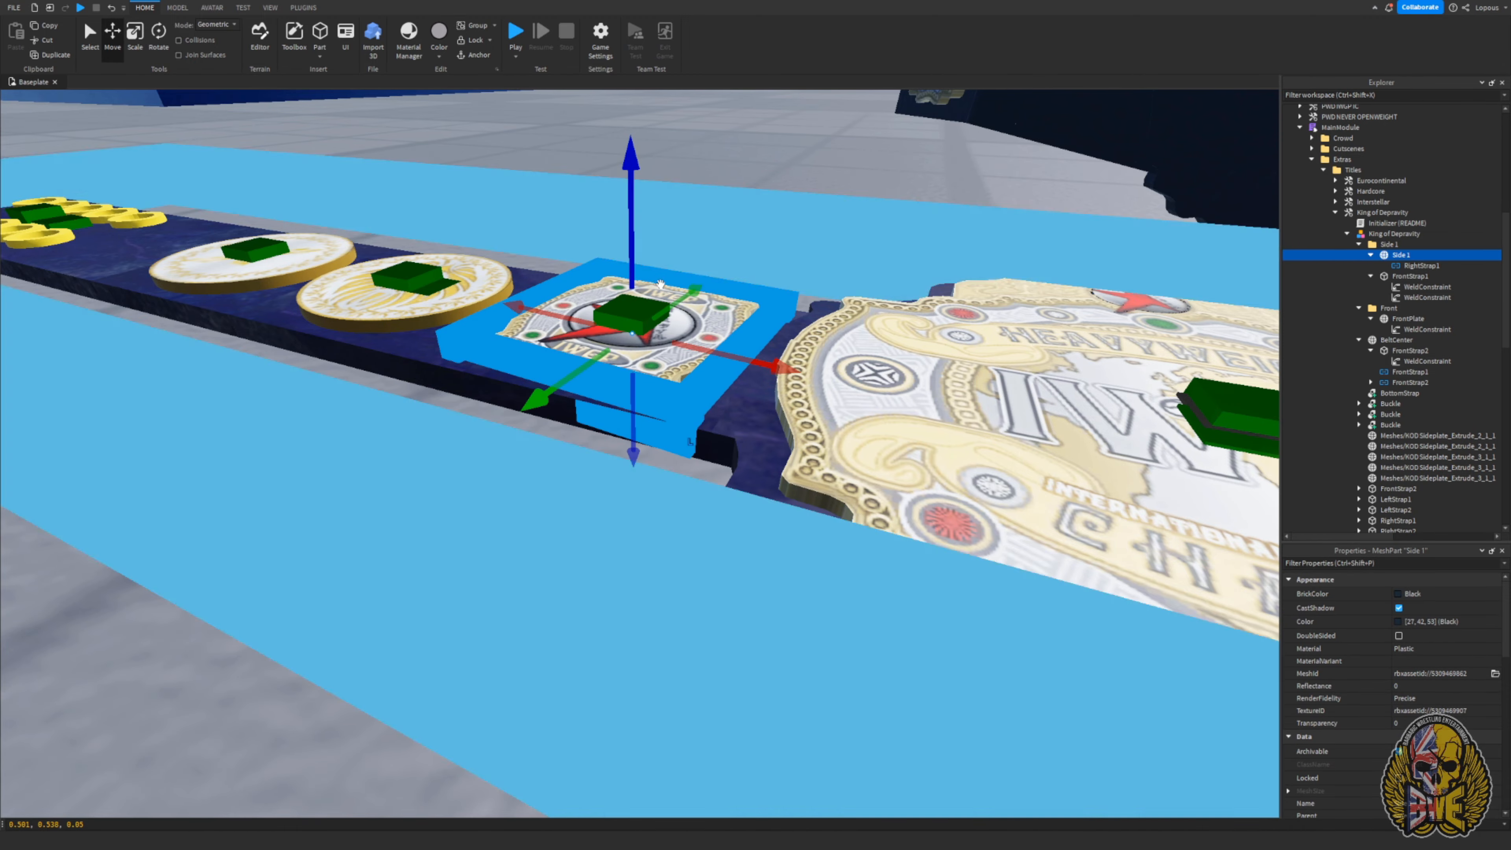
{"action": "left_click", "coordinate": [682, 283]}
{"action": "right_click_drag", "start_coordinate": [660, 284], "coordinate": [683, 283]}
{"action": "right_click_drag", "start_coordinate": [645, 418], "coordinate": [559, 309]}
{"action": "right_click_drag", "start_coordinate": [499, 194], "coordinate": [500, 194]}
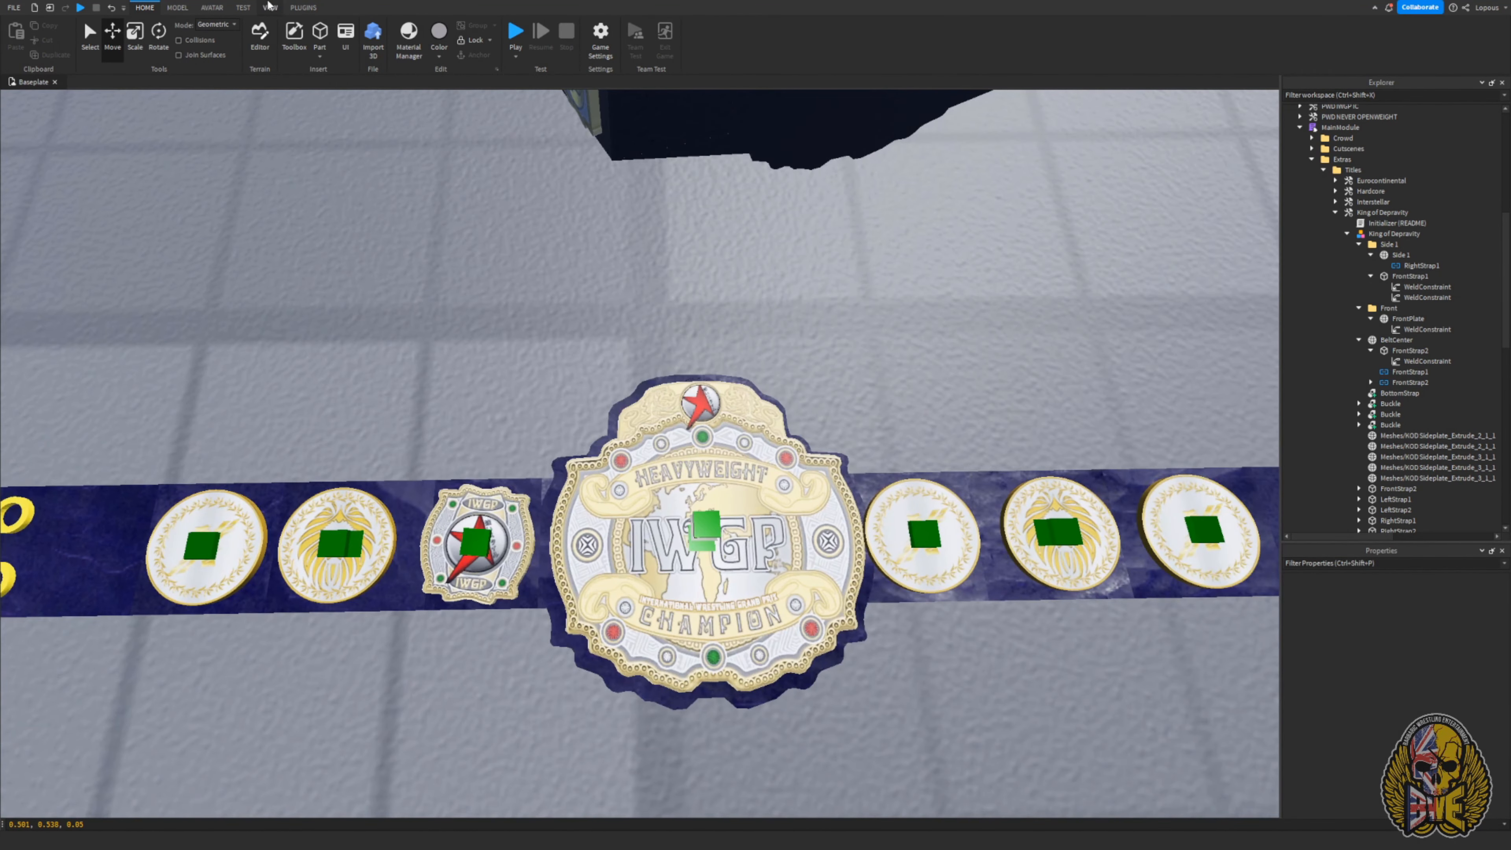
- Hide the weld display to view the belt plates clearly, and show the welds again
{"action": "left_click", "coordinate": [272, 9]}
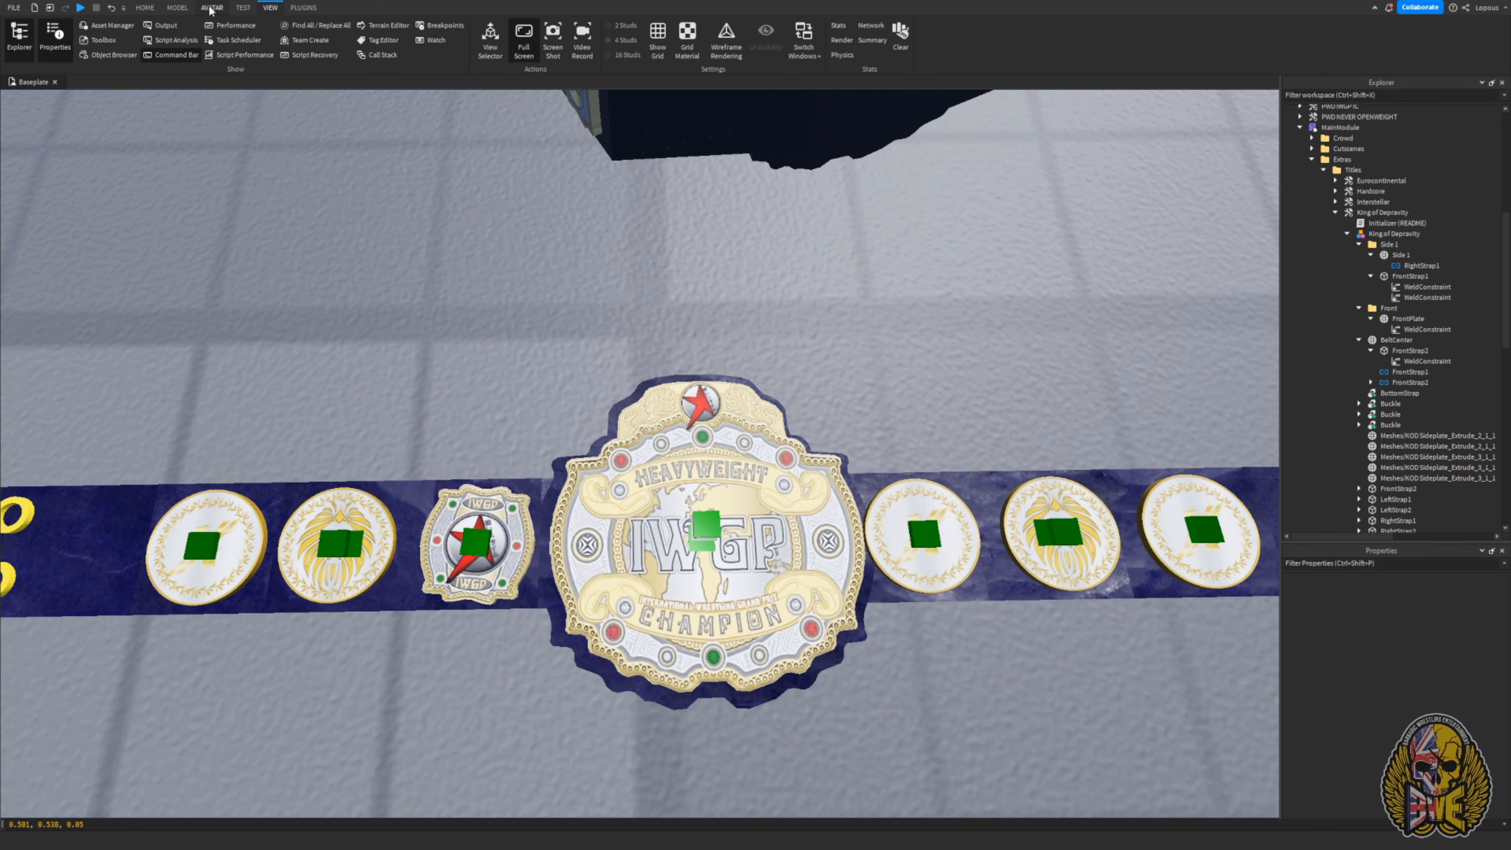
{"action": "left_click", "coordinate": [177, 7]}
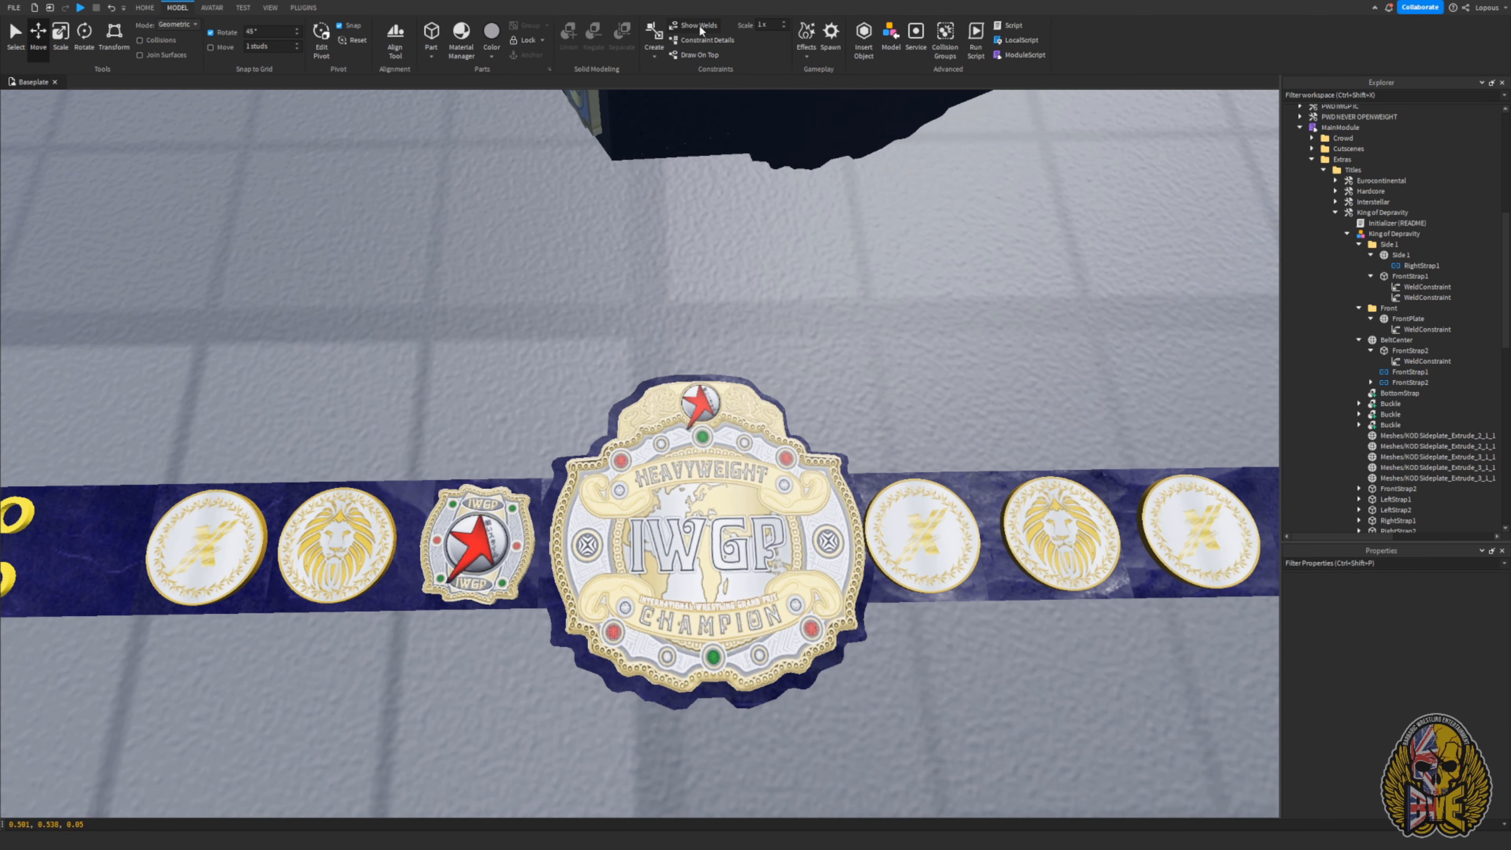
{"action": "right_click_drag", "start_coordinate": [483, 497], "coordinate": [483, 497]}
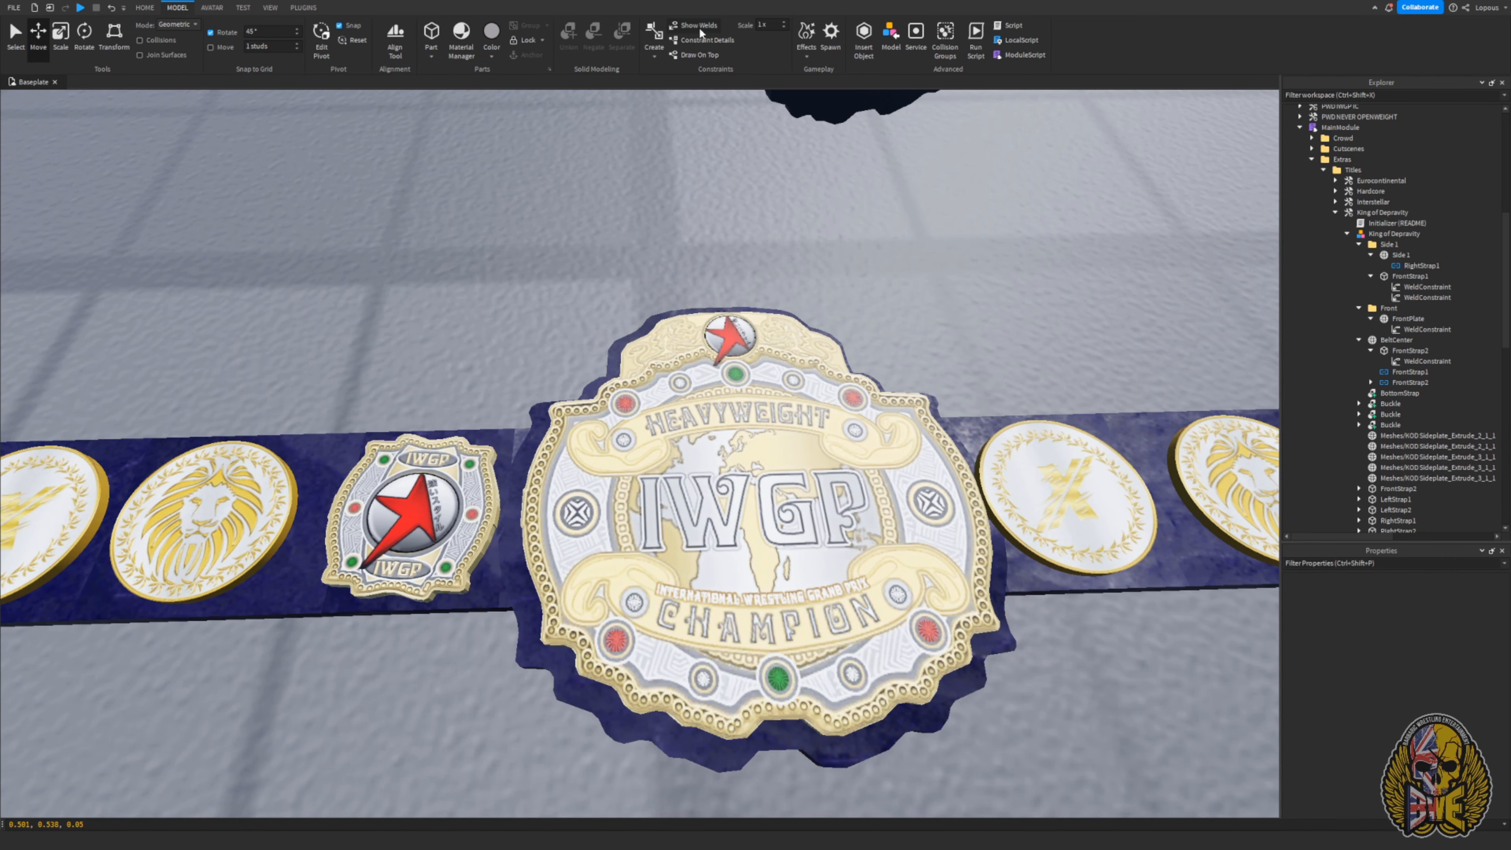
{"action": "left_click", "coordinate": [699, 28]}
- Examine the belt along its strap, comparing the IWGP side plate with the remaining round plates and their welds
{"action": "scroll", "coordinate": [603, 301], "scroll_direction": "up", "scroll_amount": 5}
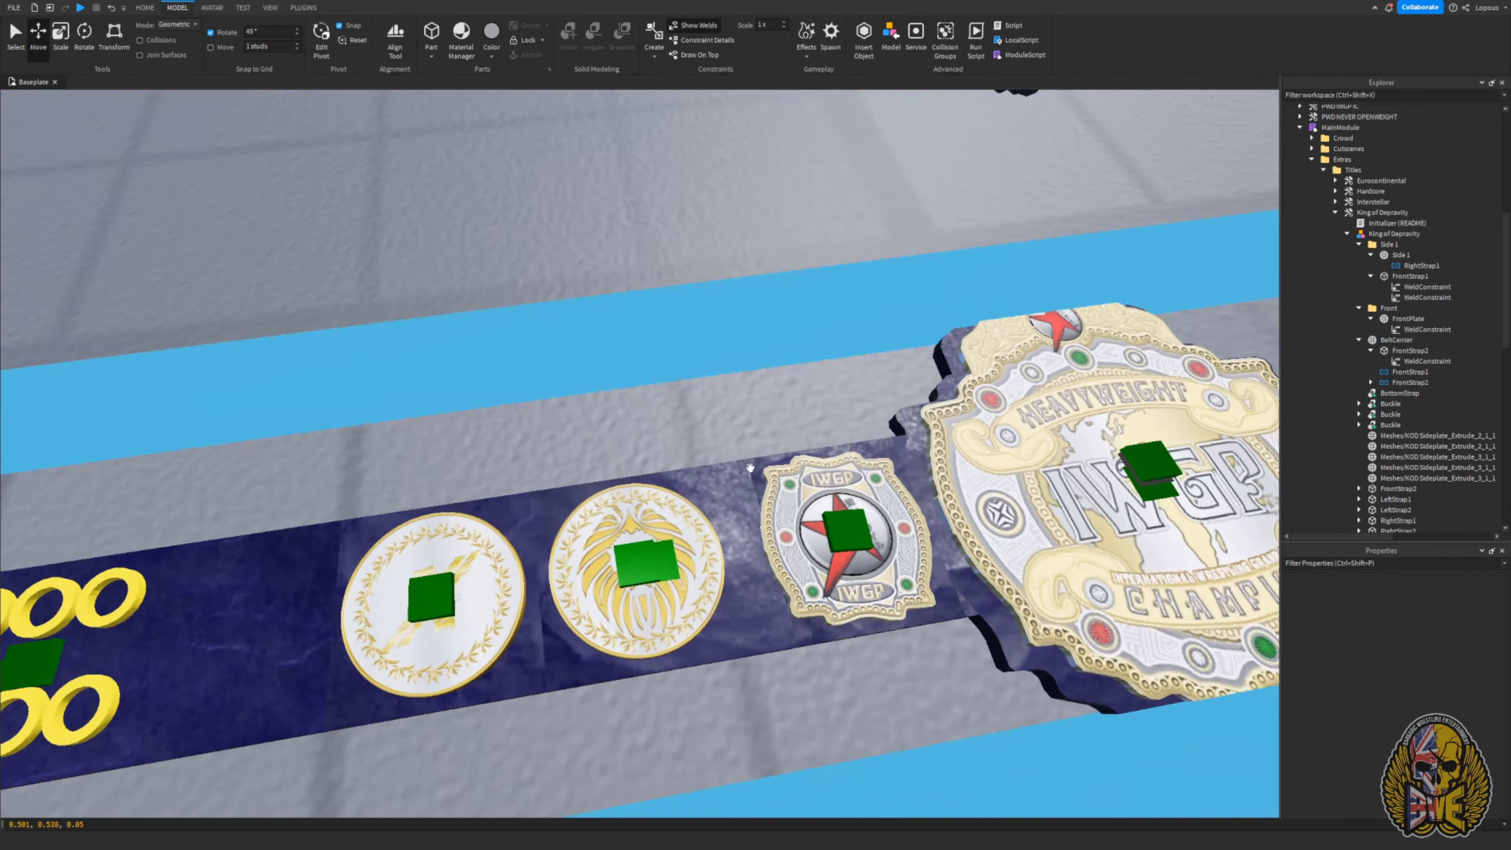
{"action": "key", "text": "d"}
{"action": "right_click_drag", "start_coordinate": [750, 470], "coordinate": [750, 470]}
{"action": "key", "text": "a"}
{"action": "key", "text": "s"}
{"action": "key", "text": "w"}
{"action": "right_click_drag", "start_coordinate": [702, 341], "coordinate": [754, 373]}
{"action": "scroll", "coordinate": [633, 446], "scroll_direction": "up", "scroll_amount": 3}
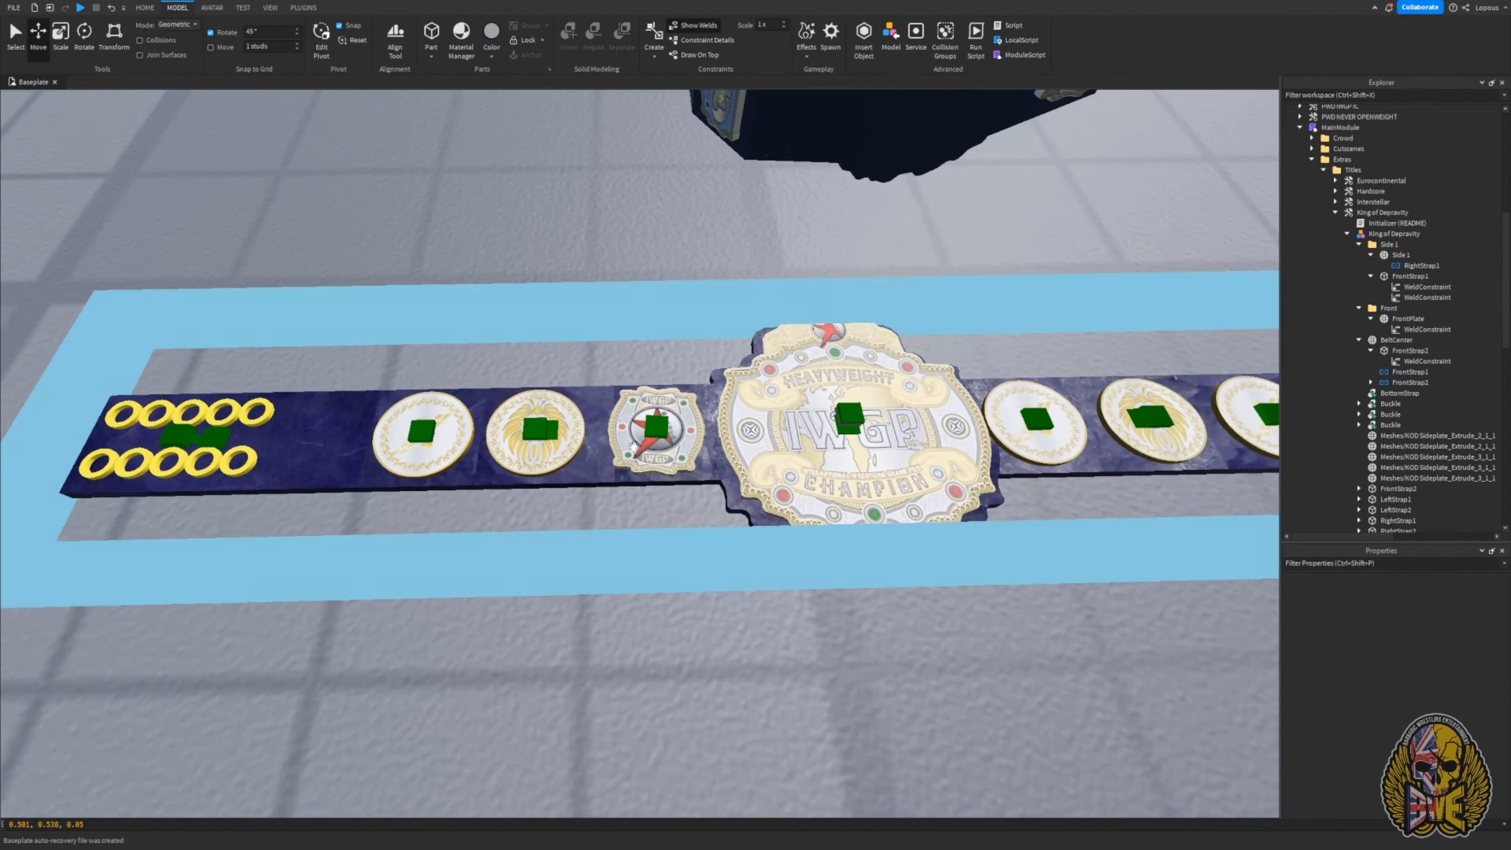
{"action": "scroll", "coordinate": [626, 461], "scroll_direction": "up", "scroll_amount": 2}
{"action": "scroll", "coordinate": [617, 479], "scroll_direction": "down", "scroll_amount": 3}
{"action": "right_click_drag", "start_coordinate": [617, 479], "coordinate": [617, 479]}
{"action": "scroll", "coordinate": [604, 479], "scroll_direction": "up", "scroll_amount": 2}
{"action": "right_click_drag", "start_coordinate": [509, 476], "coordinate": [509, 476]}
{"action": "right_click_drag", "start_coordinate": [697, 515], "coordinate": [697, 513]}
{"action": "key", "text": "d"}
{"action": "key", "text": "a"}
{"action": "right_click_drag", "start_coordinate": [520, 563], "coordinate": [520, 564]}
- Group the whole King of Depravity title into a model so it can be moved
{"action": "left_click", "coordinate": [577, 543]}
{"action": "scroll", "coordinate": [577, 543], "scroll_direction": "down", "scroll_amount": 5}
{"action": "key", "text": "d"}
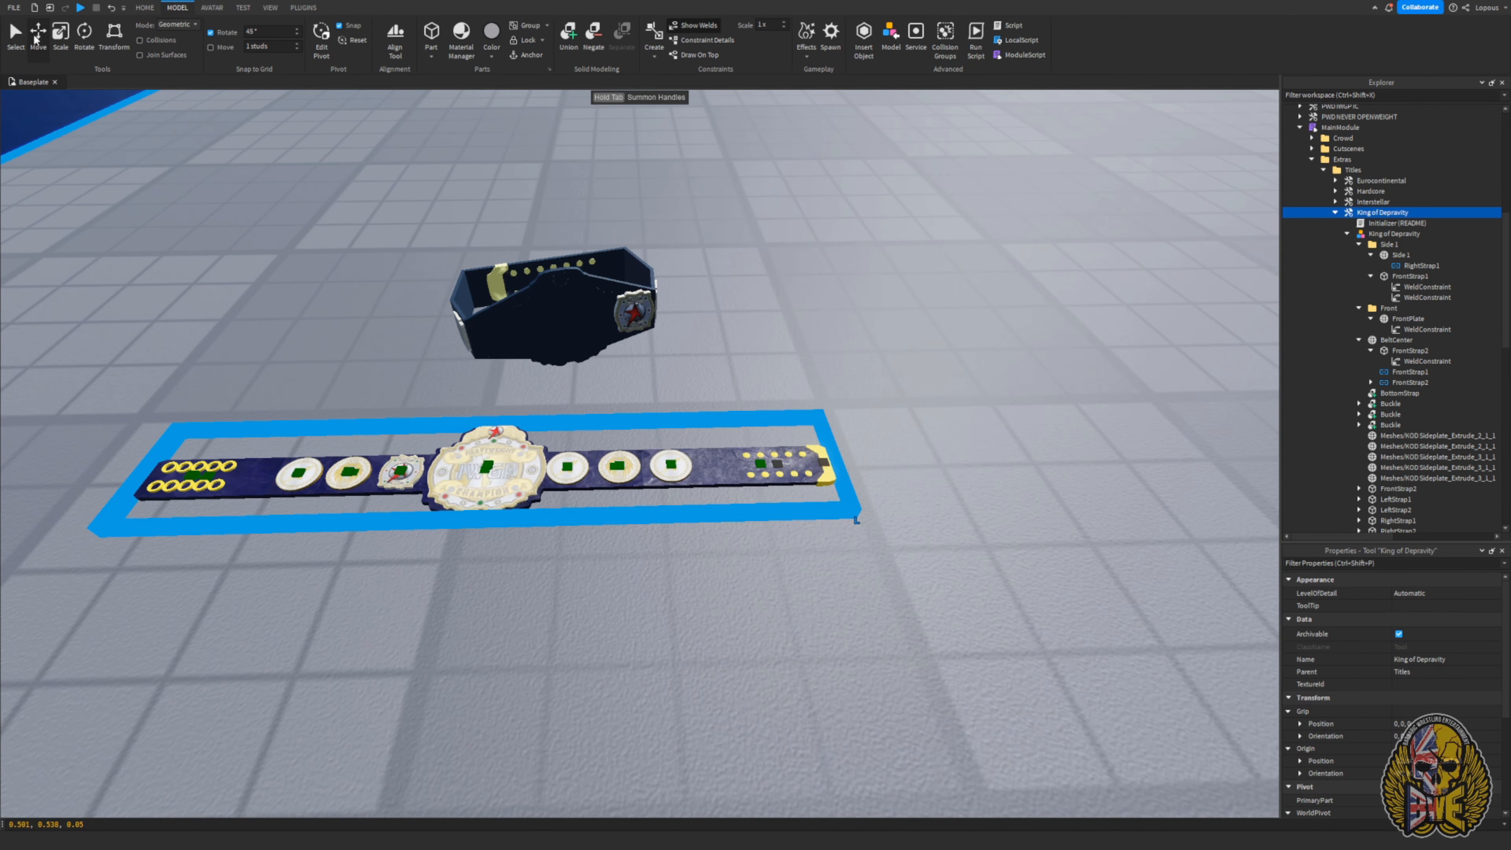
{"action": "left_click", "coordinate": [535, 27]}
{"action": "right_click_drag", "start_coordinate": [548, 406], "coordinate": [547, 407]}
{"action": "key", "text": "d"}
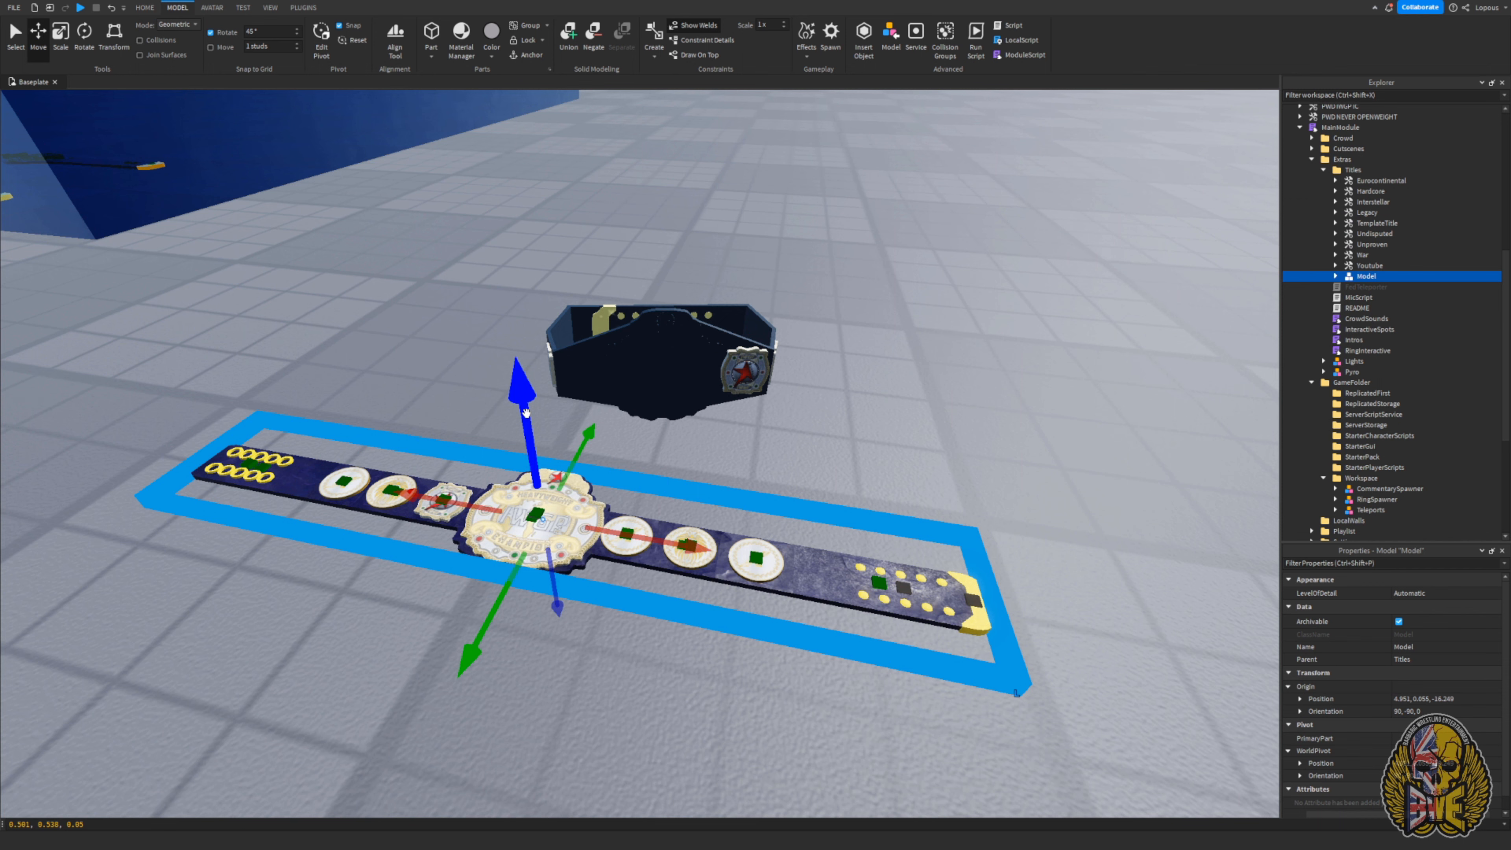
- Raise the grouped belt model vertically, well above the floor
{"action": "left_click_drag", "start_coordinate": [525, 412], "coordinate": [540, 360]}
{"action": "scroll", "coordinate": [529, 393], "scroll_direction": "down", "scroll_amount": 3}
{"action": "right_click_drag", "start_coordinate": [585, 255], "coordinate": [586, 254]}
{"action": "left_click_drag", "start_coordinate": [586, 254], "coordinate": [611, 212]}
{"action": "scroll", "coordinate": [610, 212], "scroll_direction": "up", "scroll_amount": 3}
{"action": "right_click_drag", "start_coordinate": [610, 211], "coordinate": [610, 216]}
{"action": "scroll", "coordinate": [610, 216], "scroll_direction": "up", "scroll_amount": 2}
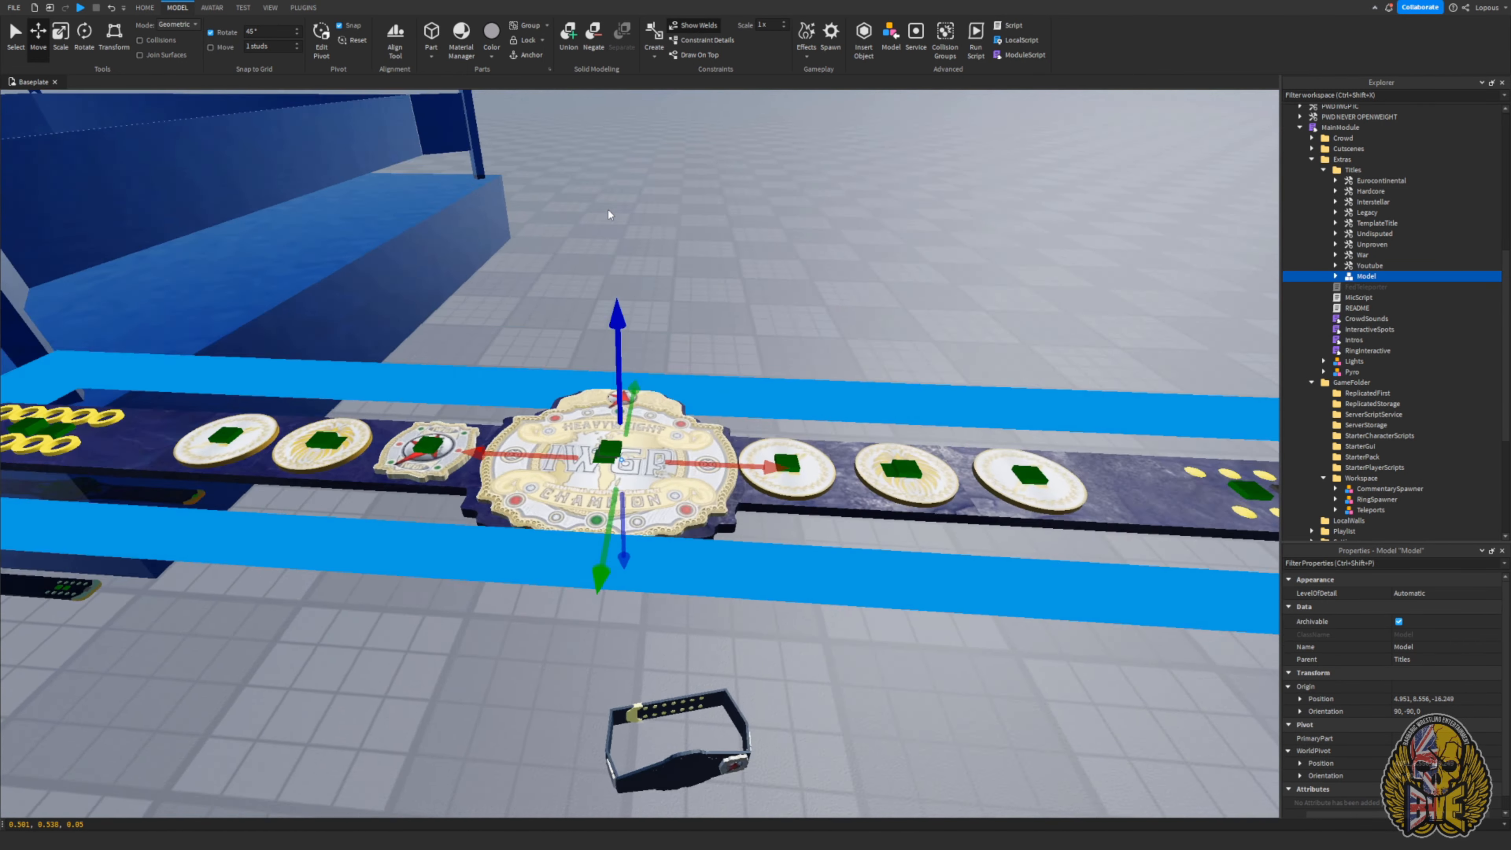
- Ungroup the raised model to return King of Depravity to the Titles folder as a standalone tool
{"action": "scroll", "coordinate": [610, 238], "scroll_direction": "down", "scroll_amount": 3}
{"action": "scroll", "coordinate": [610, 243], "scroll_direction": "up", "scroll_amount": 2}
{"action": "scroll", "coordinate": [625, 369], "scroll_direction": "down", "scroll_amount": 1}
{"action": "scroll", "coordinate": [600, 342], "scroll_direction": "up", "scroll_amount": 2}
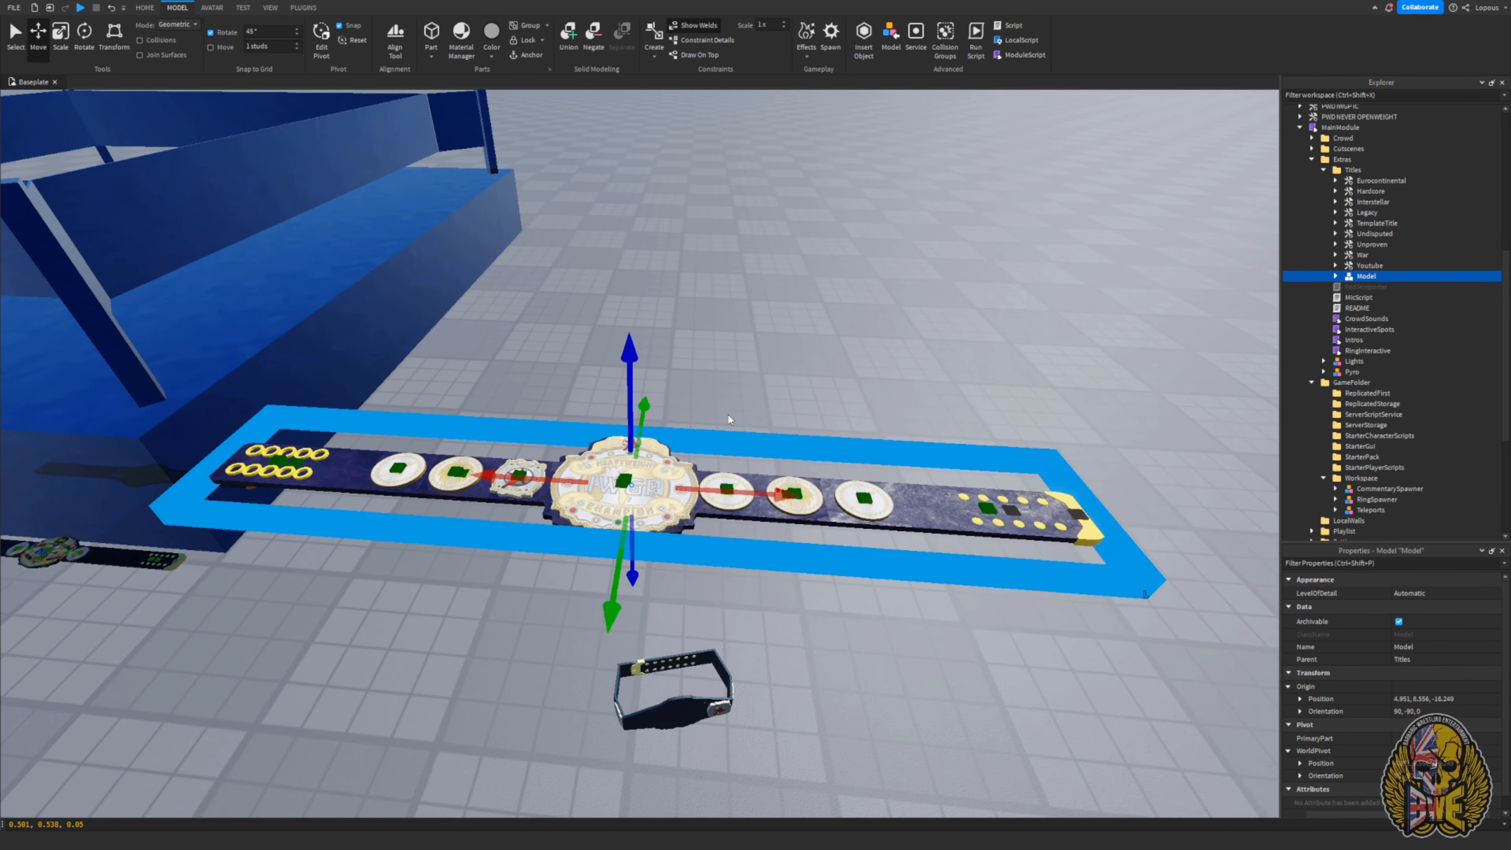
{"action": "right_click_drag", "start_coordinate": [606, 470], "coordinate": [565, 501]}
{"action": "right_click_drag", "start_coordinate": [499, 238], "coordinate": [553, 265]}
{"action": "left_click", "coordinate": [481, 132]}
{"action": "scroll", "coordinate": [536, 232], "scroll_direction": "up", "scroll_amount": 2}
{"action": "scroll", "coordinate": [550, 268], "scroll_direction": "down", "scroll_amount": 2}
{"action": "left_click", "coordinate": [296, 506]}
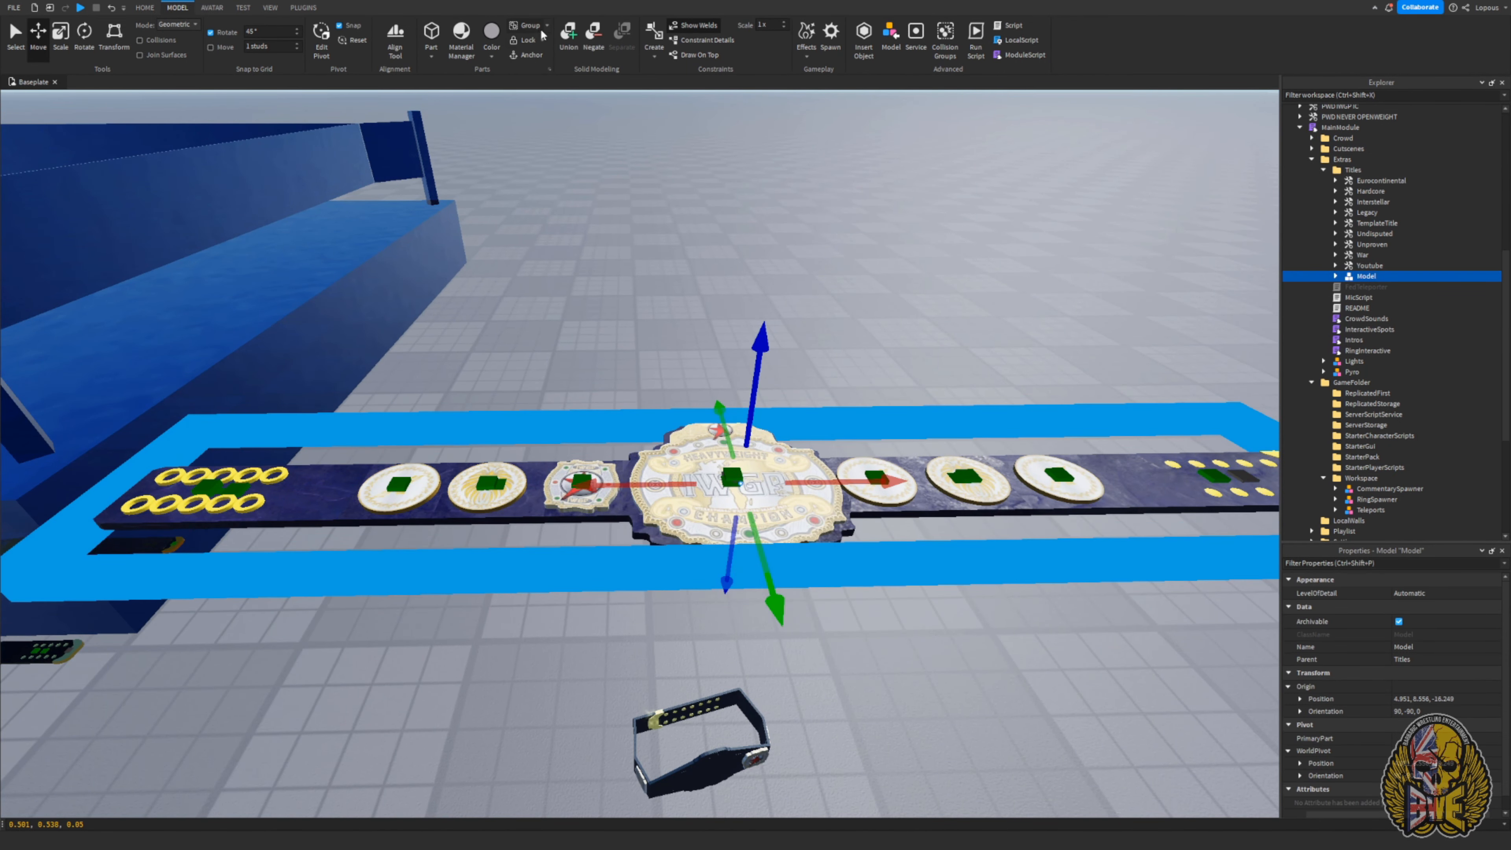
{"action": "right_click_drag", "start_coordinate": [560, 453], "coordinate": [560, 454]}
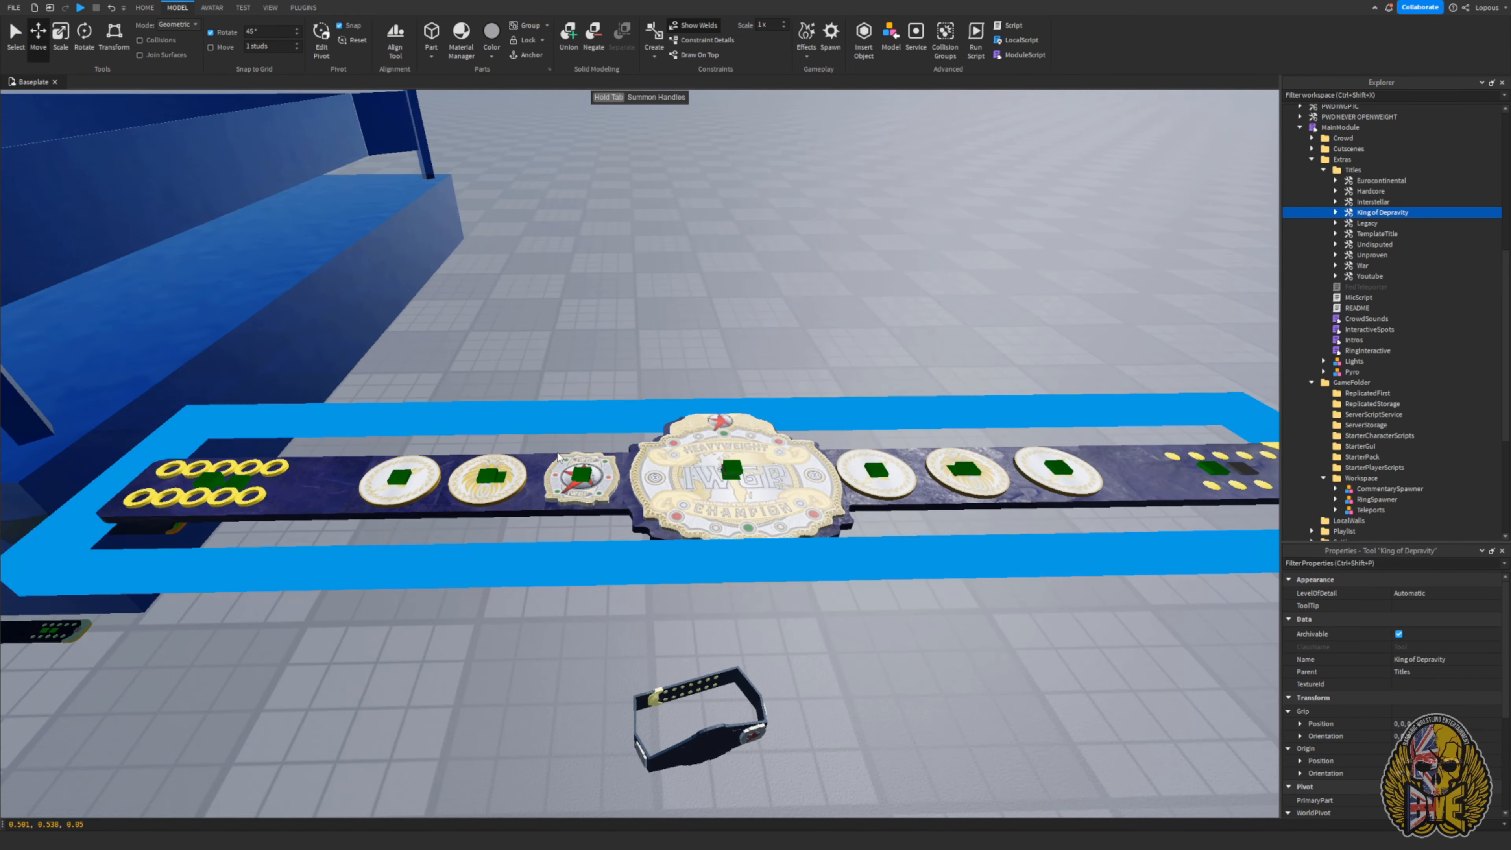
- Select the strap pieces from beneath the belt: BottomStrap, TopStrap, BeltCenter, and every FrontStrap, LeftStrap and RightStrap part
{"action": "right_click_drag", "start_coordinate": [412, 480], "coordinate": [408, 455]}
{"action": "left_click", "coordinate": [421, 571]}
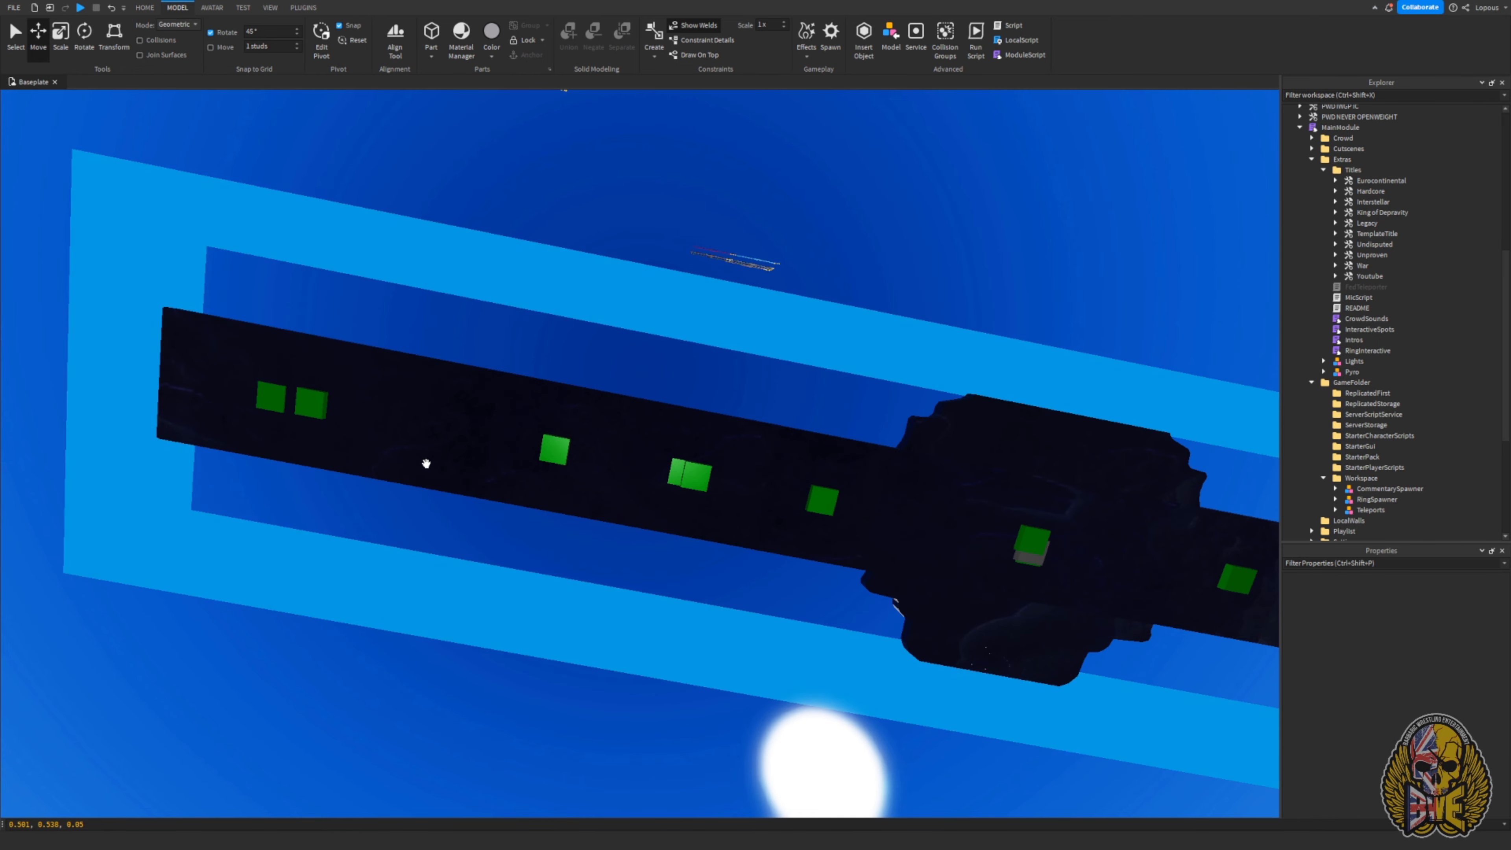
{"action": "left_click", "coordinate": [461, 465]}
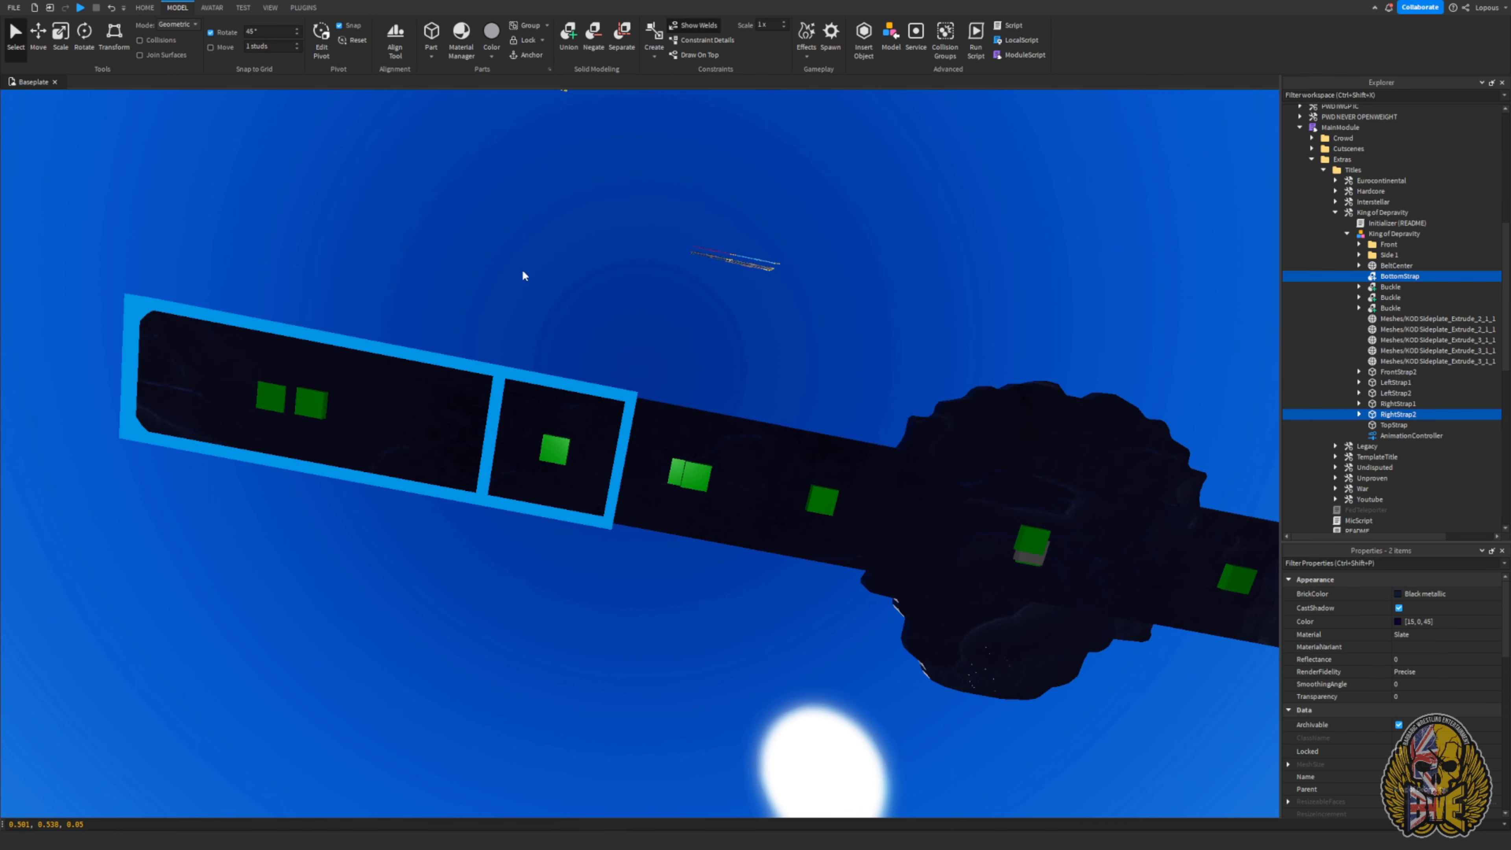
{"action": "left_click", "coordinate": [640, 460], "text": "ctrl"}
{"action": "left_click", "coordinate": [860, 466], "text": "ctrl"}
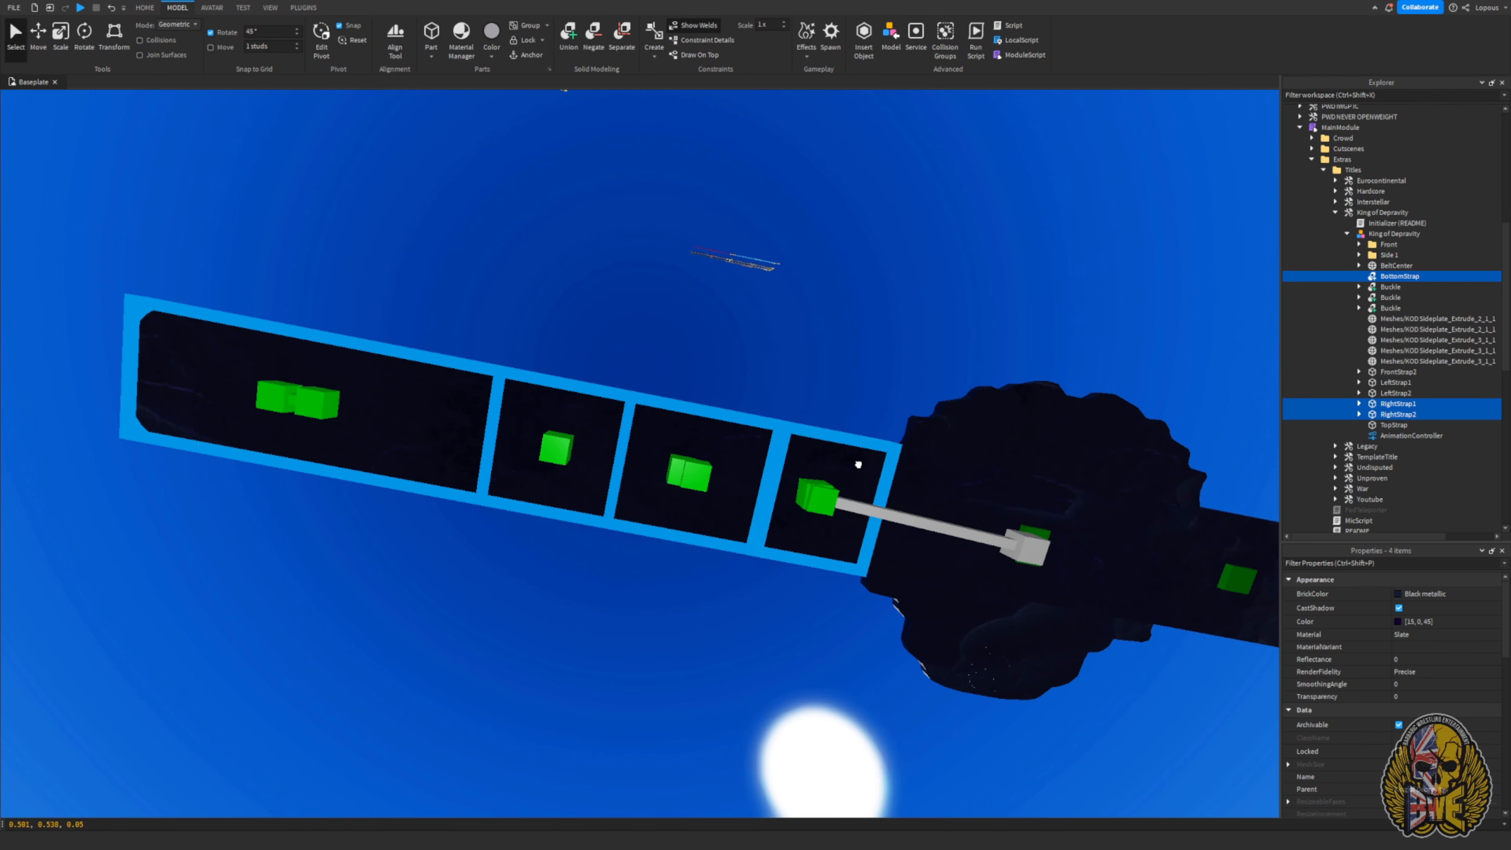
{"action": "left_click", "coordinate": [1022, 449], "text": "ctrl"}
{"action": "key", "text": "d"}
{"action": "right_click_drag", "start_coordinate": [942, 549], "coordinate": [941, 571]}
{"action": "key", "text": "w"}
{"action": "left_click", "coordinate": [561, 560], "text": "ctrl"}
{"action": "left_click", "coordinate": [636, 567], "text": "ctrl"}
{"action": "left_click", "coordinate": [875, 607], "text": "ctrl"}
{"action": "left_click", "coordinate": [961, 594], "text": "ctrl"}
{"action": "key", "text": "s"}
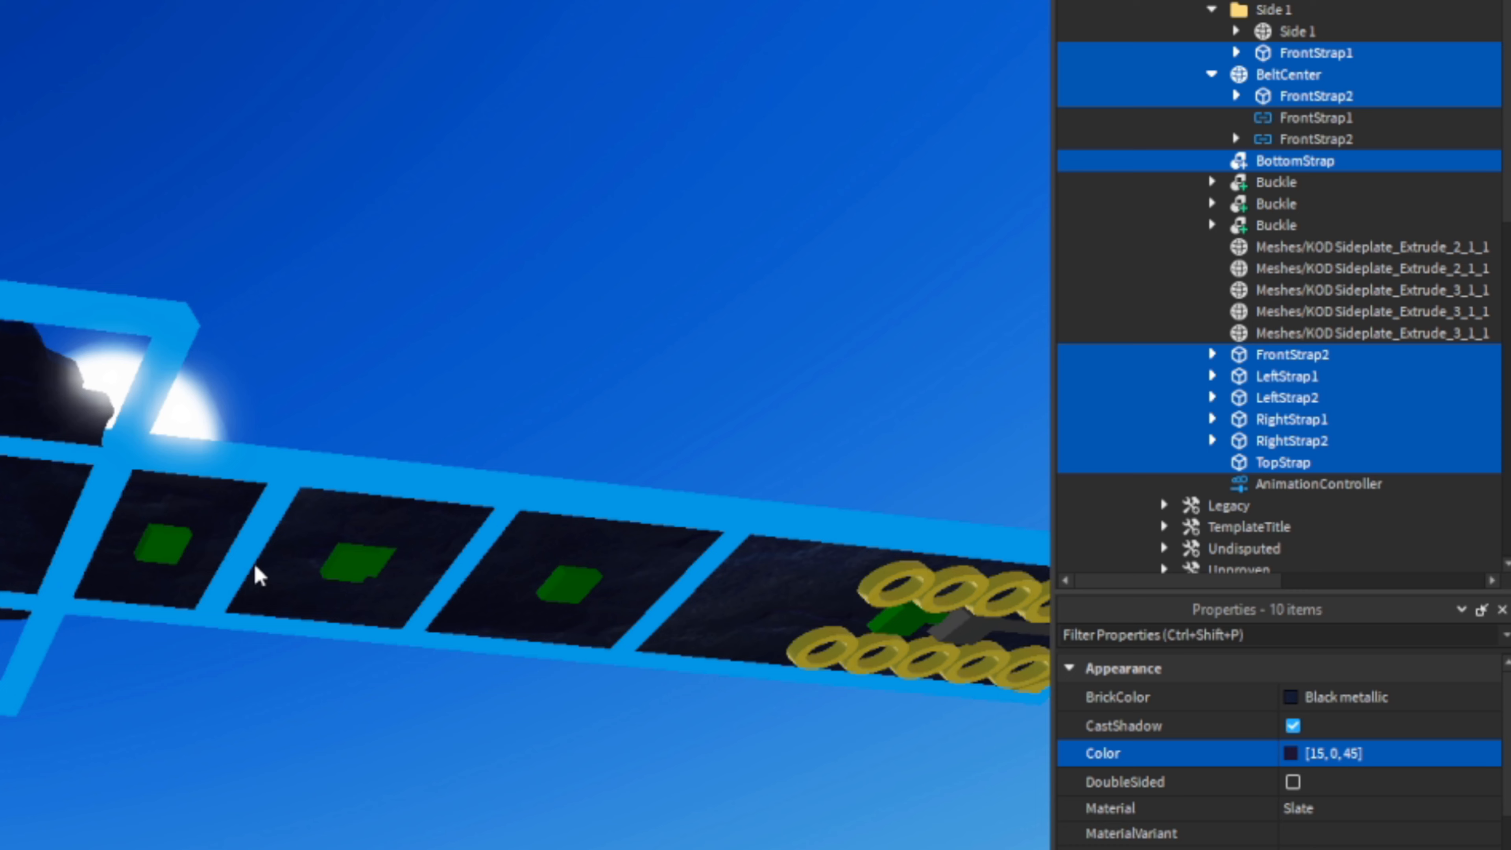
- Recolor the selected strap pieces to [245, 112, 112]
{"action": "left_click", "coordinate": [224, 564]}
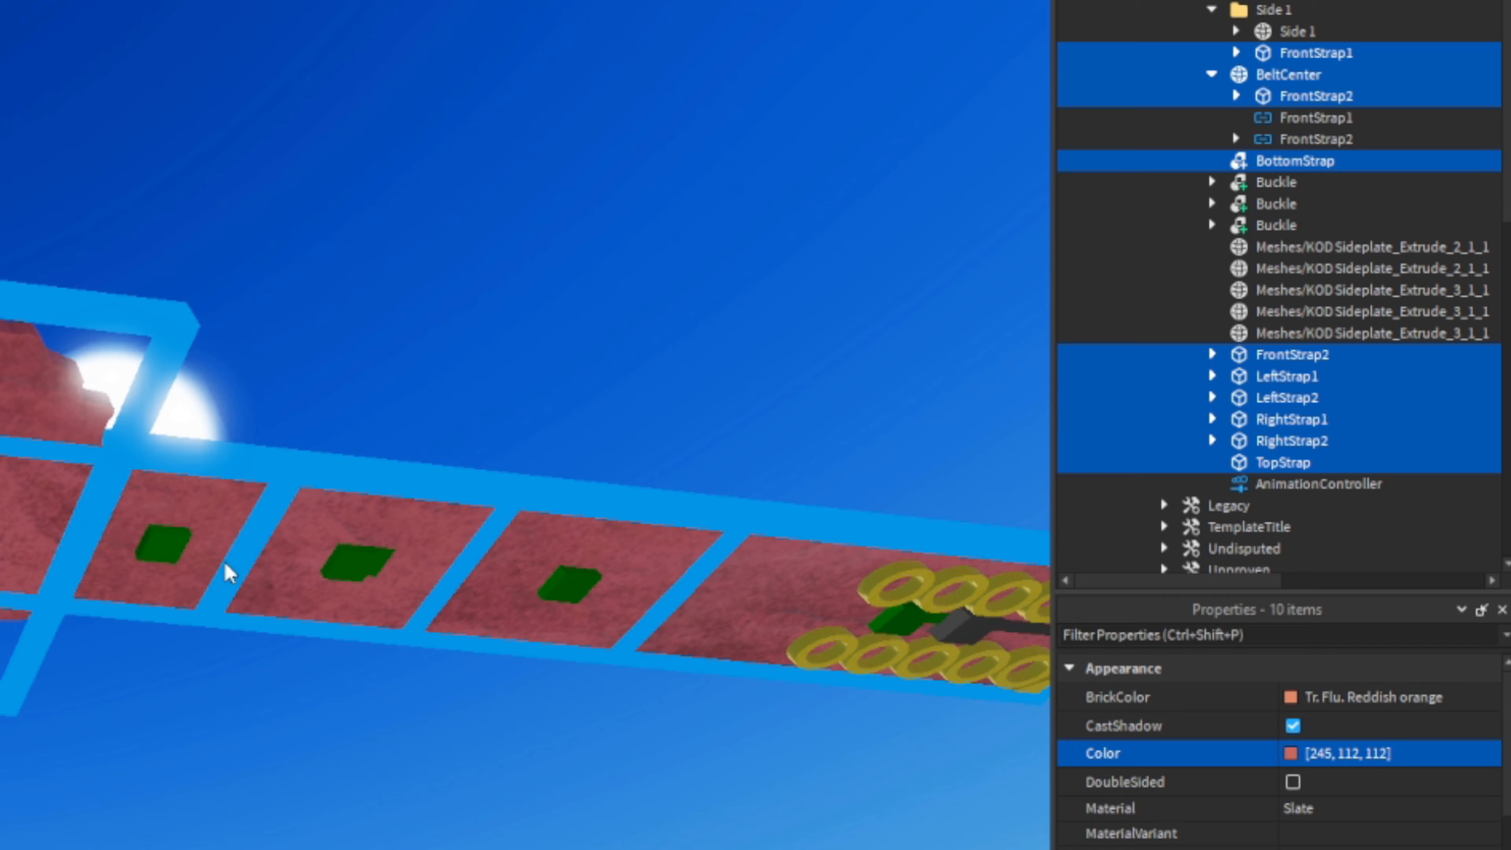
{"action": "right_click_drag", "start_coordinate": [140, 565], "coordinate": [202, 577]}
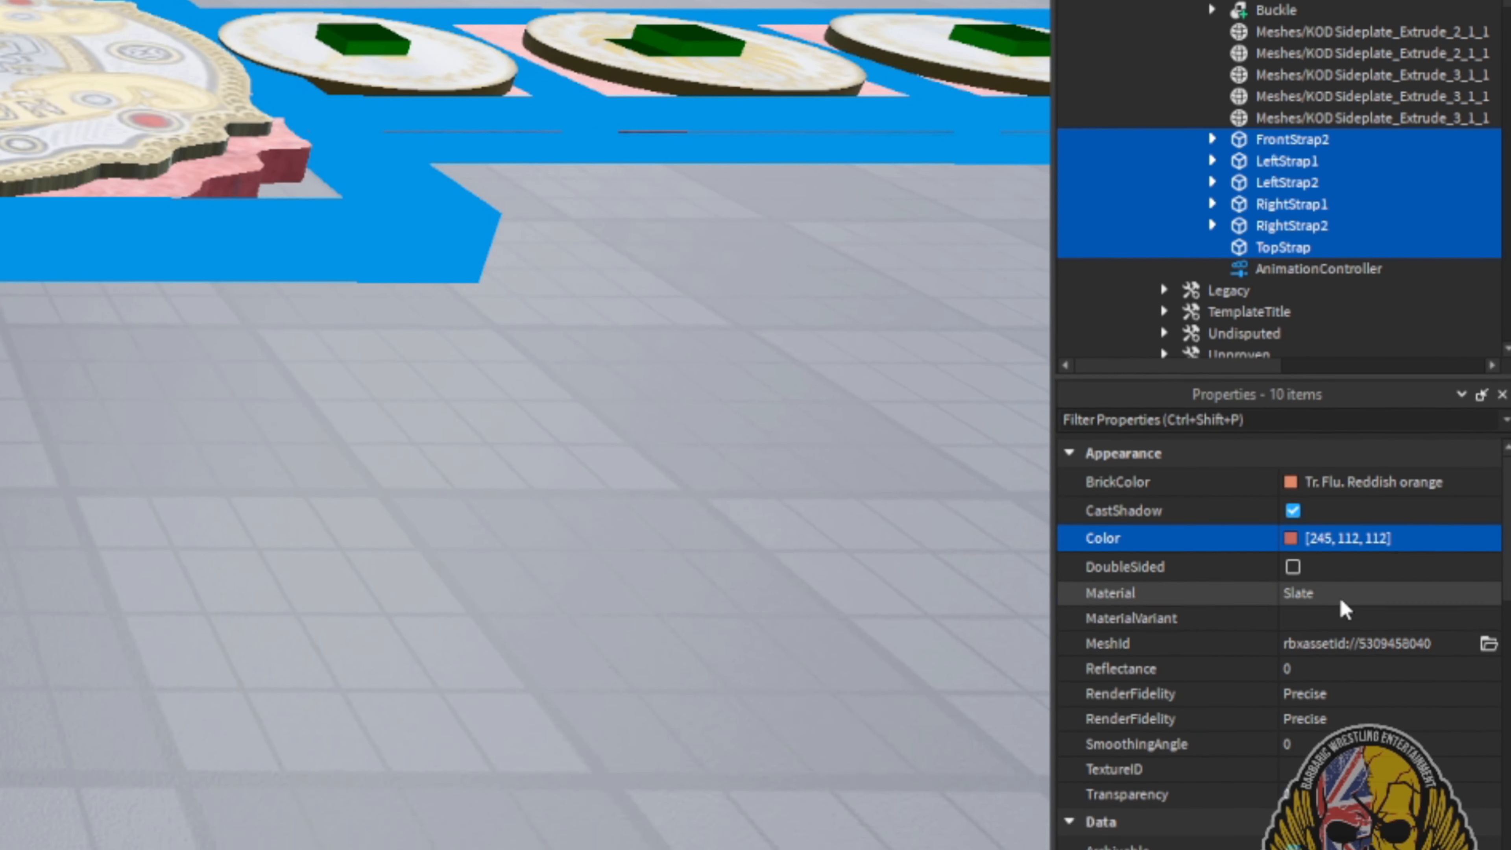
- Try the Asphalt, Basalt, Brick, Concrete, CrackedLava, Foil and Metal materials on the selected strap pieces
{"action": "left_click", "coordinate": [1339, 687]}
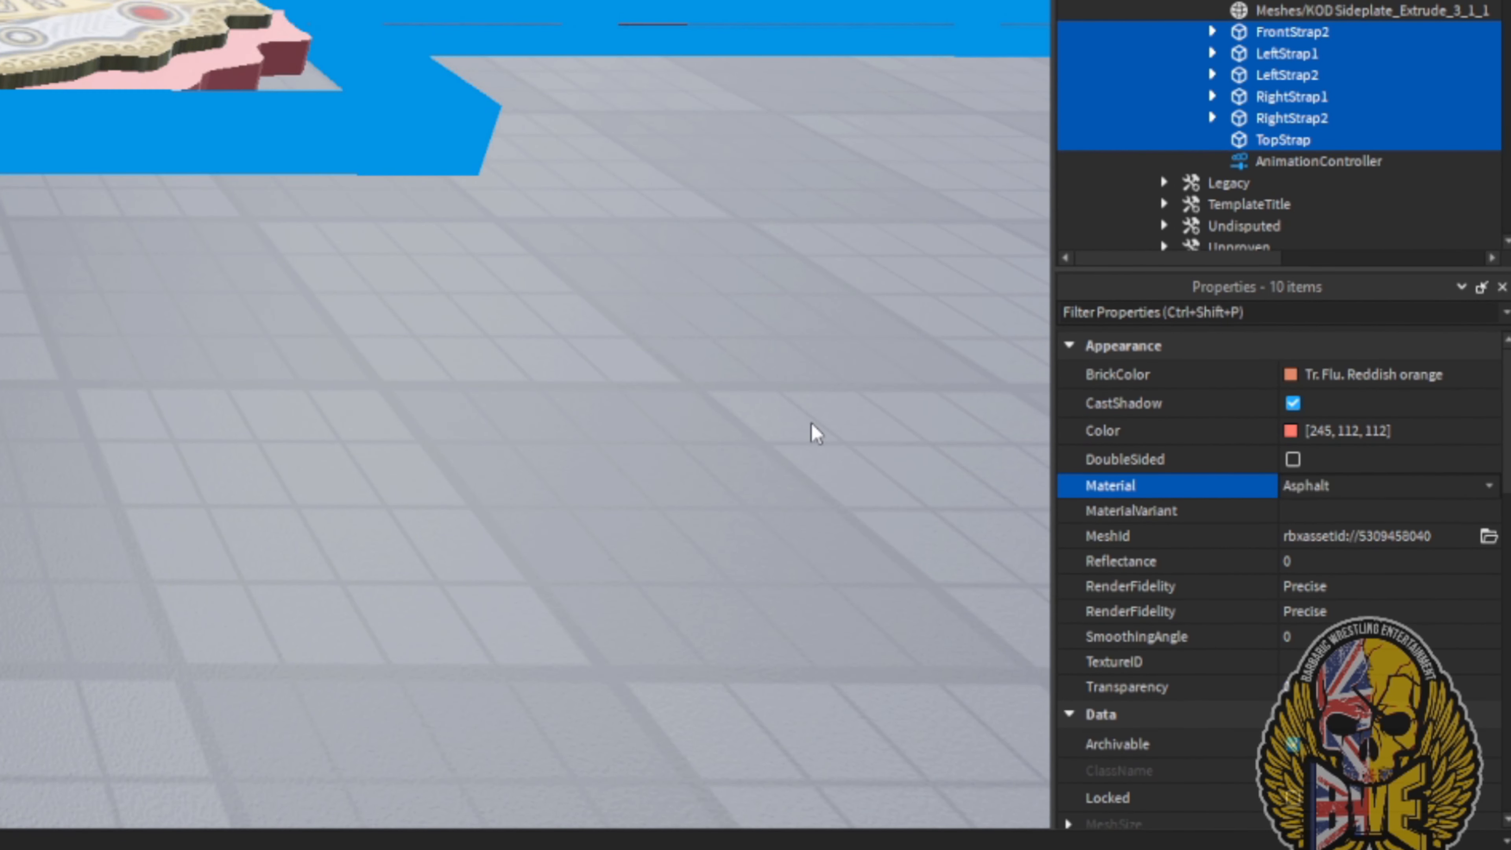
{"action": "right_click_drag", "start_coordinate": [587, 381], "coordinate": [587, 382]}
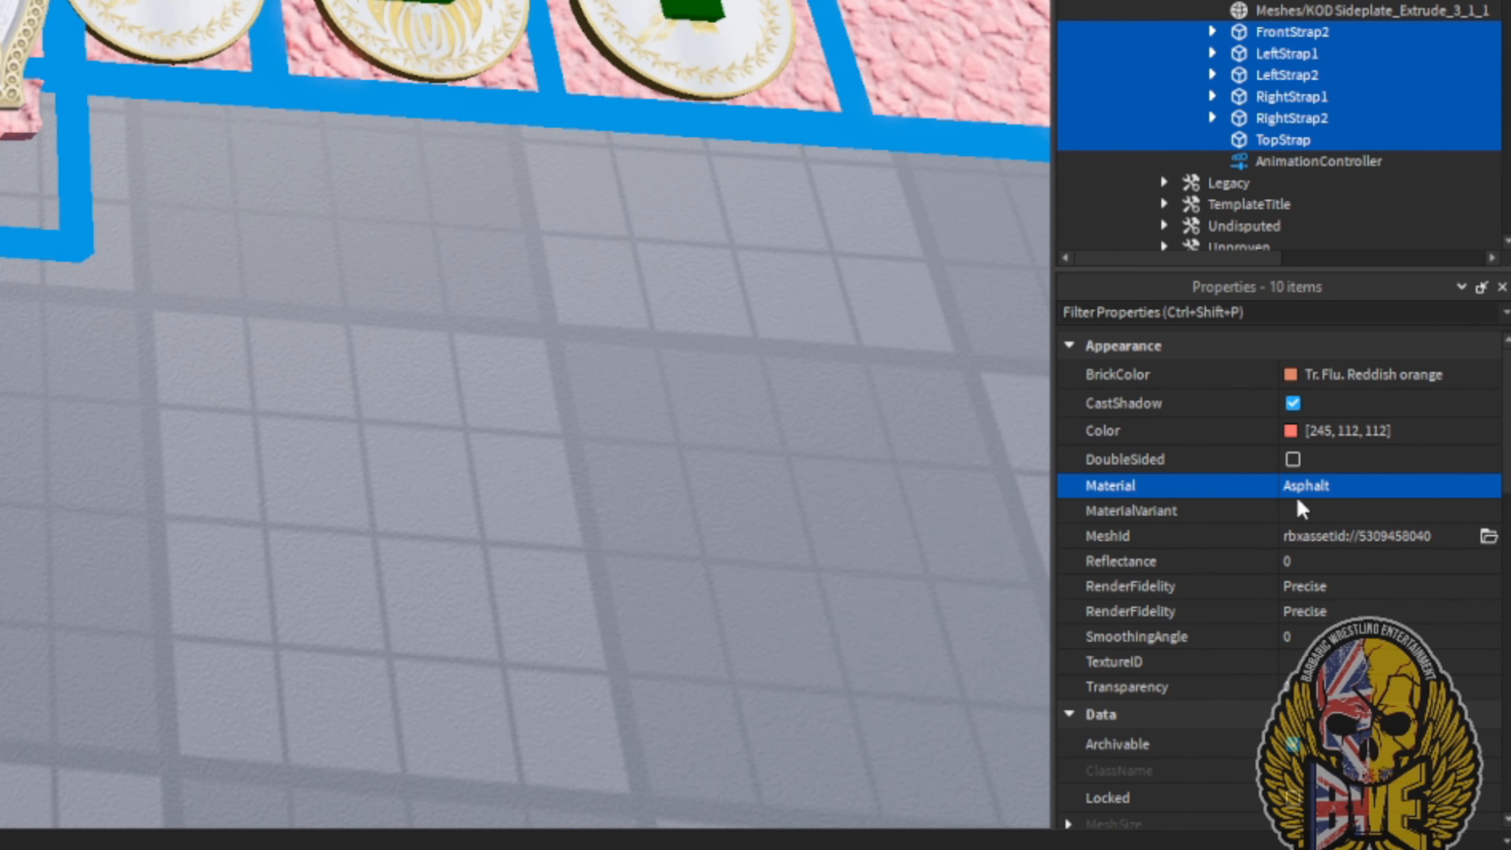
{"action": "left_click", "coordinate": [1309, 506]}
{"action": "left_click", "coordinate": [1344, 488]}
{"action": "scroll", "coordinate": [1345, 488], "scroll_direction": "down", "scroll_amount": 1}
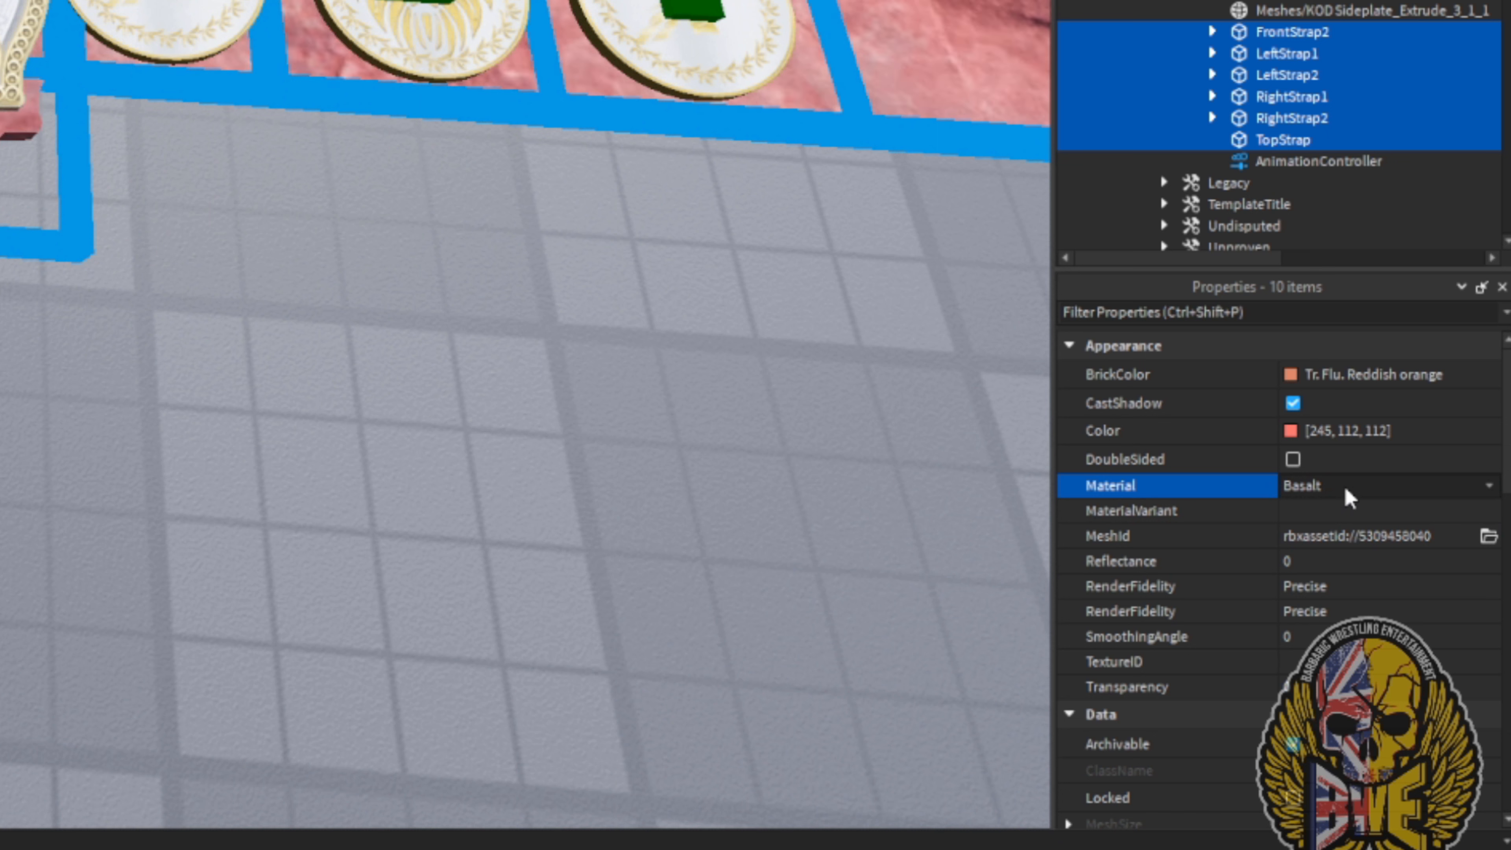
{"action": "scroll", "coordinate": [1344, 485], "scroll_direction": "down", "scroll_amount": 1}
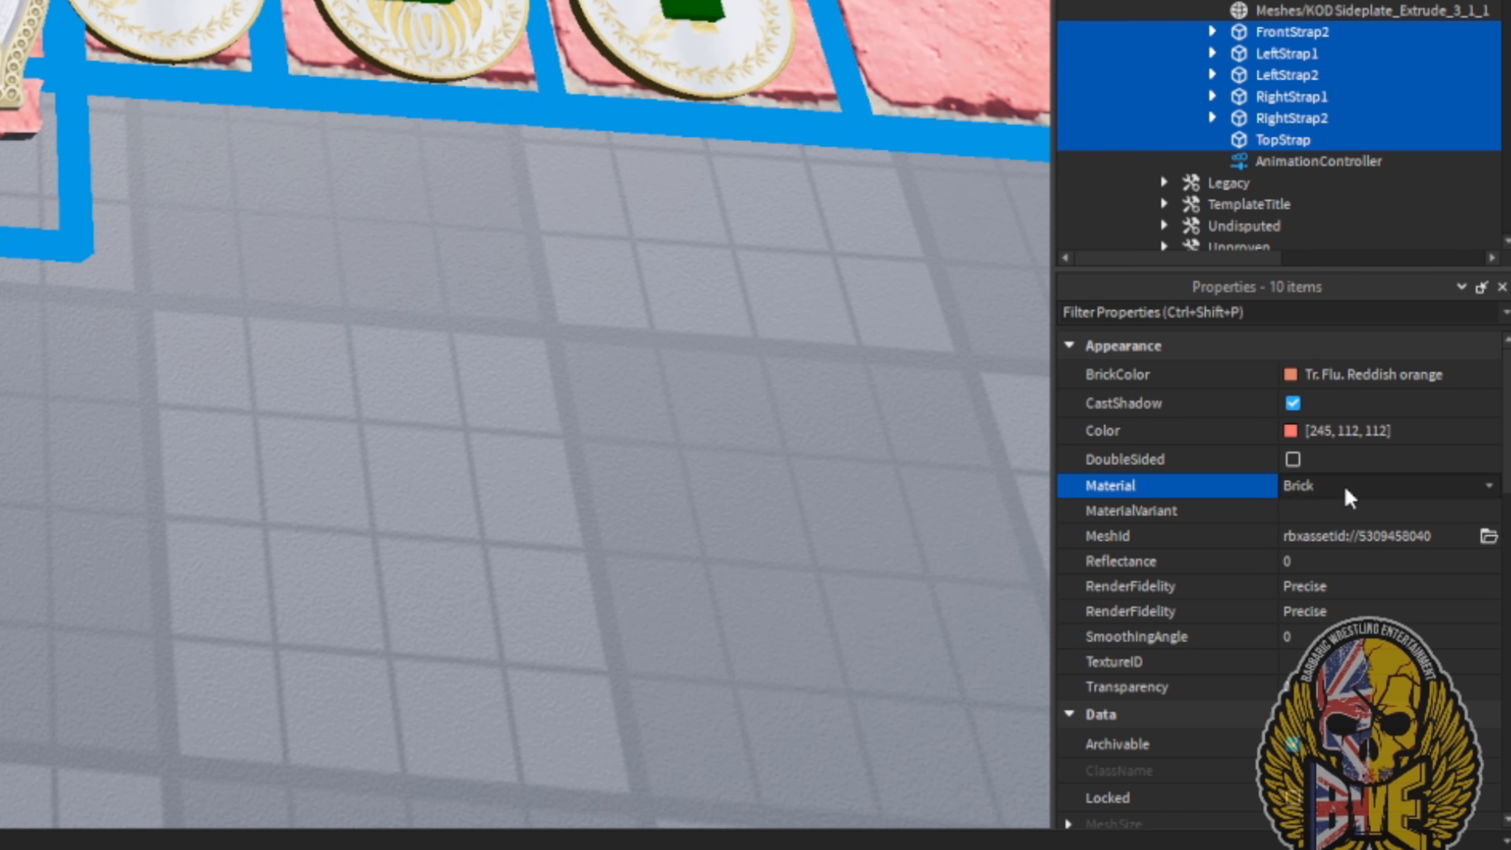
{"action": "scroll", "coordinate": [1343, 484], "scroll_direction": "down", "scroll_amount": 3}
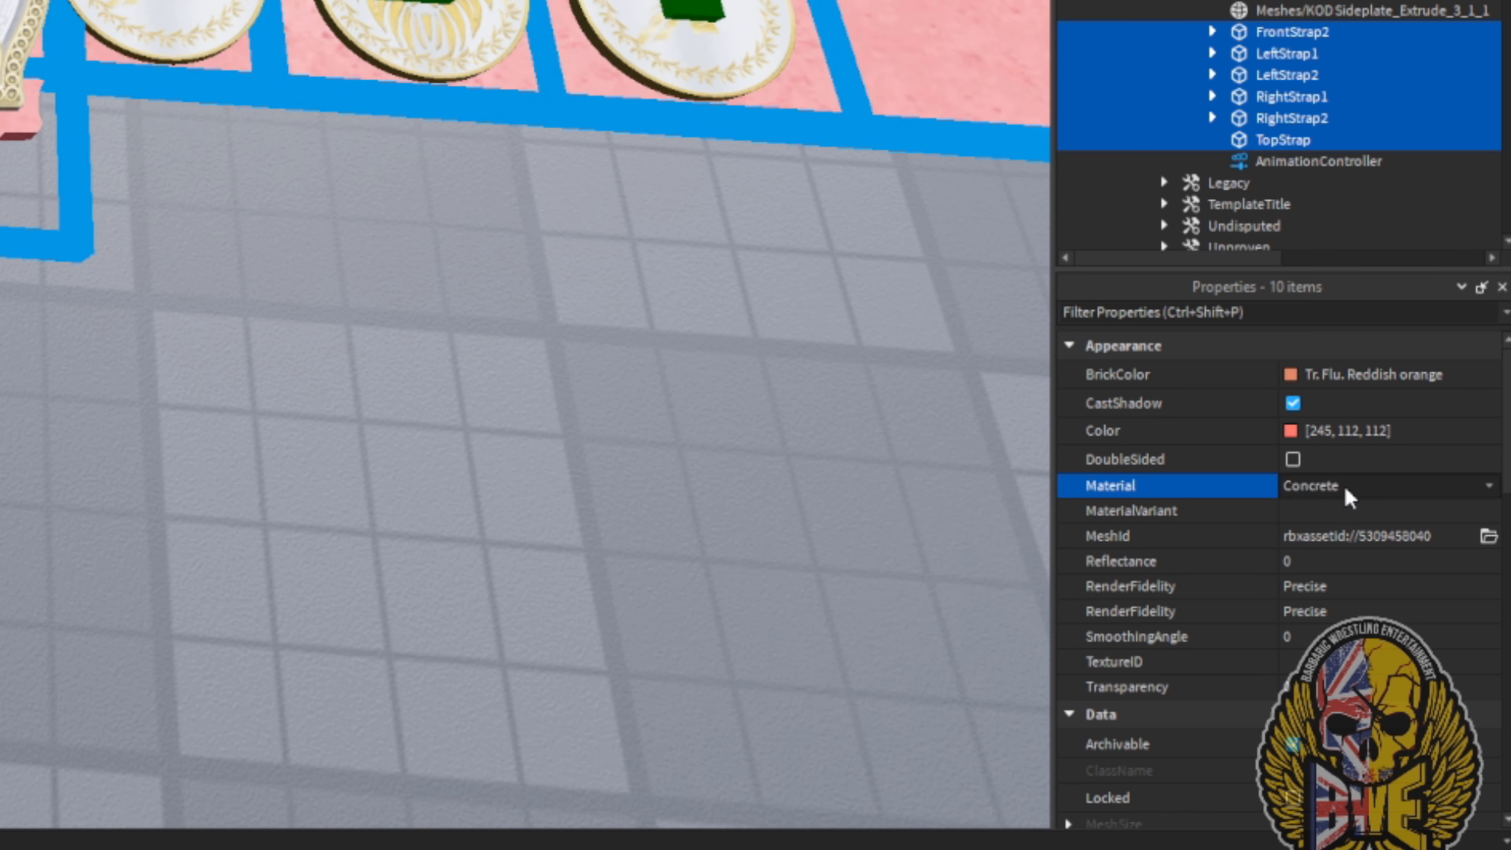
{"action": "scroll", "coordinate": [1343, 484], "scroll_direction": "down", "scroll_amount": 2}
{"action": "scroll", "coordinate": [1343, 485], "scroll_direction": "up", "scroll_amount": 1}
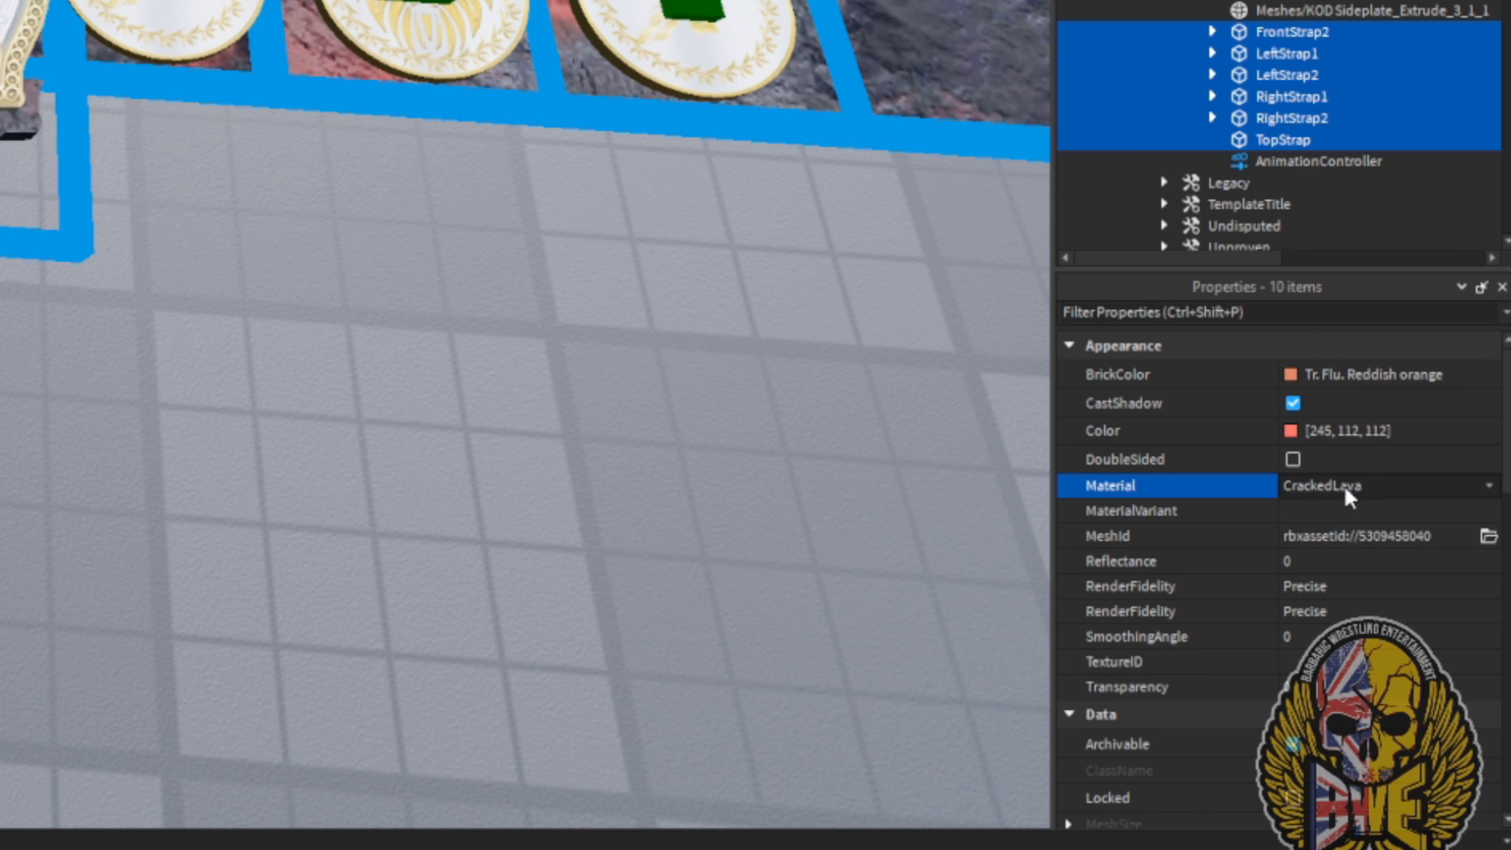
{"action": "scroll", "coordinate": [1343, 484], "scroll_direction": "down", "scroll_amount": 3}
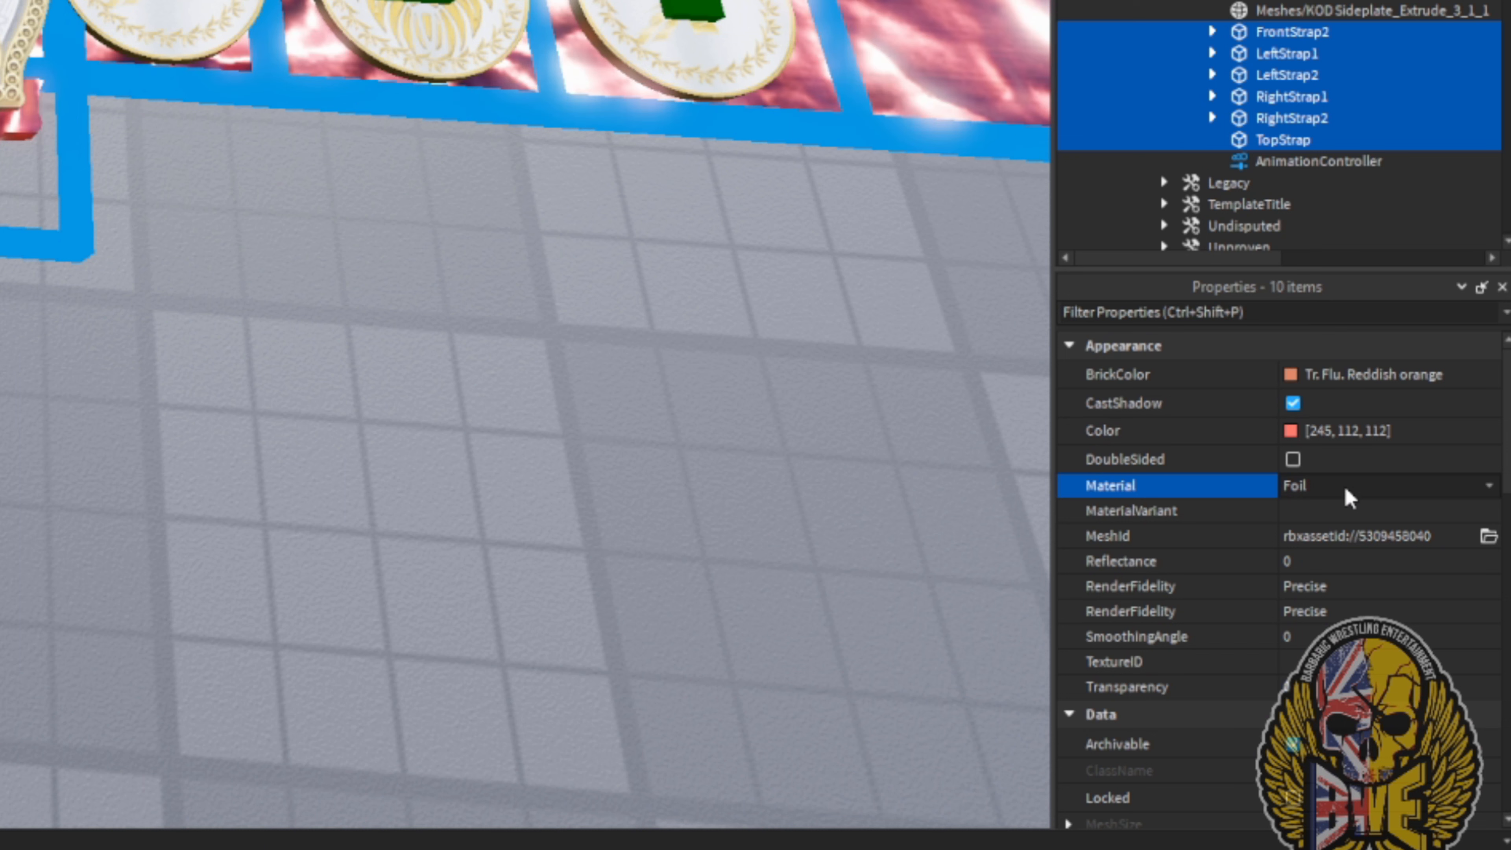
{"action": "scroll", "coordinate": [1344, 484], "scroll_direction": "down", "scroll_amount": 1}
{"action": "scroll", "coordinate": [1343, 485], "scroll_direction": "down", "scroll_amount": 1}
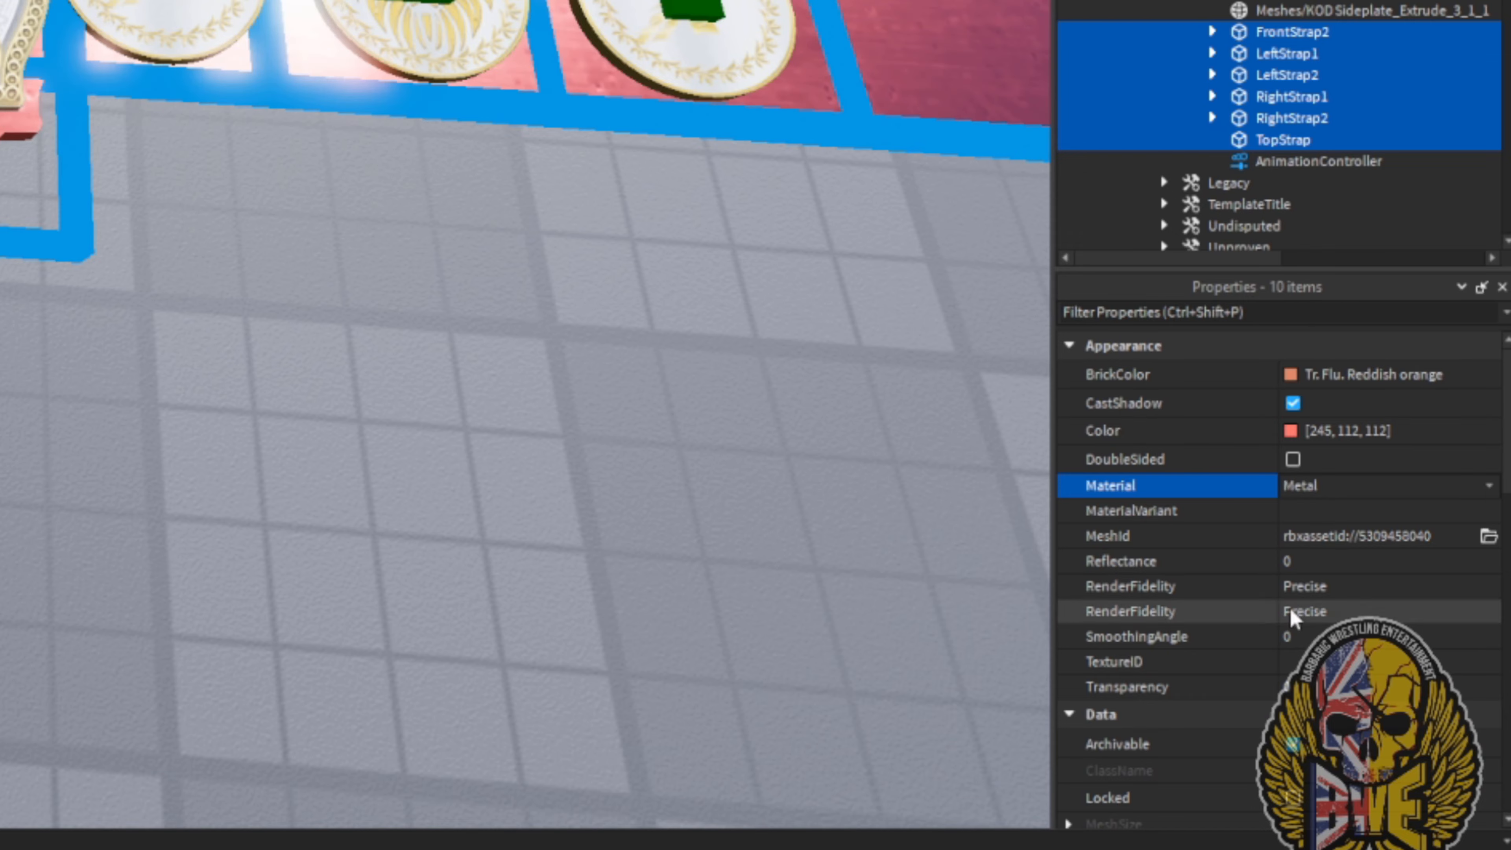
- Set the material of the selected strap pieces to SmoothPlastic
{"action": "scroll", "coordinate": [348, 259], "scroll_direction": "up", "scroll_amount": 2}
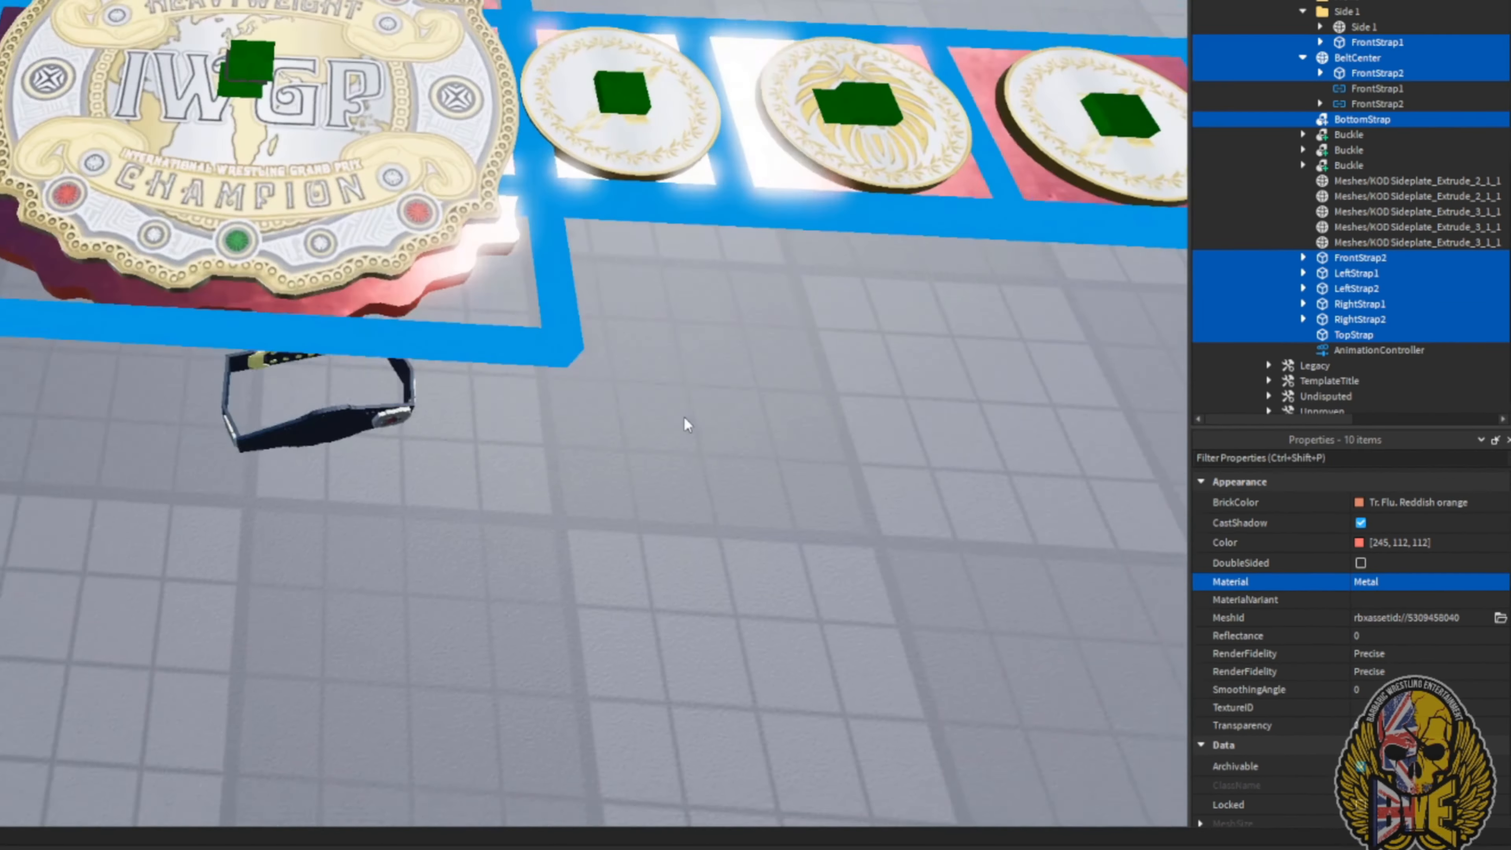
{"action": "key", "text": "d"}
{"action": "right_click_drag", "start_coordinate": [683, 416], "coordinate": [684, 417]}
{"action": "key", "text": "a"}
{"action": "right_click_drag", "start_coordinate": [931, 534], "coordinate": [931, 534]}
{"action": "key", "text": "s"}
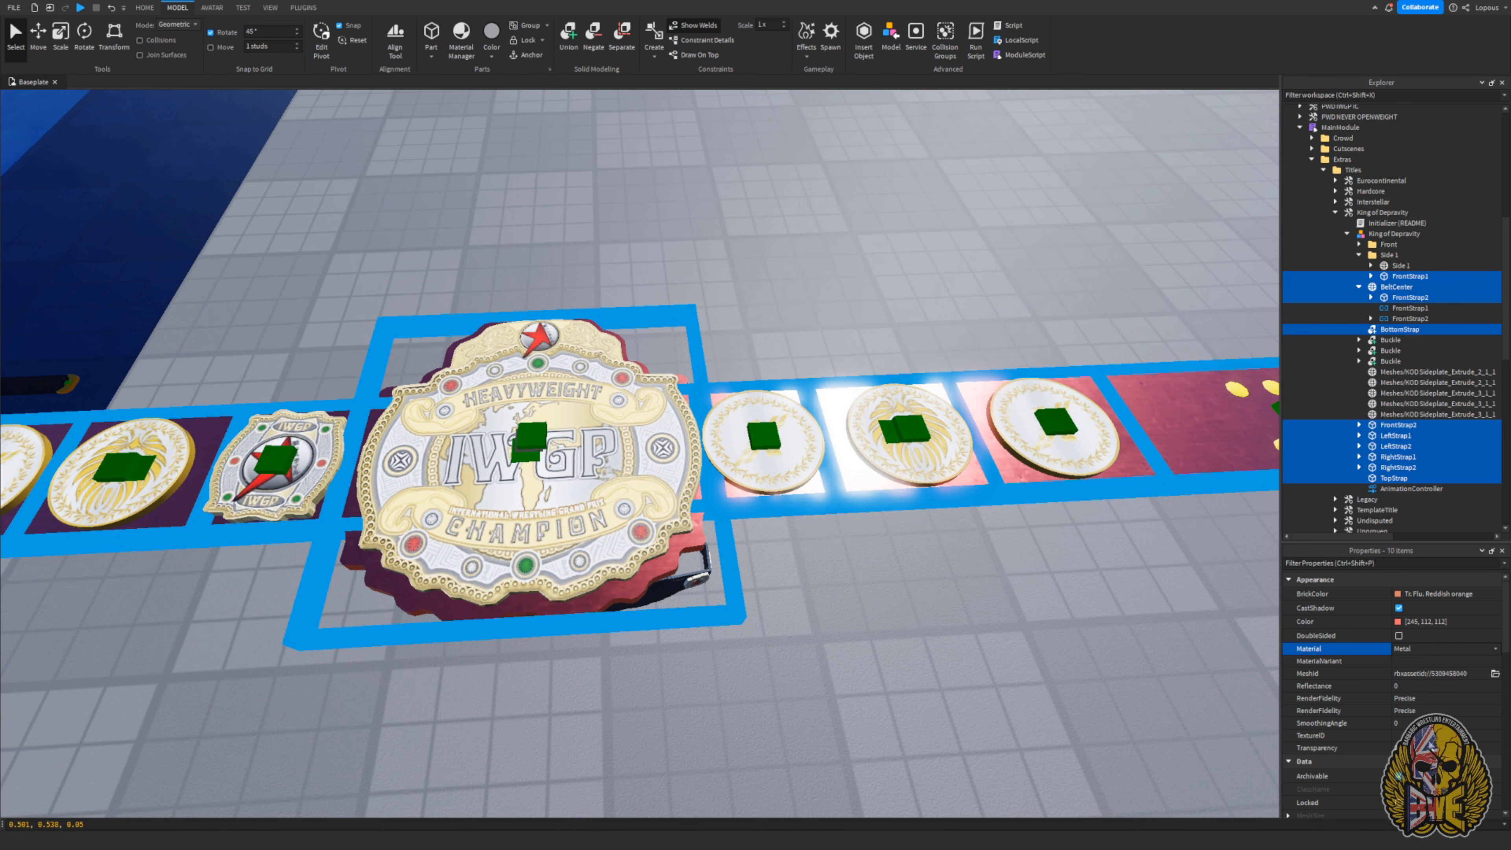
{"action": "left_click", "coordinate": [1446, 711]}
- Examine the recolored strap's smooth finish around the side plates and the main IWGP plate
{"action": "right_click_drag", "start_coordinate": [908, 554], "coordinate": [908, 551]}
{"action": "key", "text": "w"}
{"action": "key", "text": "a"}
{"action": "key", "text": "a"}
{"action": "key", "text": "d"}
{"action": "key", "text": "a"}
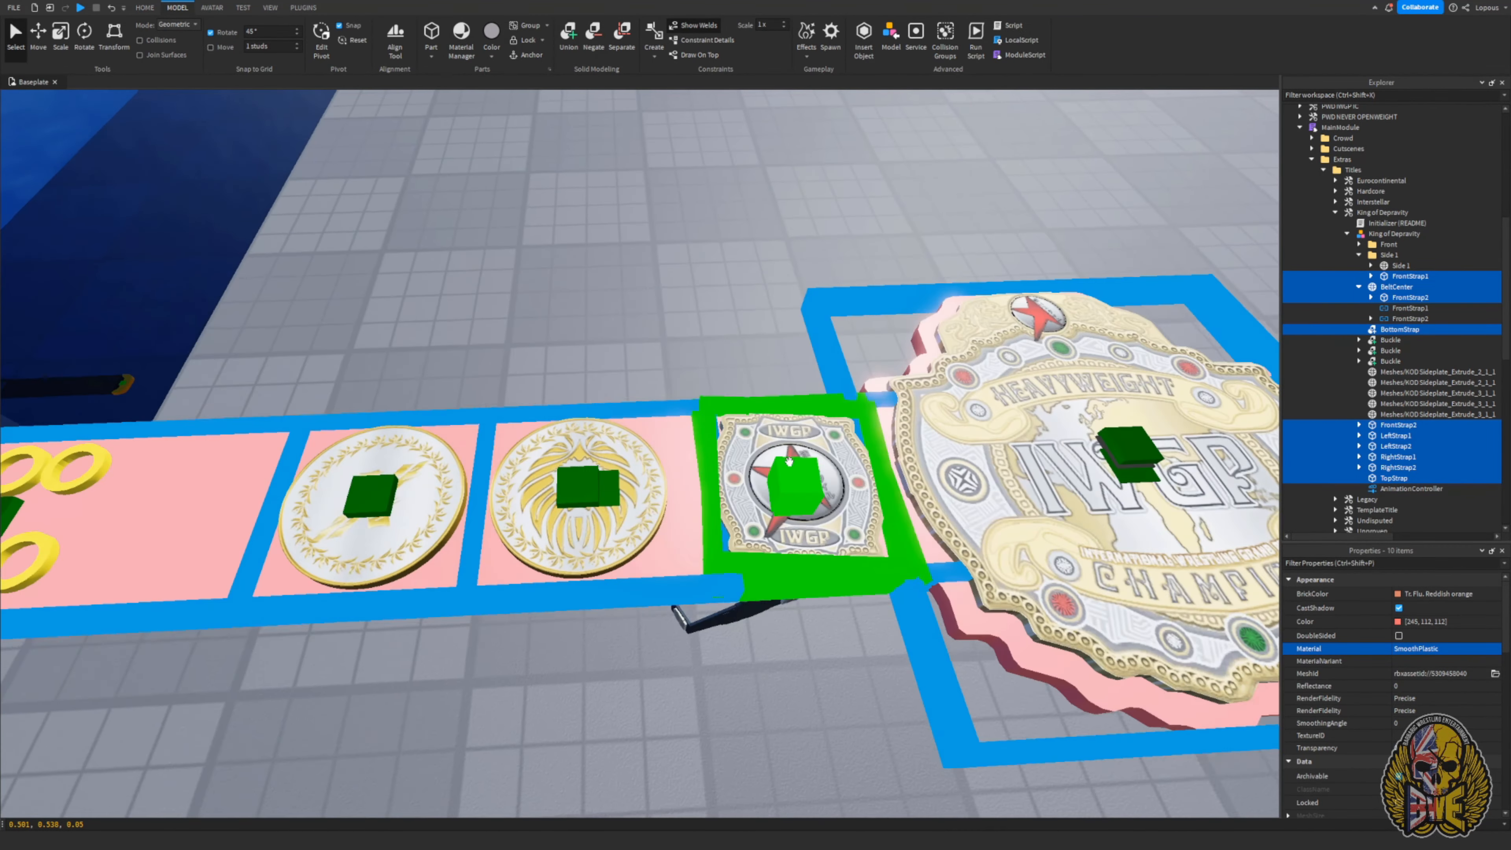
{"action": "key", "text": "a"}
{"action": "right_click_drag", "start_coordinate": [789, 461], "coordinate": [810, 483]}
{"action": "key", "text": "d"}
{"action": "key", "text": "a"}
{"action": "key", "text": "w"}
{"action": "right_click_drag", "start_coordinate": [749, 564], "coordinate": [749, 564]}
{"action": "key", "text": "s"}
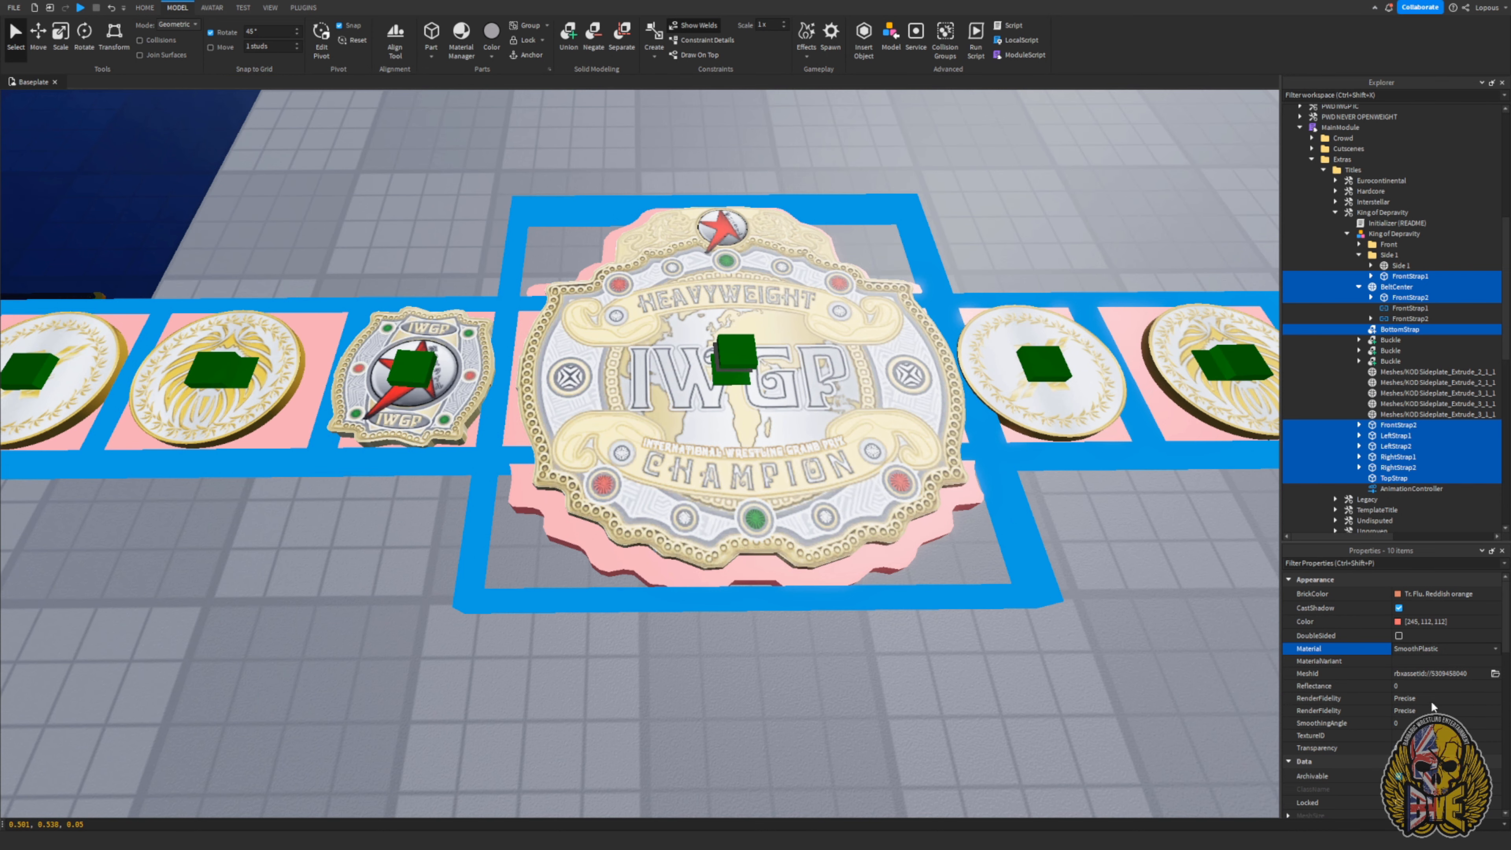
- Rename the King of Depravity tool in the Titles folder to Test
{"action": "right_click_drag", "start_coordinate": [822, 572], "coordinate": [830, 584]}
{"action": "left_click", "coordinate": [830, 585]}
{"action": "key", "text": "w"}
{"action": "right_click_drag", "start_coordinate": [956, 669], "coordinate": [956, 668]}
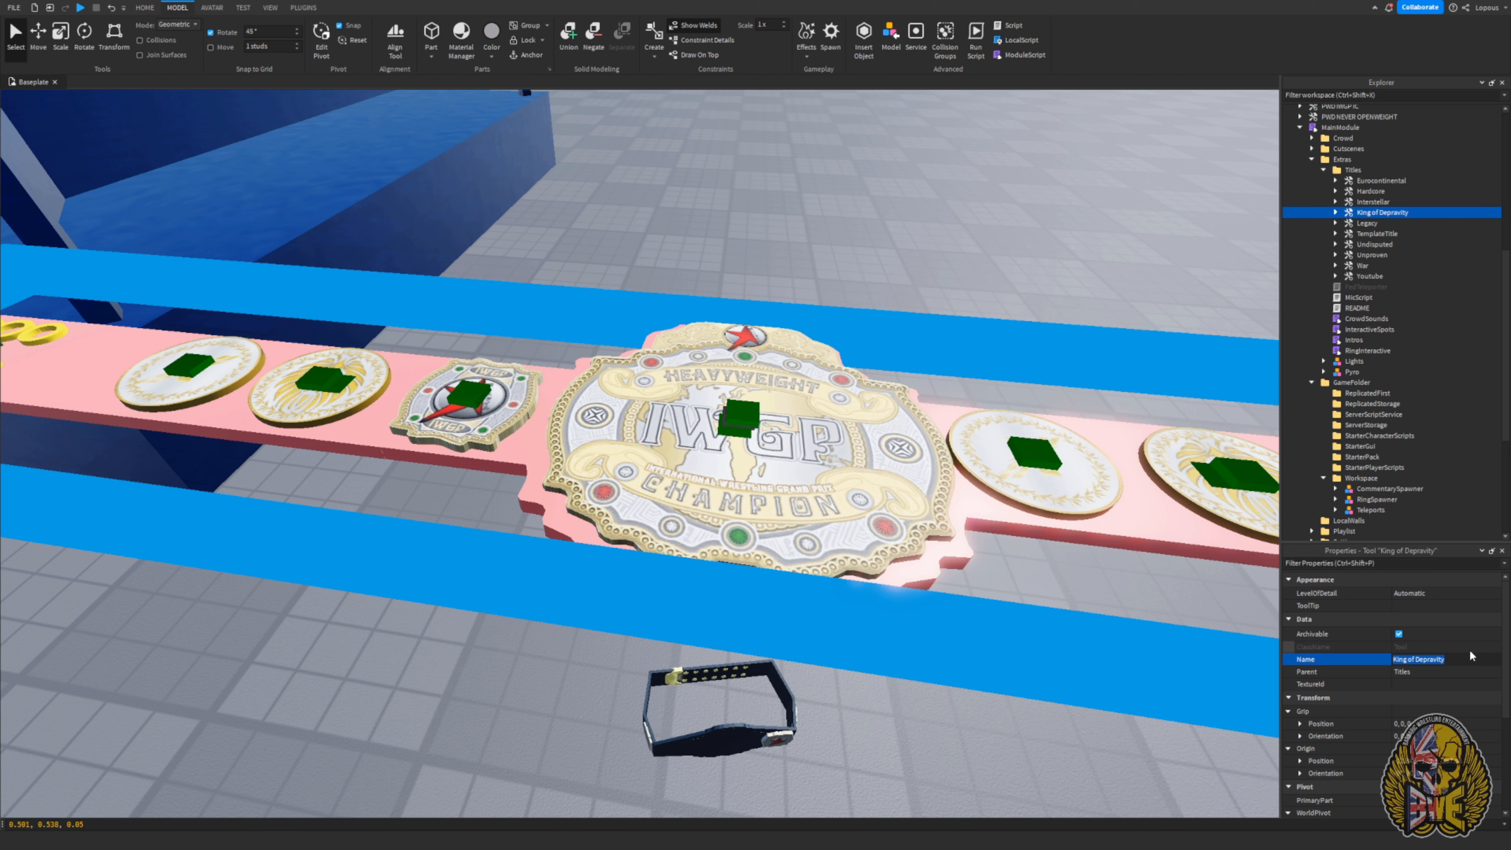
{"action": "type", "text": "IWGP"}
{"action": "key", "text": "BackSpace"}
{"action": "key", "text": "BackSpace"}
{"action": "key", "text": "BackSpace"}
{"action": "key", "text": "BackSpace"}
{"action": "type", "text": "Test"}
{"action": "key", "text": "Return"}
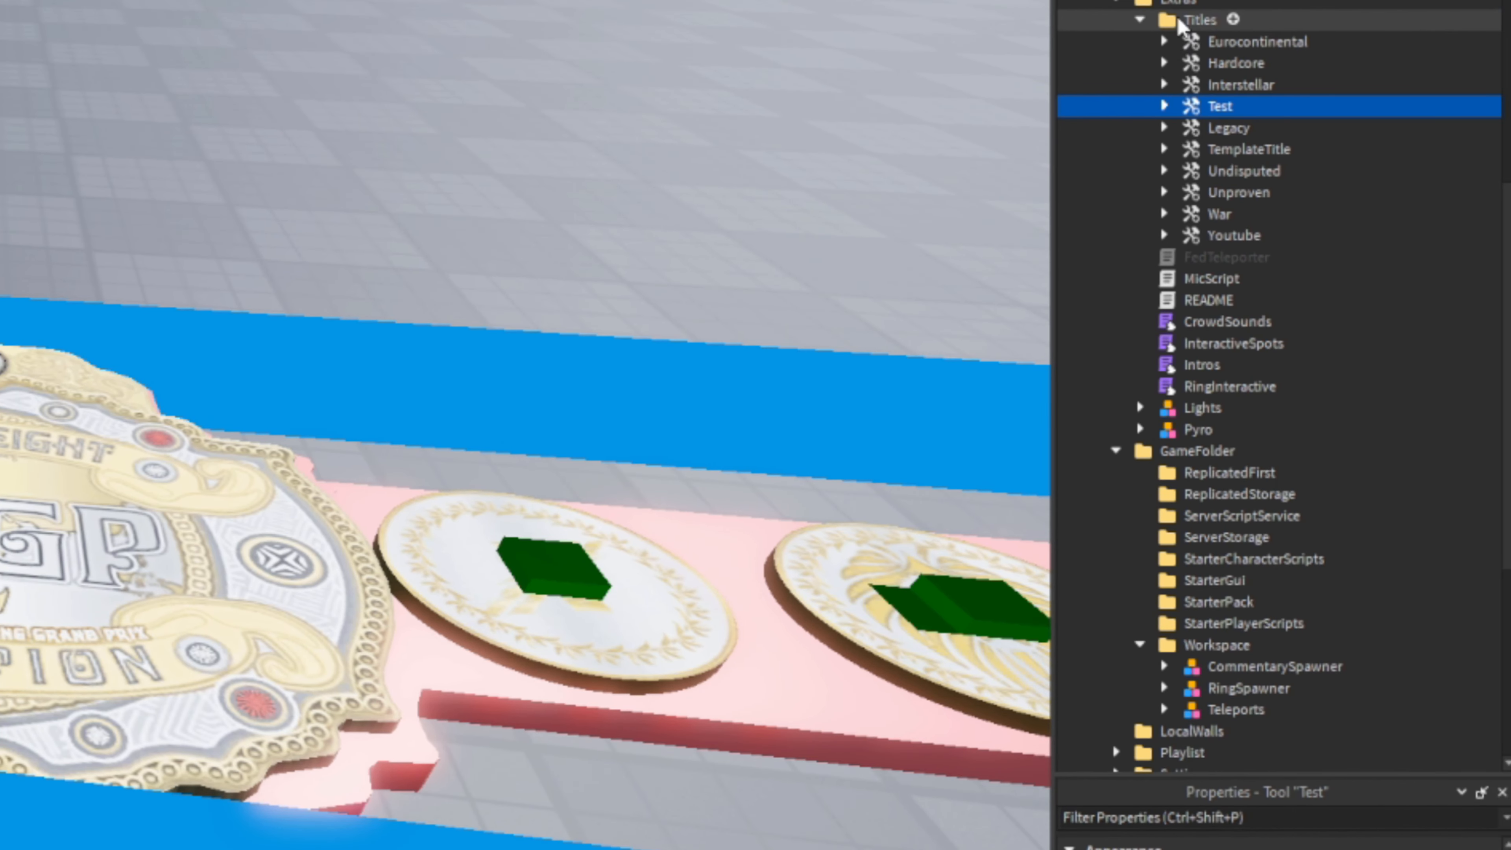
- Check the Test tool's place among the other titles and select the Titles folder
{"action": "left_click", "coordinate": [1180, 20]}
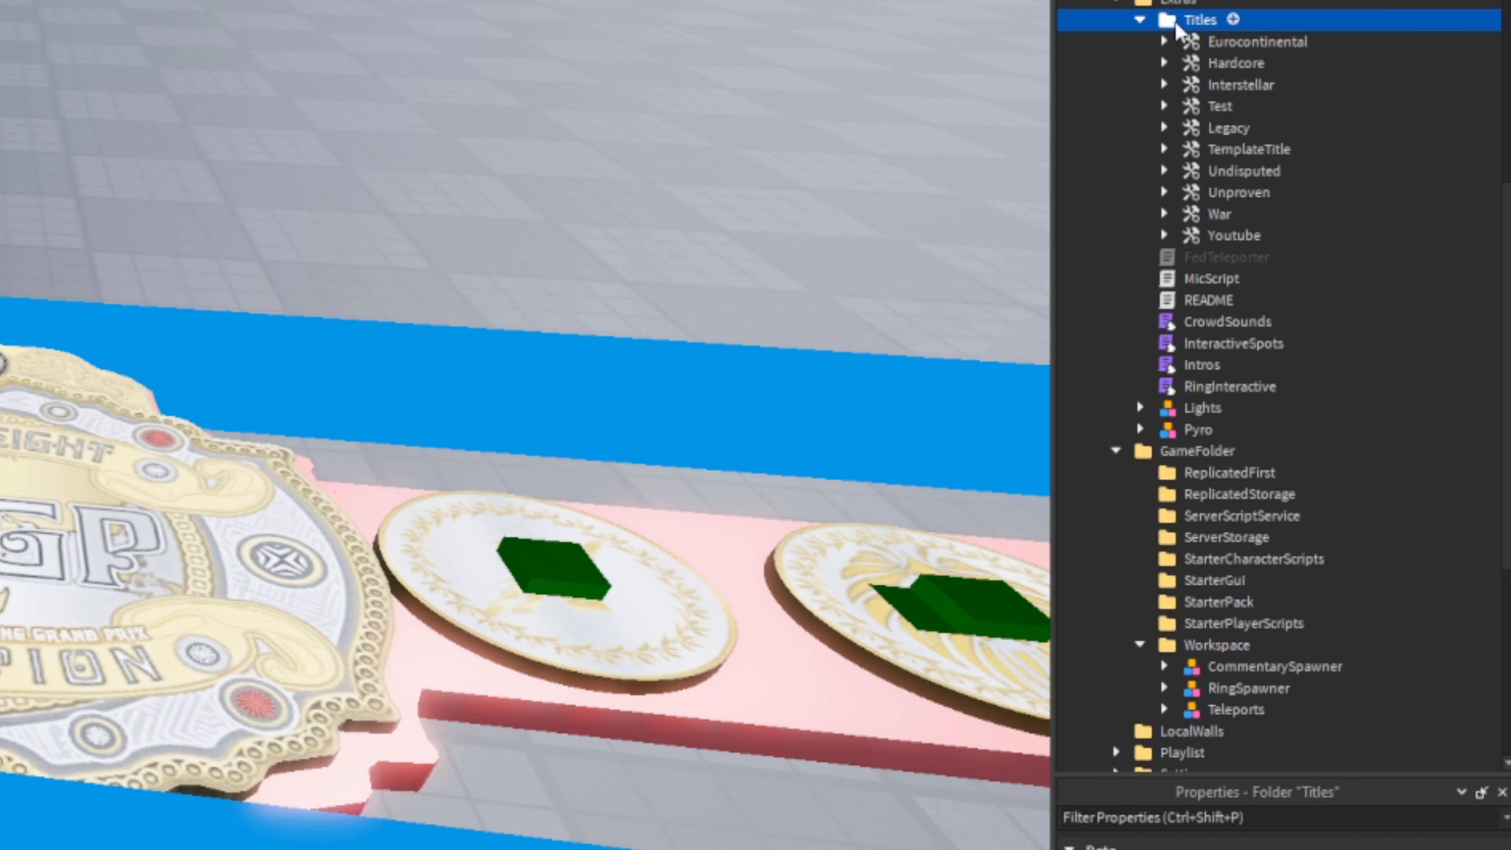
{"action": "left_click", "coordinate": [1220, 105]}
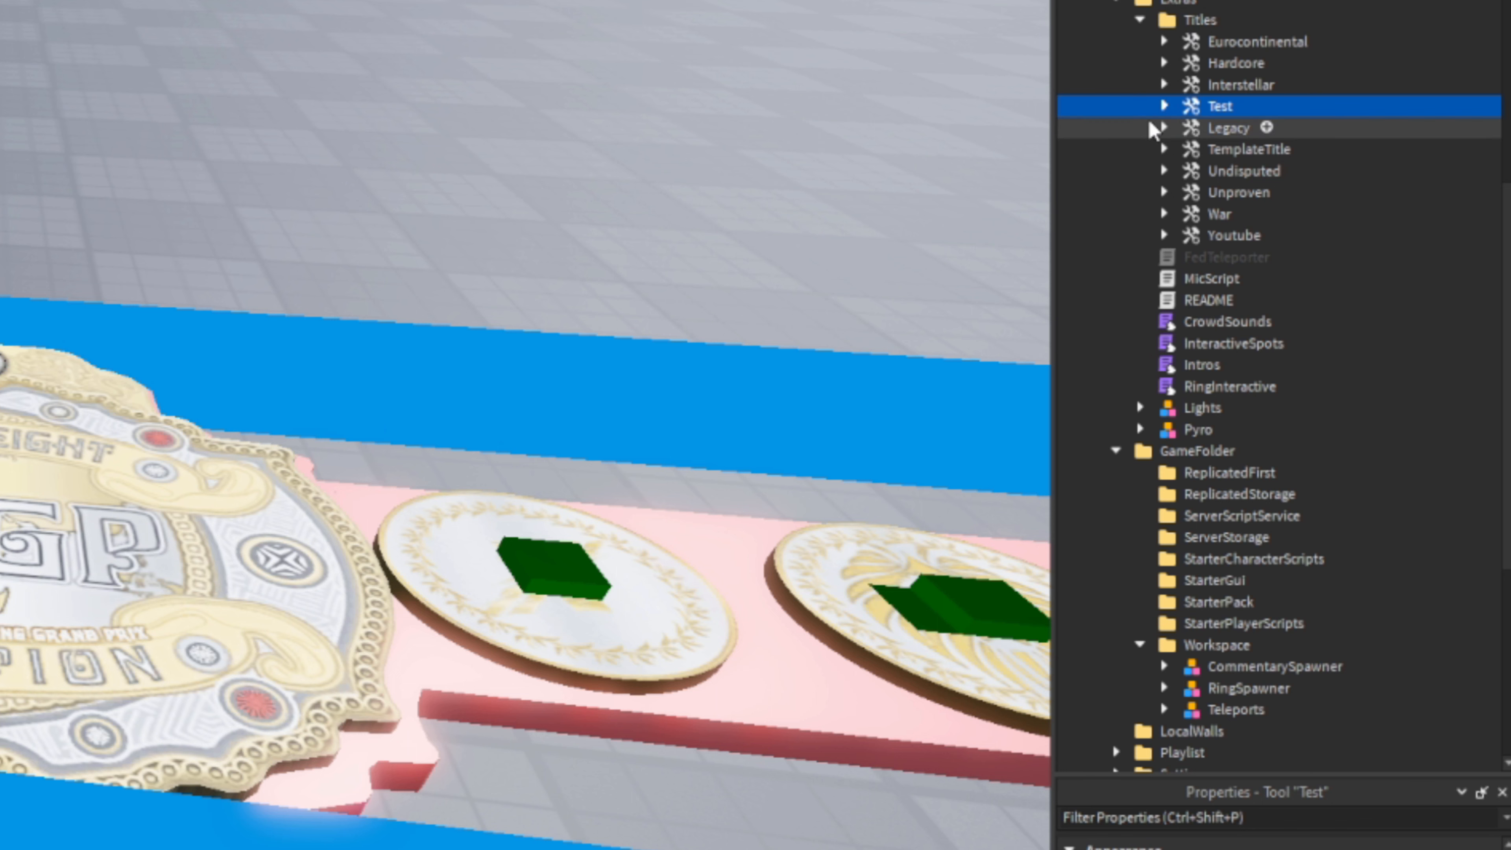
{"action": "left_click", "coordinate": [1202, 19]}
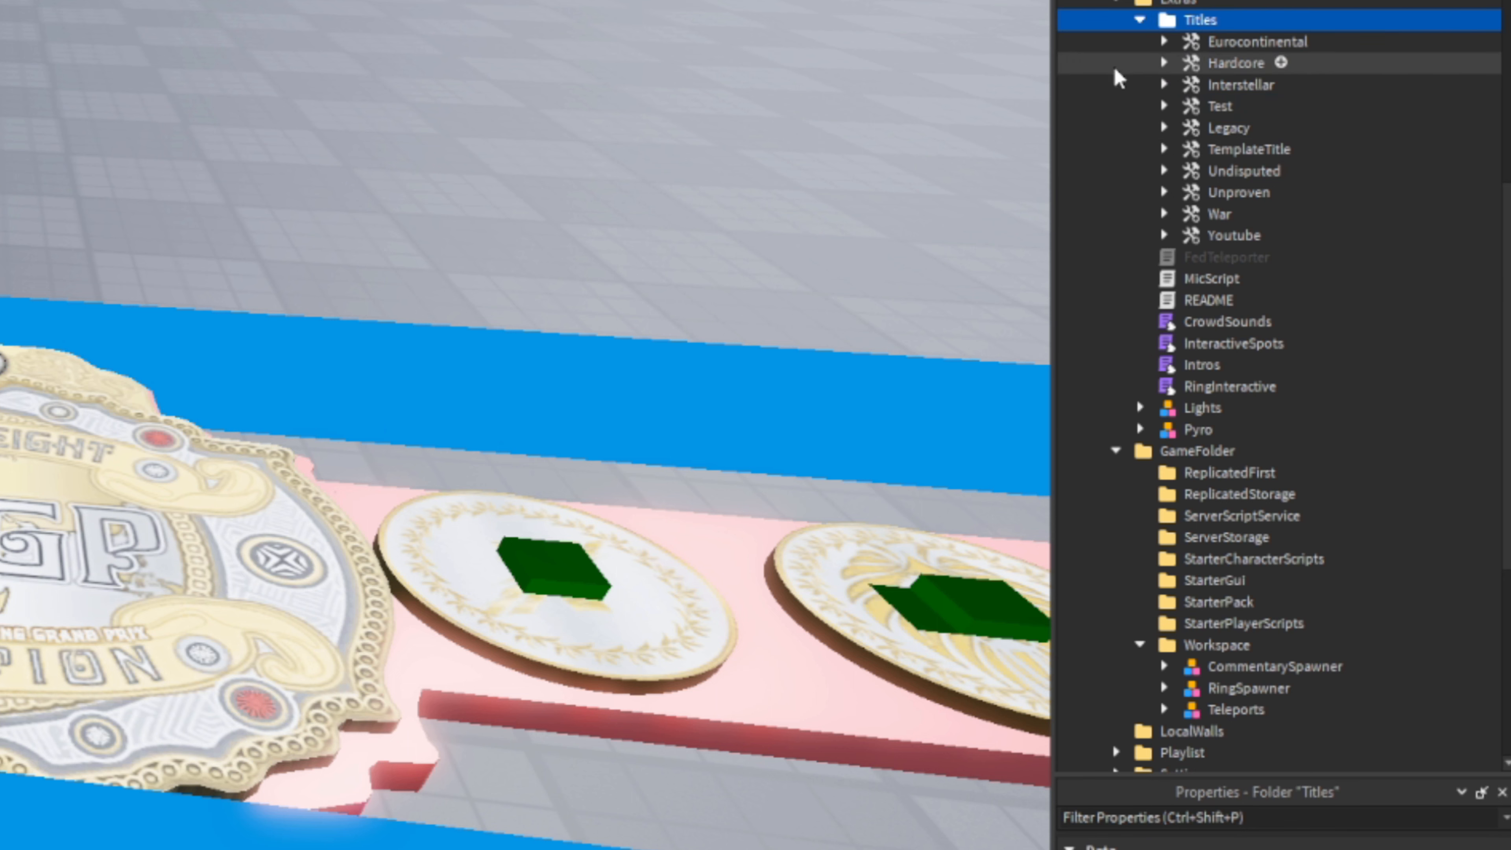